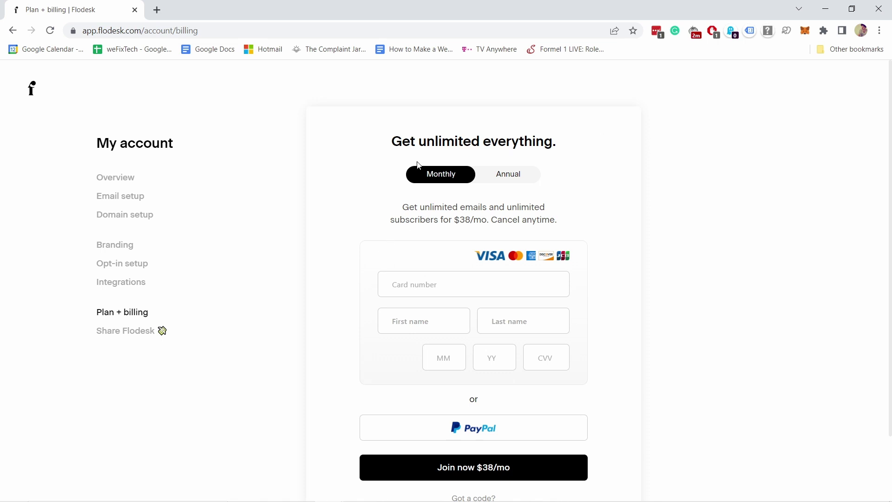
Apply discount code TIPSWITHPUNCH so the plan shows 50% off at $19 per month
scroll(437, 154, down, 2)
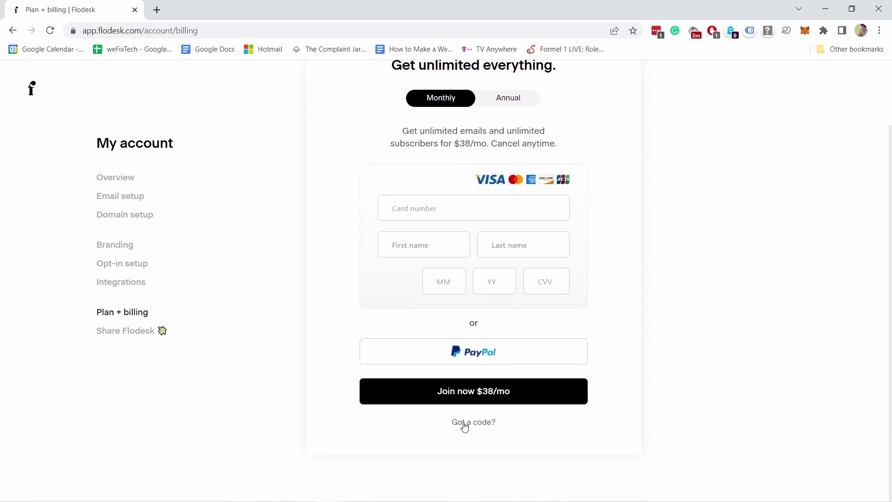
click(466, 424)
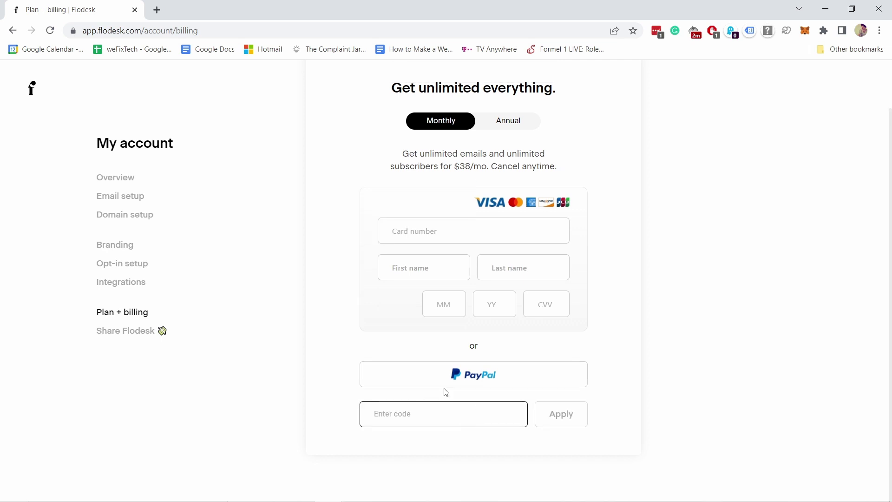
text(TIPSWITHPUNCH)
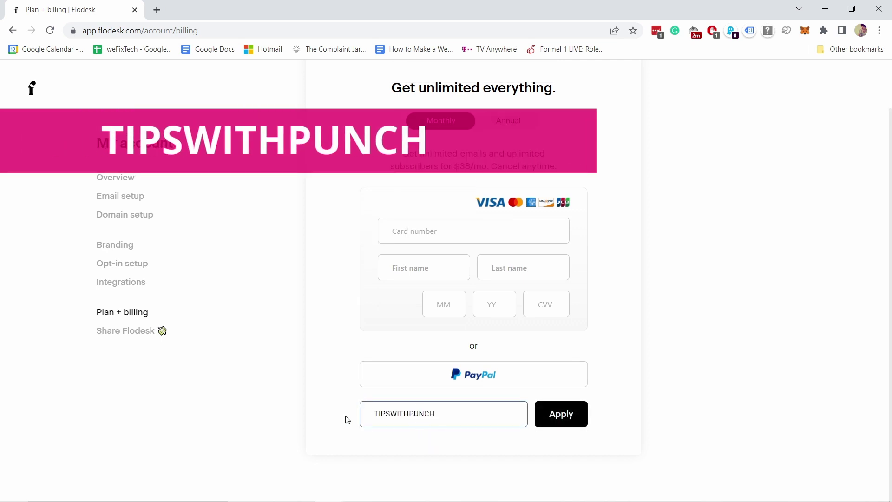
click(557, 416)
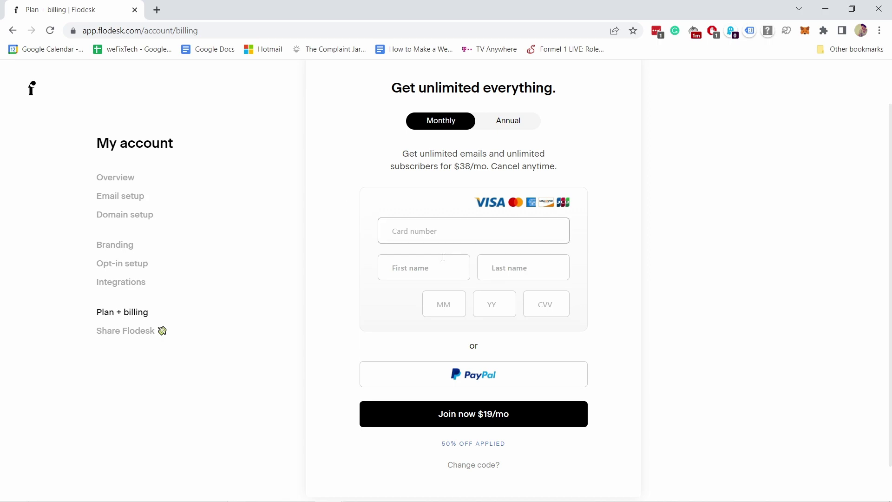
click(530, 232)
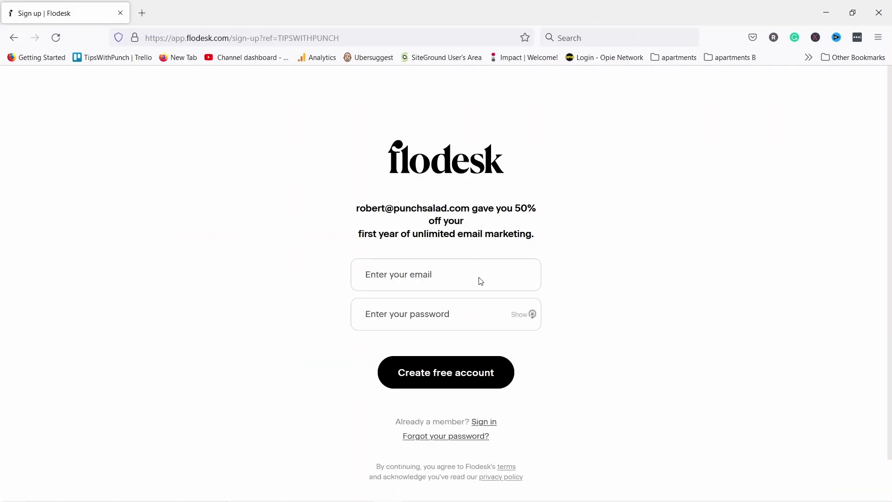
Create the free Flodesk account with the sign-up email and a generated password, declining to save the login
click(383, 278)
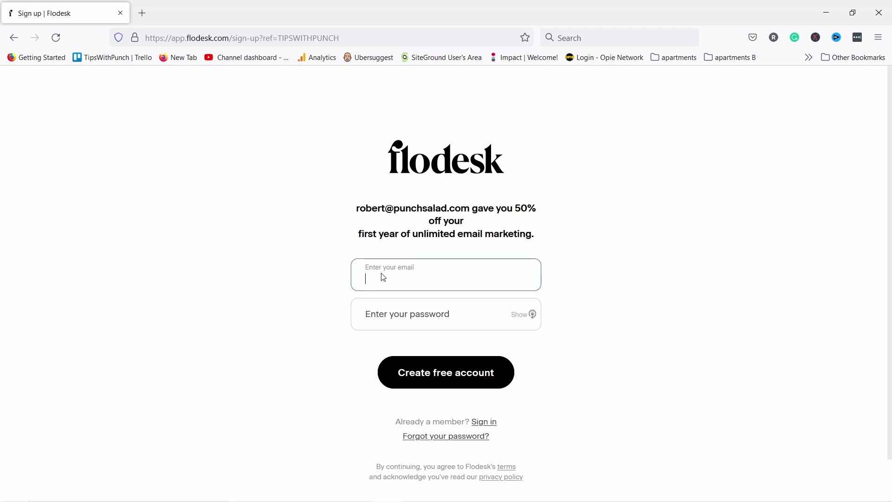
key(Tab)
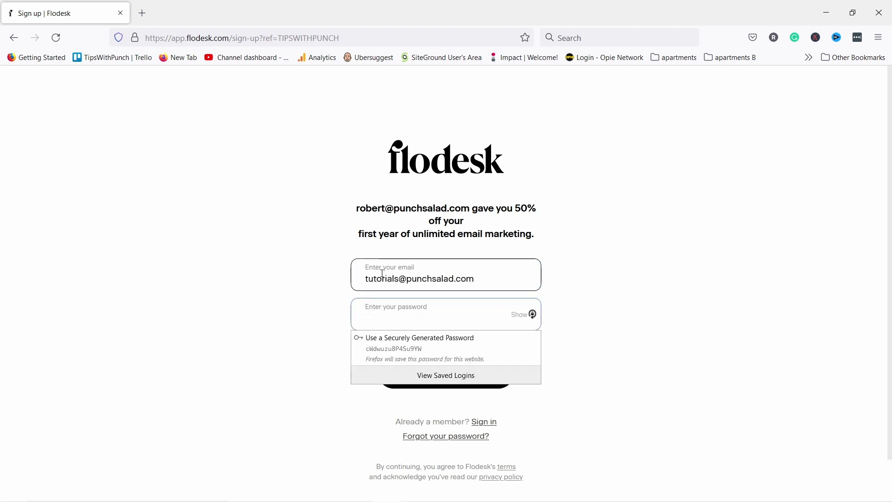
key(ctrl+v)
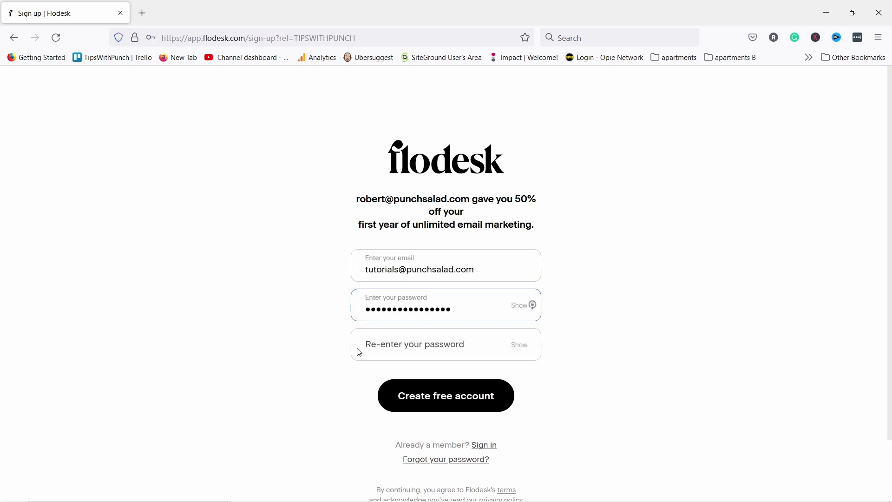
click(411, 351)
key(ctrl+v)
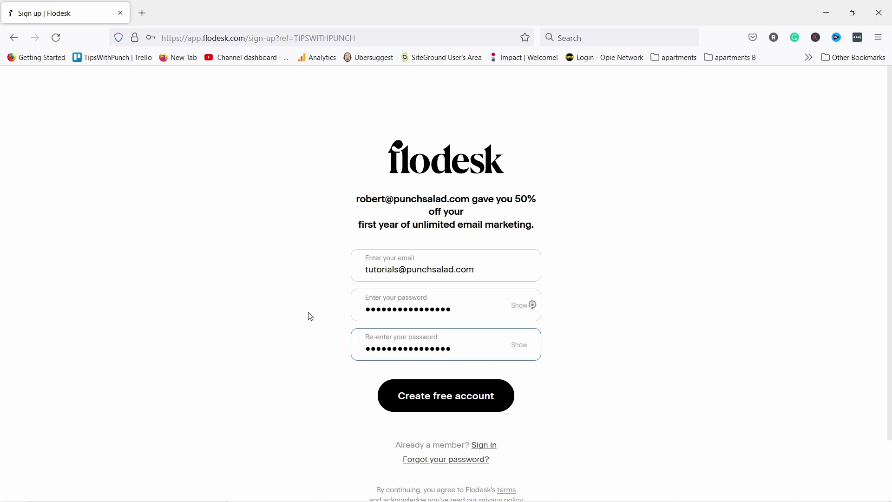
click(303, 344)
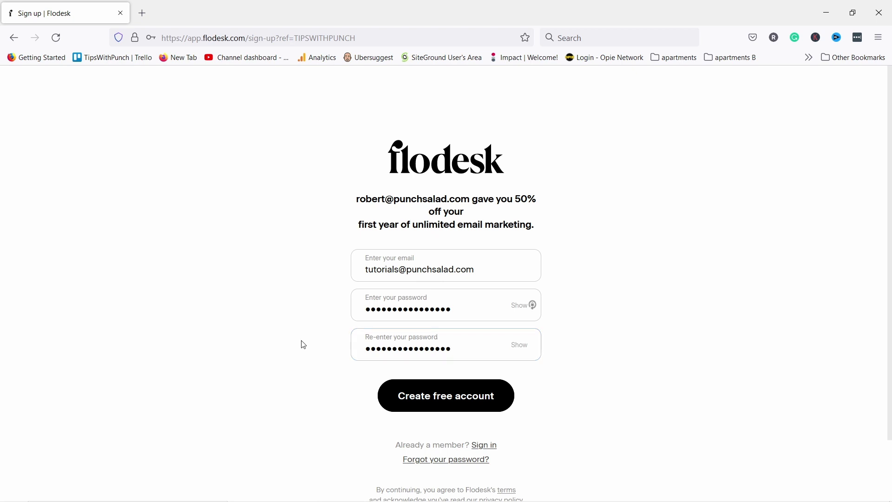
click(452, 403)
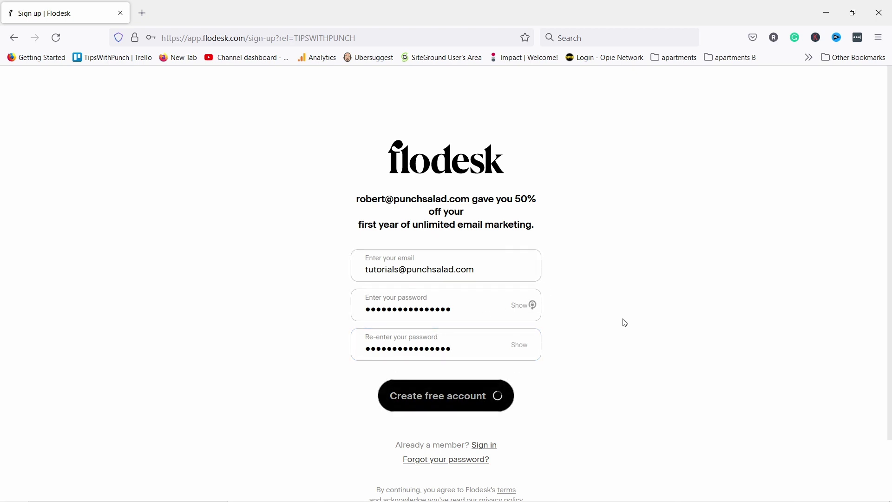
click(320, 184)
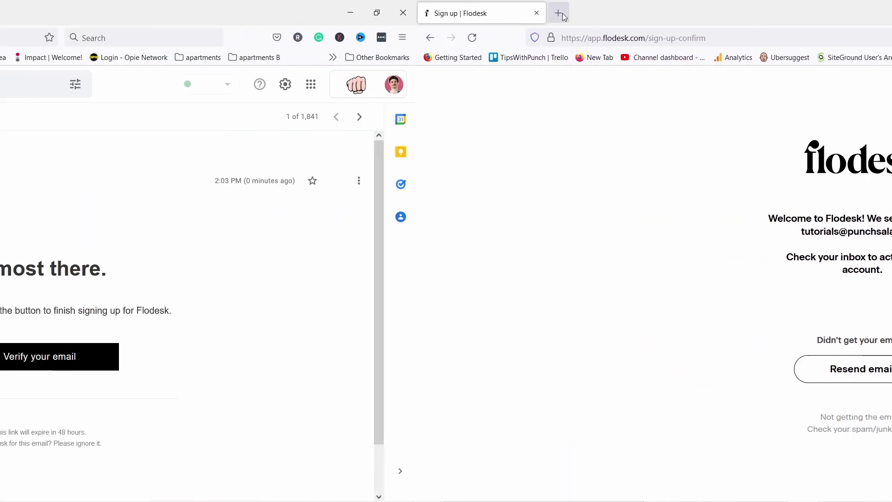
Use 'Verify your email' in the Flodesk welcome email to verify the account
scroll(483, 277, down, 3)
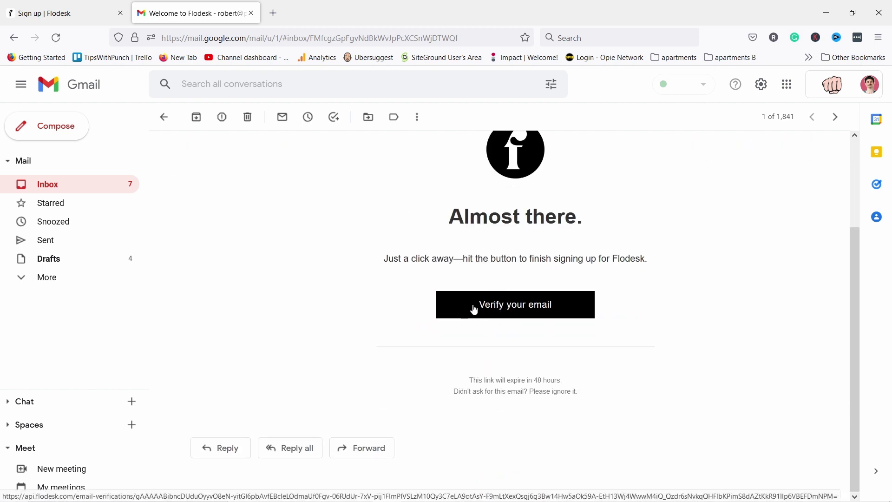
click(476, 254)
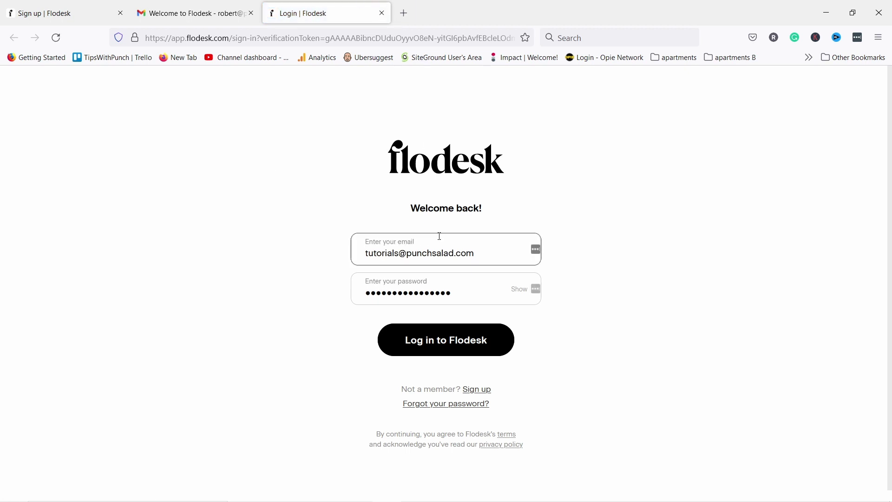
Log in to the new Flodesk account and go to the empty My emails dashboard
click(441, 341)
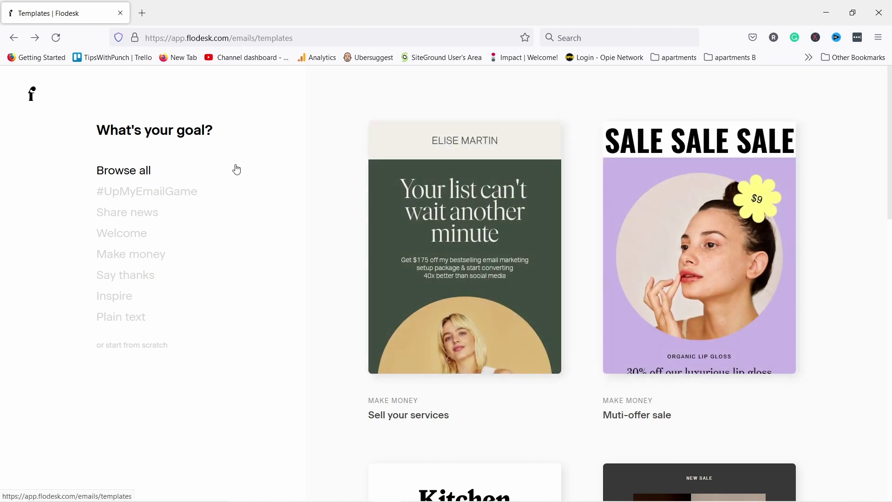
click(33, 99)
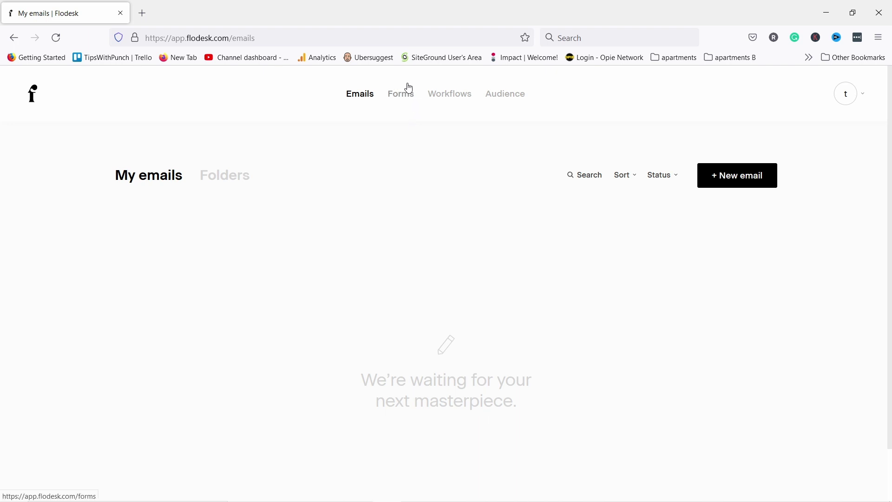
Start a new form from the Forms section and filter the templates to Inline
click(402, 99)
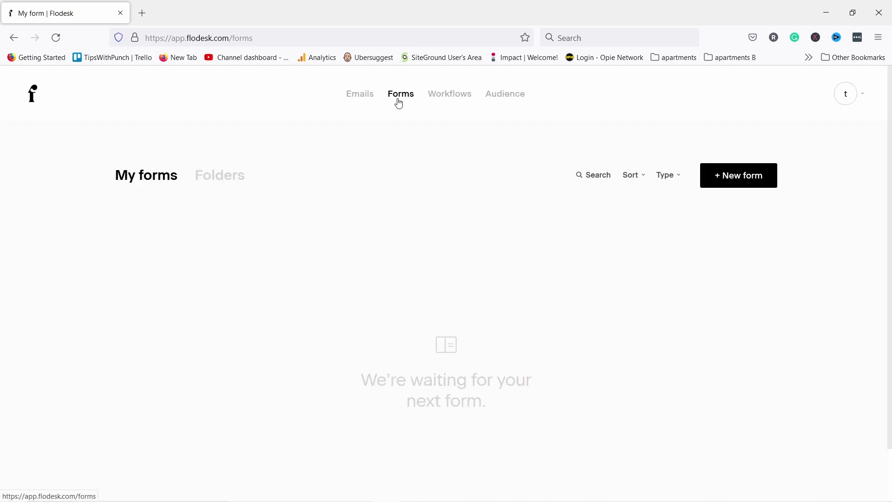
click(749, 181)
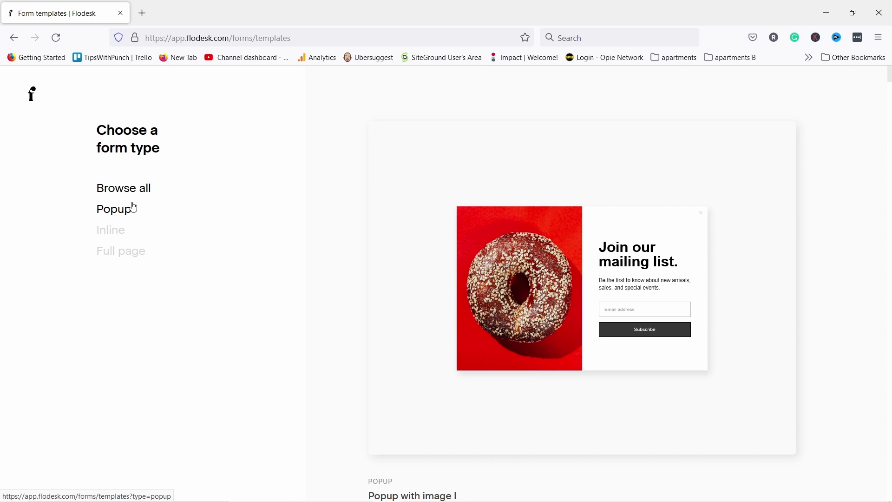
click(106, 235)
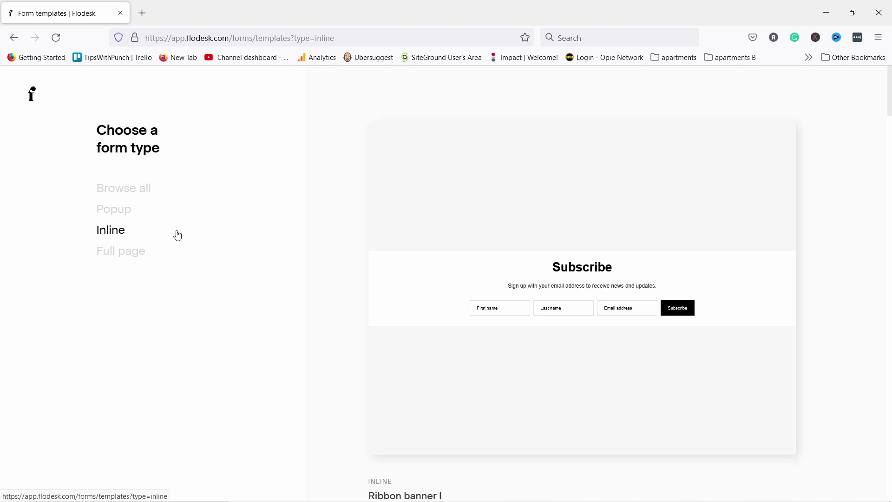
Browse the templates and customize the yellow Keep in touch! inline template with image
click(136, 256)
mouse_move(499, 233)
scroll(500, 233, down, 12)
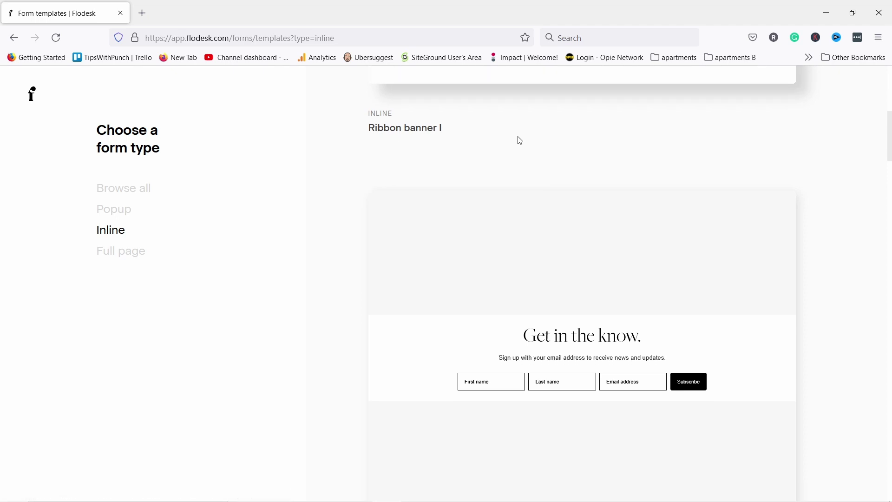
scroll(553, 125, down, 18)
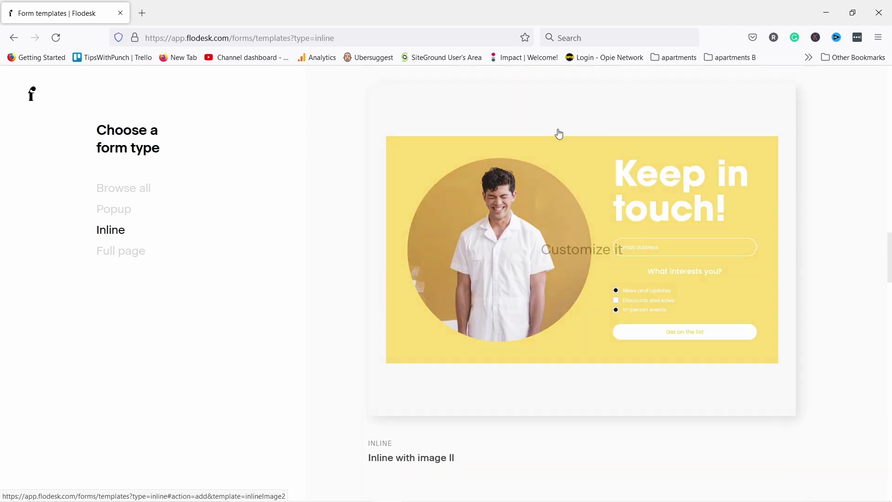
scroll(553, 106, down, 10)
scroll(593, 132, up, 11)
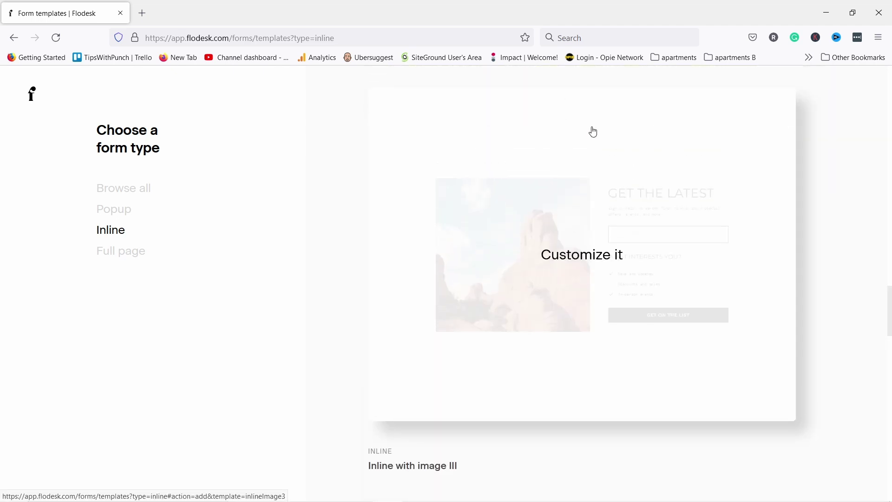
scroll(628, 154, up, 5)
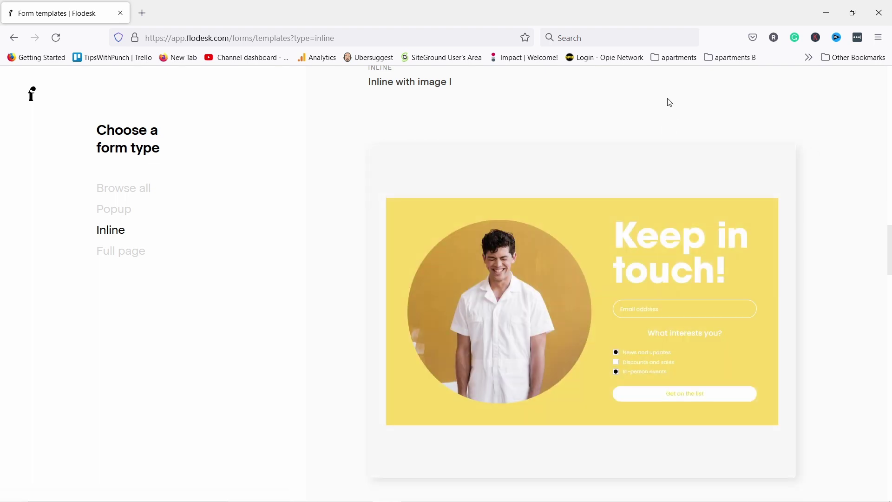
click(533, 232)
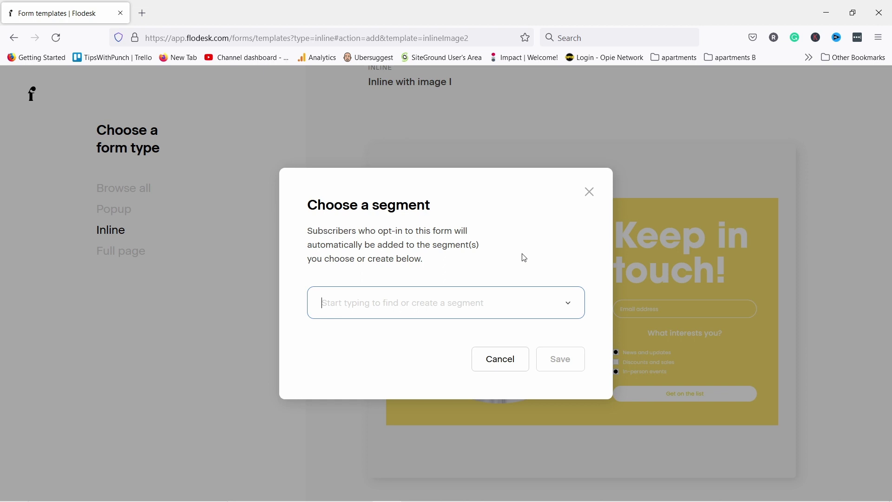
Replace the mistyped 'vege' with a new segment named 'welcome' and save it to the form
text(vege)
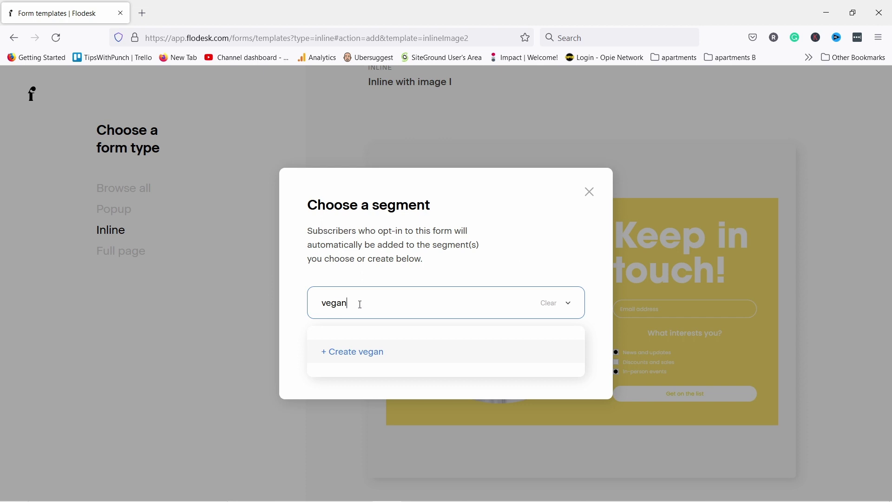
drag(361, 306, 310, 306)
key(BackSpace)
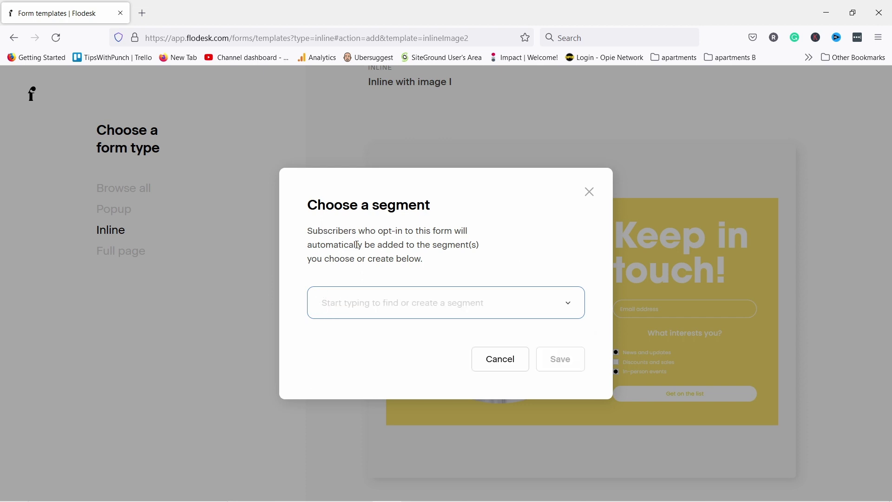
text(welcome)
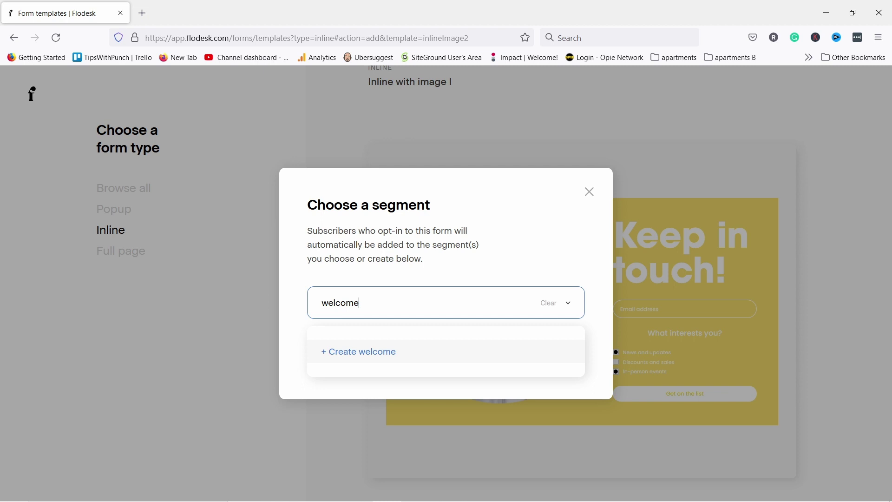
click(364, 353)
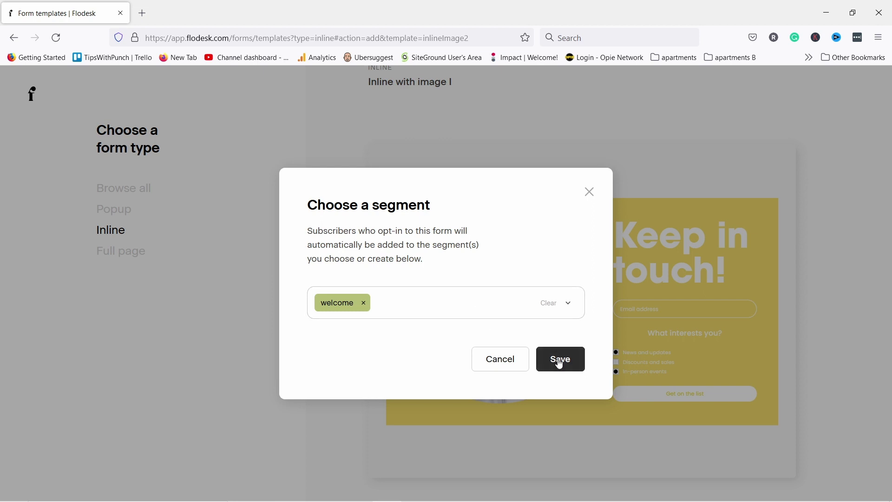
click(560, 360)
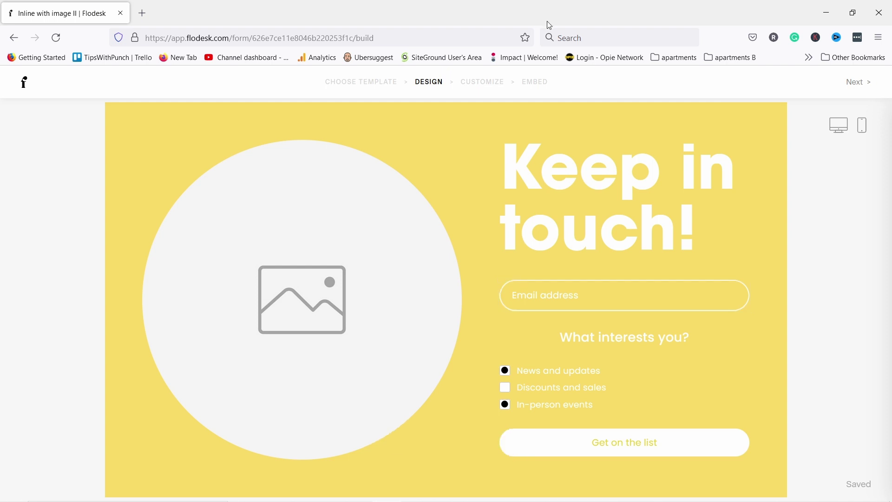
Overwrite the 'Keep in touch!' heading text with 'Hello'
click(560, 173)
drag(396, 175, 591, 230)
text(Hello)
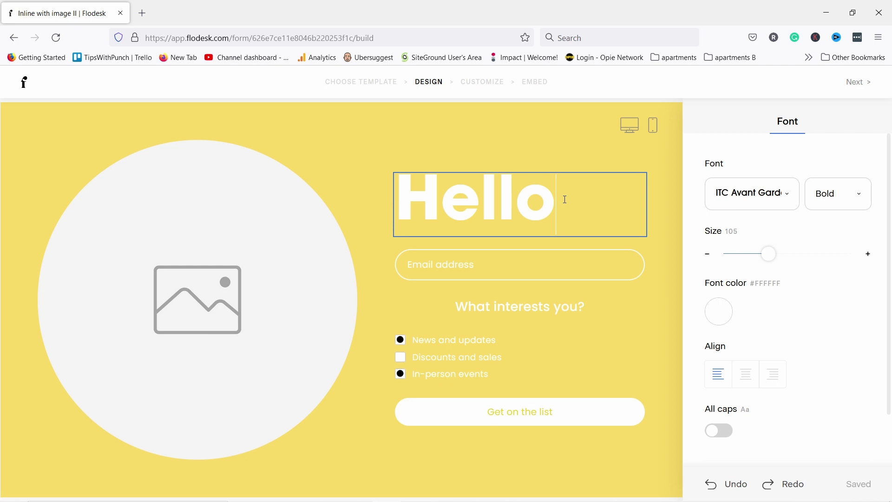
Replace 'Hello' with 'Get your FREE e-book' and set the heading font to Poppins
drag(565, 203, 398, 204)
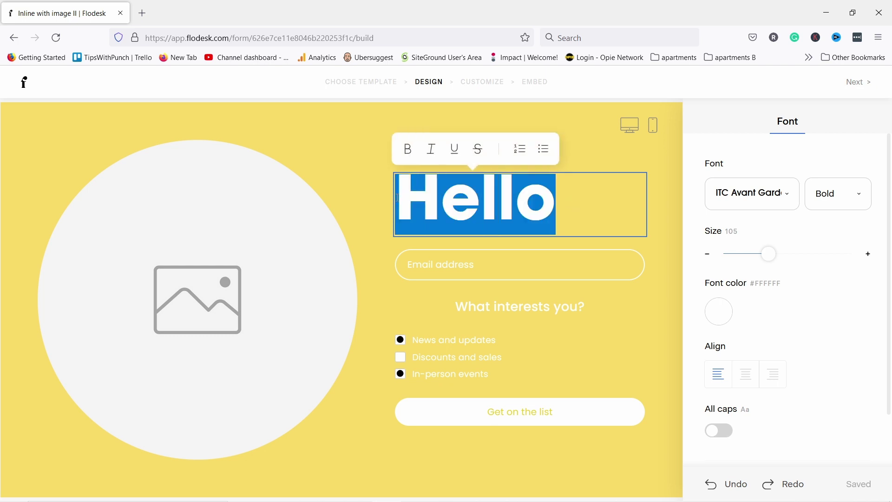
text(Get your FREE e-book)
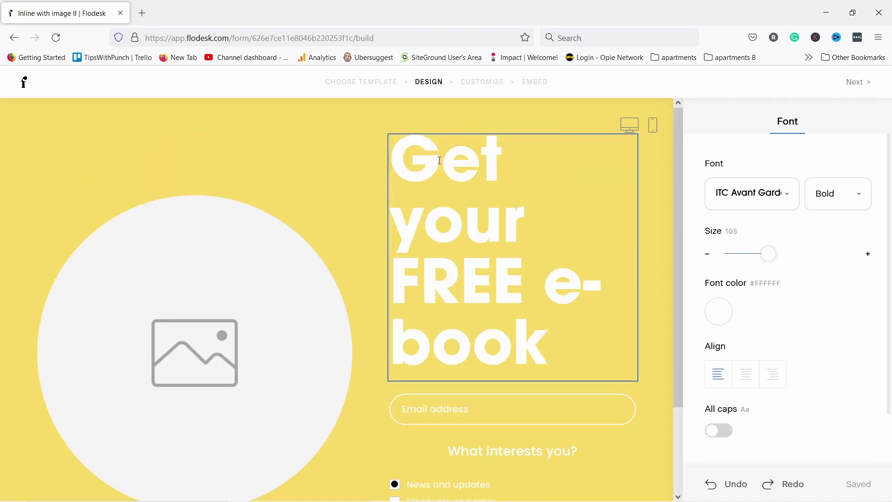
drag(401, 157, 601, 343)
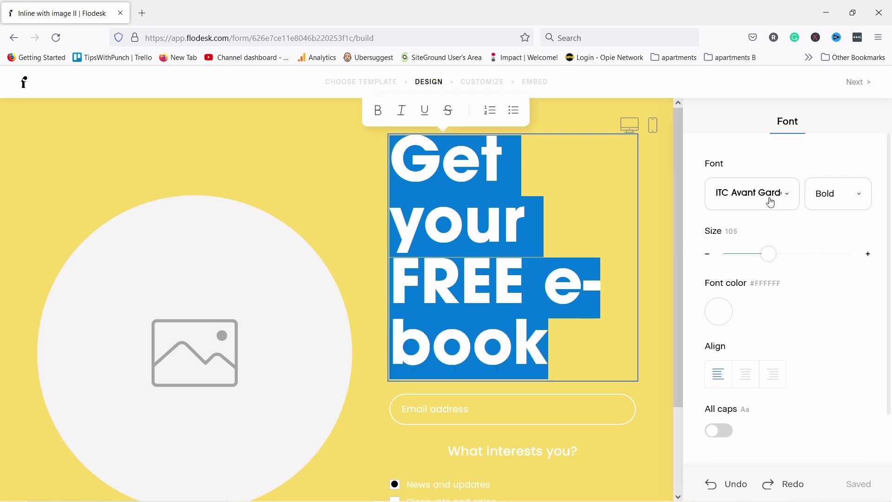
click(791, 197)
scroll(759, 291, down, 5)
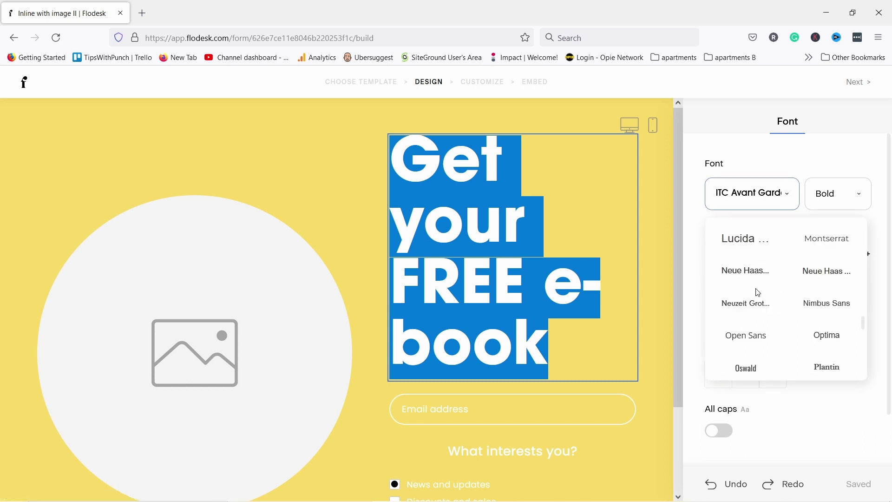
click(742, 281)
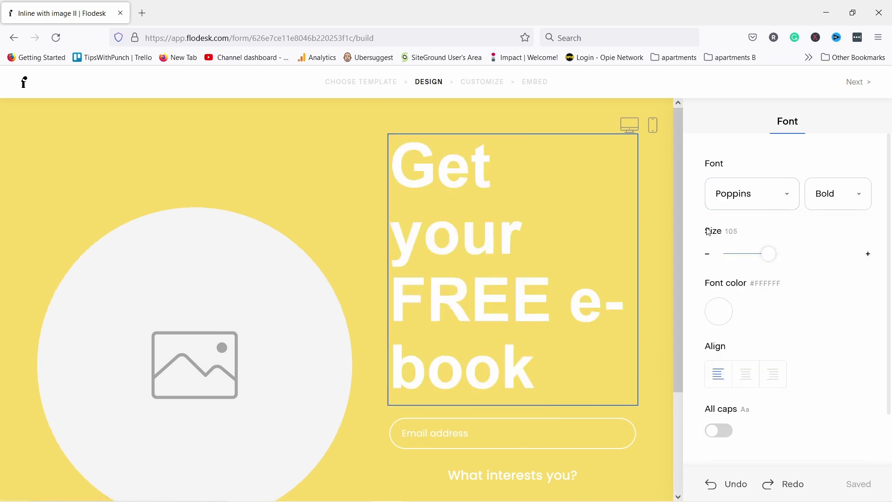
Shrink the heading to size 55, keeping it left-aligned without all caps
drag(768, 253, 747, 256)
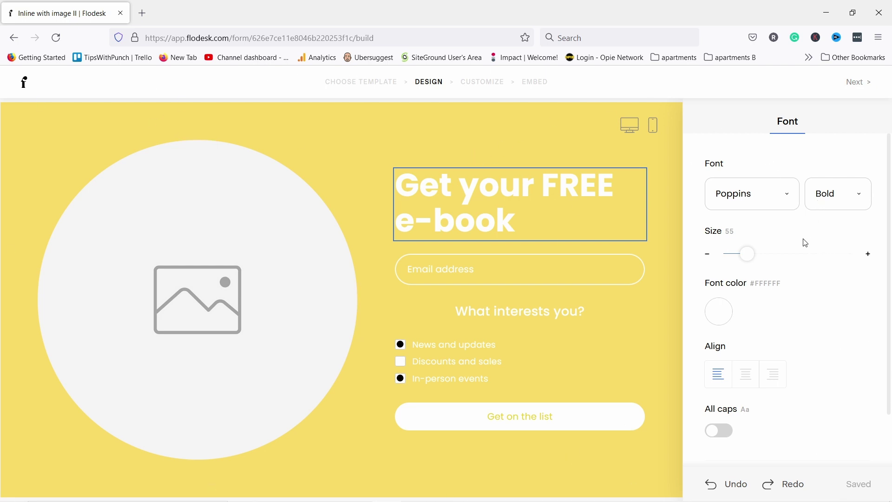
click(747, 383)
click(718, 374)
scroll(762, 321, down, 2)
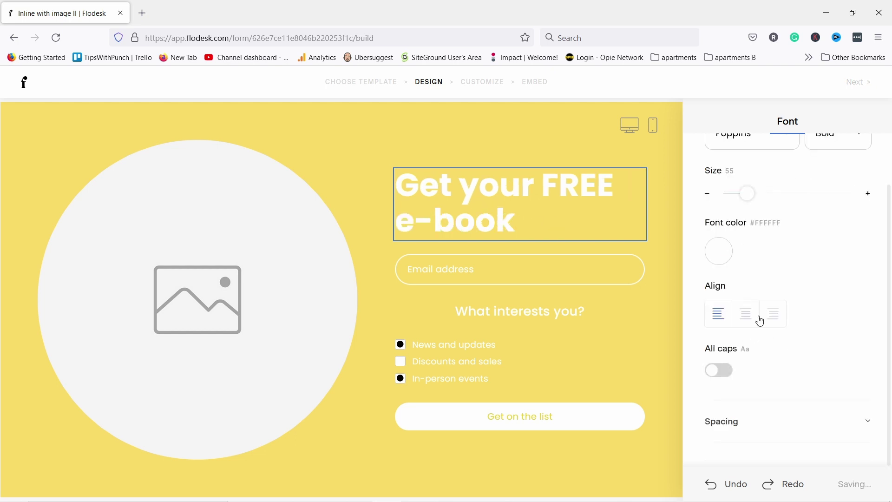
click(718, 375)
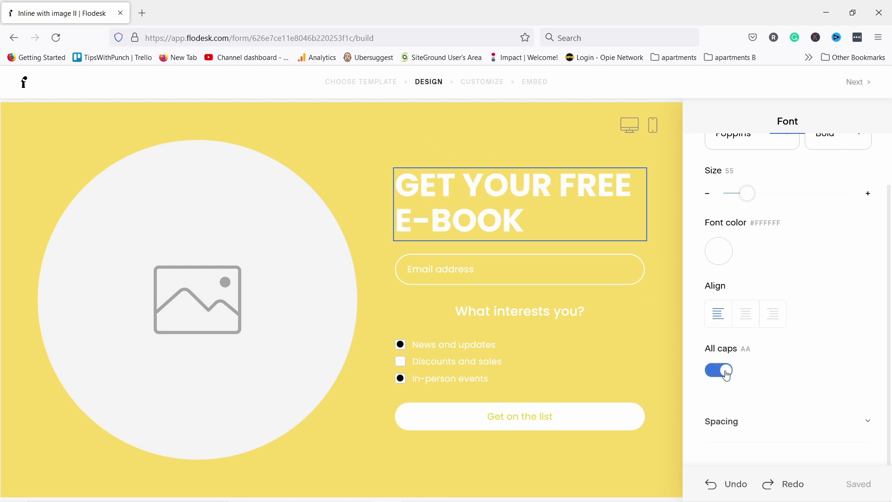
click(719, 370)
click(727, 433)
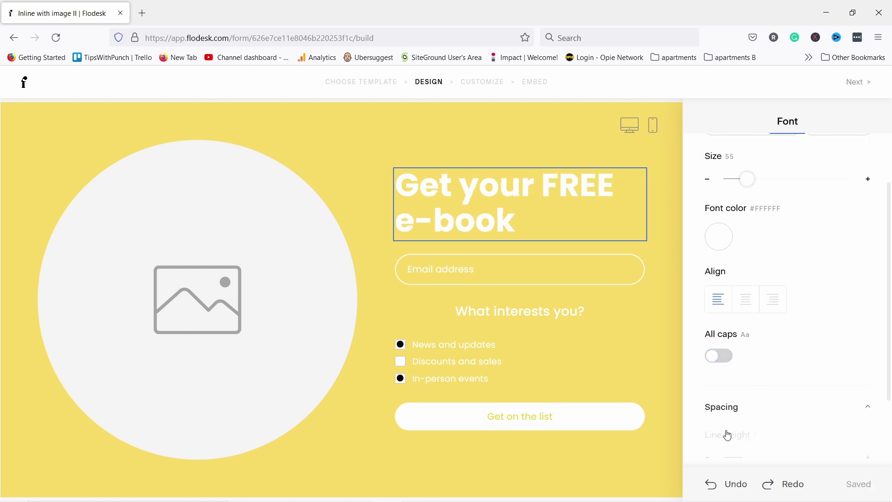
scroll(767, 400, down, 2)
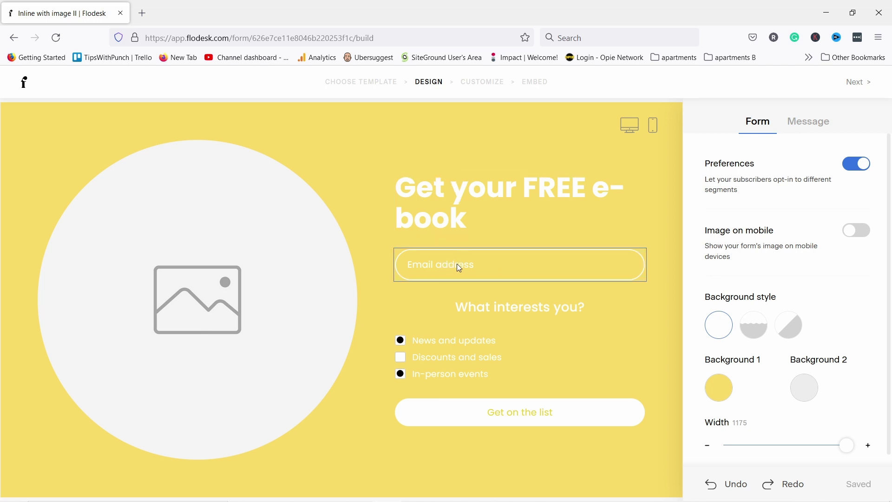
Add a First name field and move it above the Email address field
click(442, 263)
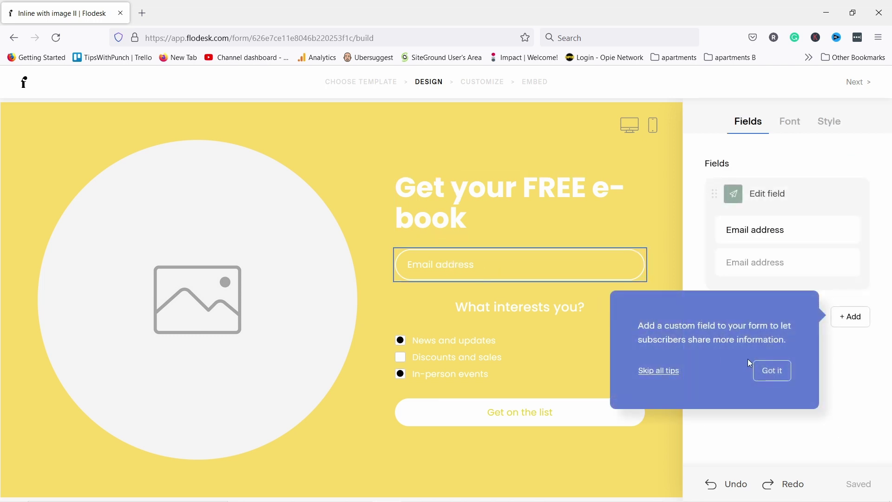
click(772, 371)
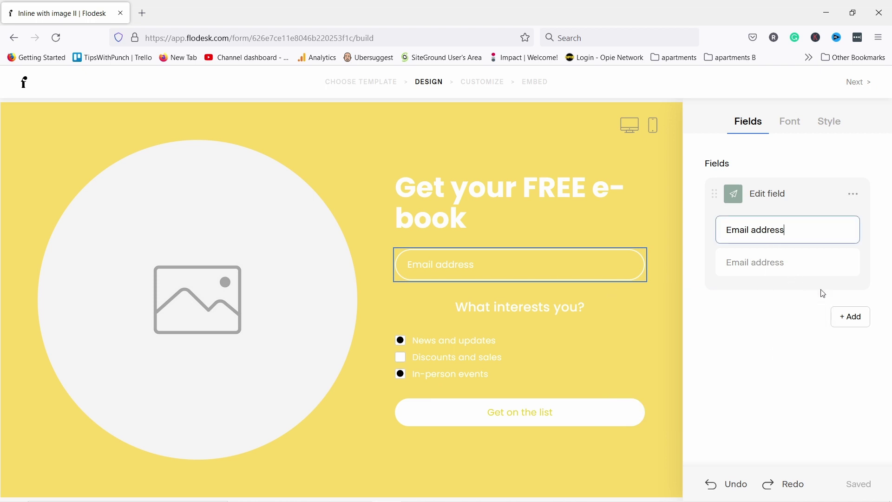
click(848, 320)
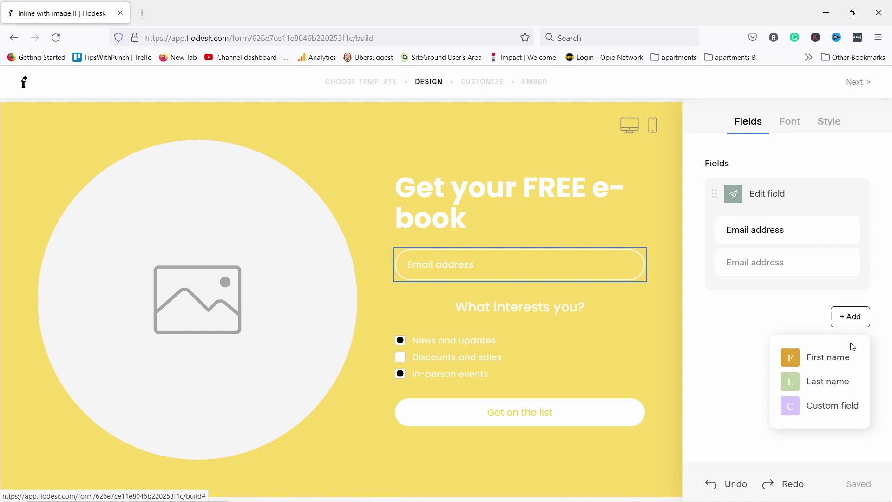
click(834, 362)
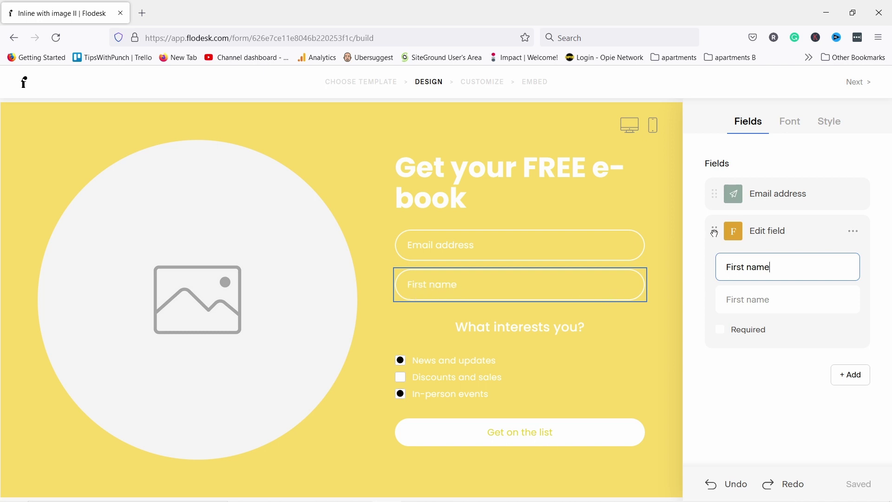
drag(715, 234, 721, 180)
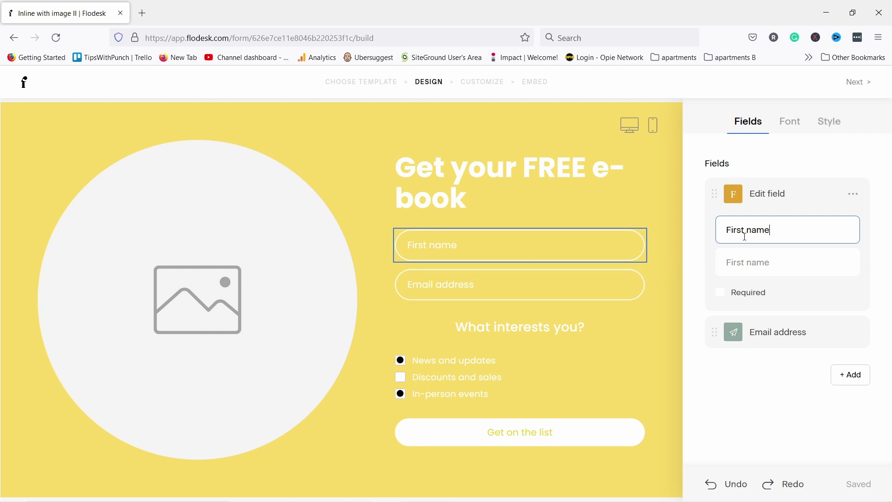
Keep the First name label unchanged and mark the field as required
drag(754, 229, 715, 229)
text(N)
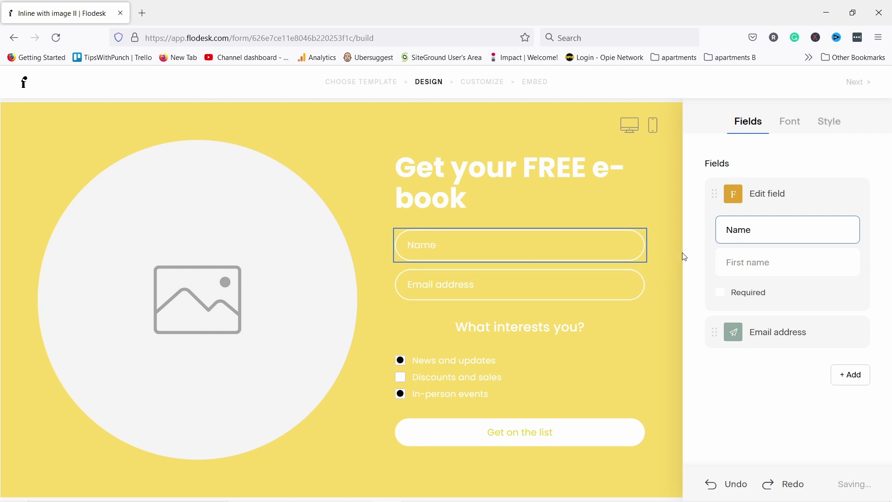
key(ctrl+z)
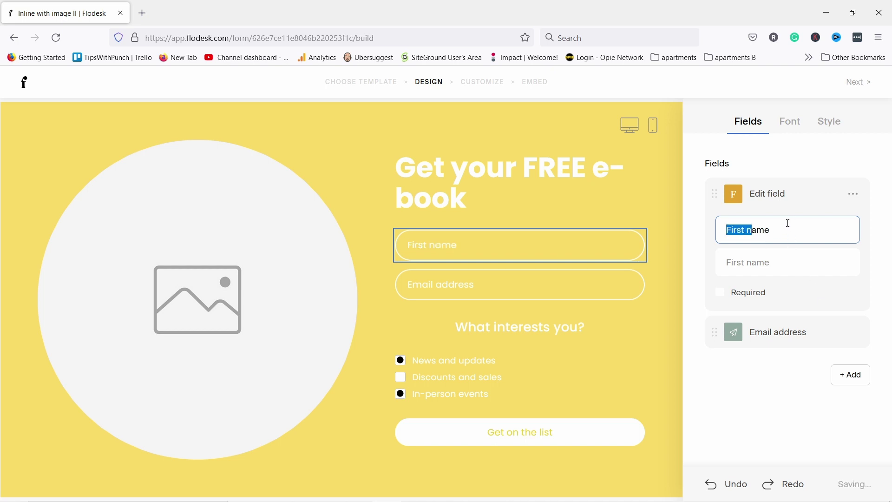
click(758, 394)
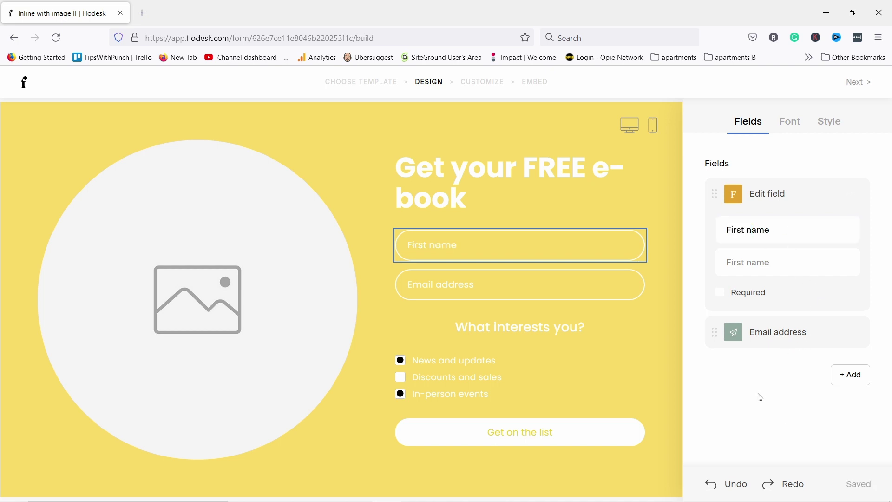
click(720, 297)
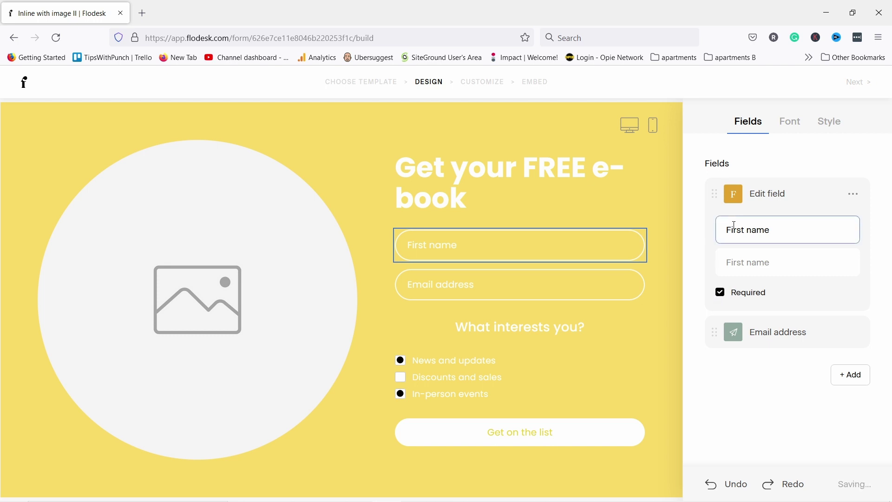
Slightly enlarge the field text and switch the input fields to the rectangular filled style
click(789, 128)
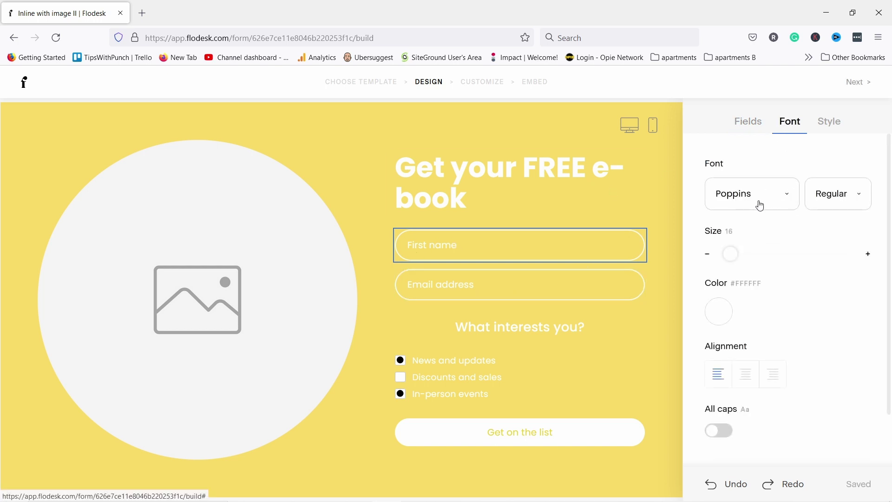
drag(731, 254, 733, 253)
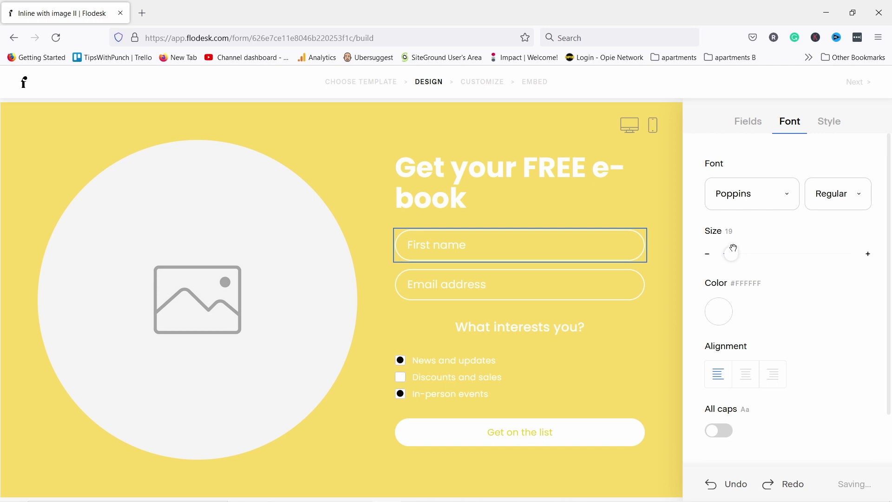
click(830, 121)
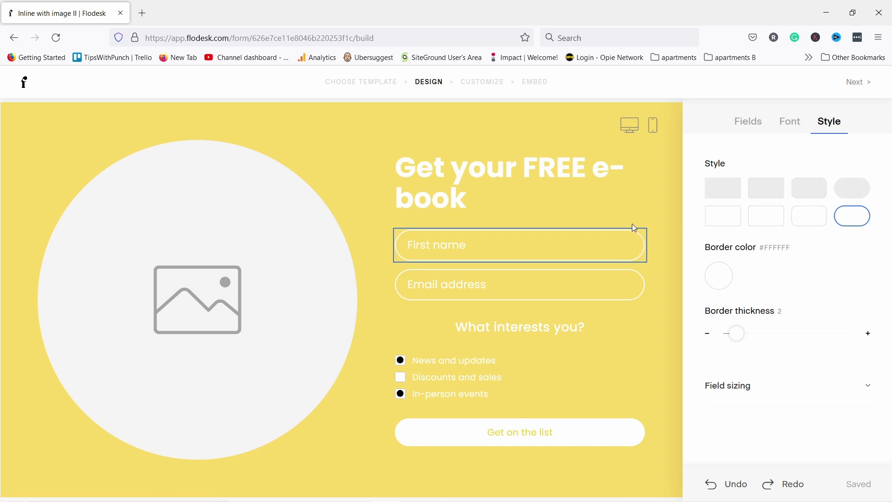
click(771, 191)
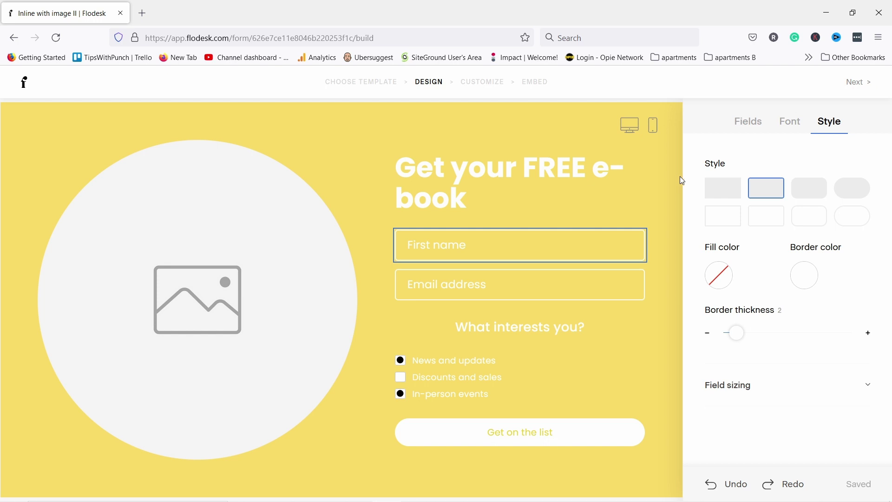
Set the input field fill colour to white #FFF, then bring up the field font settings
click(718, 281)
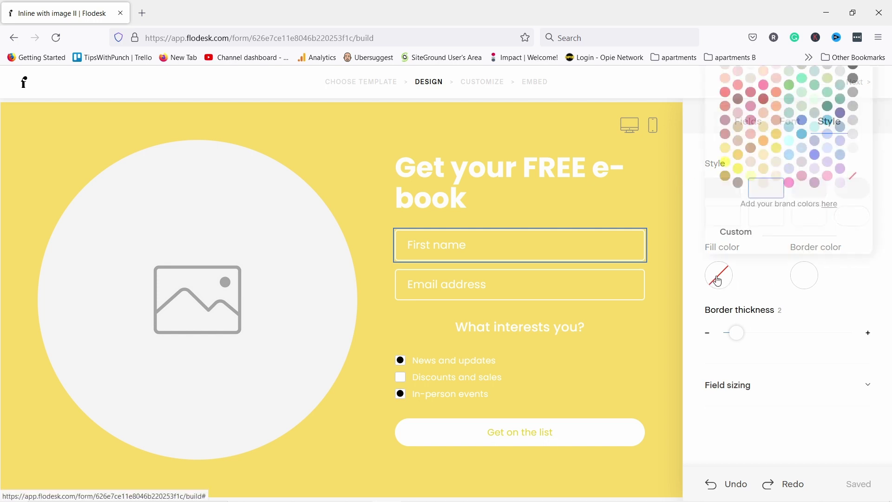
click(765, 184)
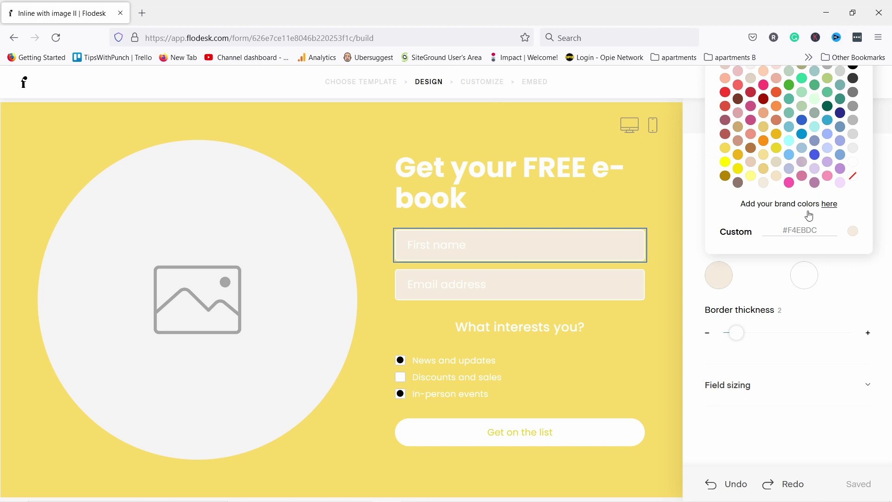
click(819, 232)
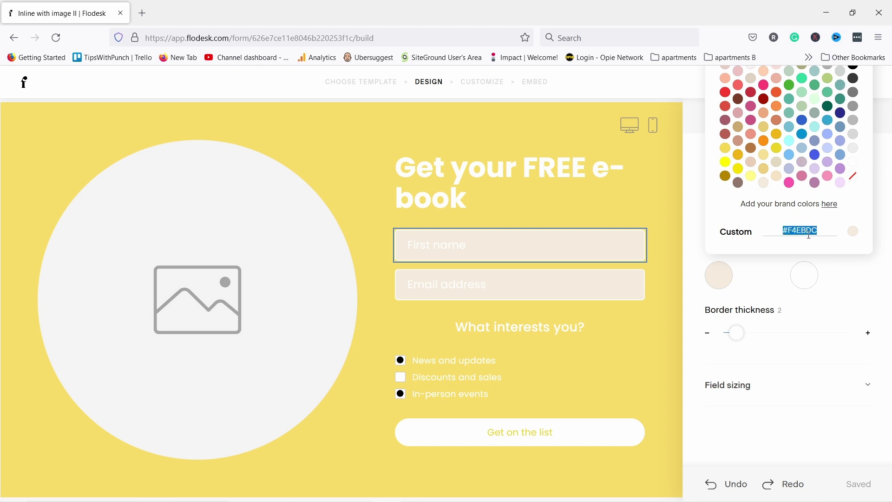
text(#E)
key(BackSpace)
text(FFF)
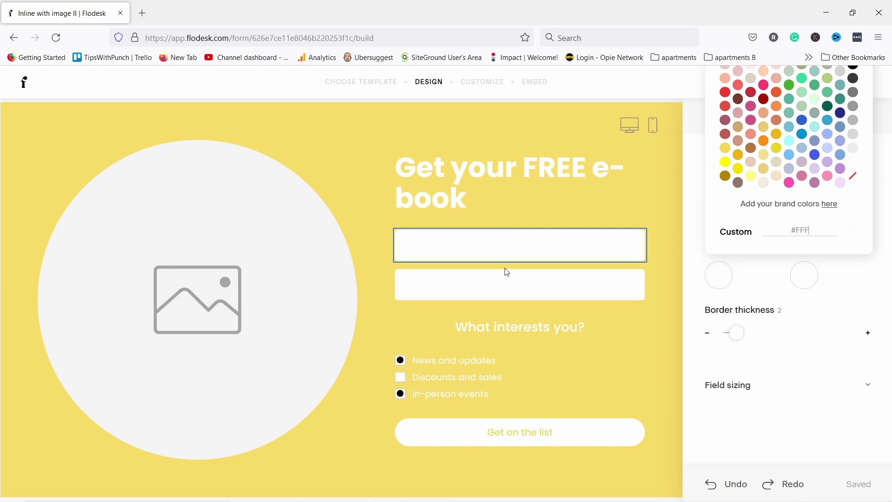
click(856, 288)
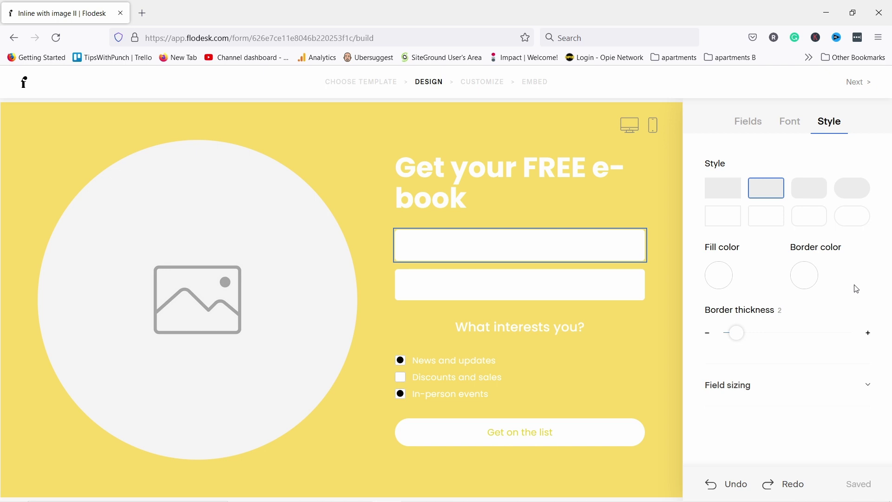
click(790, 125)
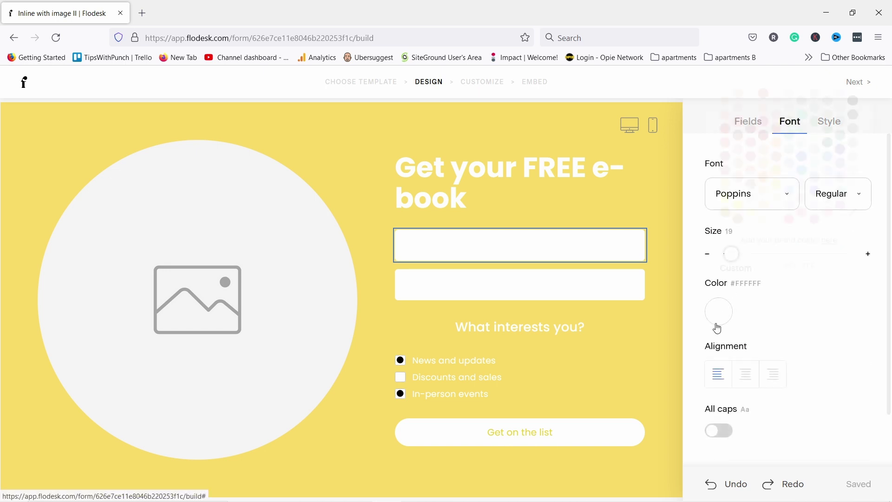
Make the field text dark grey #383838 and the form background beige #DED2C3
click(719, 314)
click(853, 114)
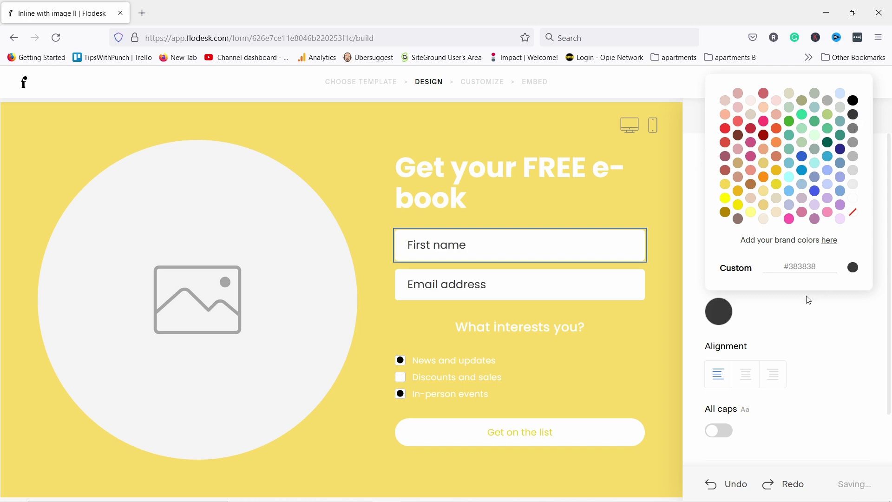
click(803, 315)
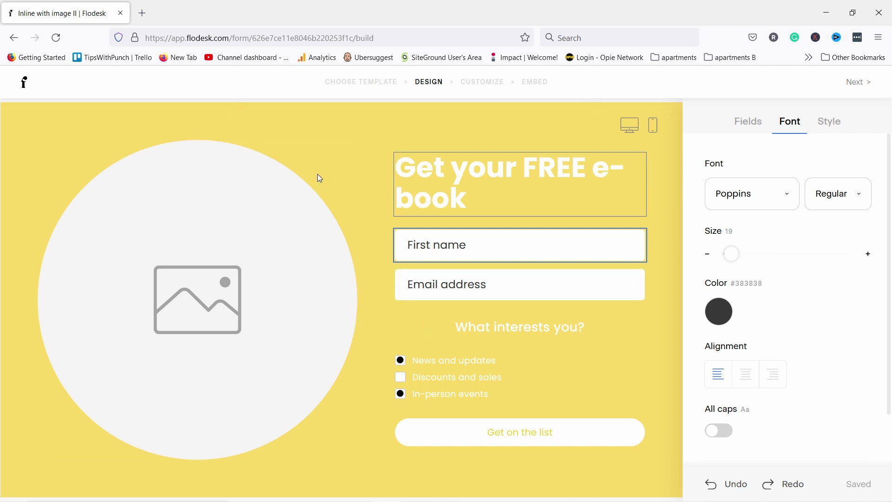
click(47, 116)
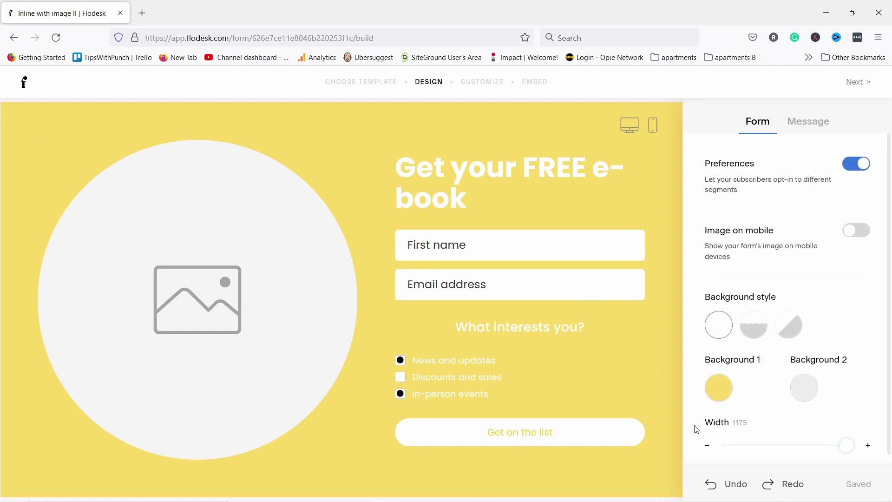
click(719, 393)
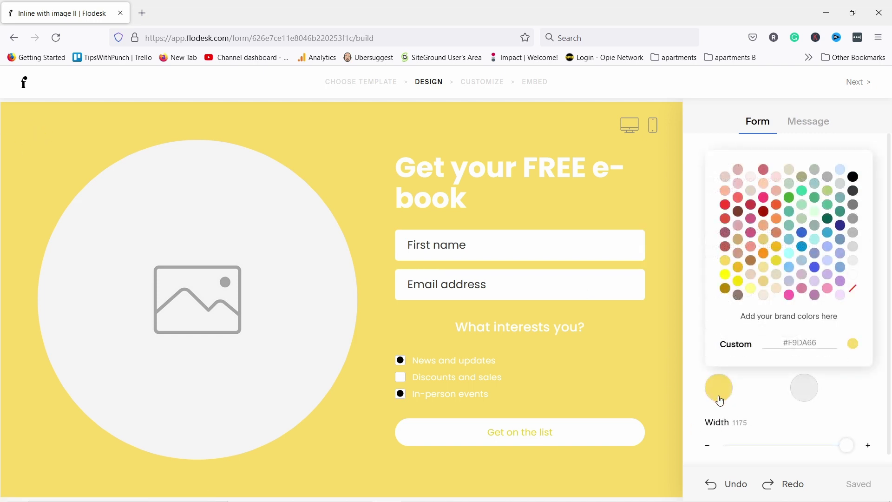
click(752, 192)
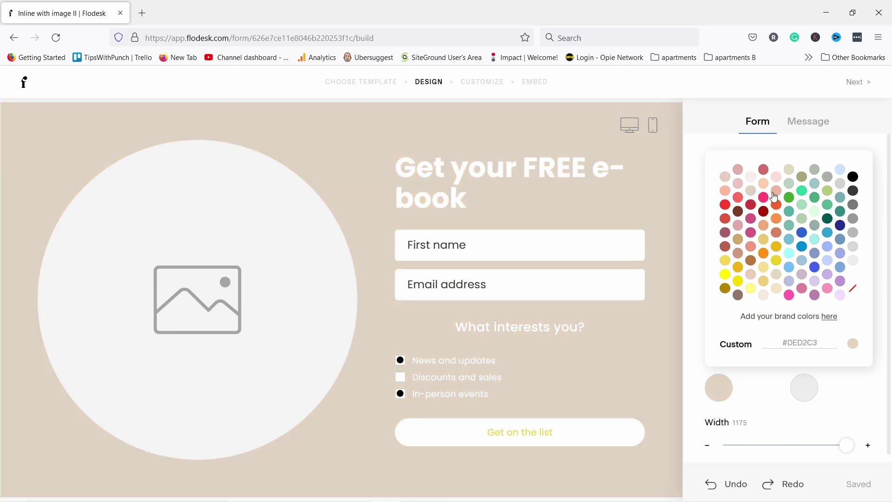
Make the 'Get your FREE e-book' heading text black #000000
click(484, 173)
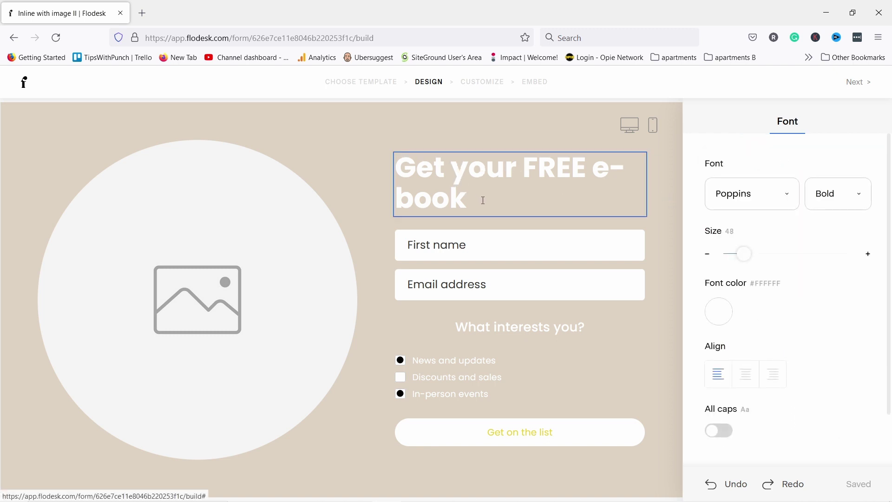
drag(483, 200, 370, 171)
click(728, 315)
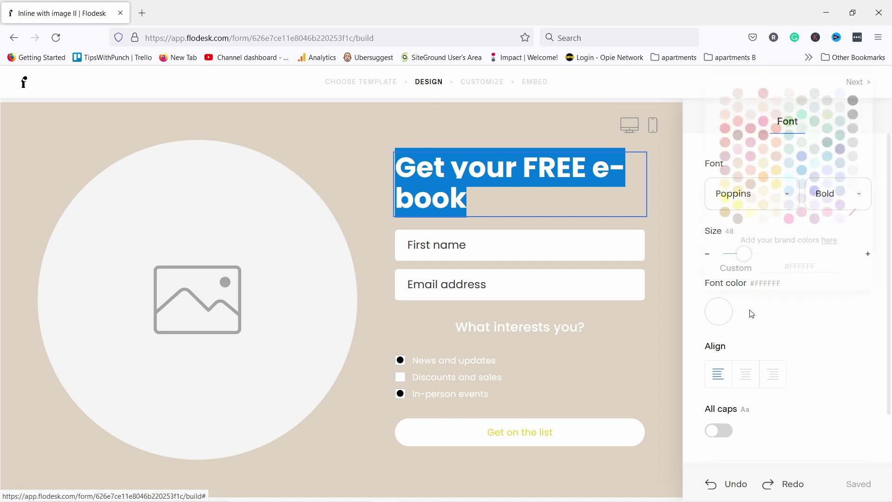
click(853, 100)
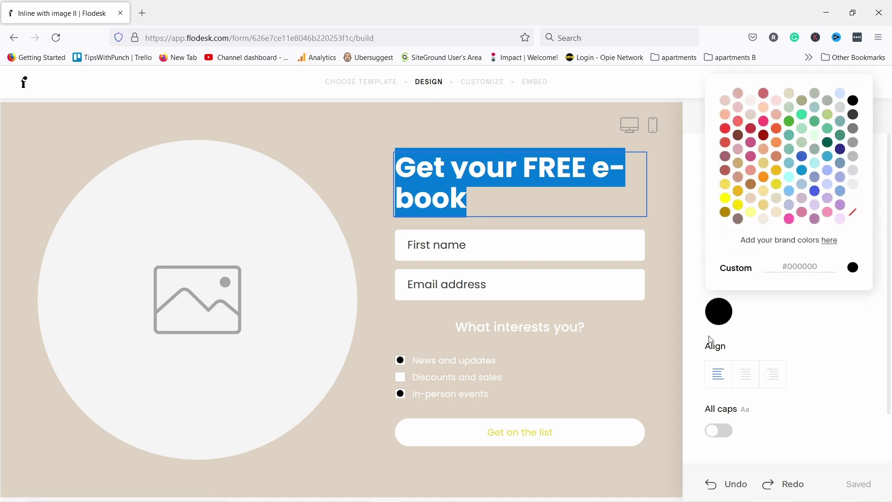
click(666, 329)
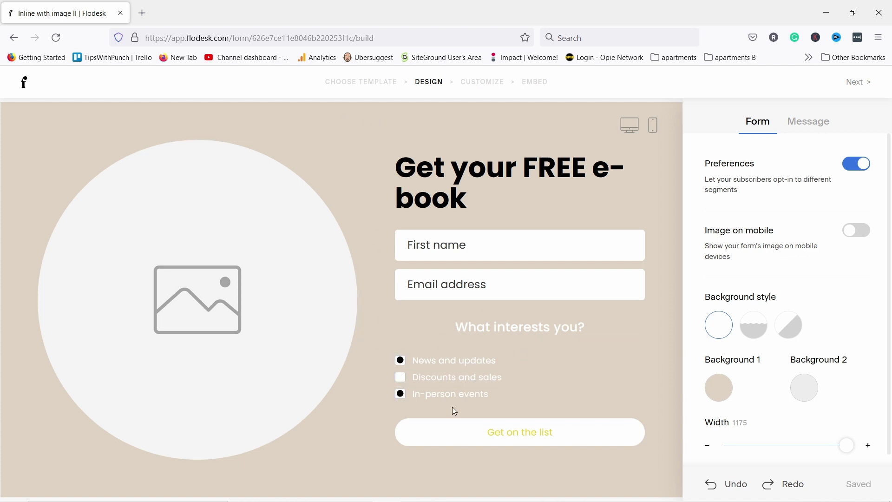
Switch off the Preferences section to drop the 'What interests you?' checkboxes, then select the image placeholder
click(509, 336)
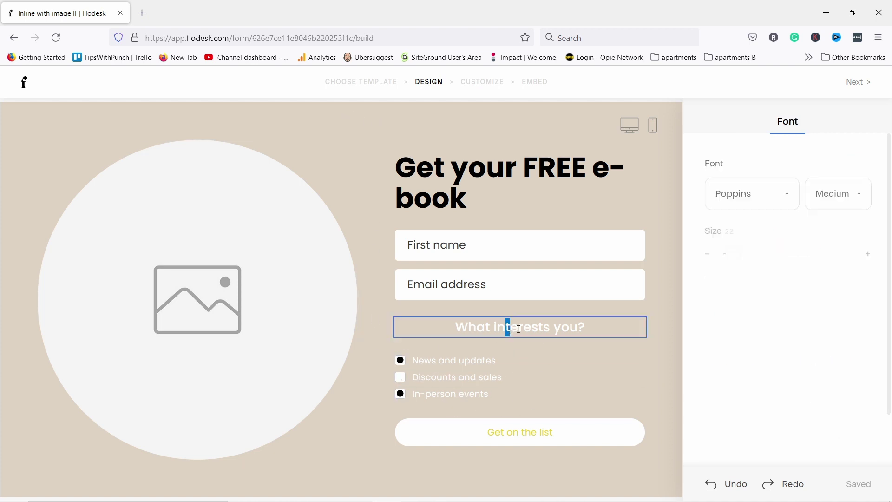
click(558, 330)
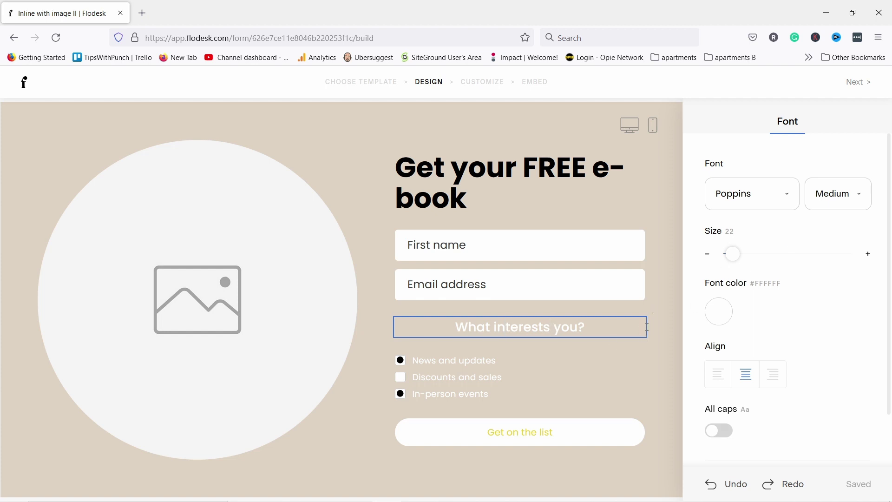
click(498, 366)
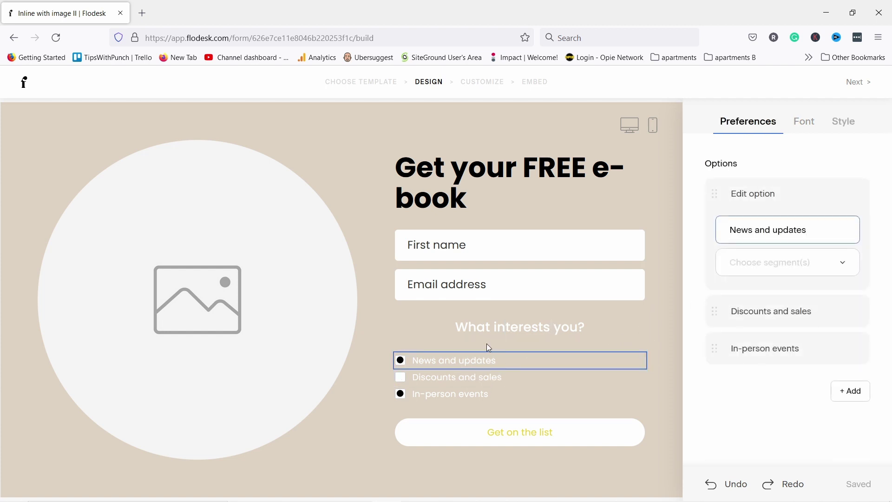
click(60, 118)
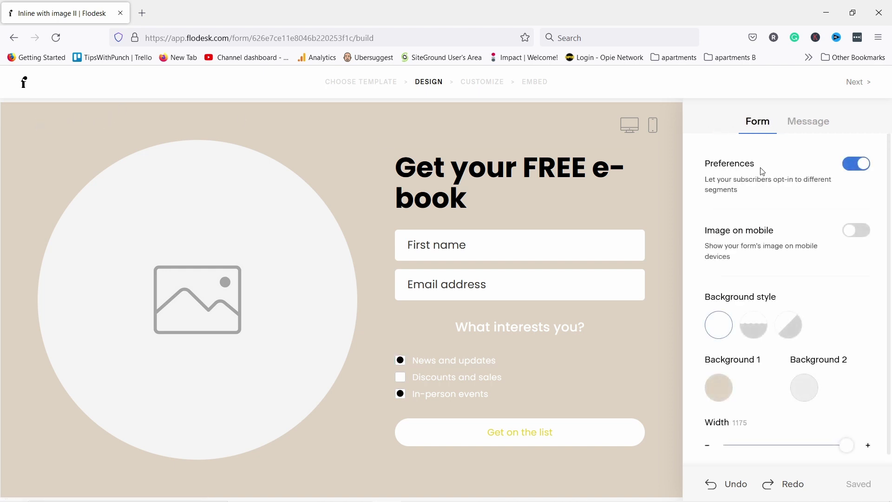
click(860, 168)
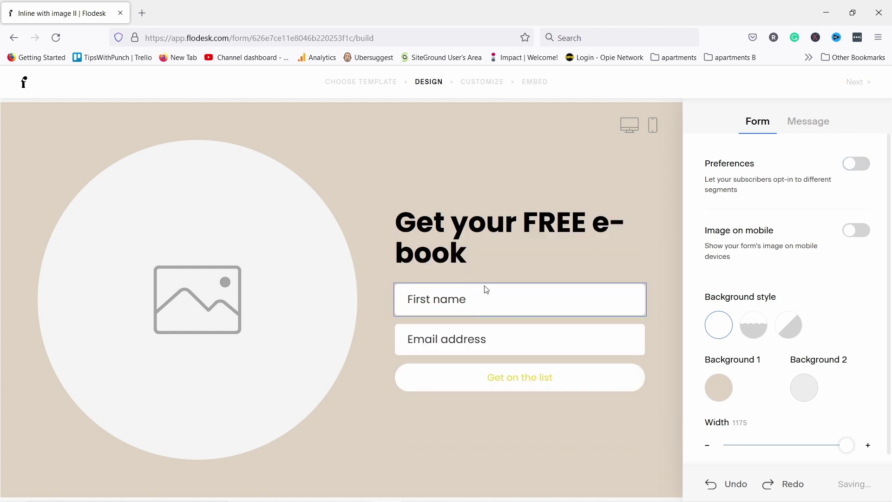
click(857, 166)
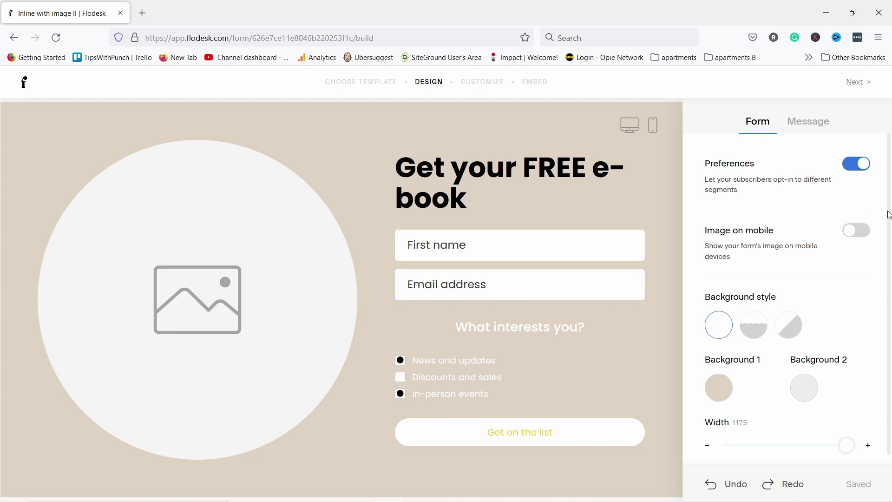
click(861, 164)
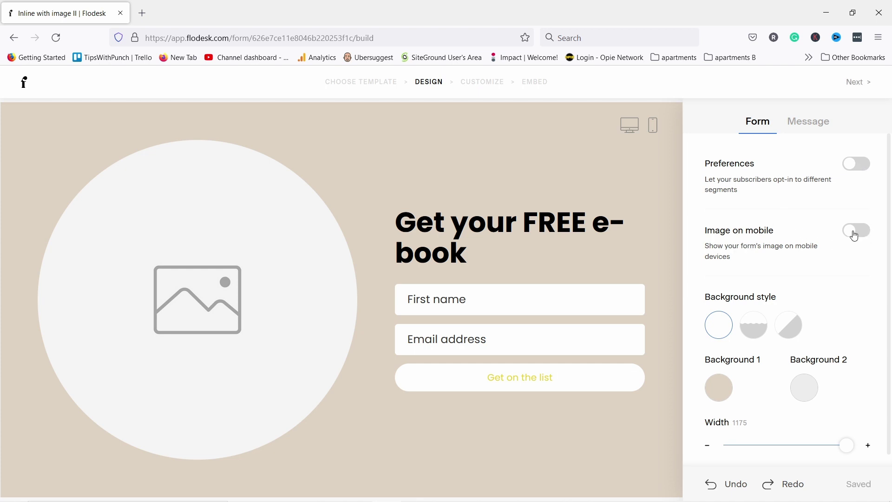
click(199, 252)
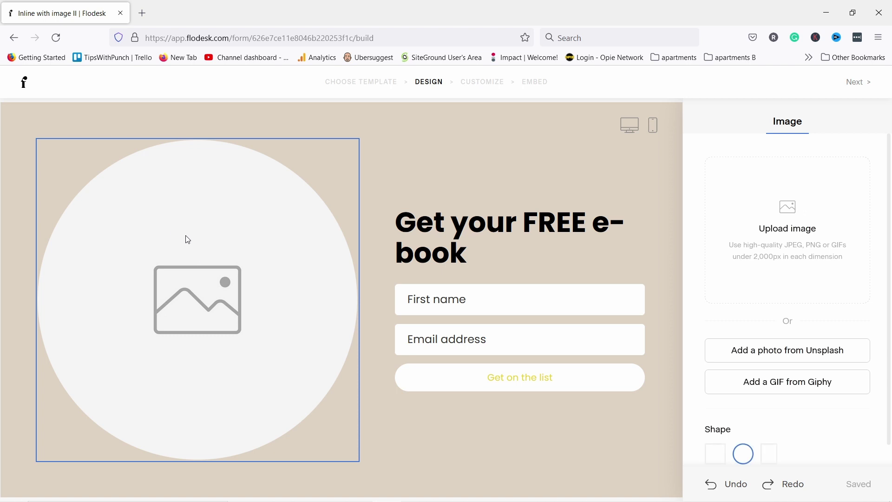
Upload the youtube-tips-ebook cover as the form image and set its Shape to rectangle
click(785, 217)
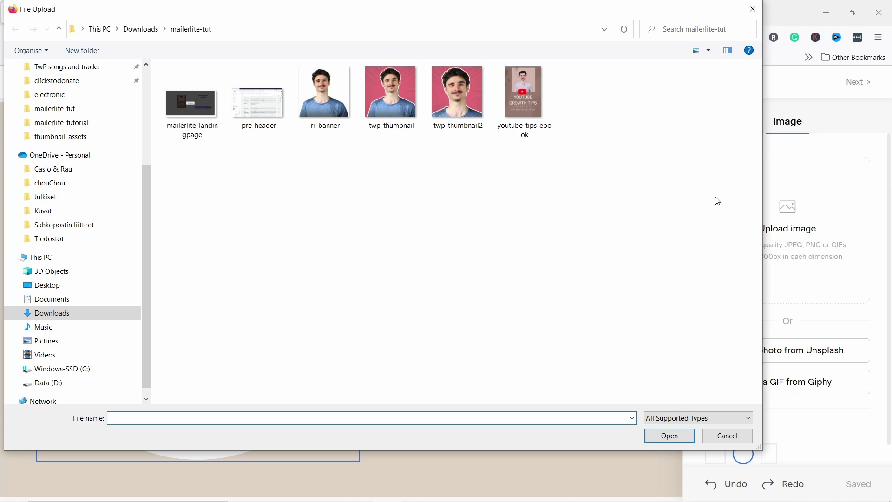
click(518, 96)
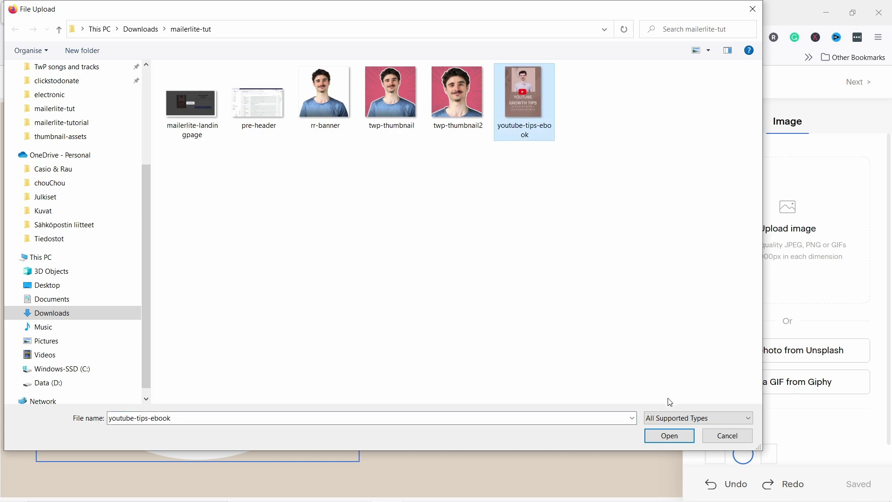
click(670, 436)
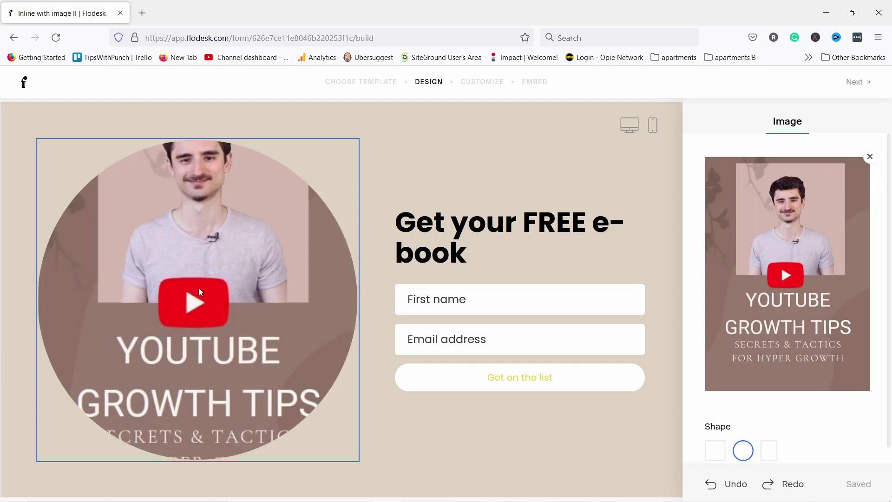
scroll(785, 269, down, 1)
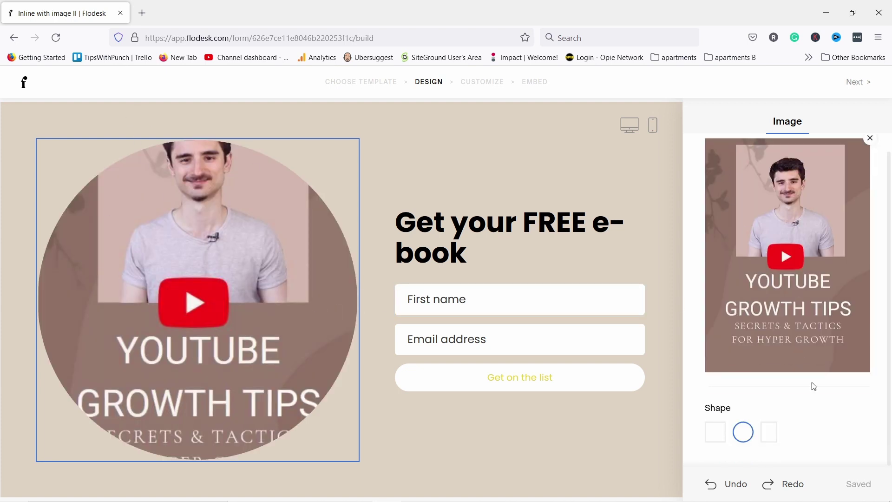
click(772, 439)
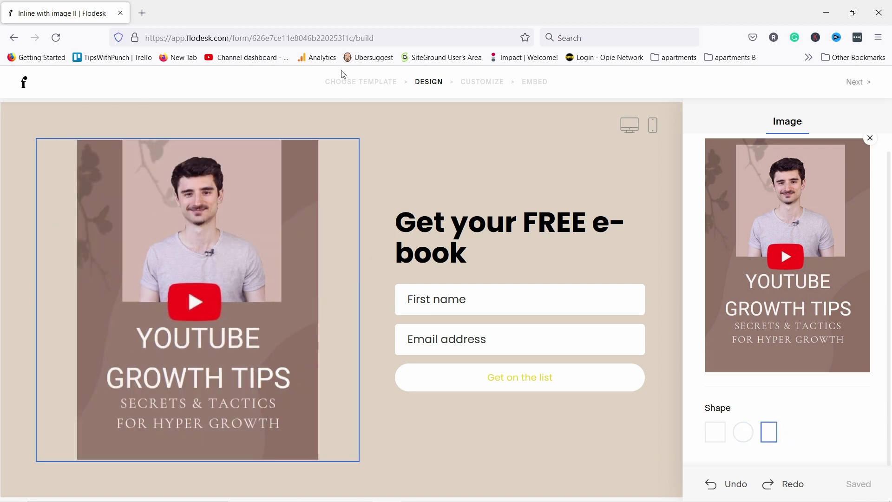
scroll(809, 249, up, 1)
scroll(809, 250, down, 1)
scroll(817, 274, up, 1)
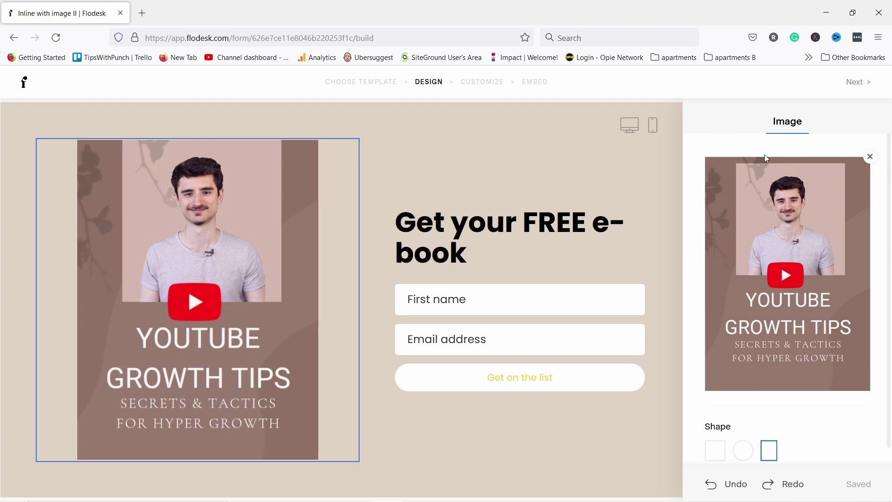
click(368, 115)
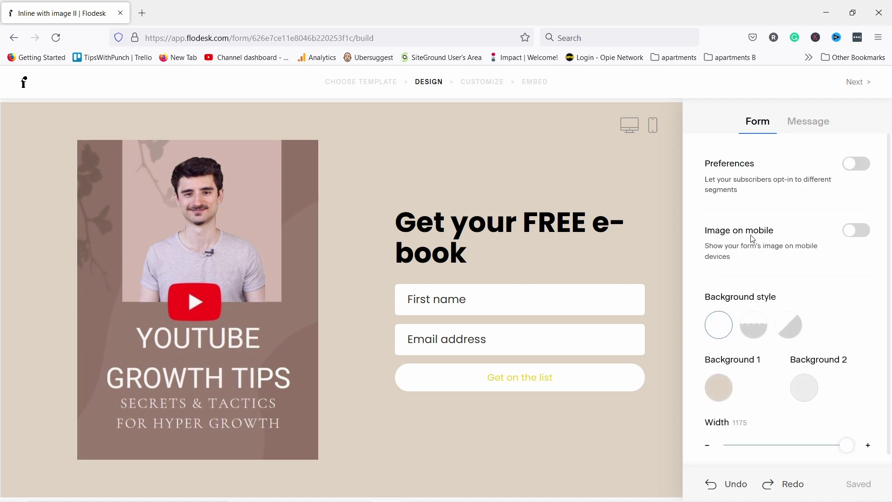
Toggle showing the image on mobile on and off, previewing the form on a phone each time
click(858, 231)
click(652, 126)
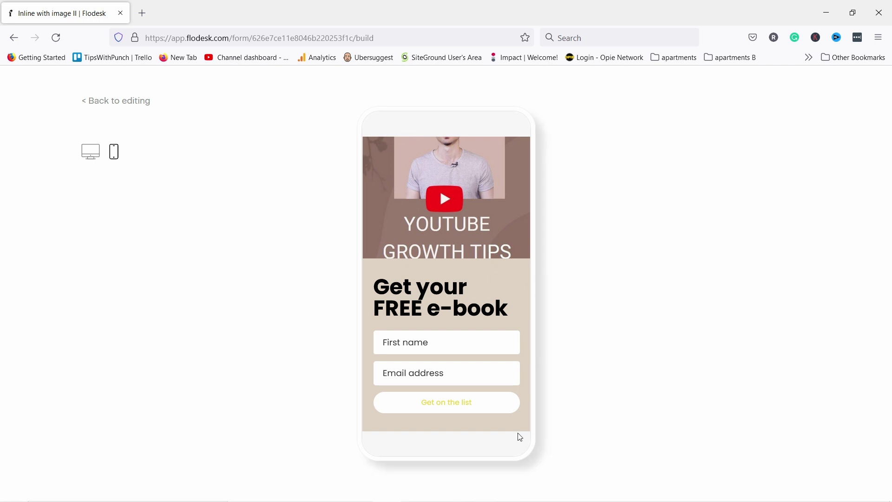
click(97, 112)
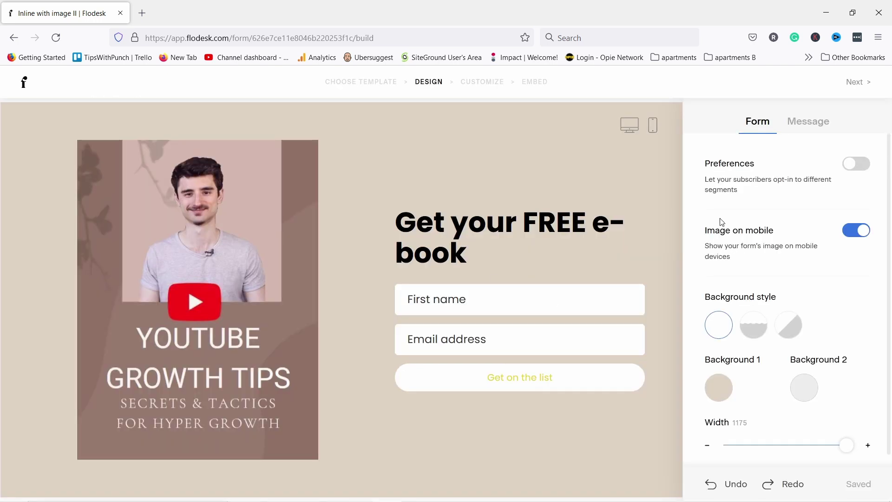
click(863, 230)
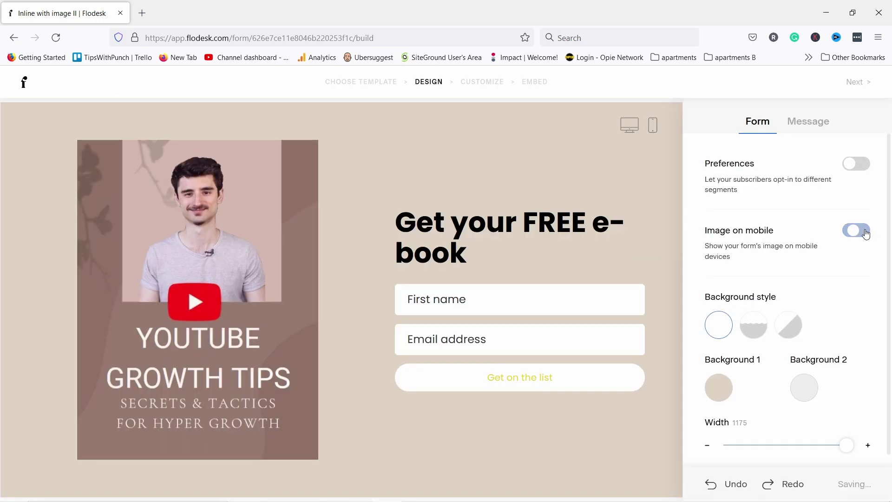
click(653, 127)
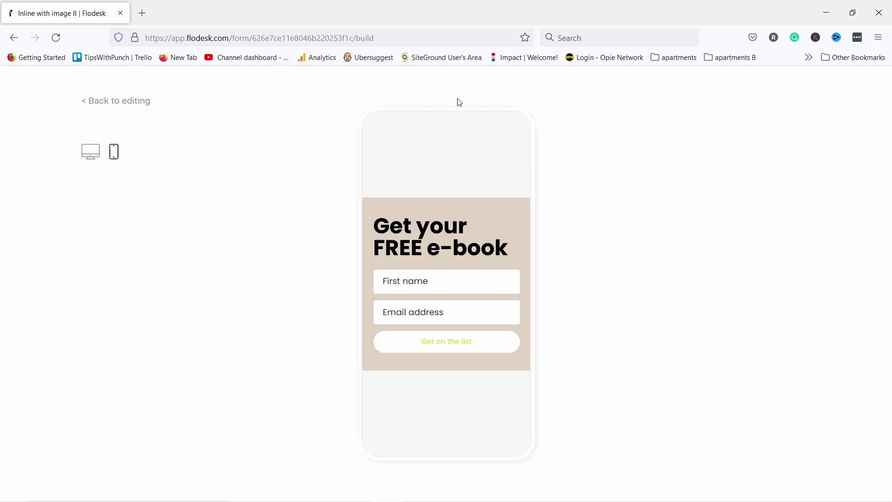
click(116, 102)
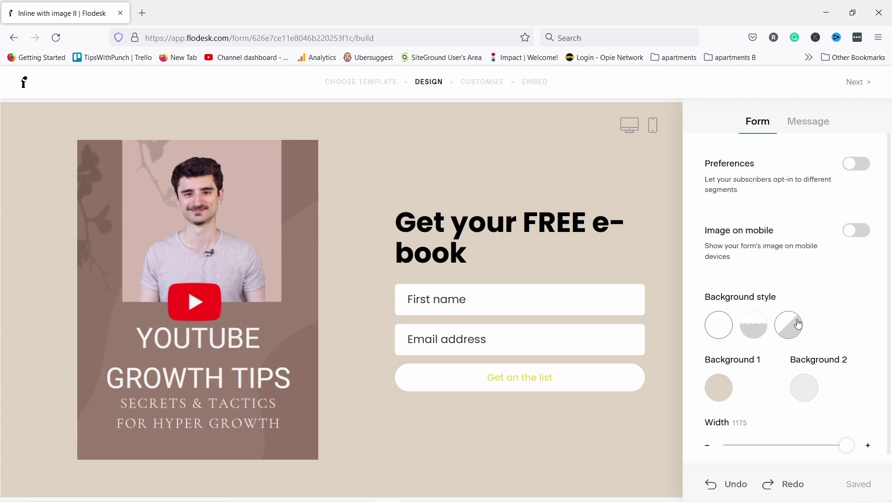
Try the wave and diagonal background styles, then settle on the plain solid beige background
click(758, 330)
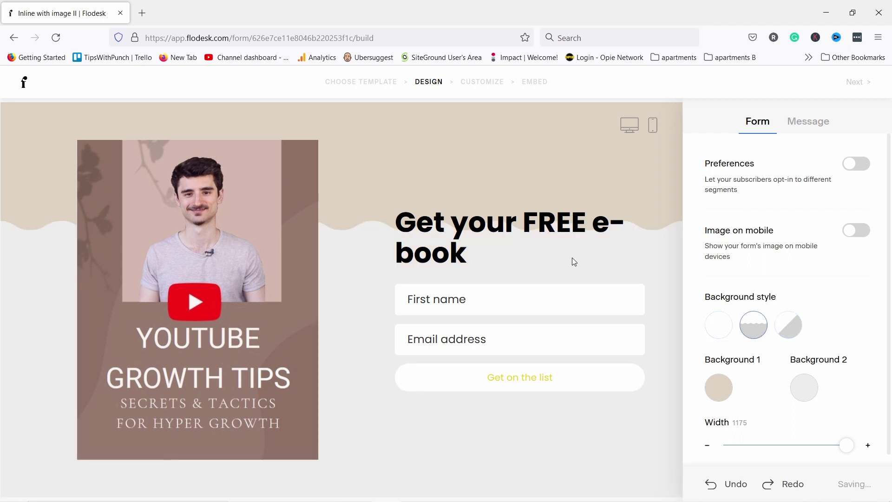
click(798, 340)
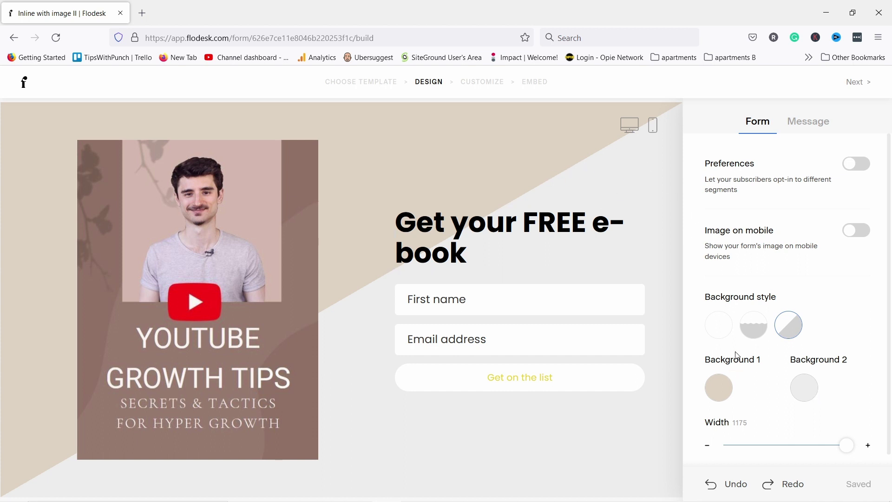
click(720, 330)
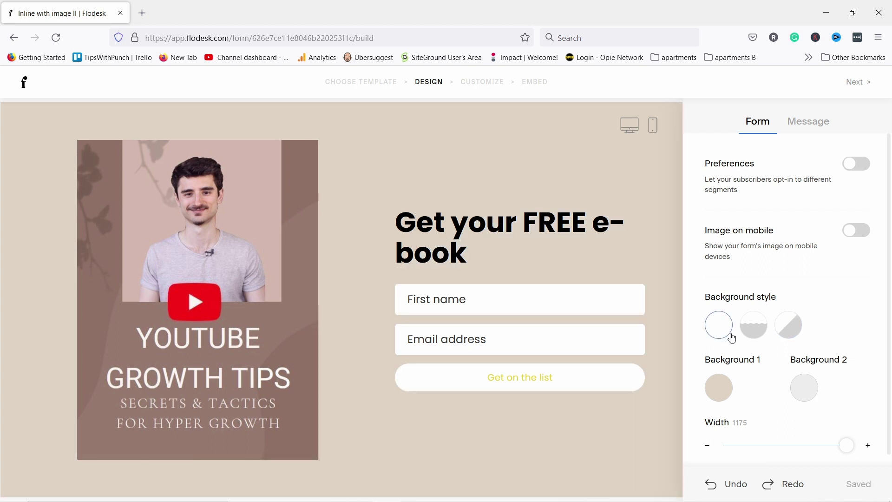
scroll(785, 367, down, 1)
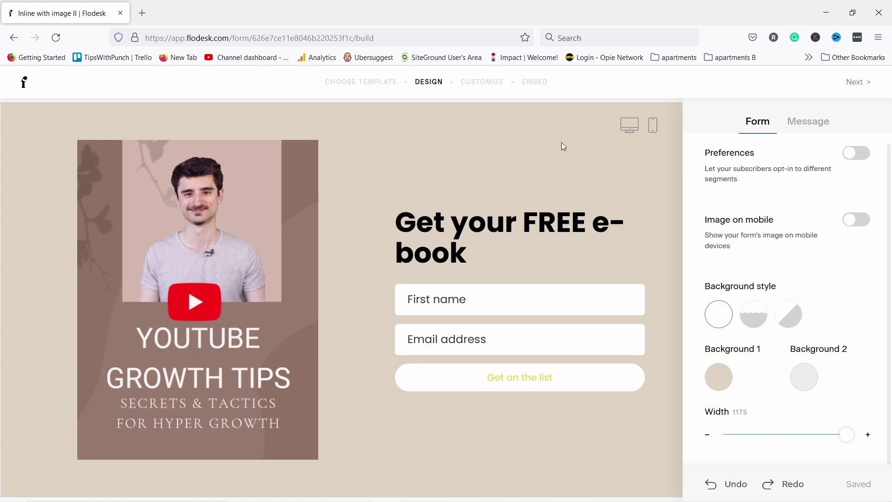
Compare the Minimal, Casual and Custom success messages, then choose Friendly: 'Thanks! Keep an eye on your inbox for updates.'
scroll(801, 271, up, 1)
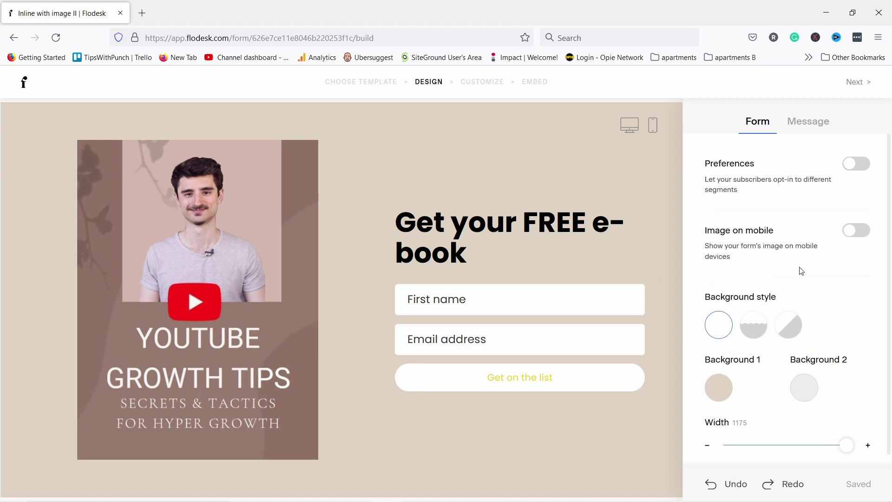
click(805, 124)
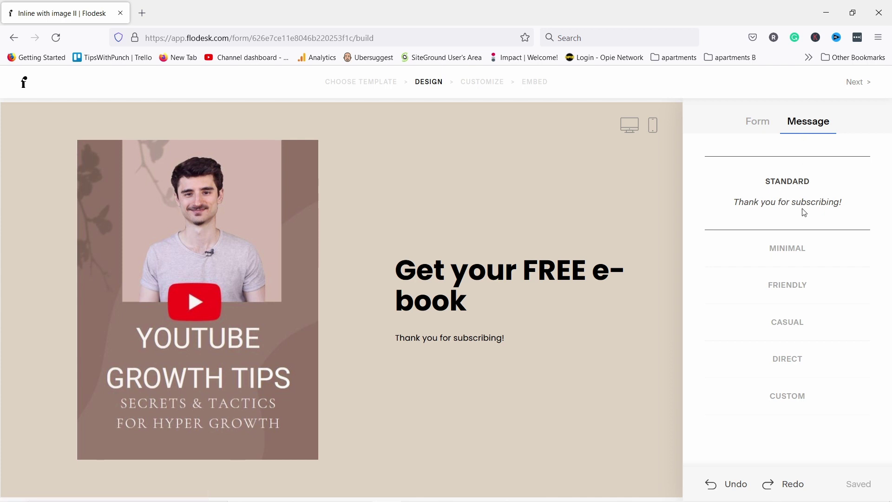
click(780, 252)
click(791, 279)
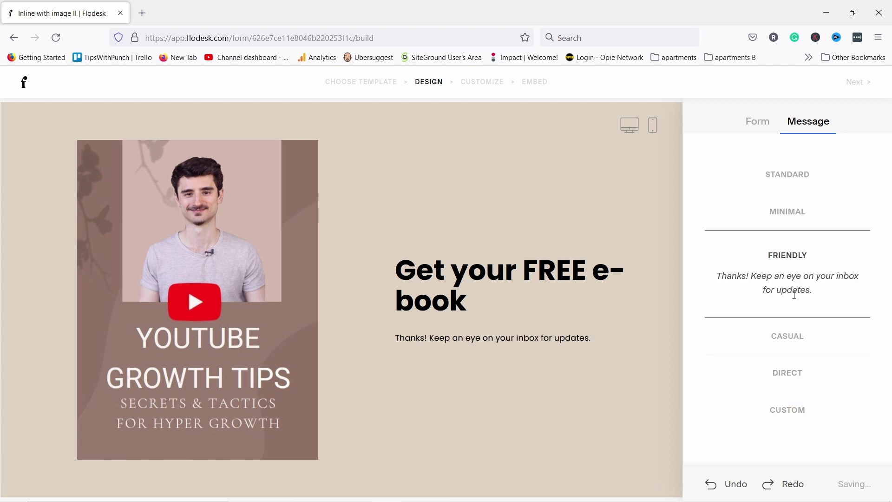
click(788, 341)
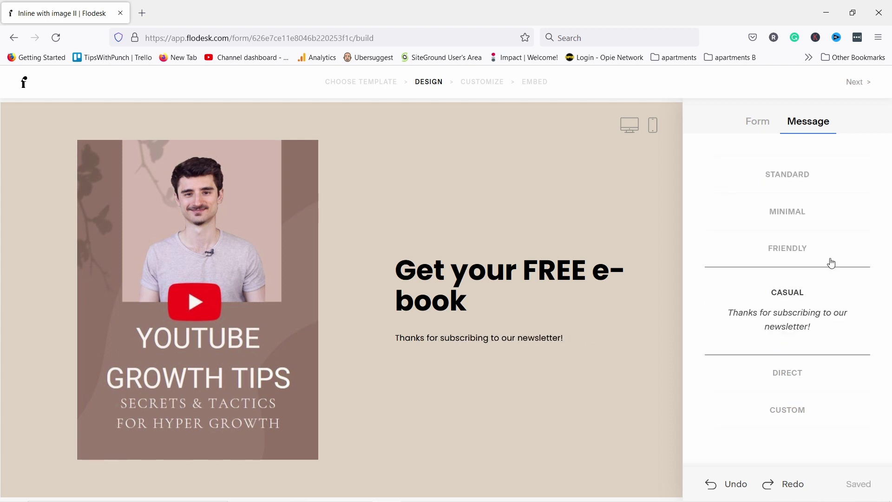
click(789, 411)
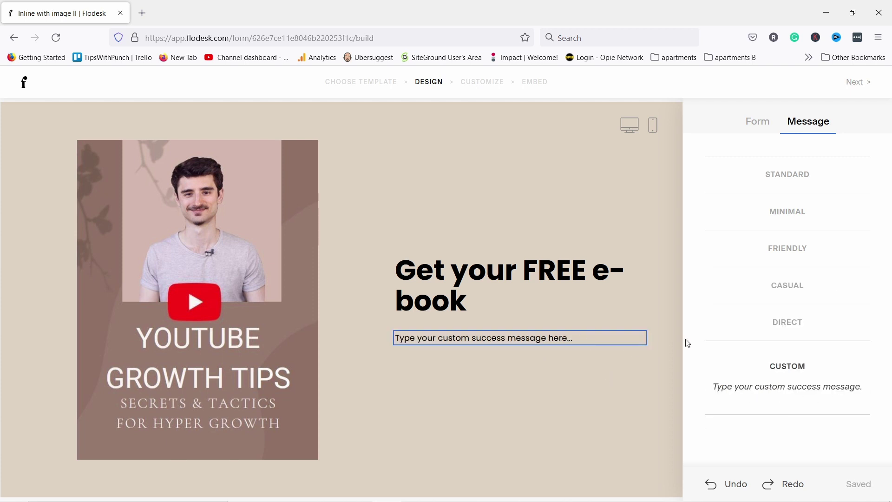
click(783, 251)
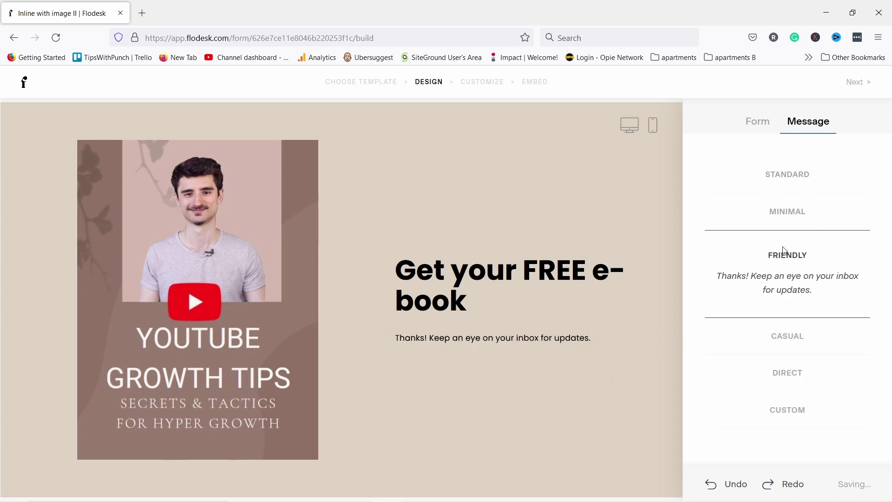
click(758, 126)
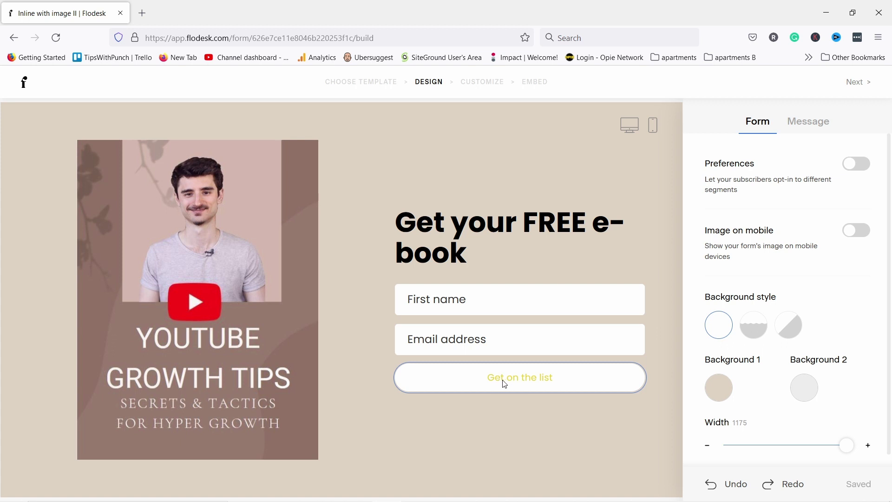
Give the 'Get on the list' button square corners and a grey-brown #91776C fill
click(447, 379)
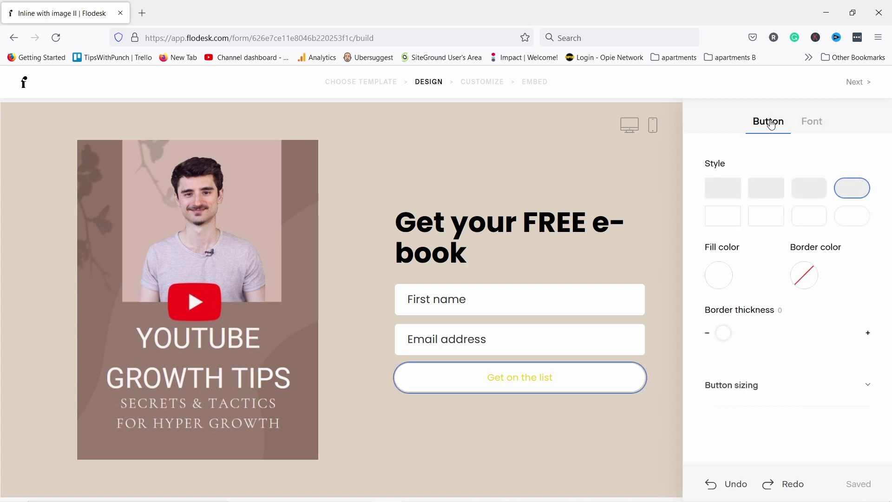
click(771, 192)
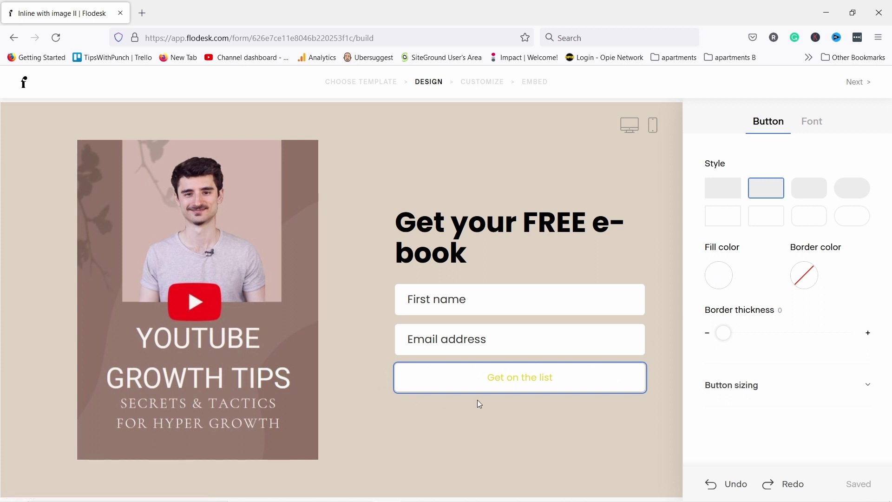
click(719, 289)
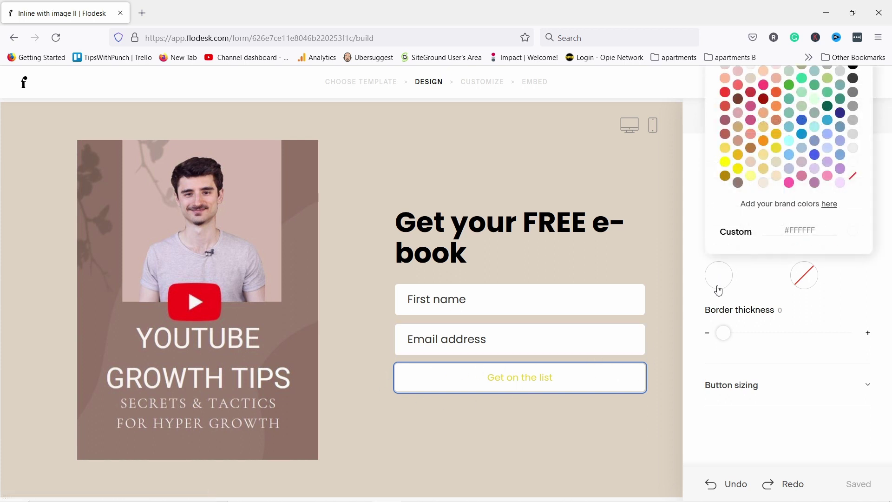
click(738, 99)
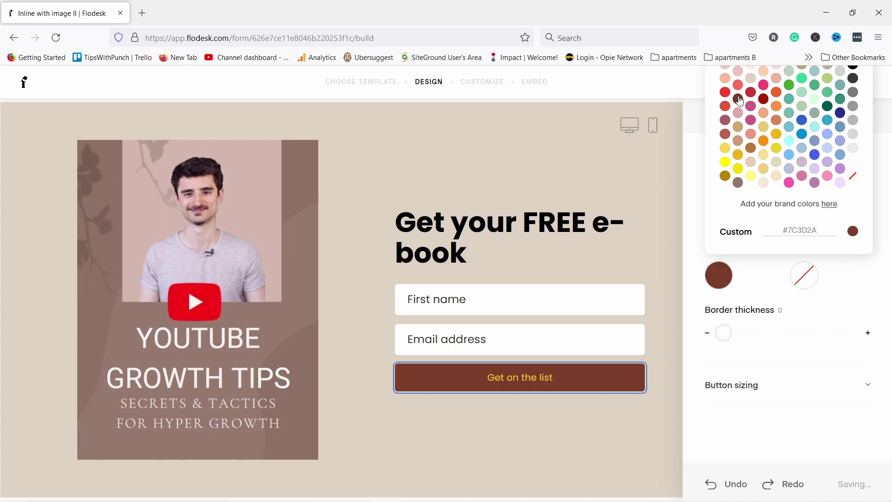
click(741, 185)
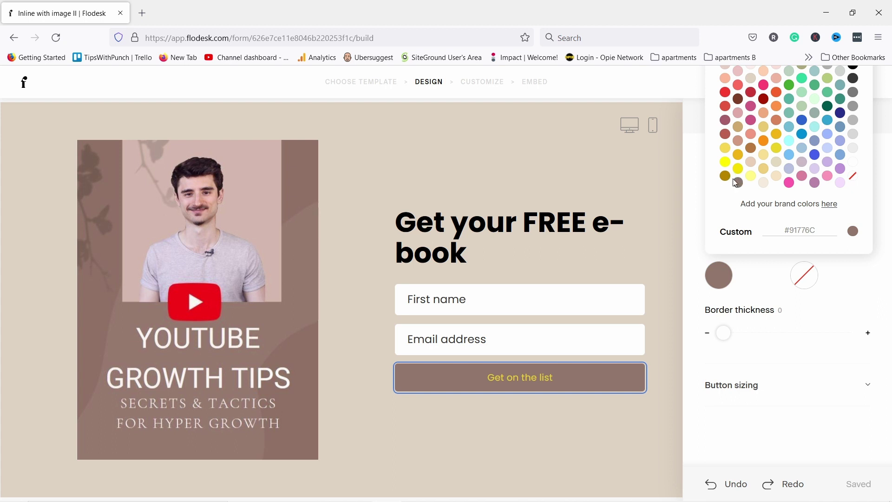
click(840, 274)
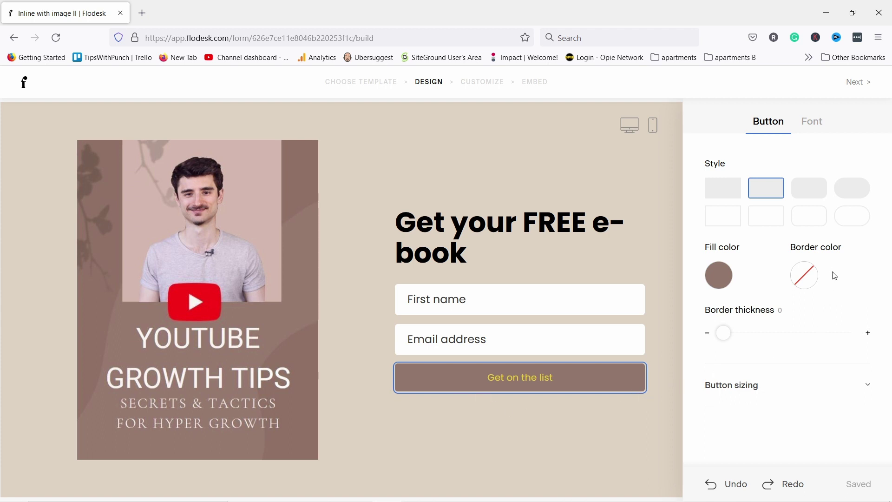
Make the button text white and set its font size to 25
click(809, 127)
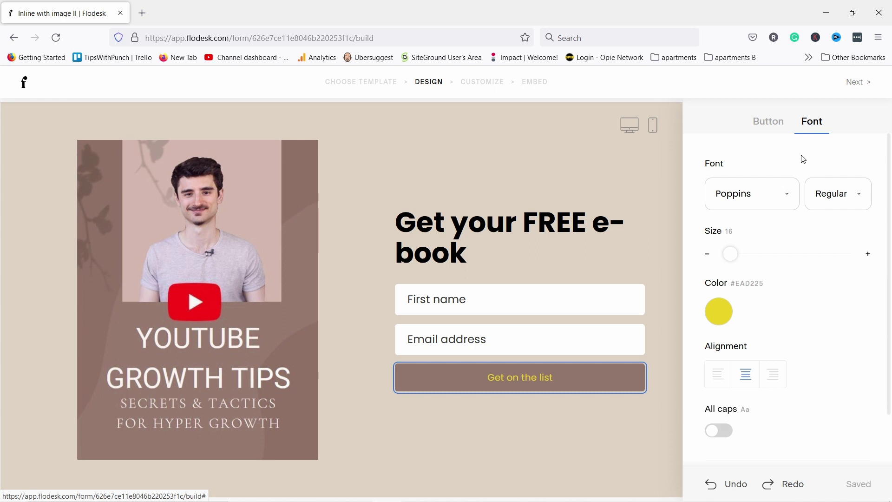
click(718, 311)
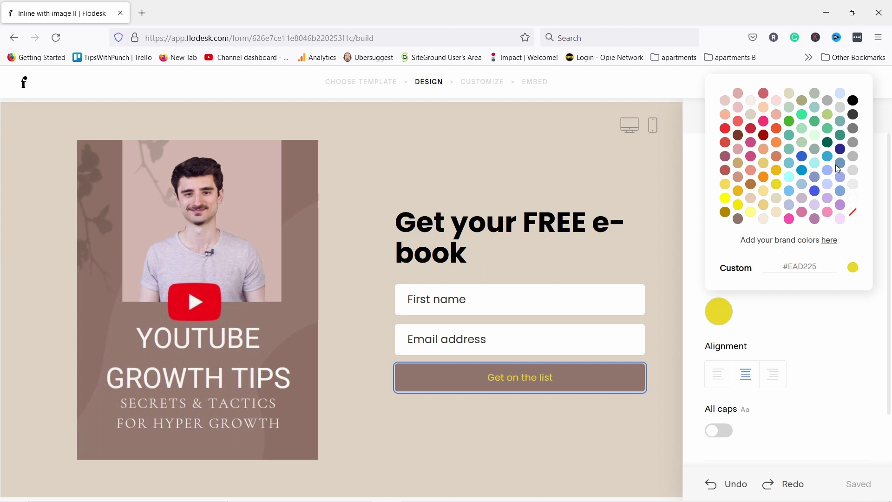
click(855, 199)
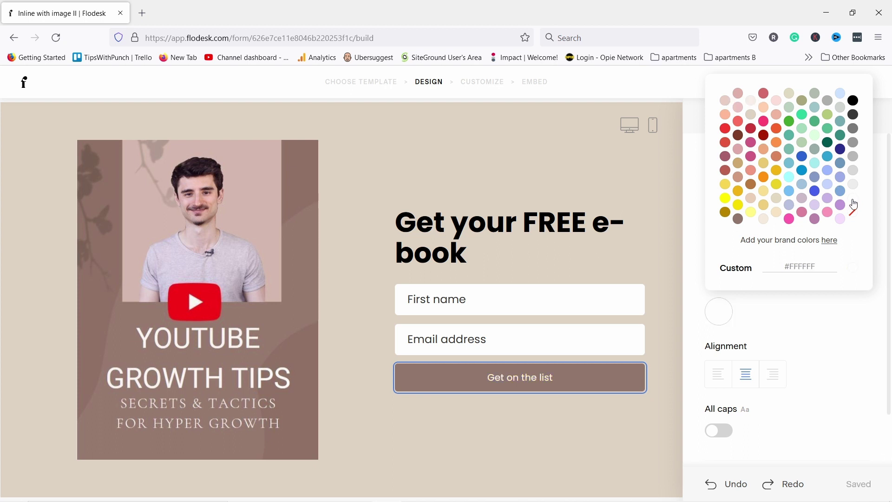
click(842, 338)
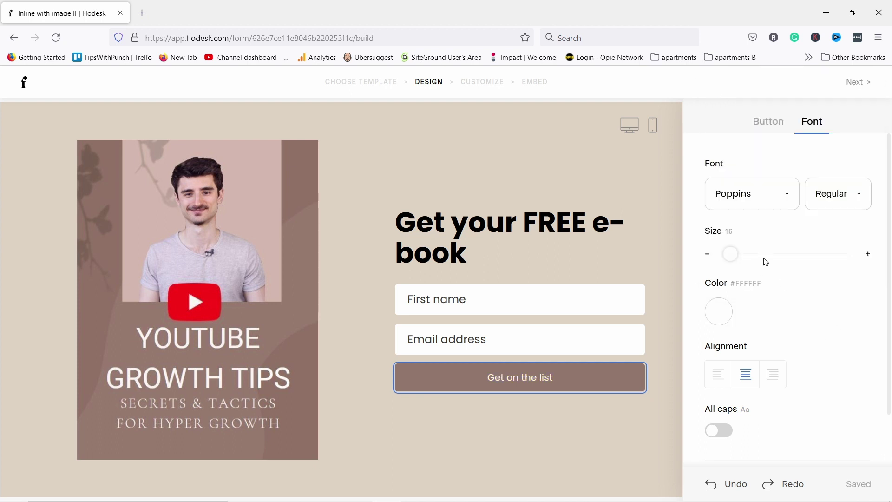
mouse_move(727, 251)
mouse_down()
mouse_move(750, 253)
mouse_move(734, 253)
mouse_up()
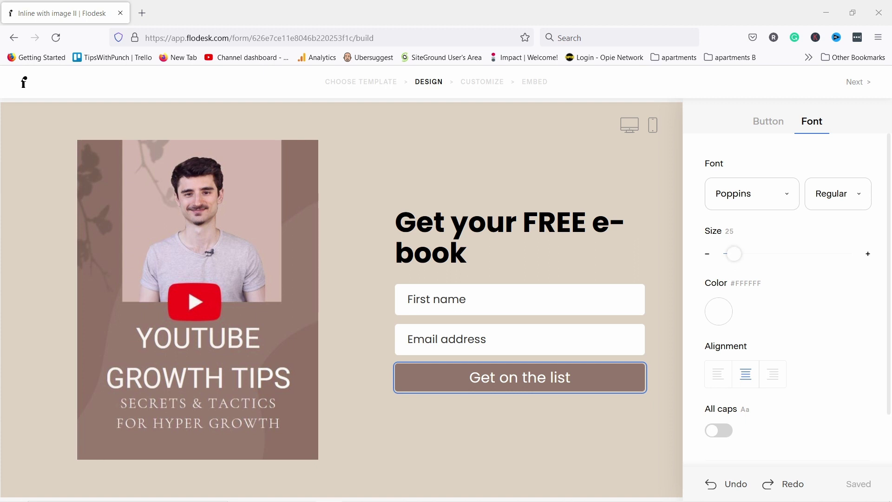
Change the button label to 'Get it now', leaving All caps off
click(528, 378)
drag(502, 380, 585, 374)
text(it it)
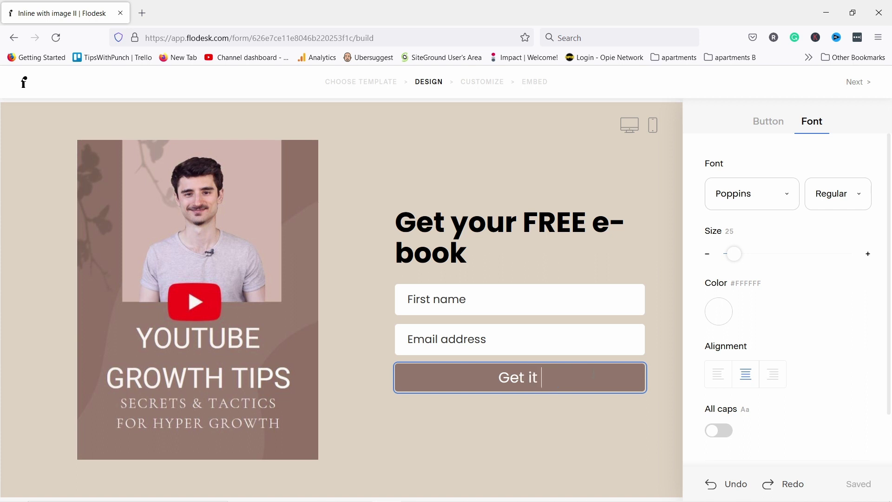
key(BackSpace)
key(BackSpace)
text(now!)
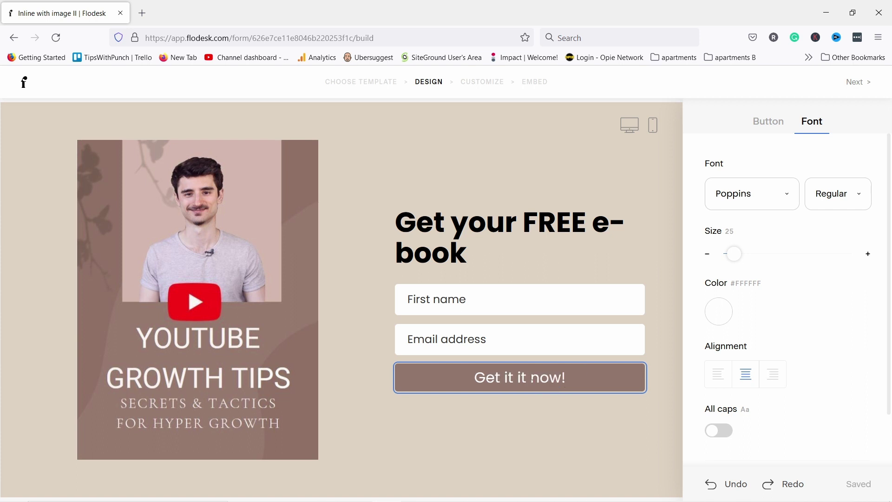
click(530, 378)
key(End)
key(BackSpace)
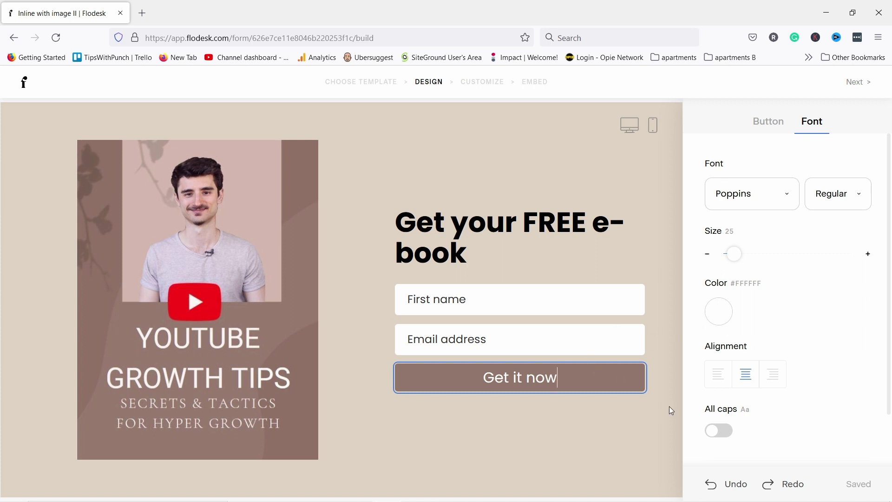
click(714, 436)
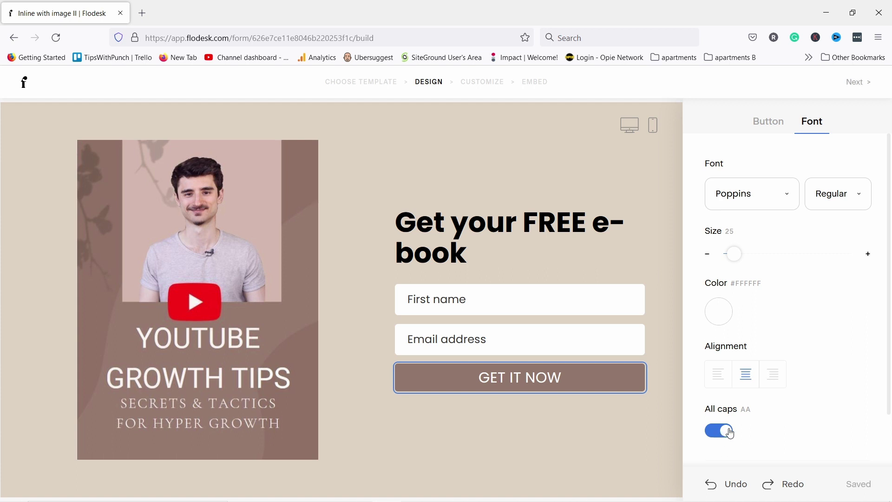
click(721, 431)
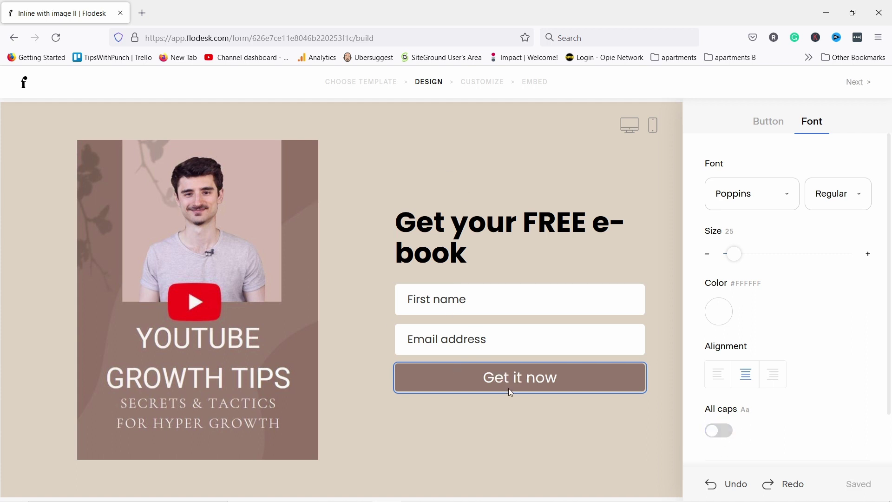
click(576, 149)
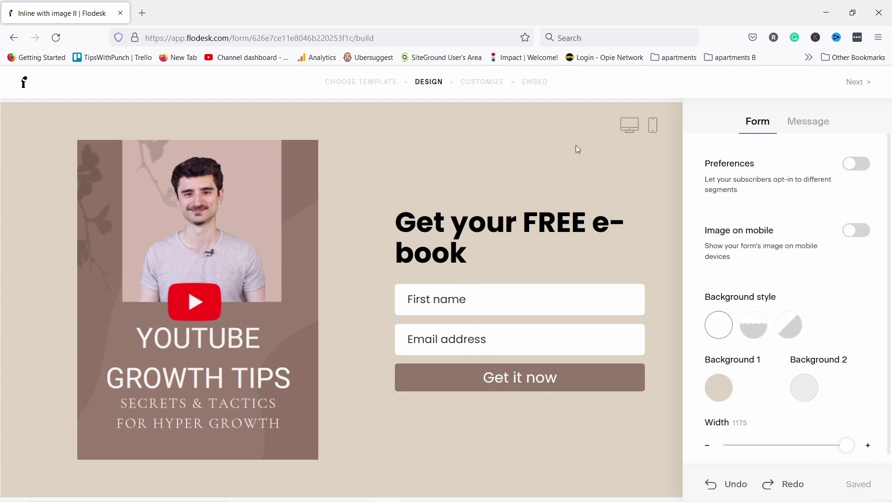
Advance the form to the Customize stage, keeping double opt-in set to No
click(859, 83)
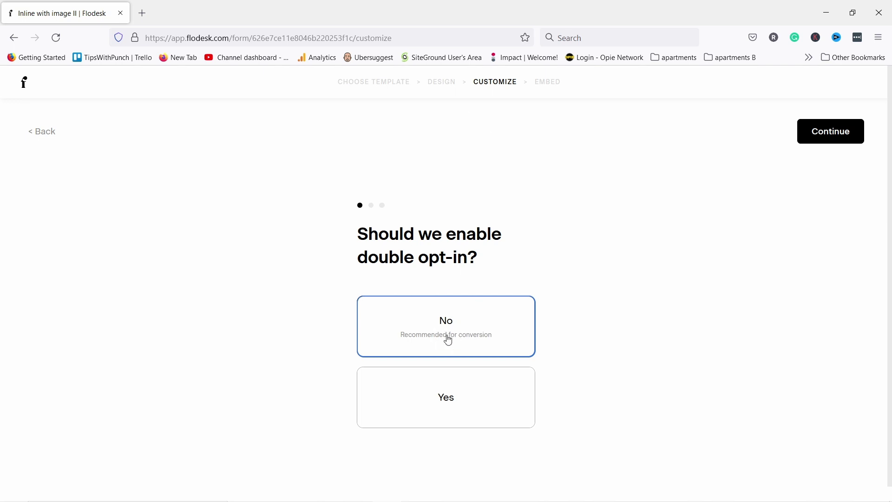
click(828, 134)
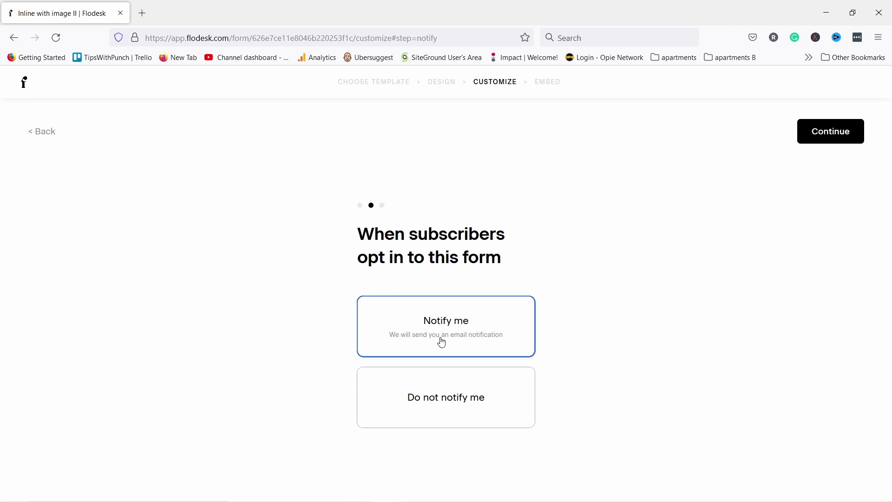
Choose 'Do not notify me', keep 'Display success message', and continue to the Publish step
click(445, 395)
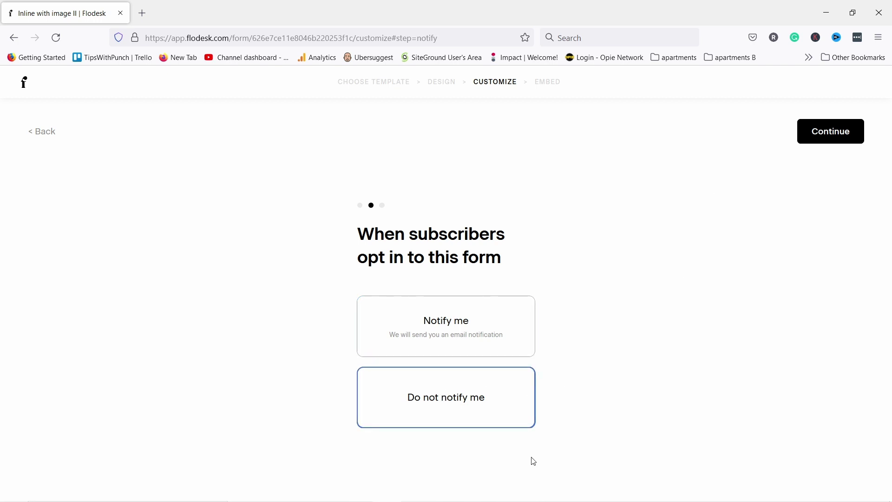
click(830, 139)
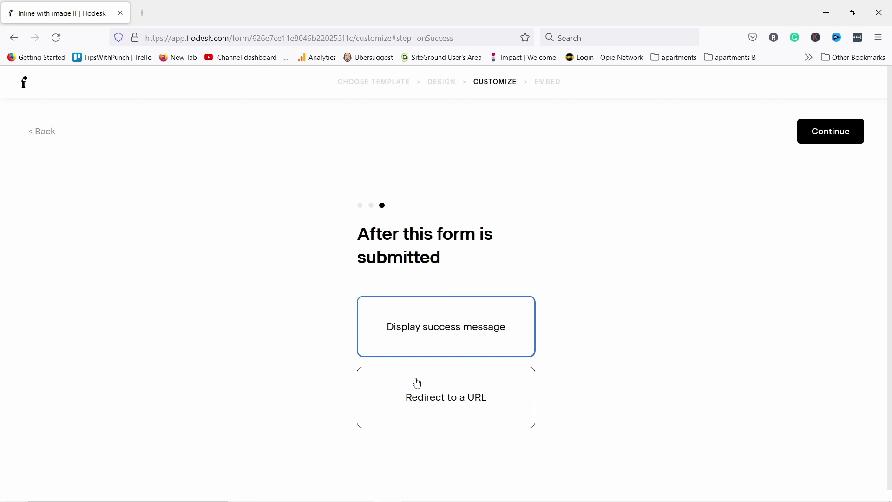
click(811, 133)
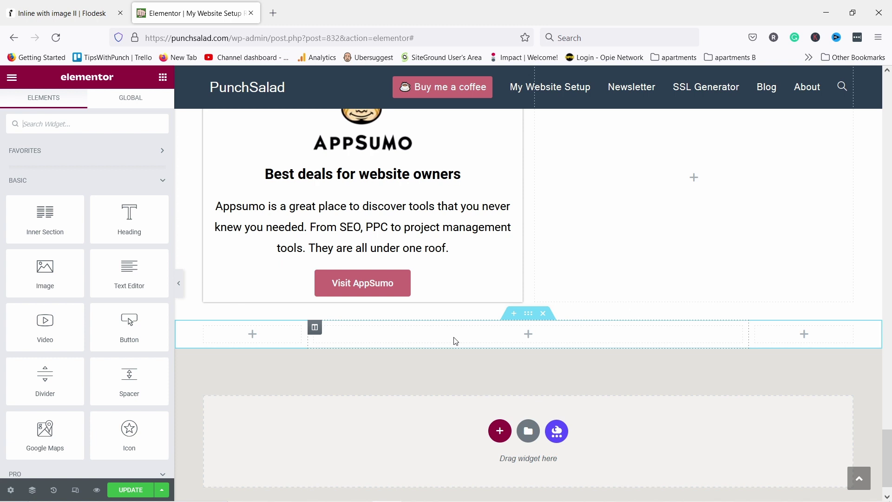
Search the widgets for 'html' and place an HTML widget in the middle column below the AppSumo card
click(40, 125)
text(html)
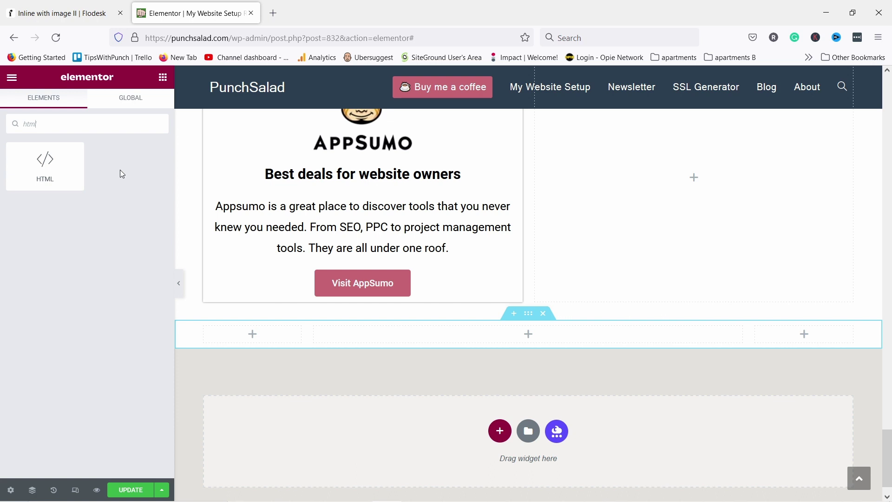
drag(65, 164, 544, 340)
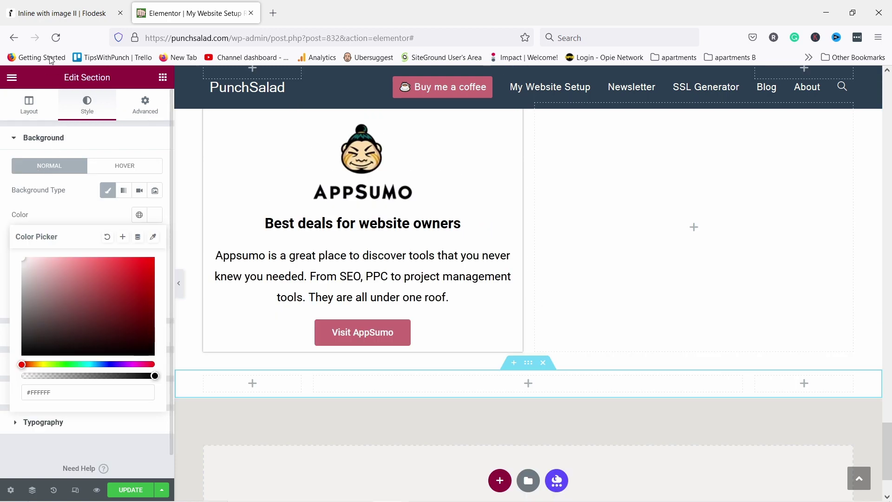
click(40, 15)
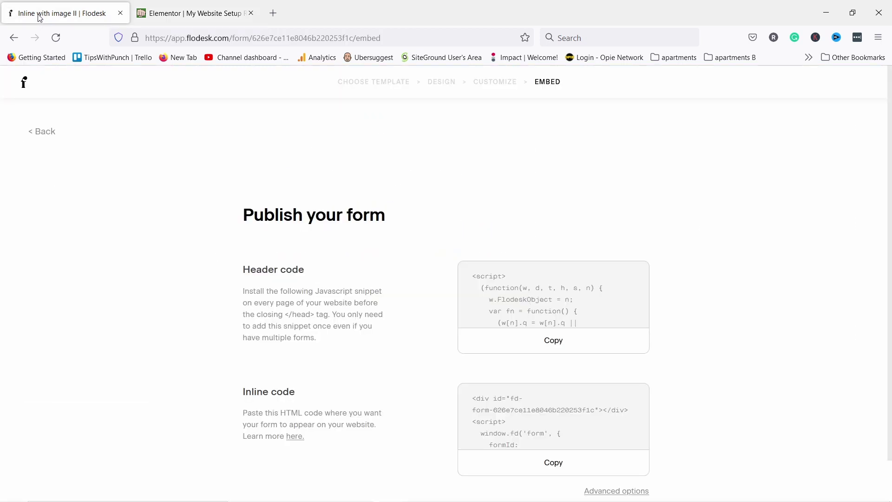
Copy the Flodesk form's Header code snippet to the clipboard
click(545, 346)
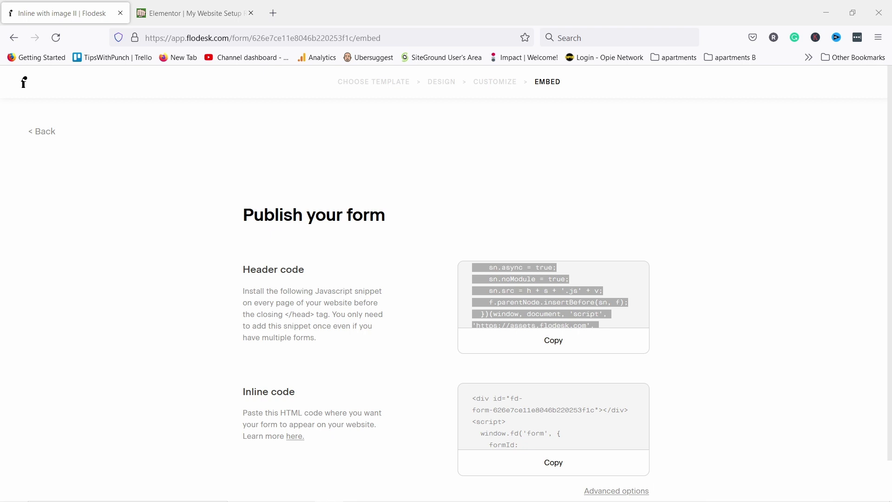
click(432, 314)
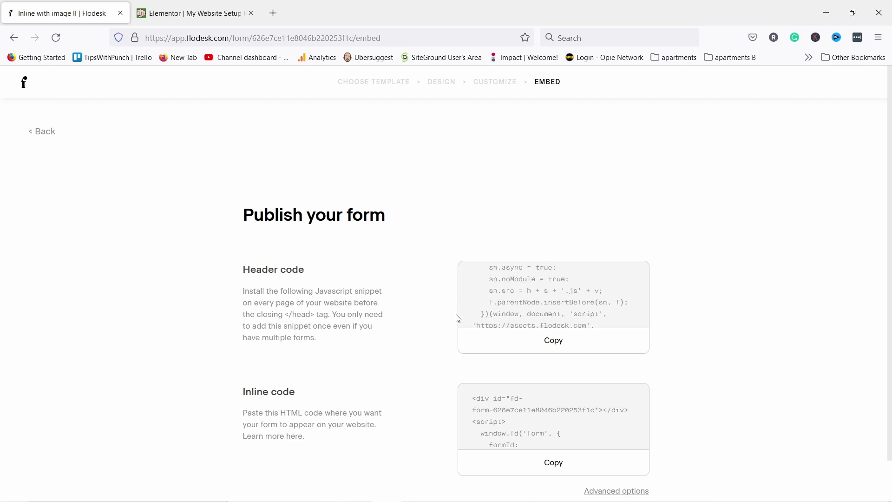
click(553, 343)
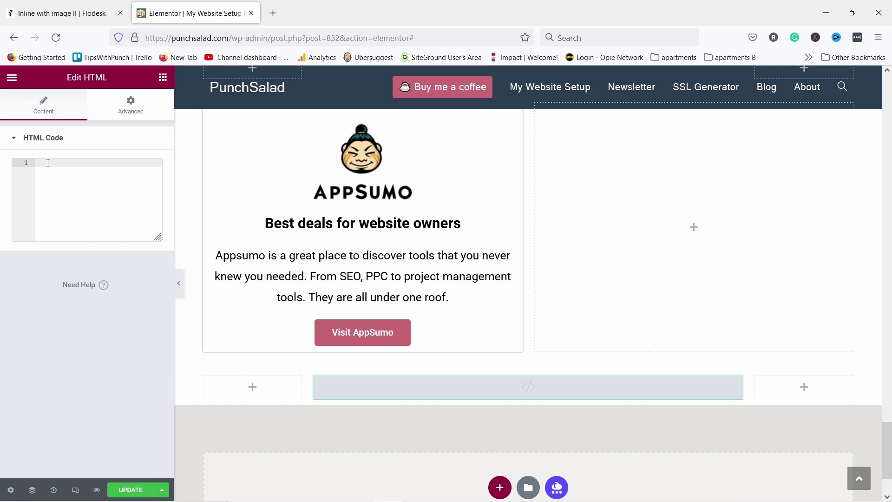
Paste the header script and then Flodesk's inline form code into the HTML widget
key(ctrl+v)
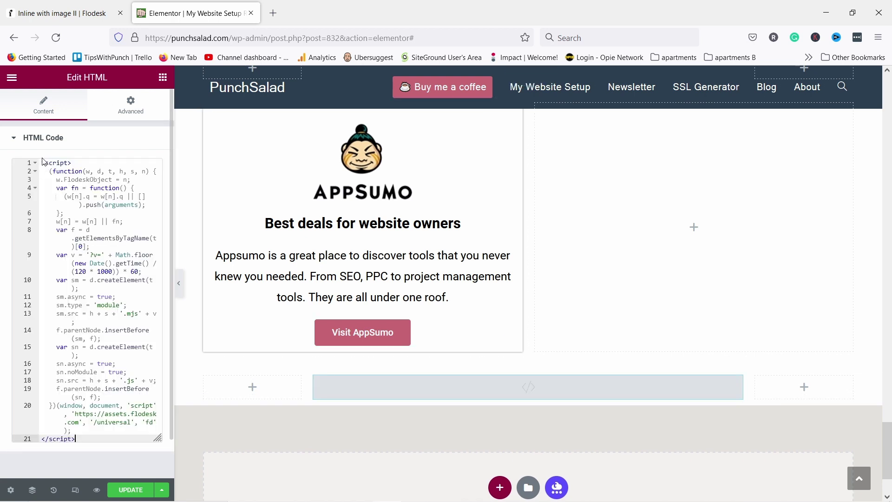
scroll(78, 364, down, 2)
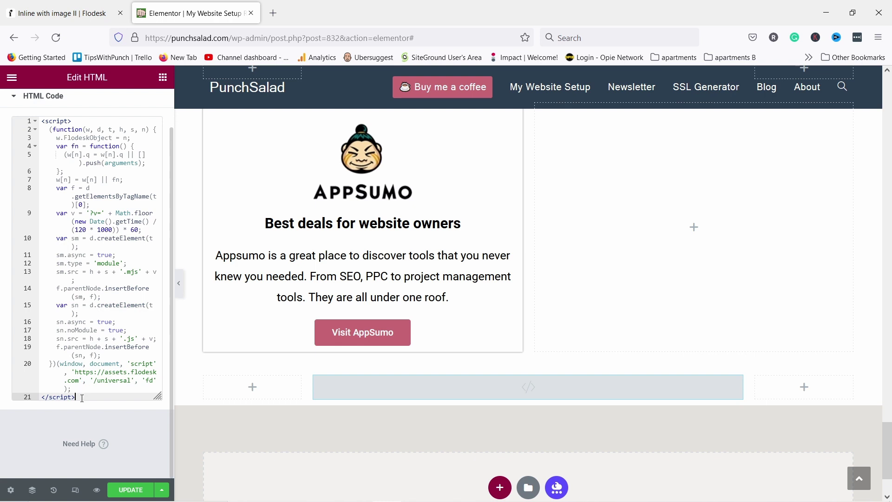
key(Return)
key(Return)
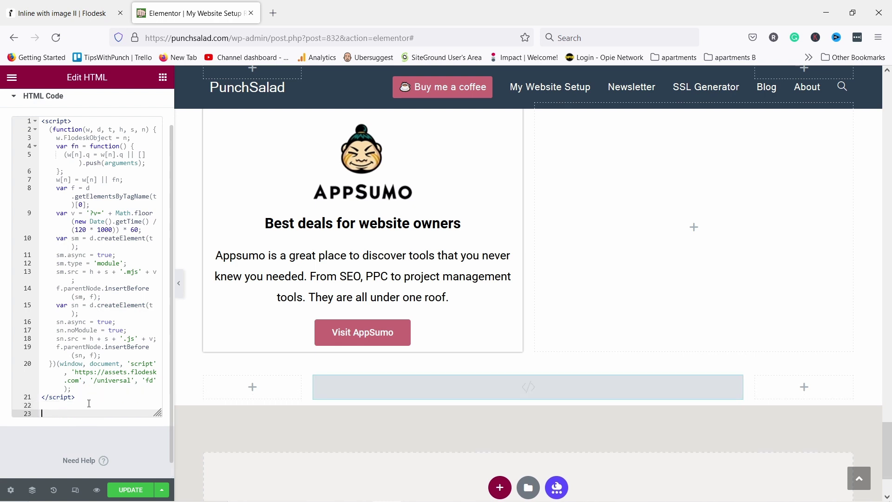
click(26, 16)
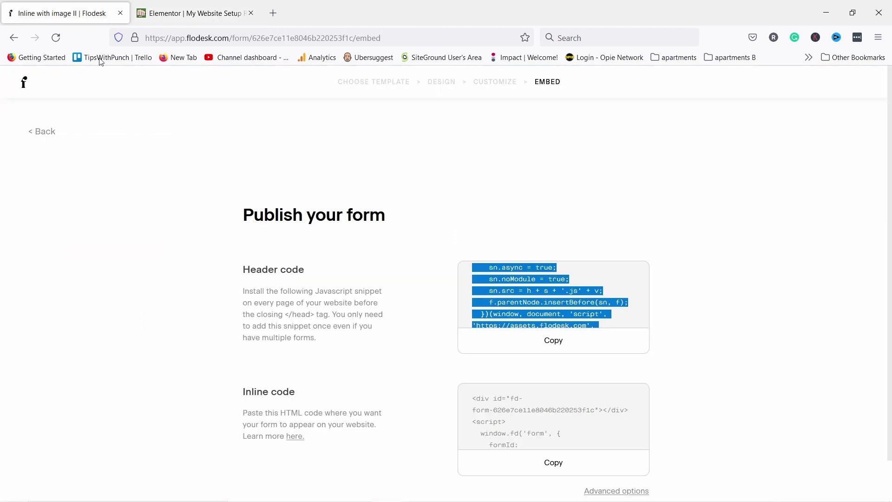
scroll(591, 432, down, 2)
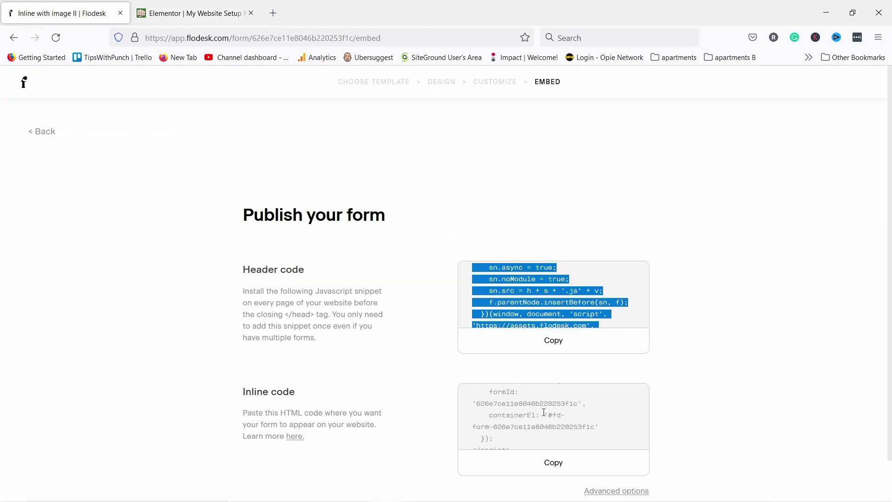
click(551, 470)
click(165, 14)
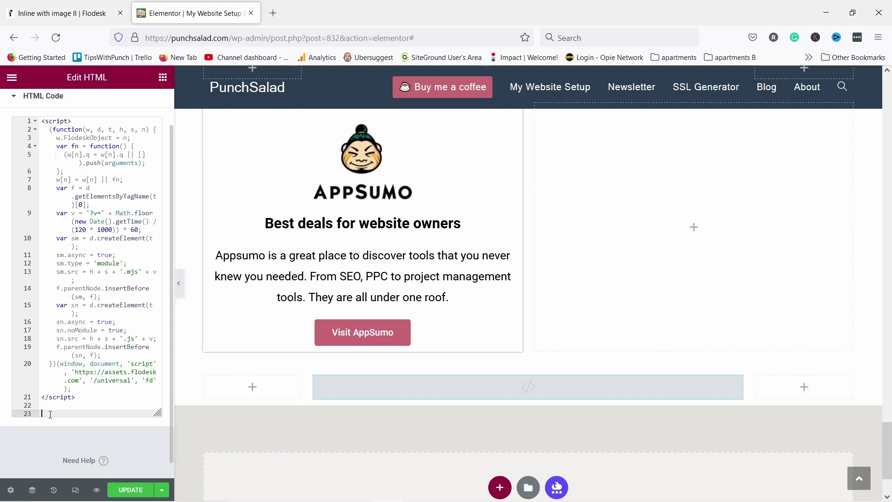
key(ctrl+v)
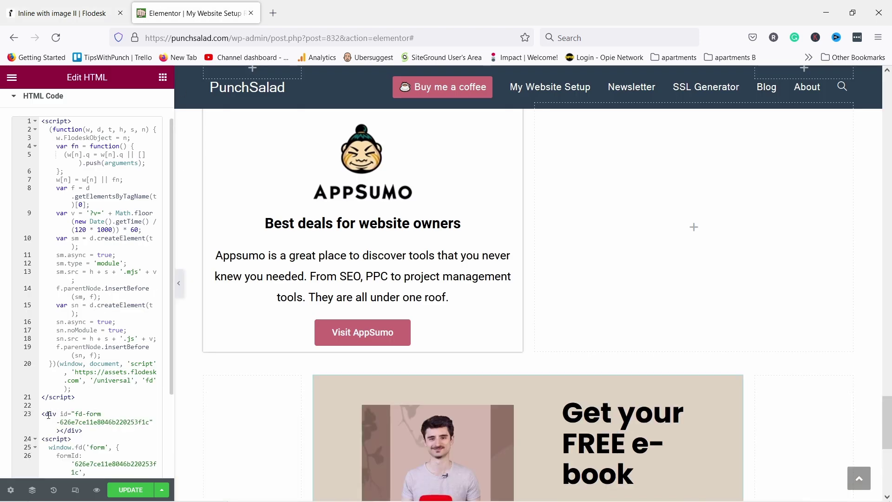
Save the Elementor page with UPDATE and open Preview Changes
scroll(90, 462, down, 1)
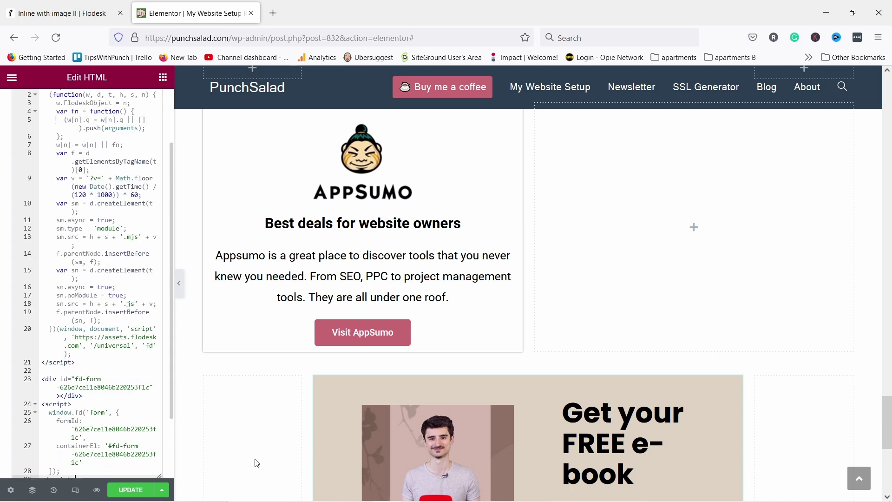
scroll(590, 295, down, 5)
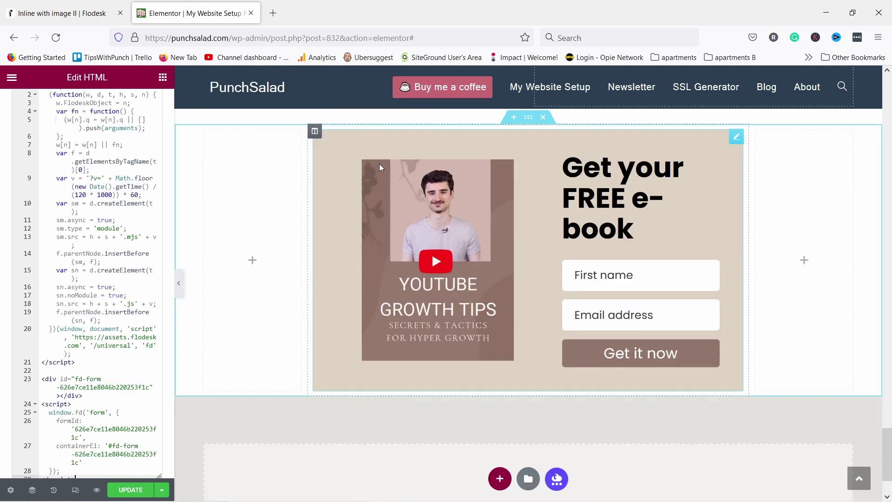
scroll(386, 342, up, 1)
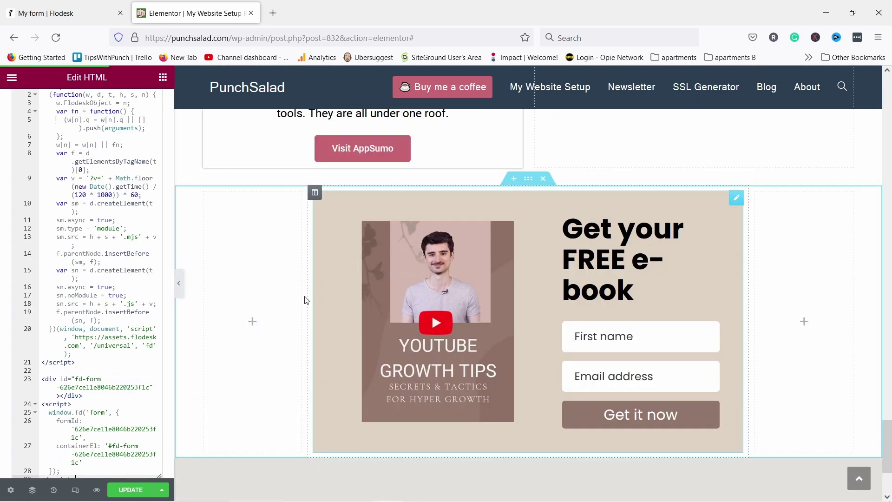
click(130, 490)
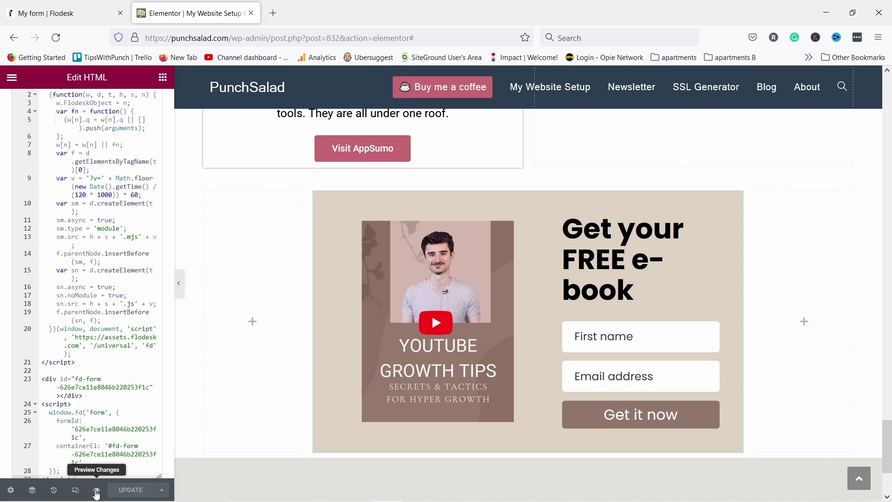
click(96, 490)
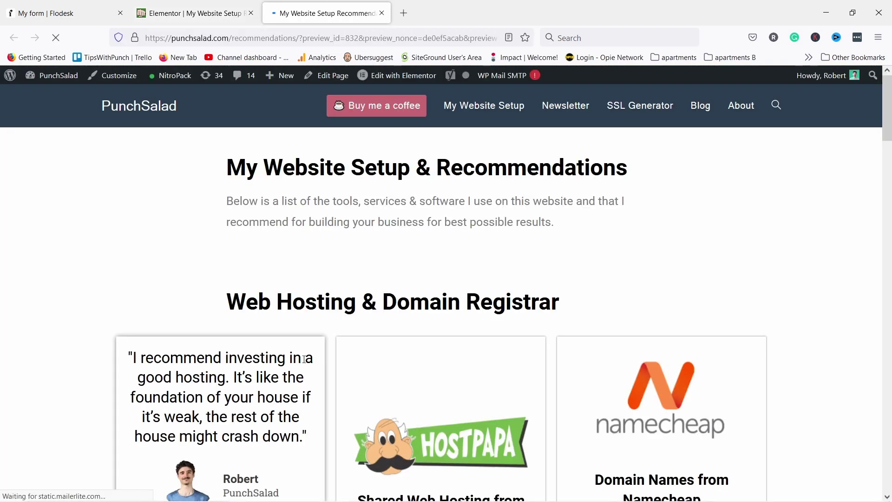
Sign up through the e-book form with a test first name and e-mail address via 'Get it now'
scroll(304, 358, down, 20)
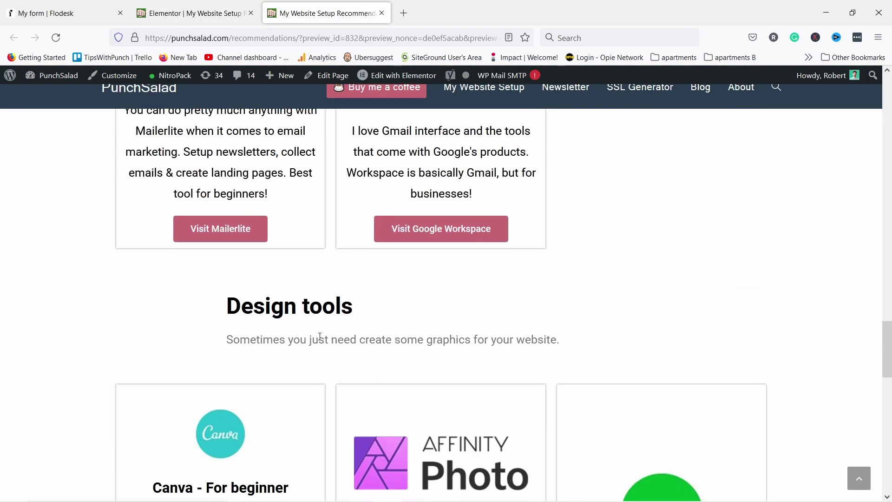
scroll(320, 336, down, 18)
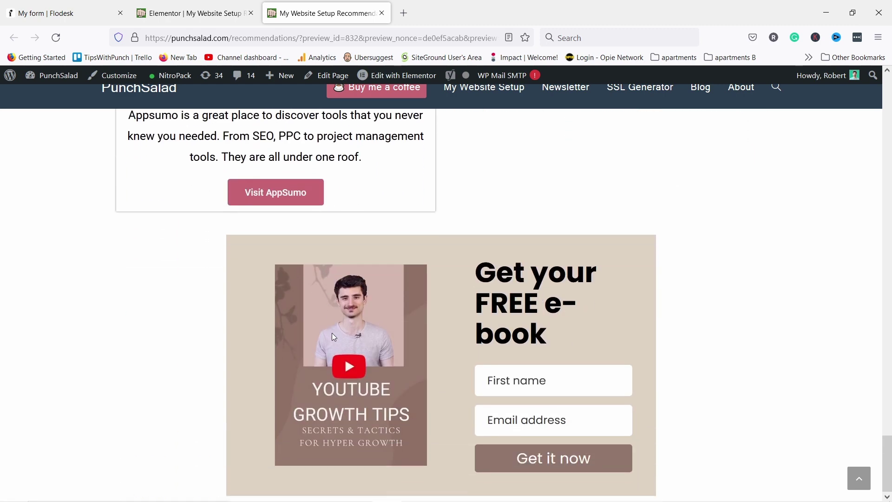
click(549, 389)
text(Bob)
click(537, 420)
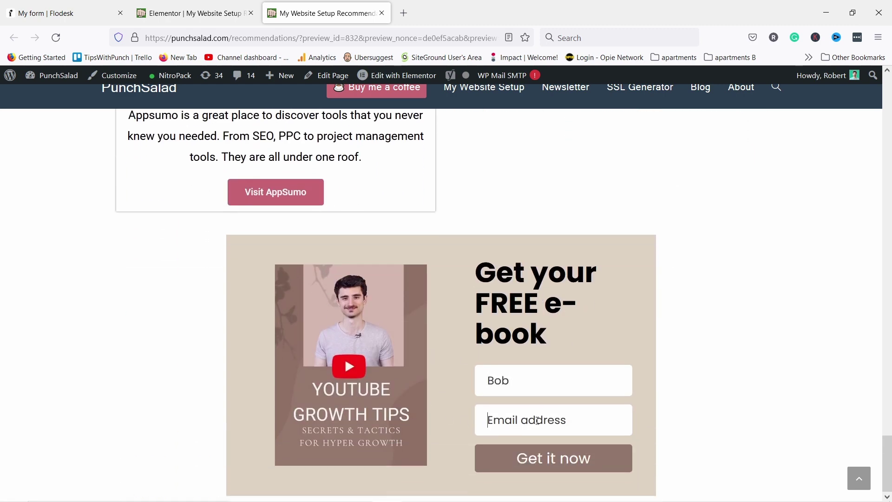
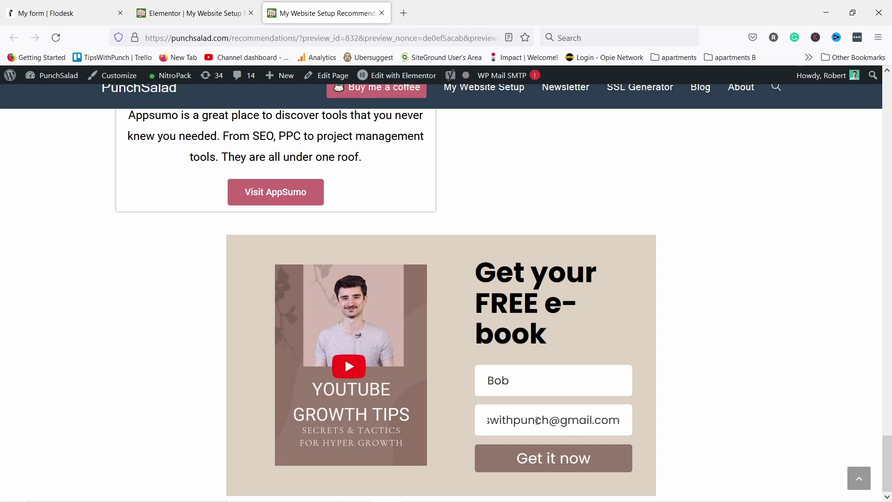
click(530, 457)
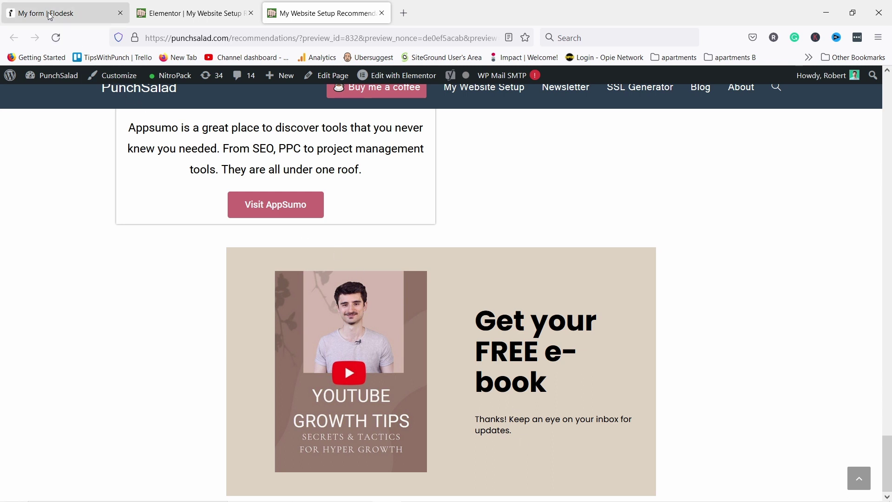
Check the Inline with image II form's stats in the forms list, showing 1 opt-in
click(60, 13)
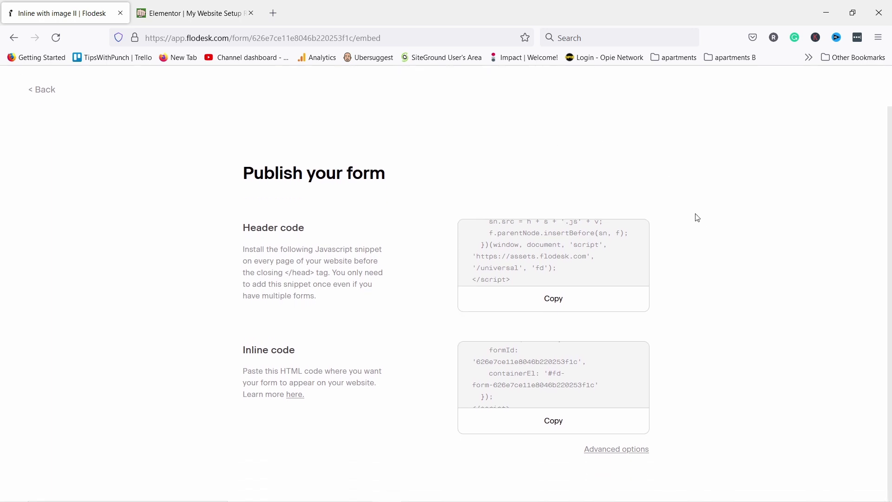
scroll(698, 215, up, 1)
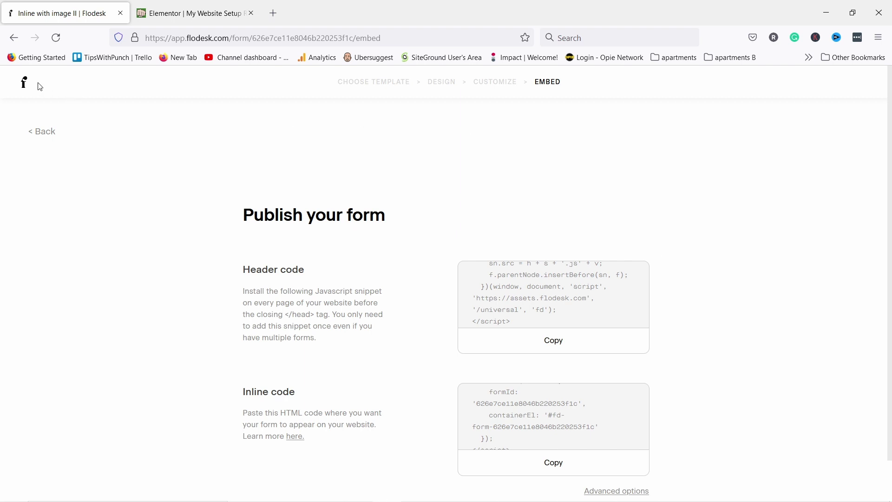
click(24, 88)
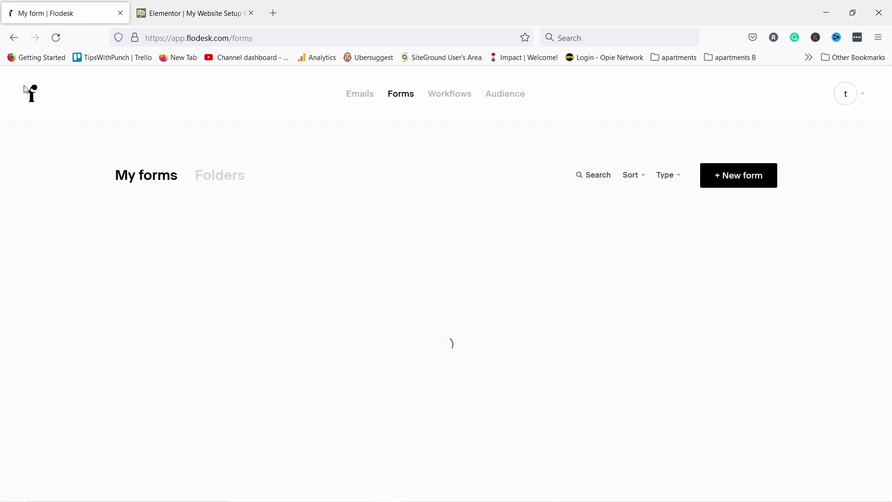
scroll(291, 208, down, 2)
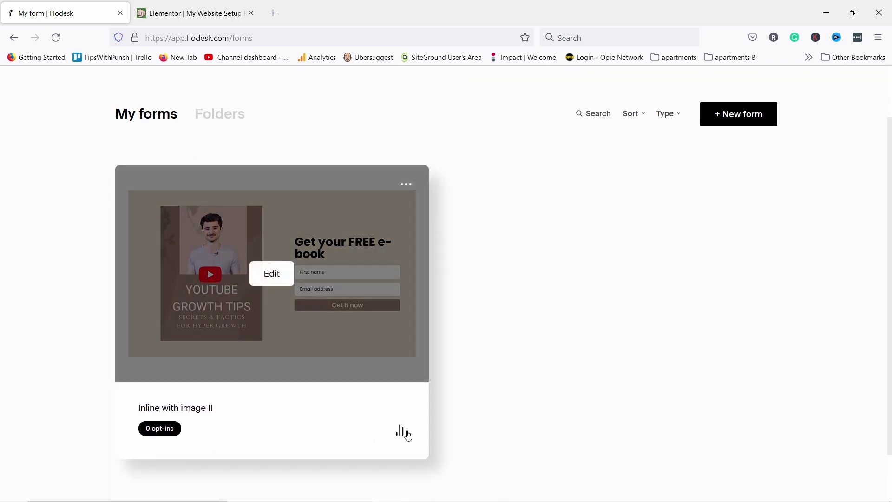
click(403, 432)
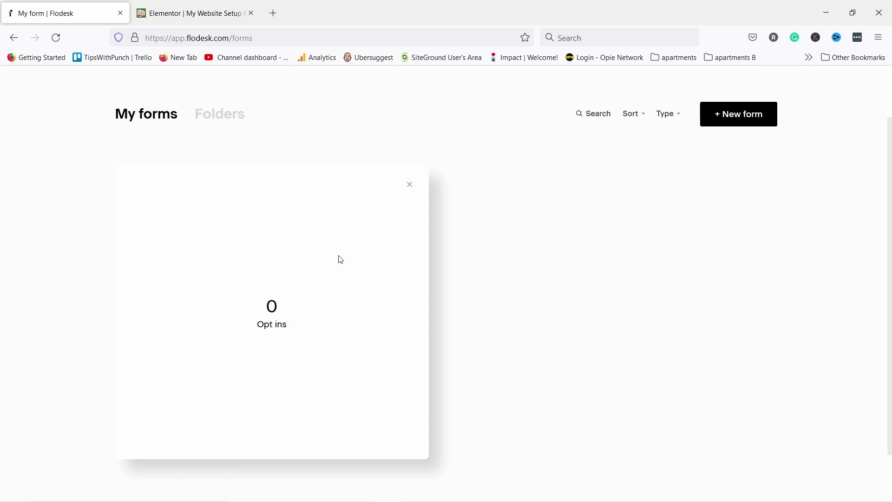
click(409, 186)
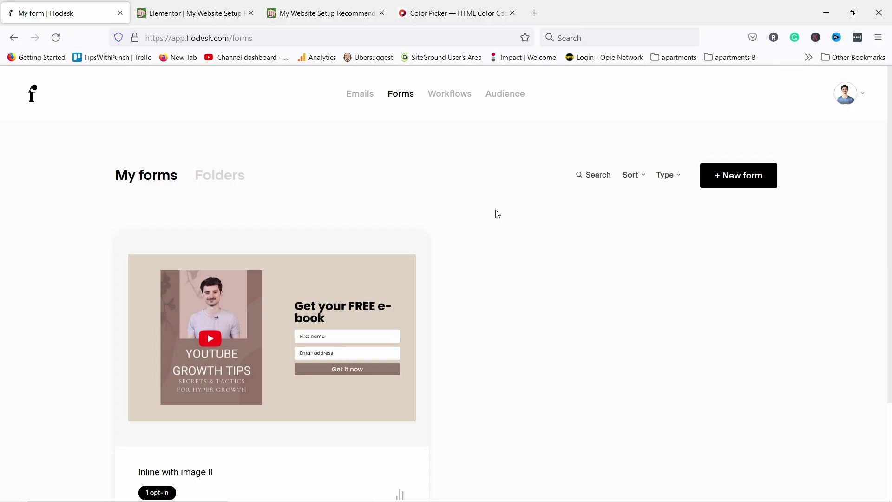
Enter the account owner's full name on the account Overview page
click(862, 95)
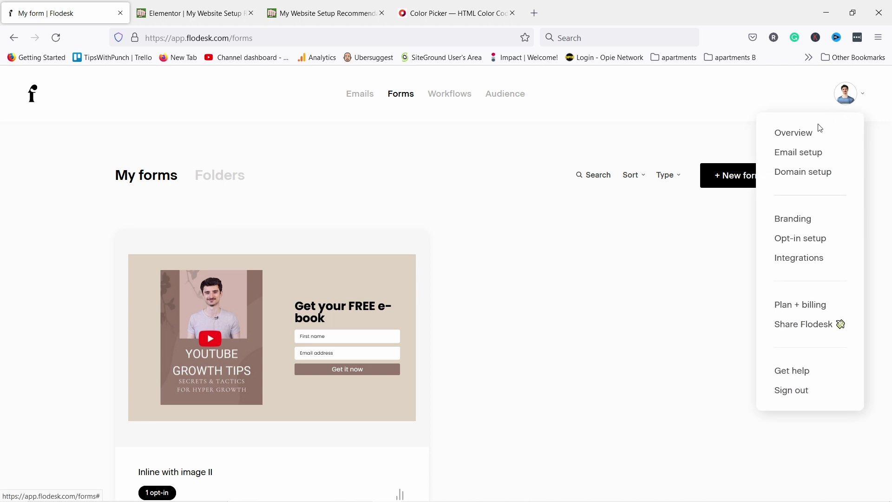
click(792, 138)
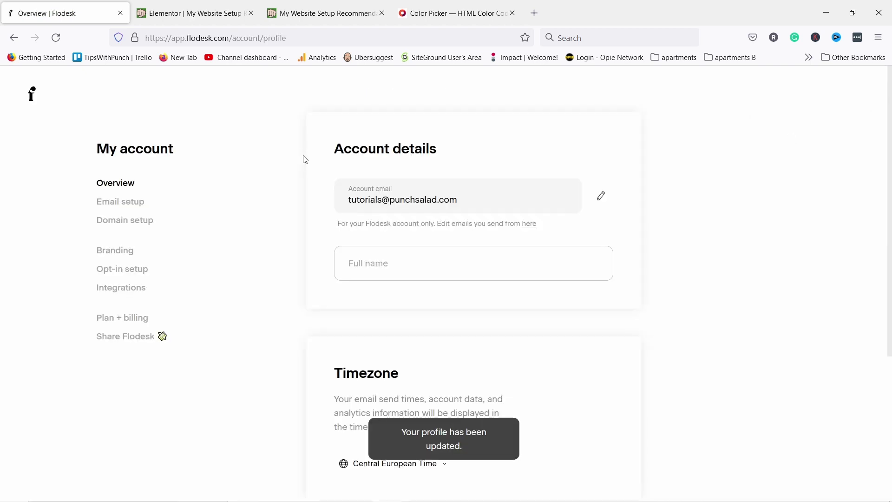
click(380, 264)
text(Robert Rubeko)
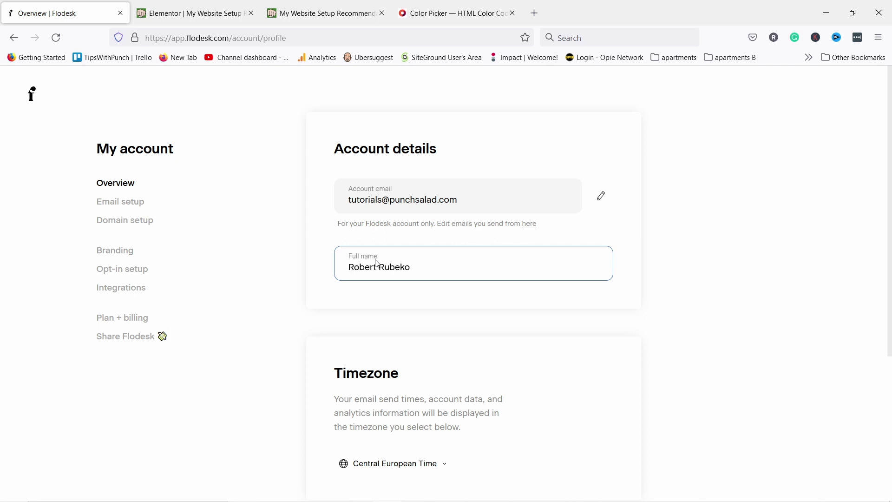
click(302, 199)
scroll(307, 186, down, 4)
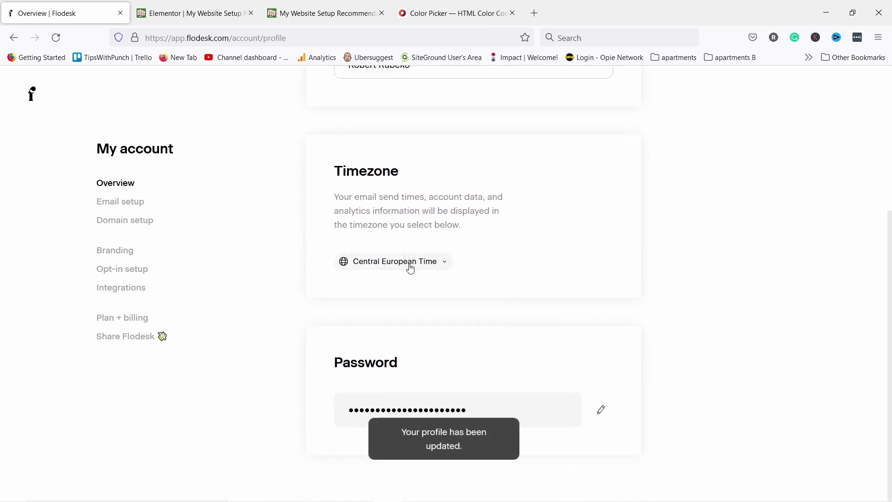
Keep the account timezone set to Central European Time
click(392, 263)
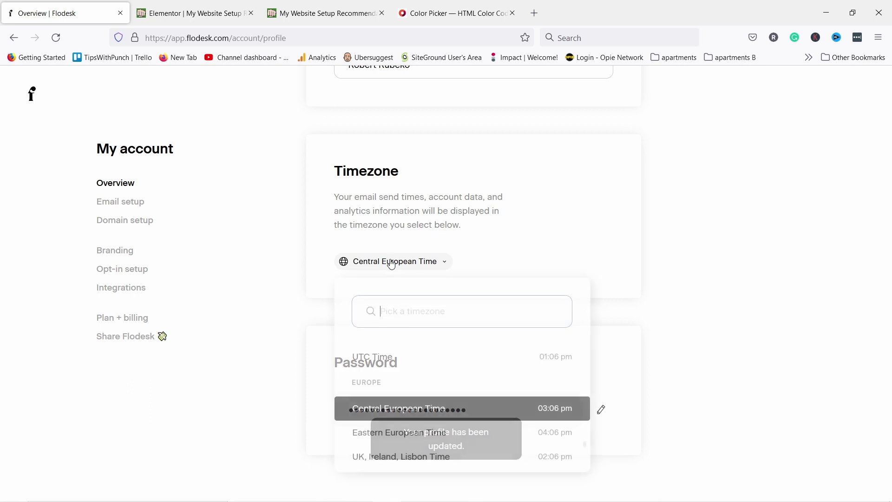
click(433, 264)
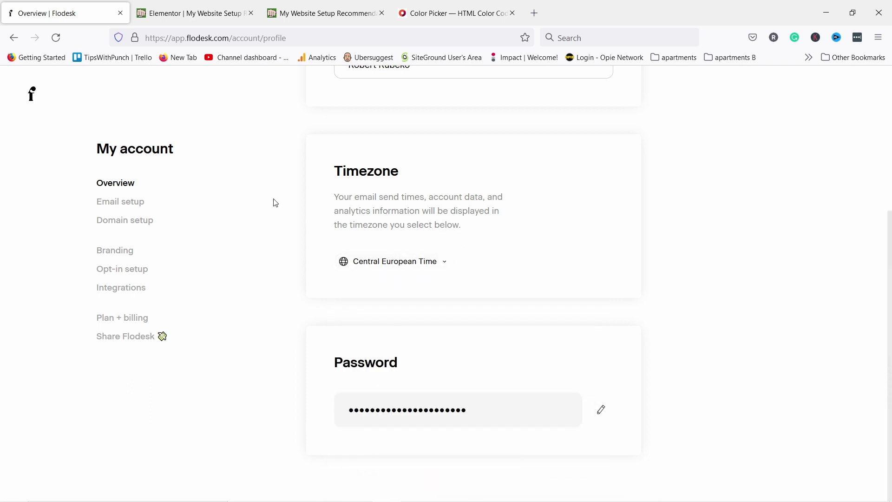
click(114, 203)
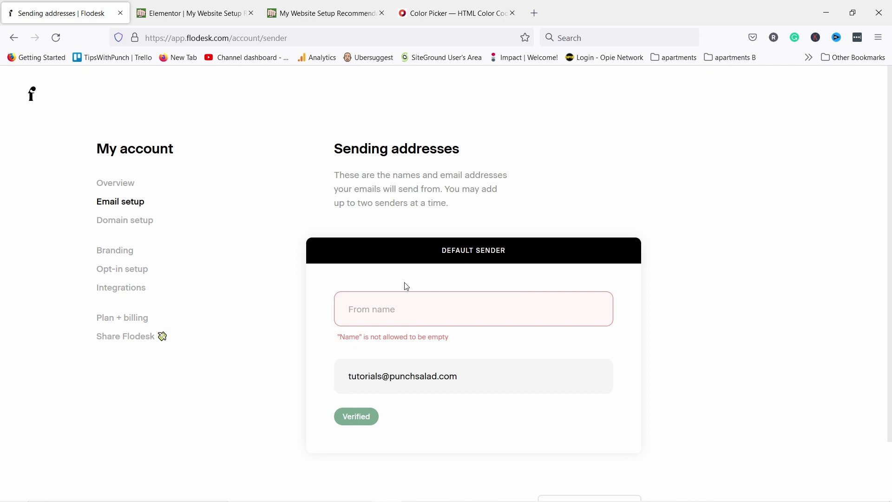
Set the default sender's From name to the owner's first name plus 'from TipsWithPunch'
click(371, 310)
text(Robert)
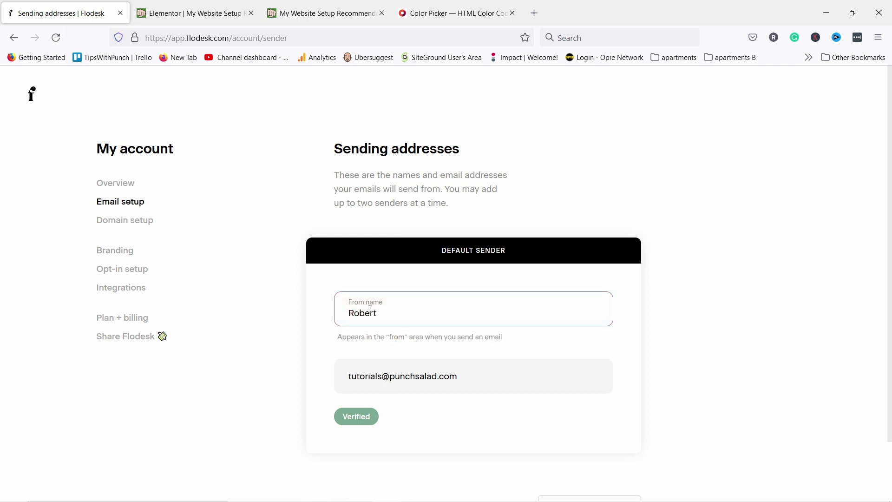
text( from TipsWithPunch)
click(399, 267)
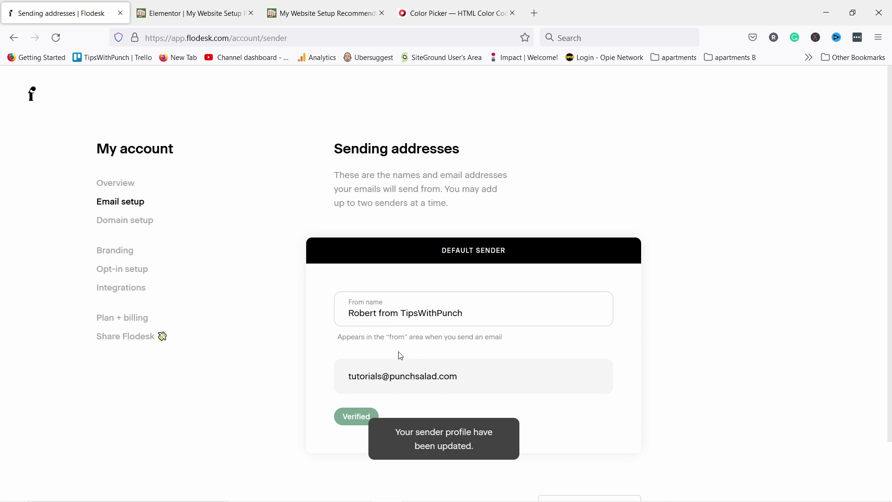
click(116, 226)
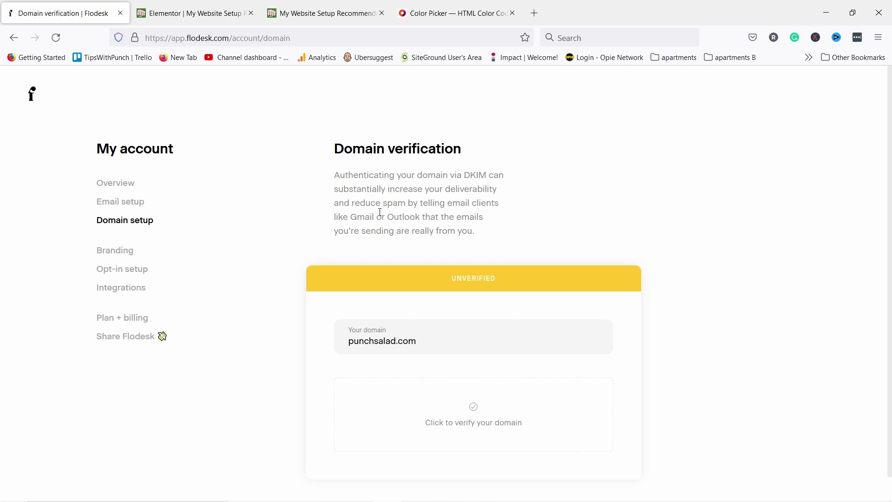
Replace the Branding logo with the rr-banner image and start adding the first brand colour
click(118, 254)
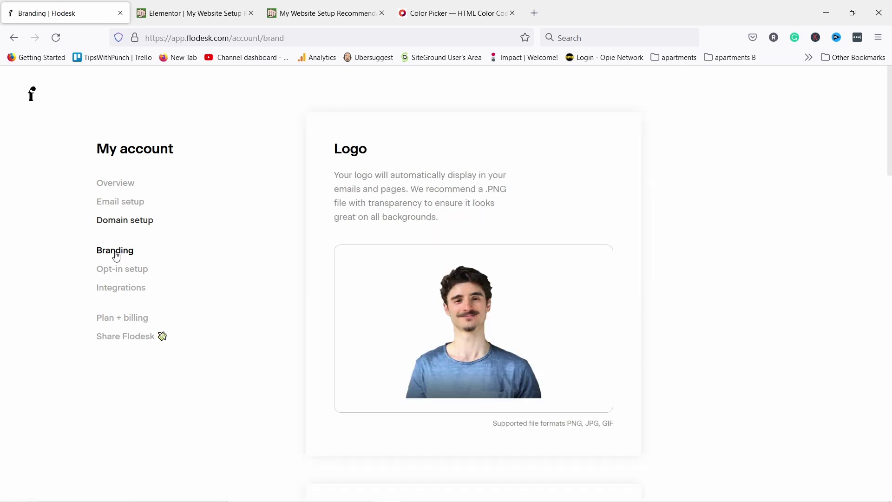
mouse_move(474, 260)
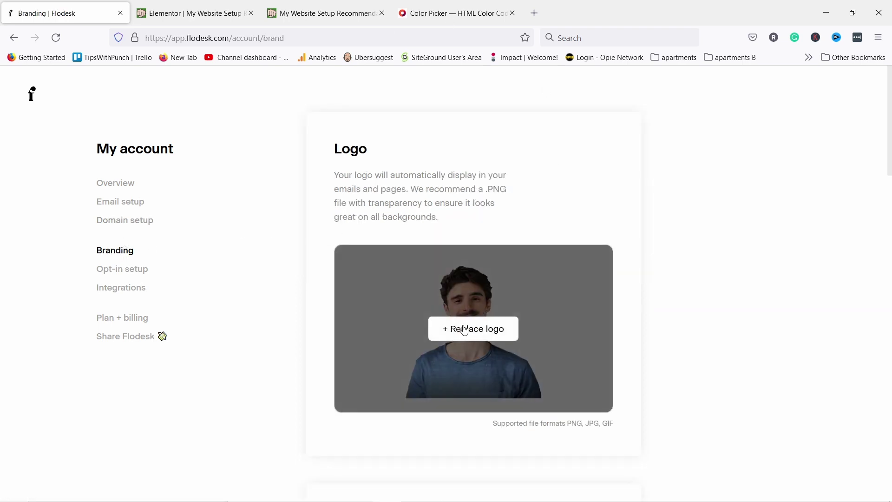
click(467, 329)
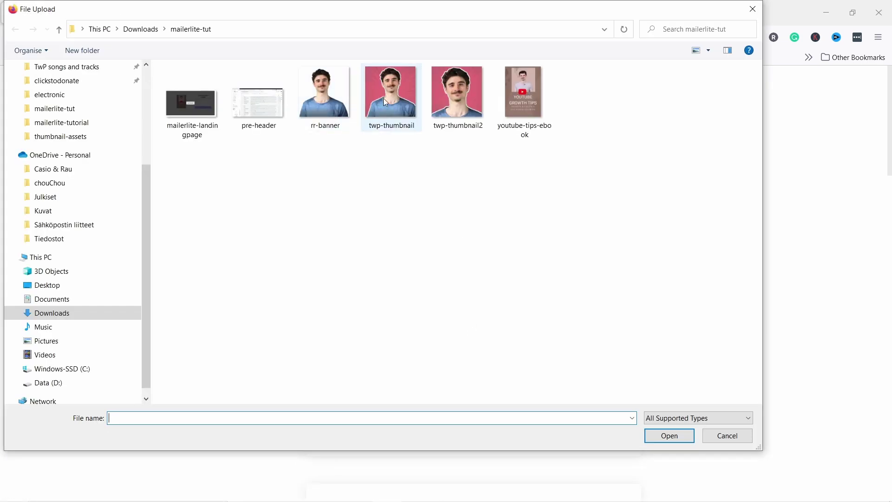
click(339, 107)
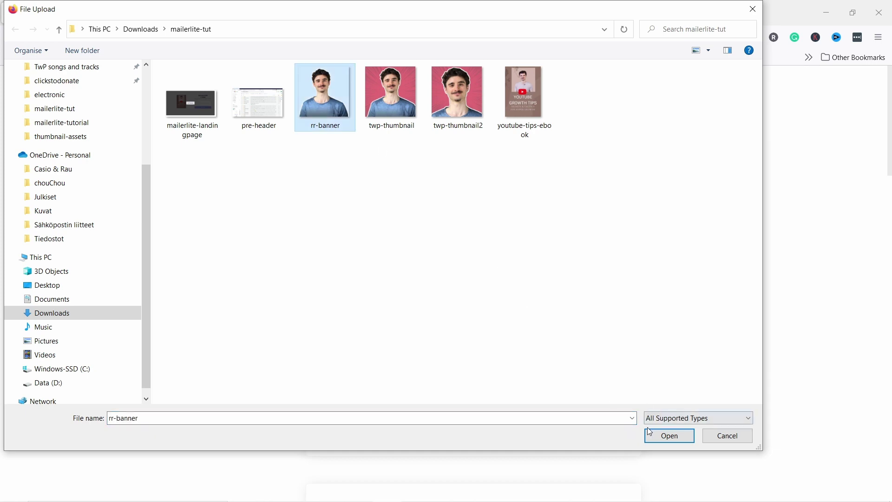
click(668, 437)
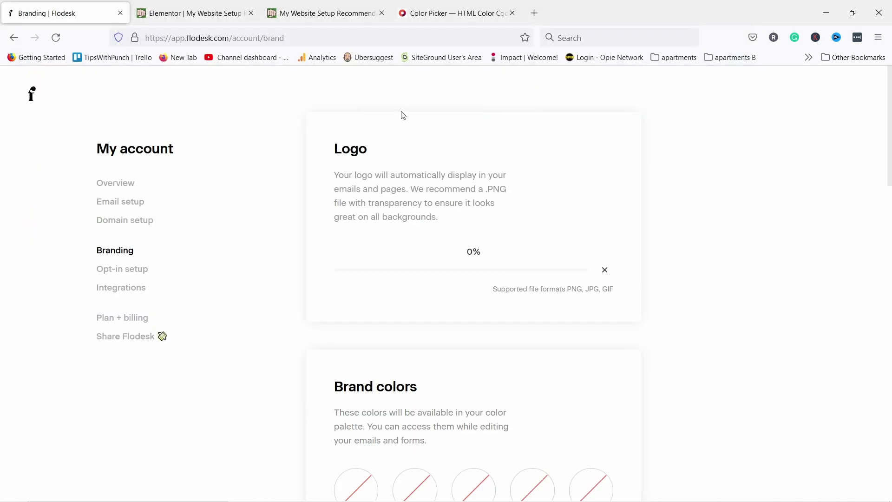
scroll(426, 133, down, 5)
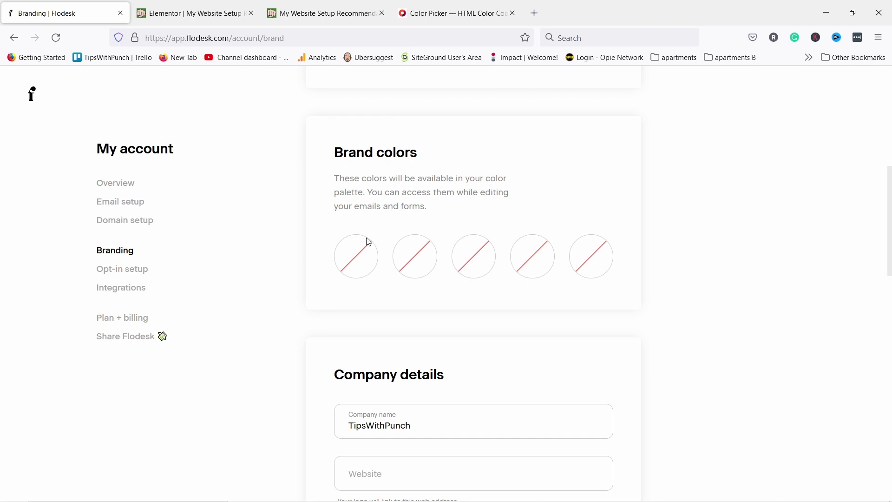
click(354, 254)
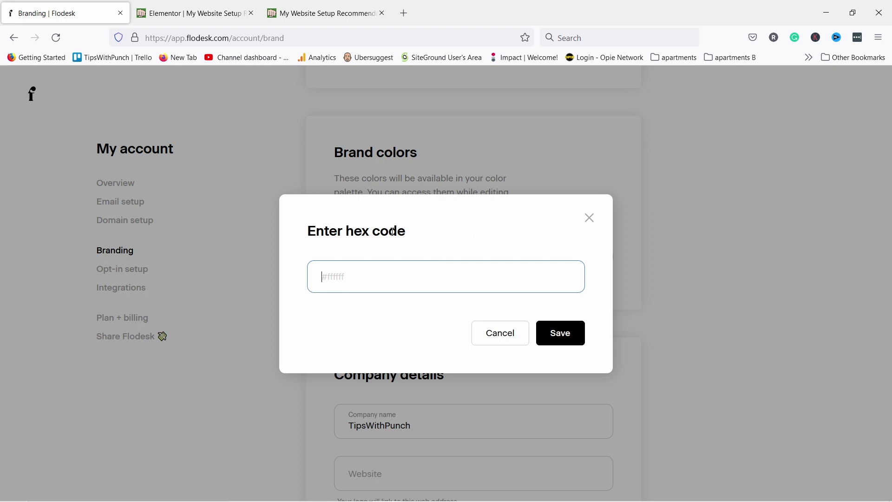
Search Google for 'hex color picker' and dial in the blue shade #3848d6
click(404, 16)
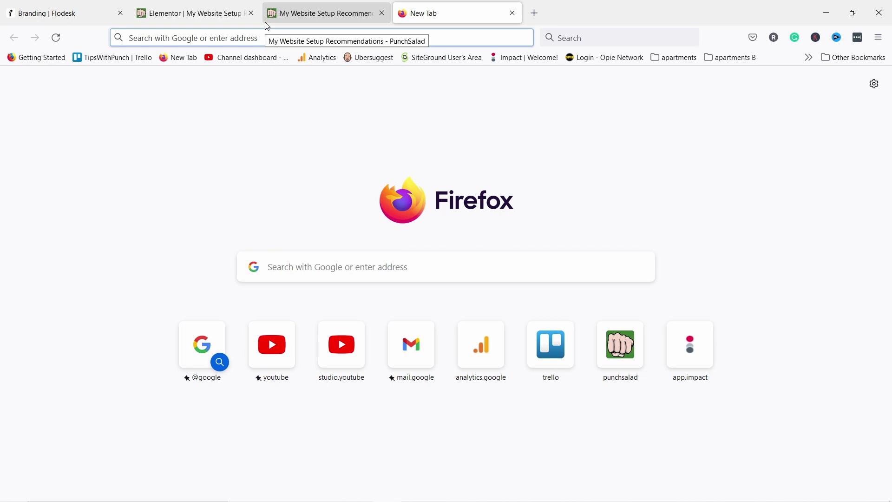
text(hex color p)
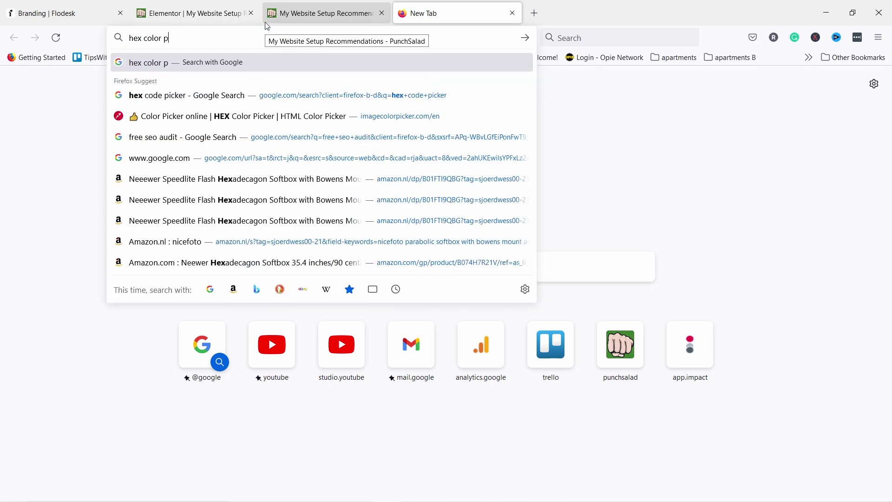
text(icker)
key(Return)
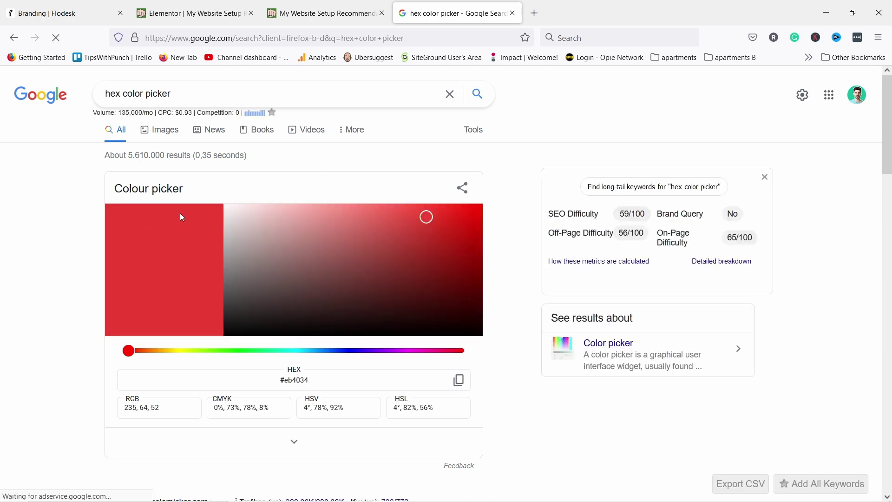
scroll(142, 181, down, 2)
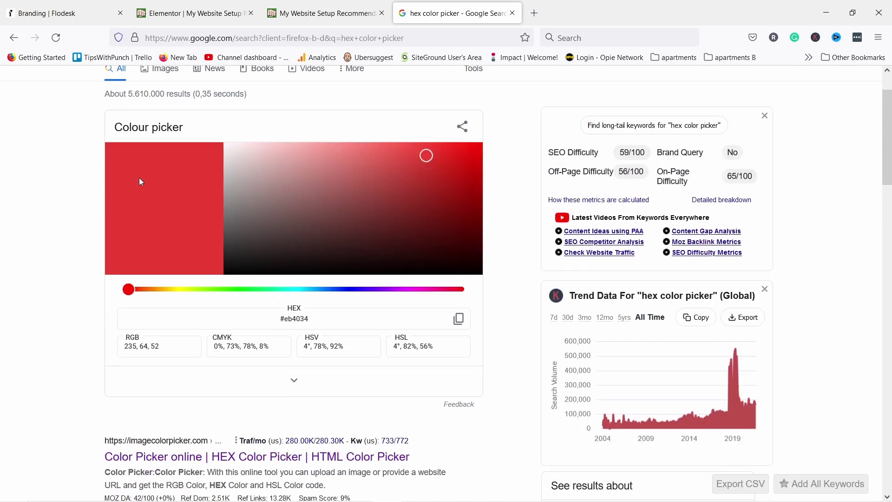
scroll(141, 182, up, 2)
mouse_move(436, 228)
mouse_down()
mouse_move(369, 260)
mouse_move(346, 285)
mouse_move(249, 242)
mouse_move(398, 239)
mouse_move(430, 219)
mouse_move(422, 220)
mouse_up()
click(246, 351)
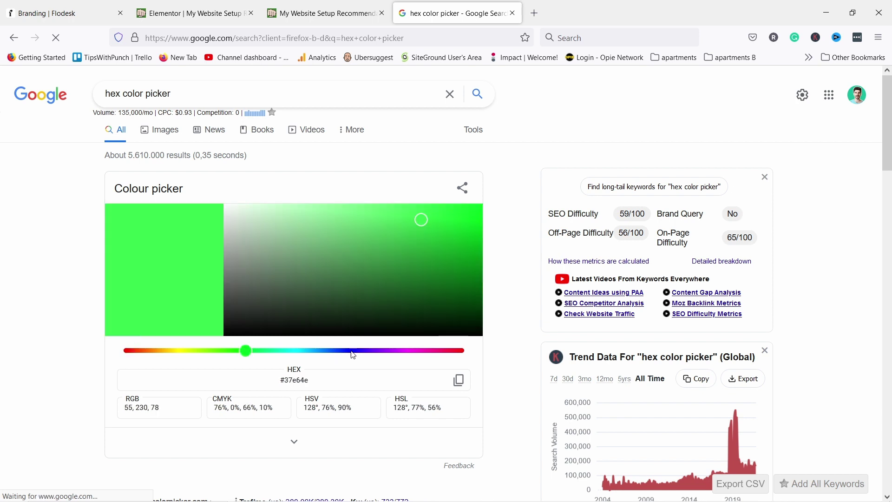
click(346, 352)
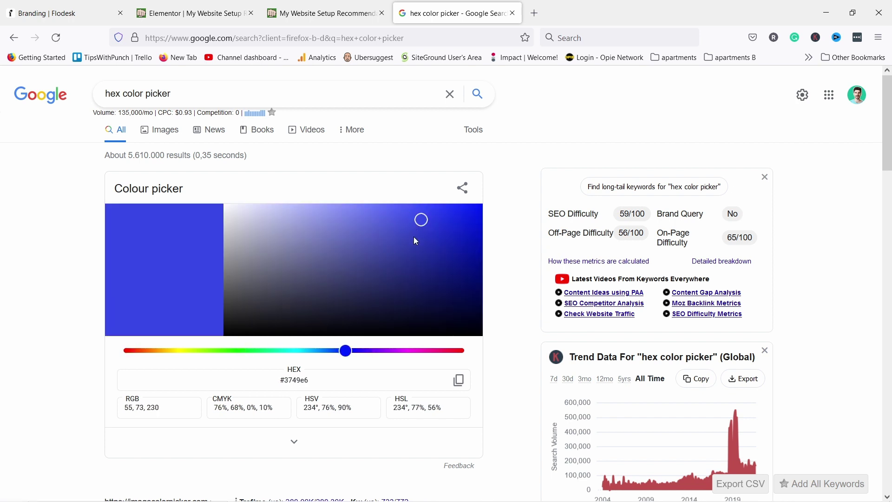
mouse_move(417, 241)
mouse_down()
mouse_move(420, 257)
mouse_move(417, 227)
mouse_up()
drag(286, 380, 313, 381)
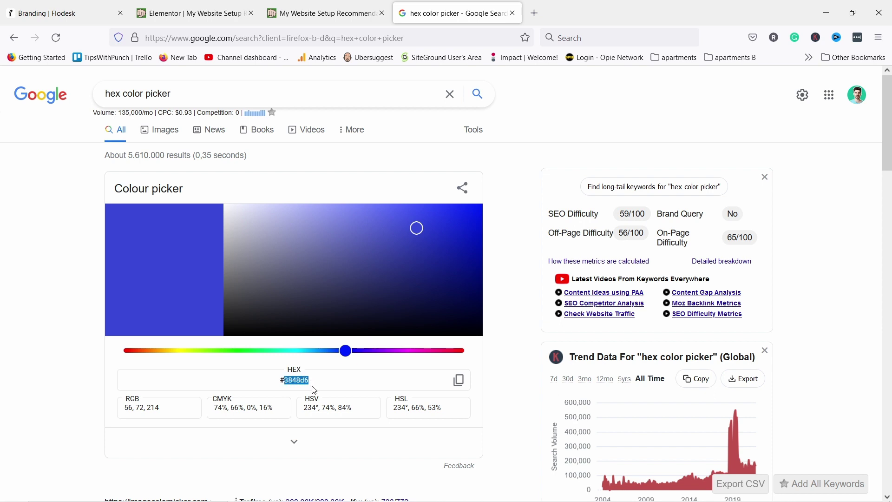
click(314, 380)
scroll(385, 310, down, 2)
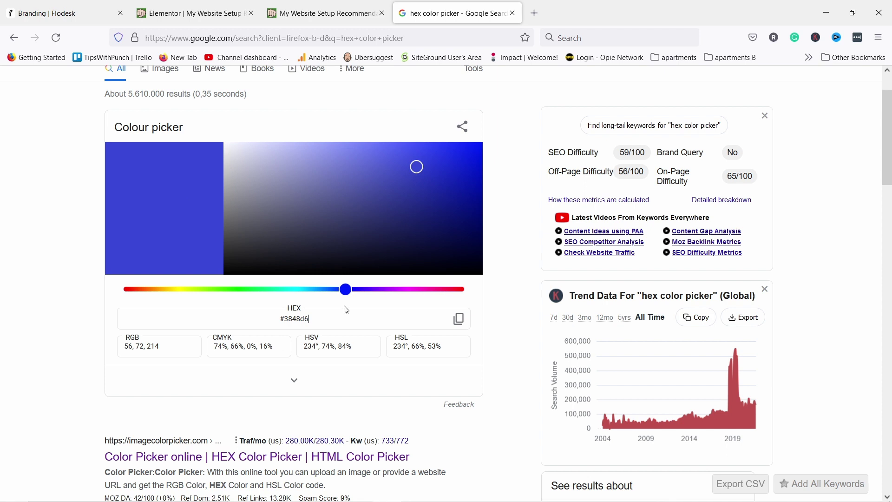
Add the pale pink #f7edeb as the first brand colour
click(65, 11)
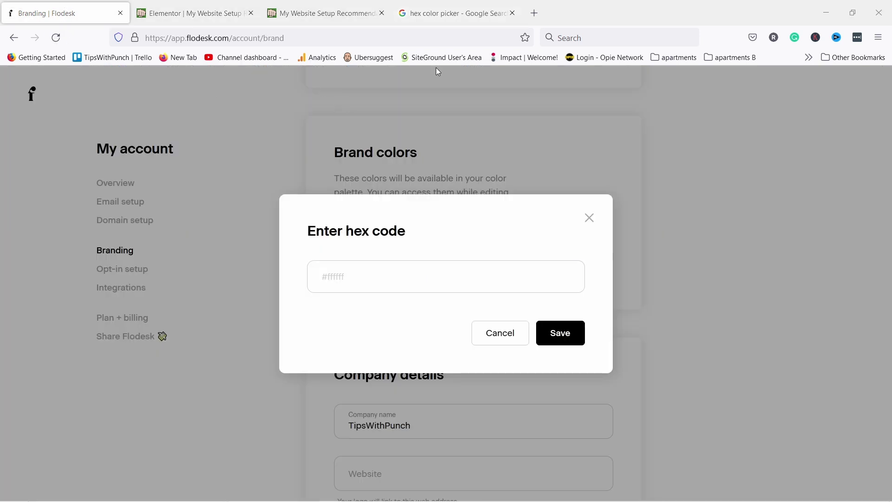
click(343, 275)
text(#f7edeb)
click(566, 333)
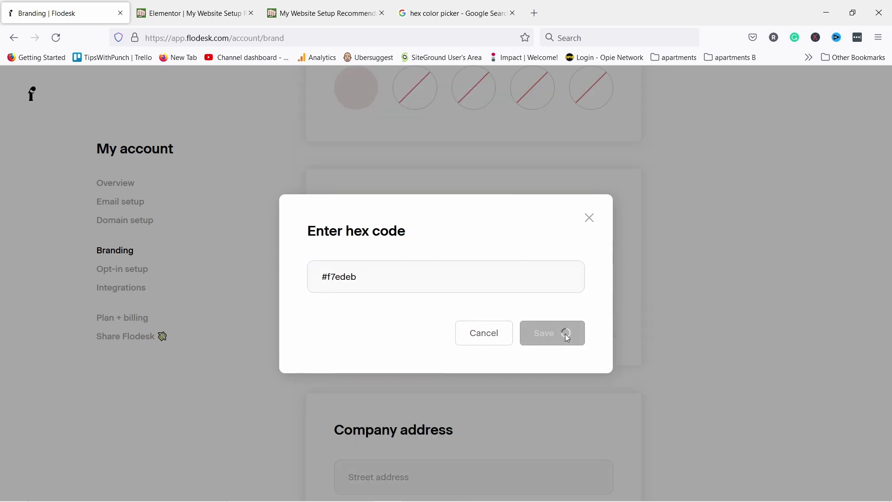
Add the grey #ccd0d4 as a second brand colour
click(409, 265)
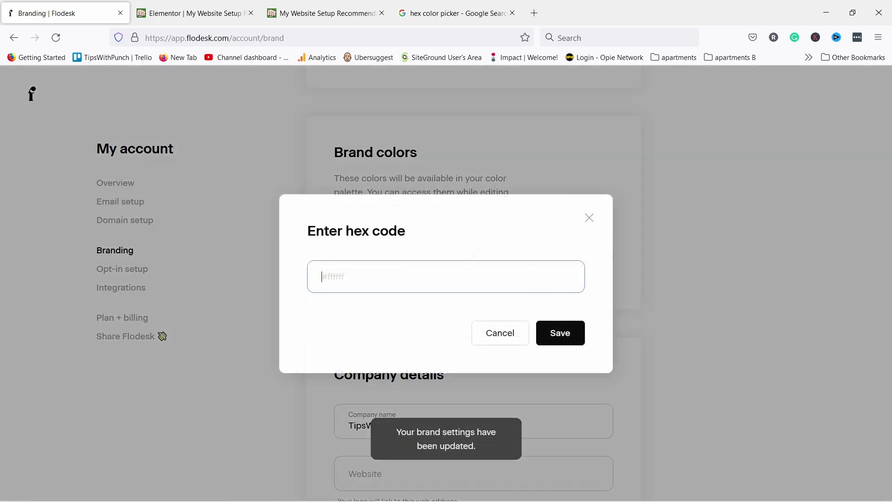
text(#ccd0d4)
click(547, 338)
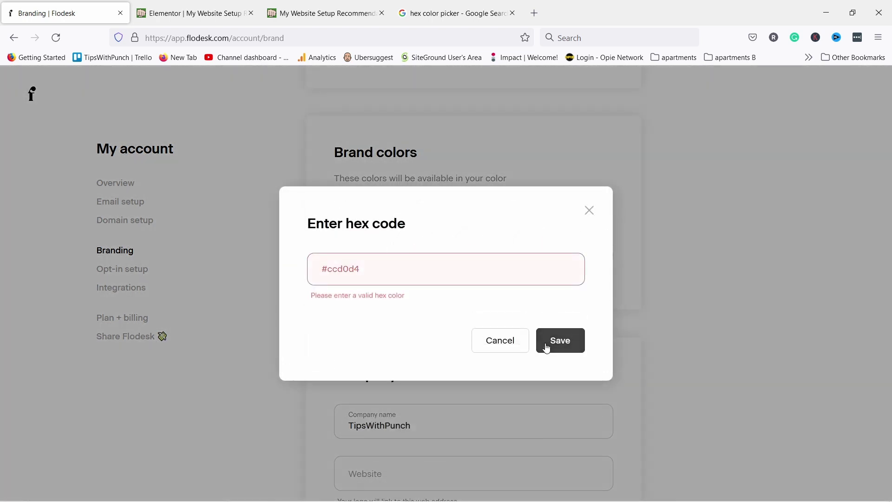
click(560, 333)
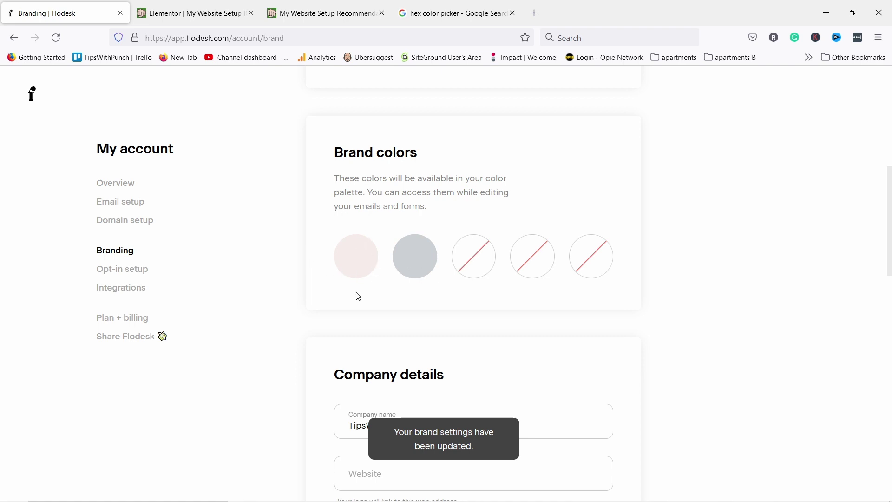
scroll(345, 244, down, 4)
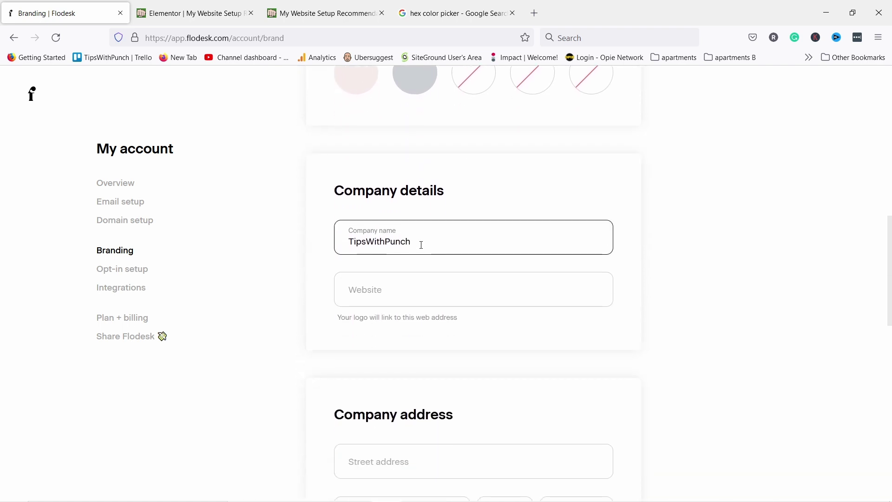
scroll(421, 245, down, 3)
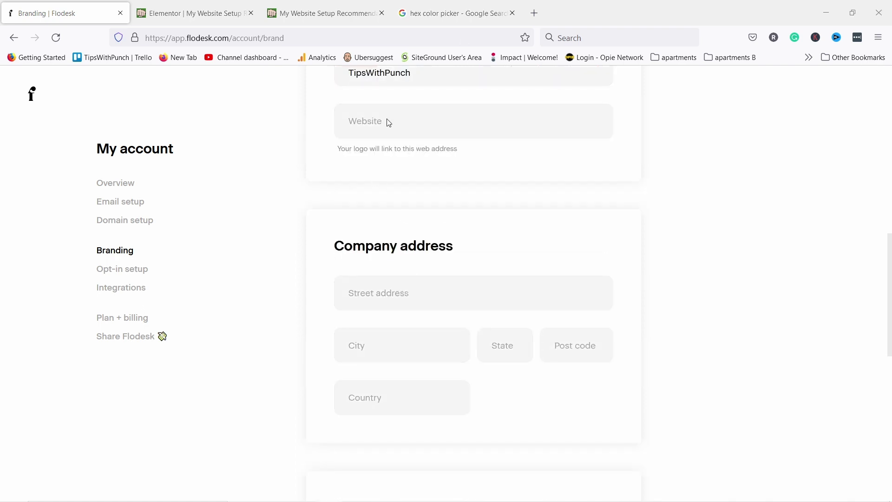
scroll(387, 117, up, 3)
click(367, 296)
click(366, 294)
text(https://punchsalad.com/)
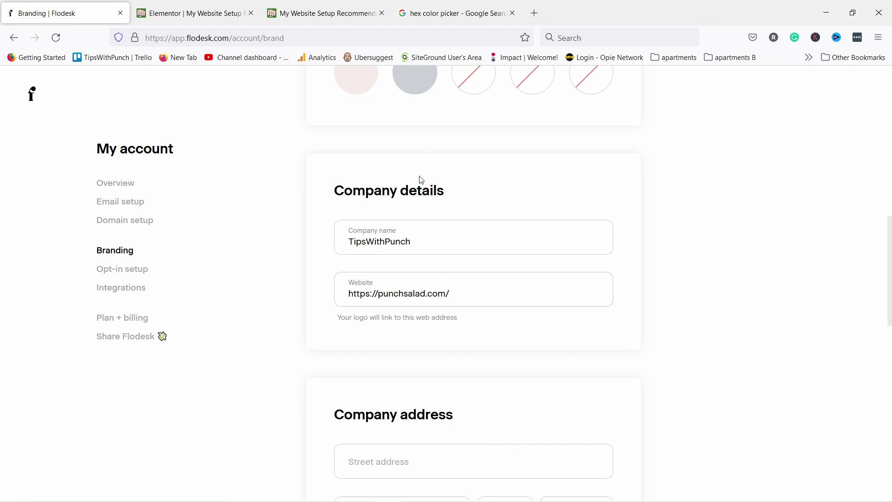
scroll(422, 180, down, 5)
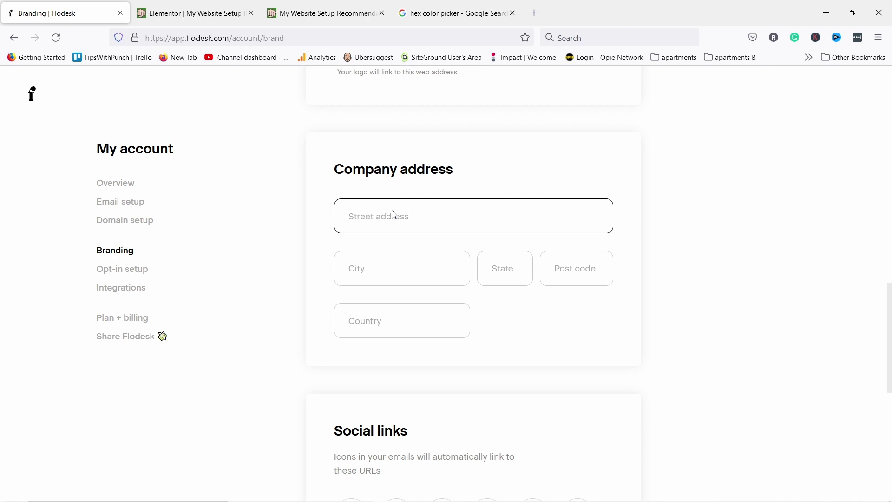
click(365, 221)
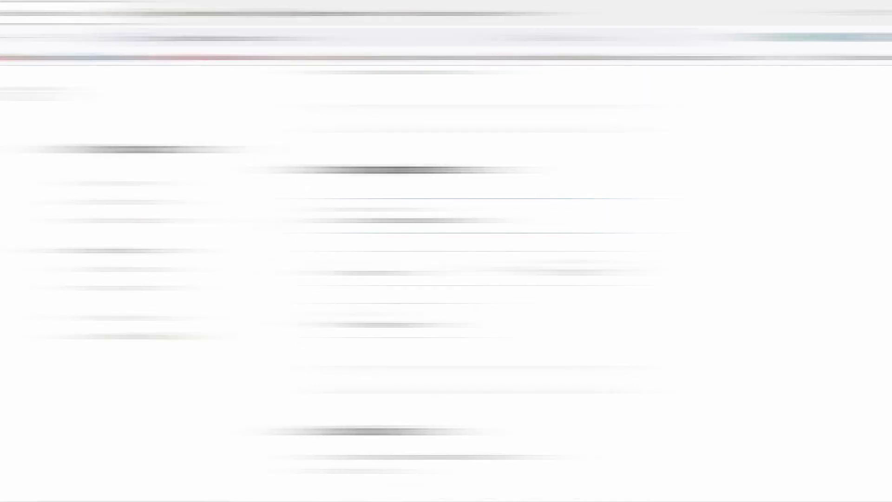
scroll(326, 232, down, 5)
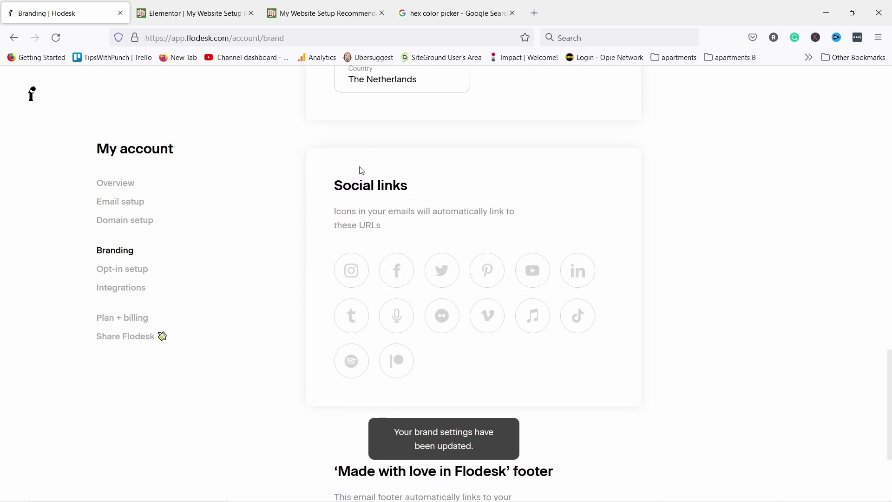
Link the YouTube social icon to the TipsWithPunch channel URL and save it
click(533, 271)
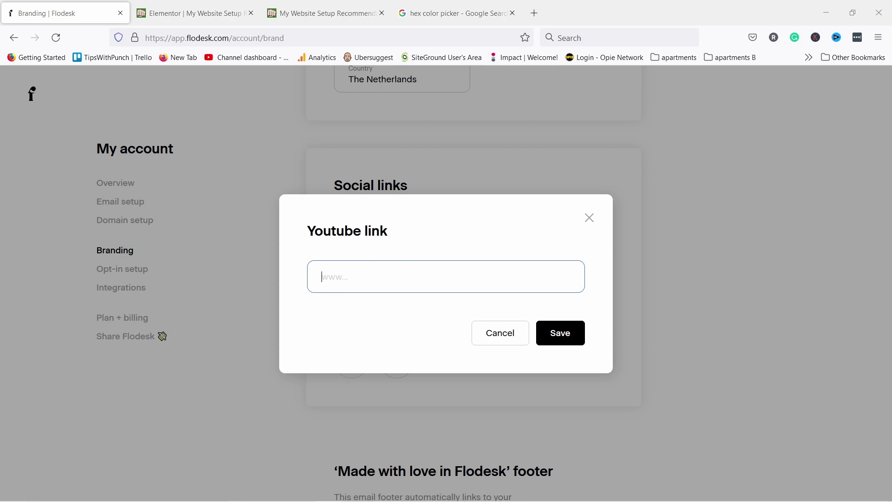
click(416, 277)
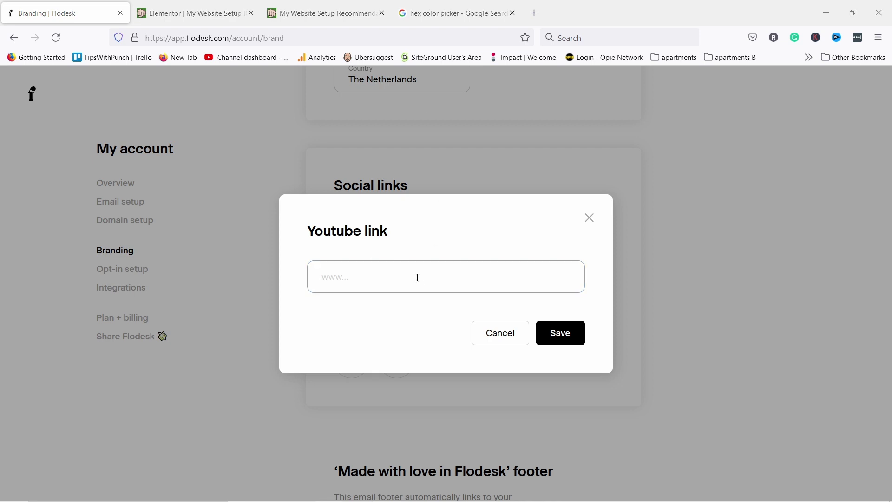
text(https://www.youtube.com/c/tipswithpunch)
click(566, 333)
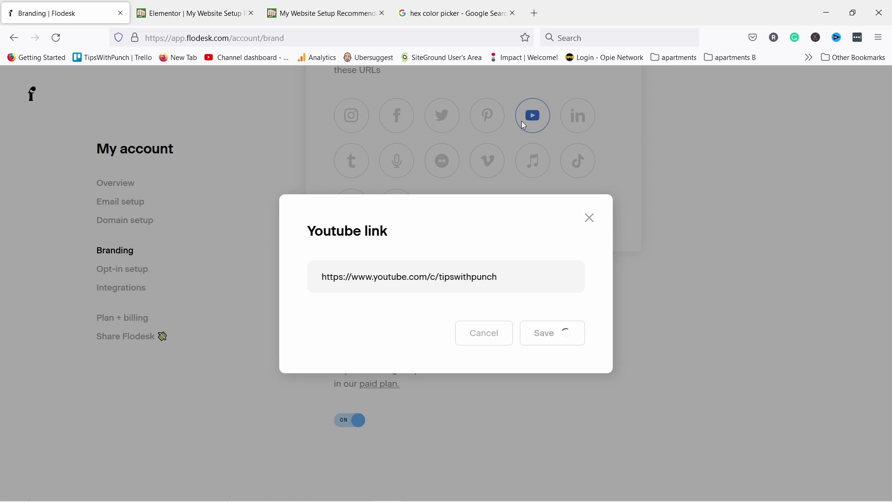
scroll(550, 305, down, 3)
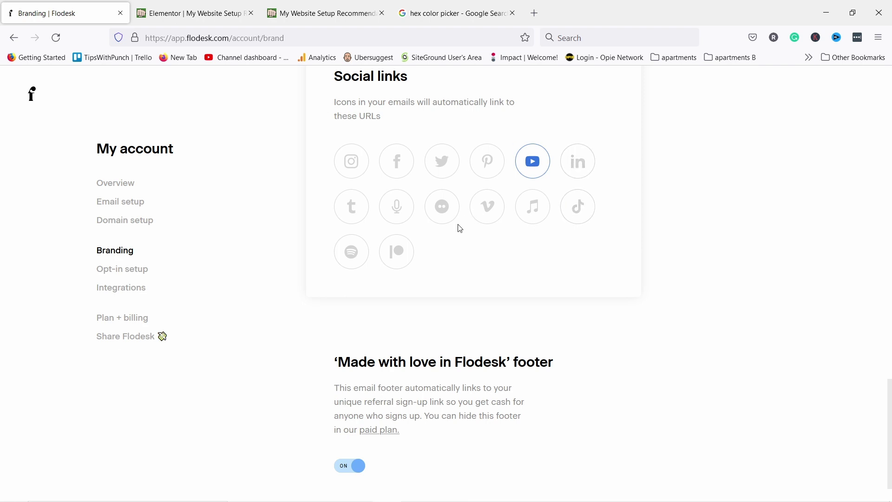
scroll(458, 223, down, 2)
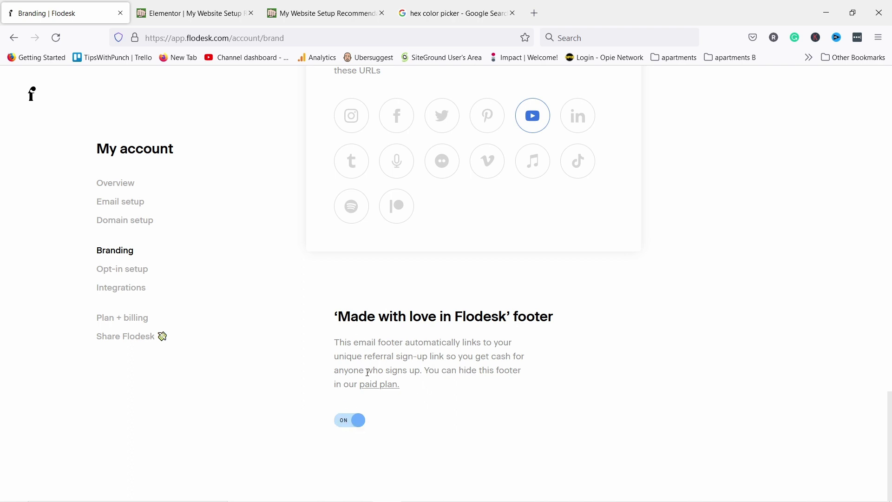
click(117, 273)
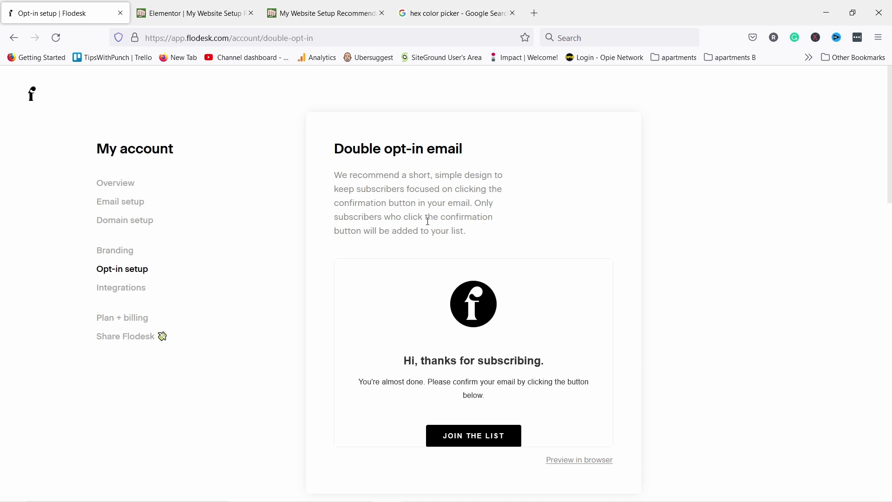
Scroll through the Double opt-in email, Thank you page and Preferences page previews
scroll(419, 208, down, 2)
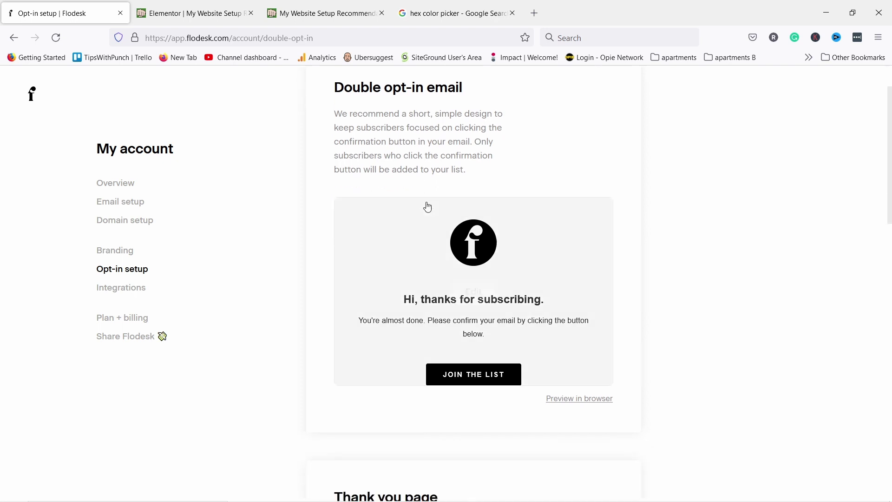
mouse_move(440, 261)
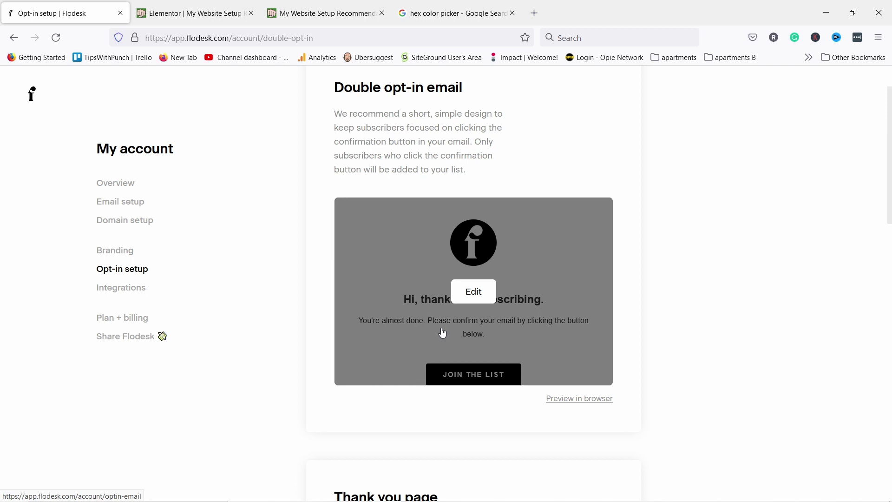
scroll(441, 334, down, 6)
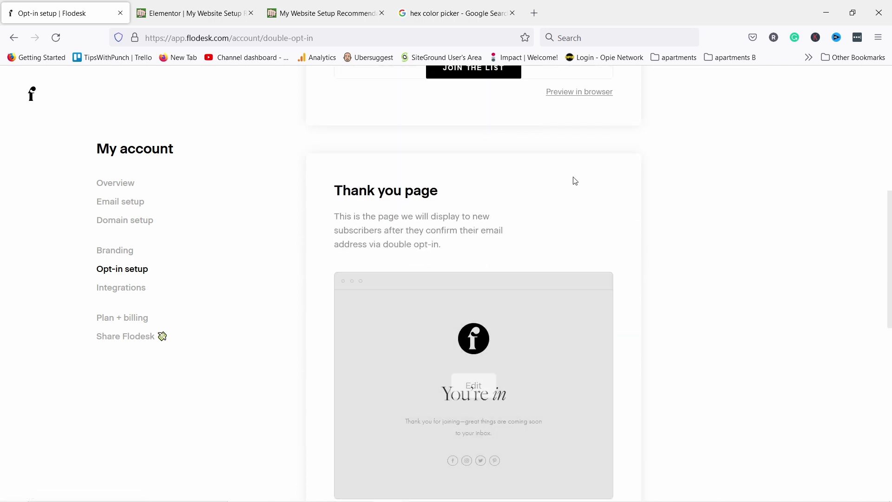
scroll(395, 355, down, 2)
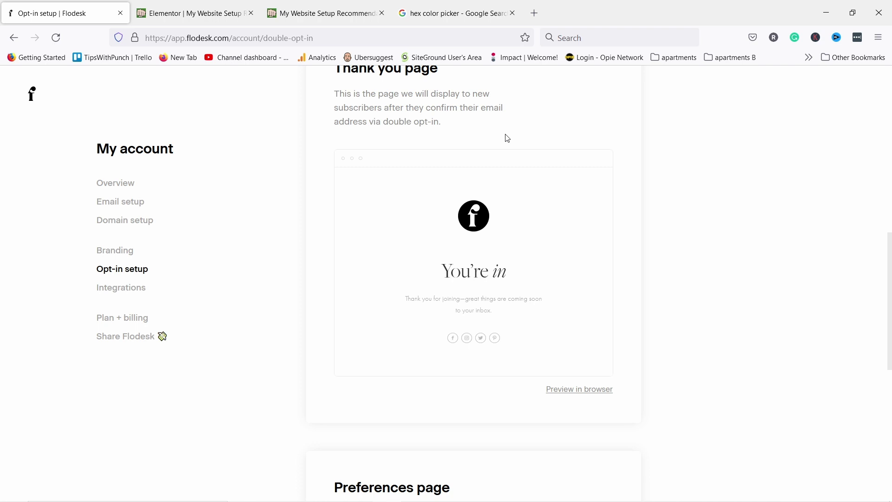
scroll(298, 152, down, 3)
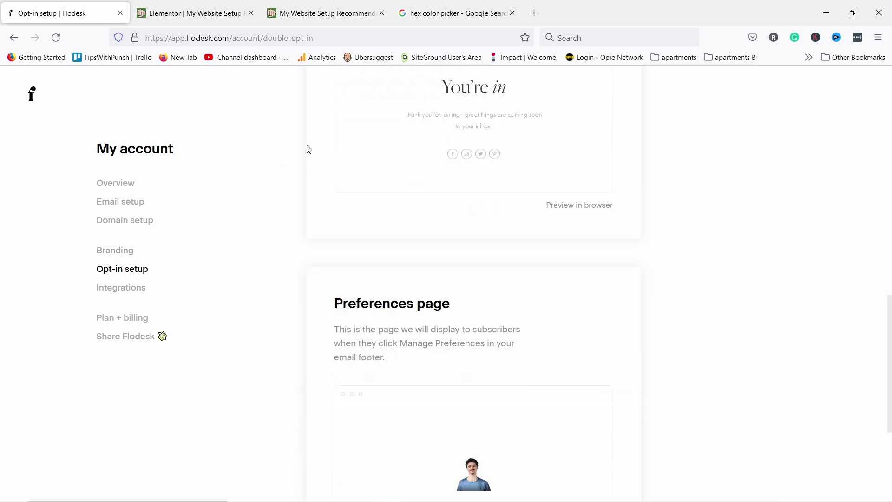
scroll(316, 153, down, 3)
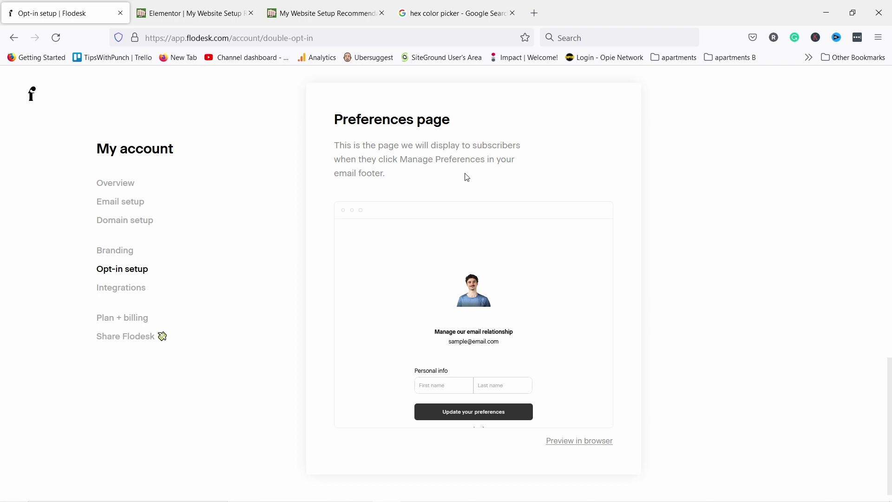
Look over the Integrations settings page
click(123, 289)
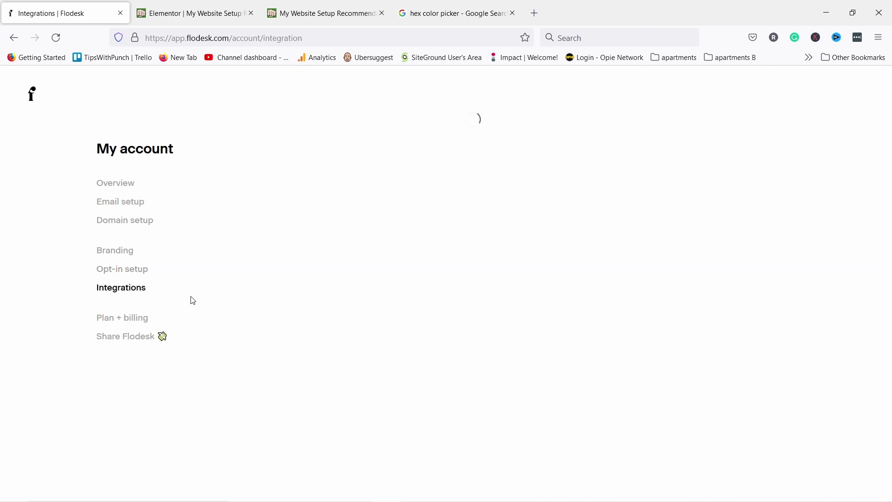
scroll(386, 142, down, 4)
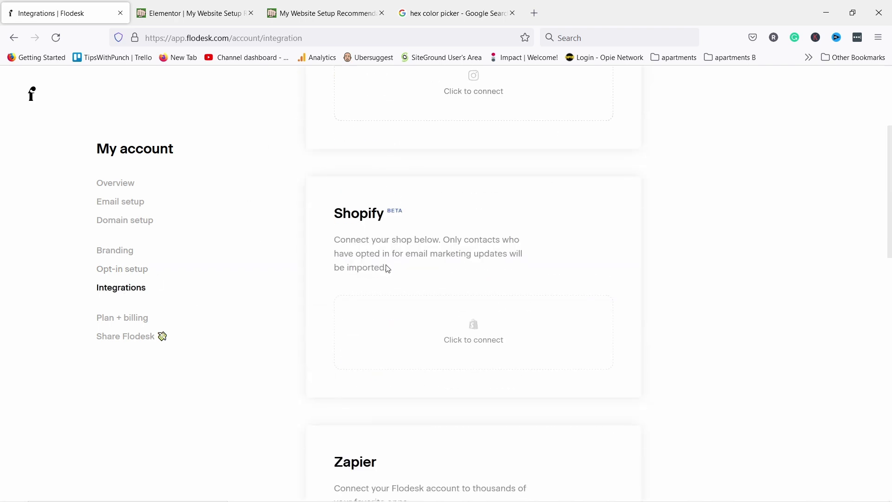
scroll(395, 246, down, 5)
scroll(396, 165, up, 4)
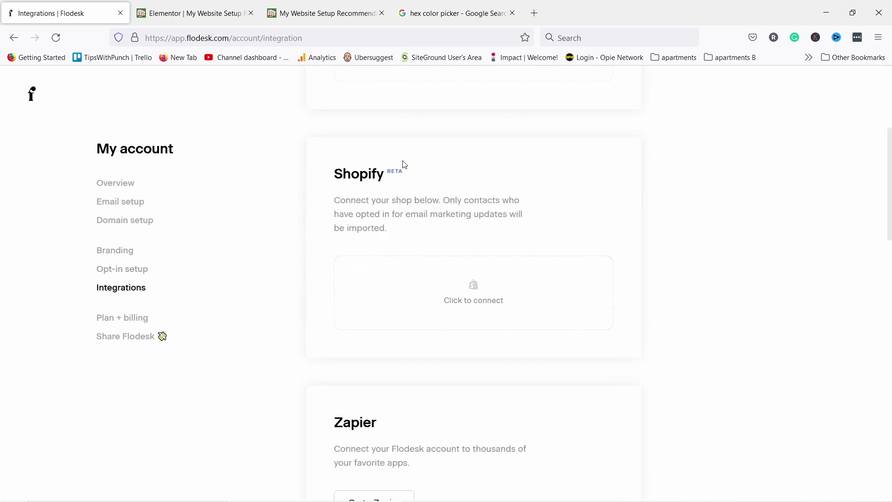
scroll(405, 164, down, 20)
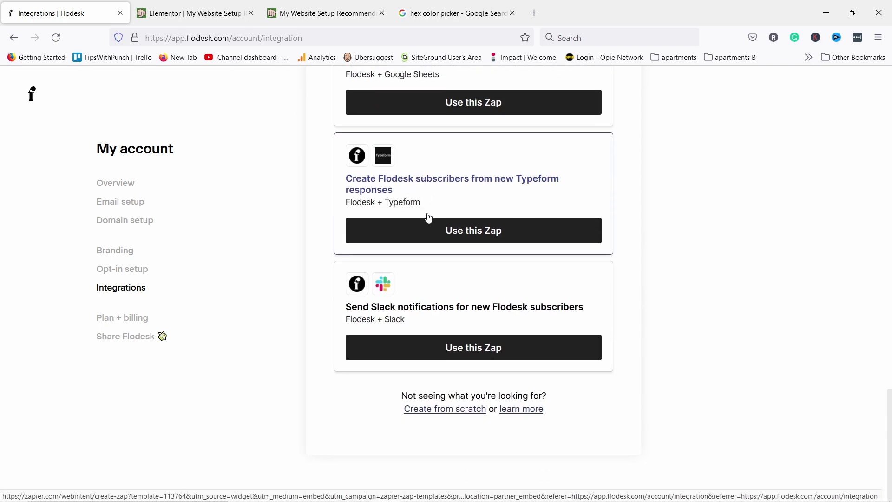
scroll(430, 256, up, 20)
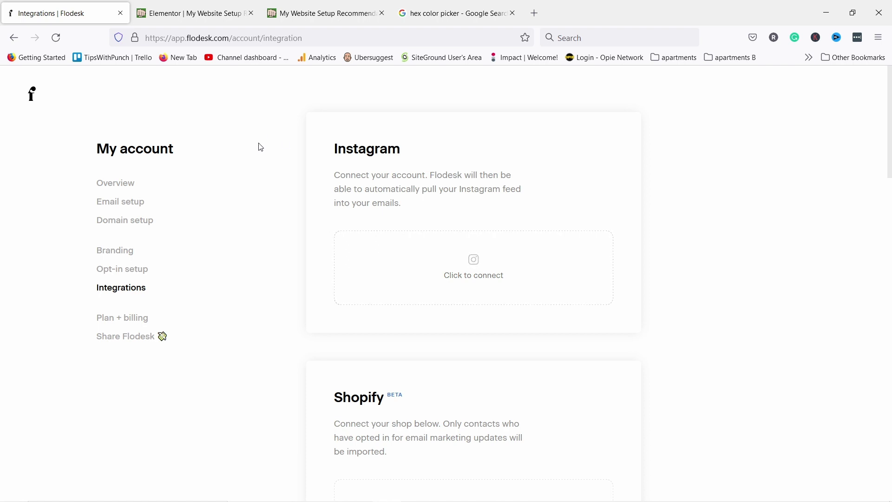
Check the Plan + billing page's $38/mo pricing, then return to the My emails dashboard
click(109, 320)
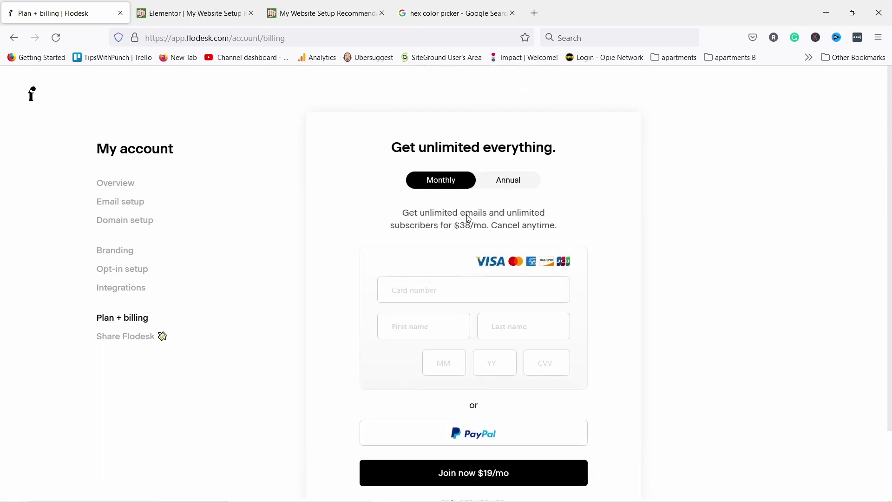
drag(457, 227, 486, 227)
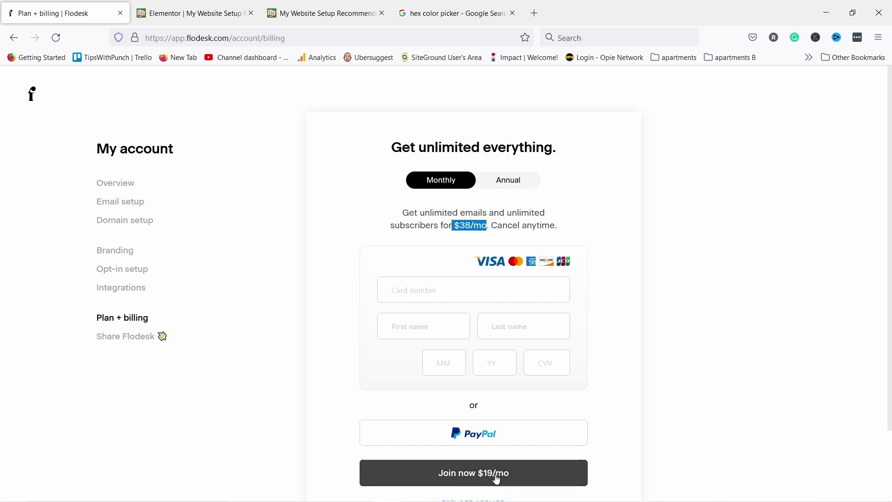
click(551, 227)
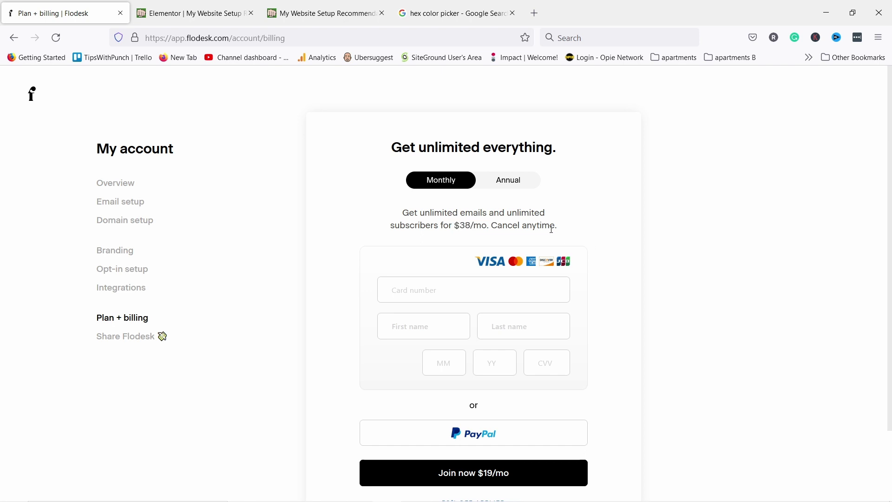
click(32, 94)
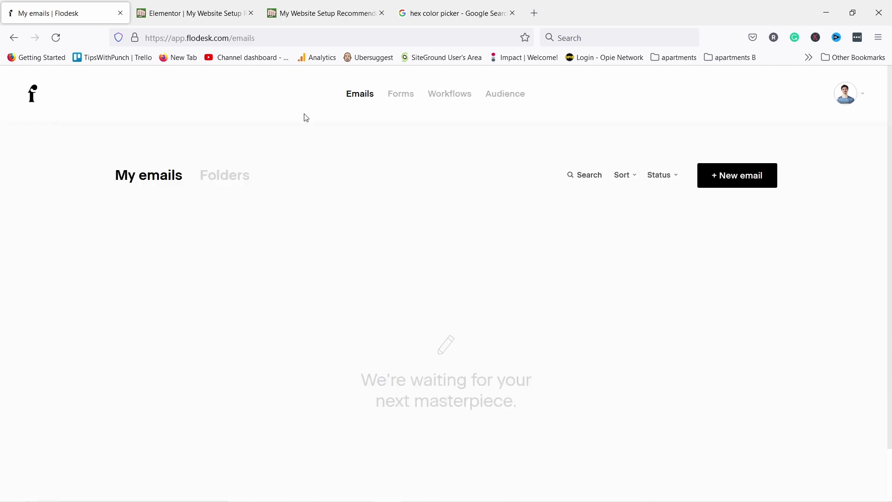
Download the sample subscriber CSV from Audience's Upload CSV page and open it
click(504, 100)
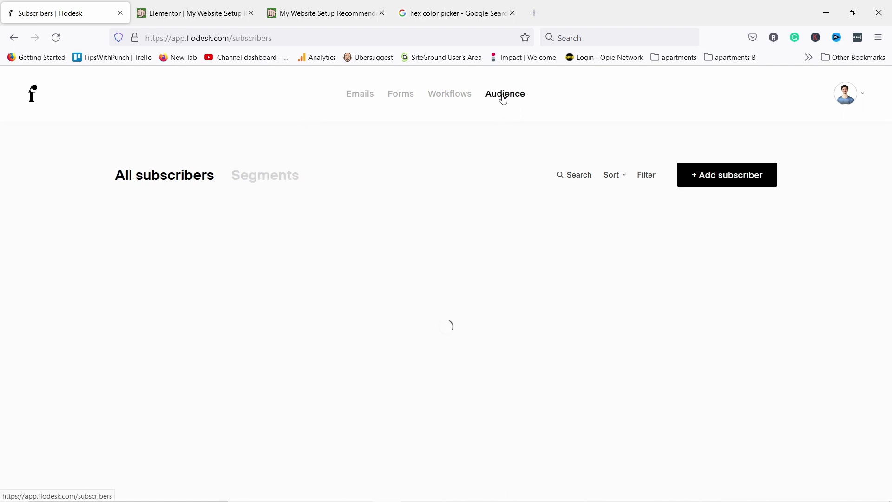
mouse_move(729, 175)
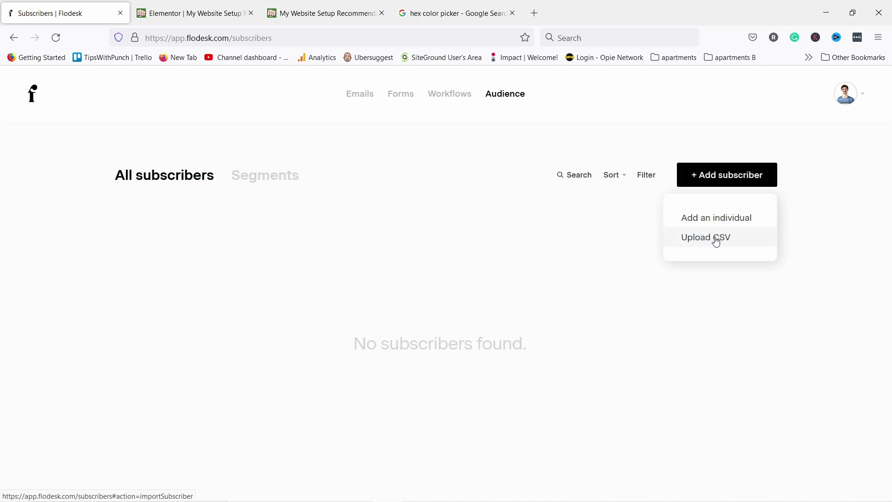
click(717, 239)
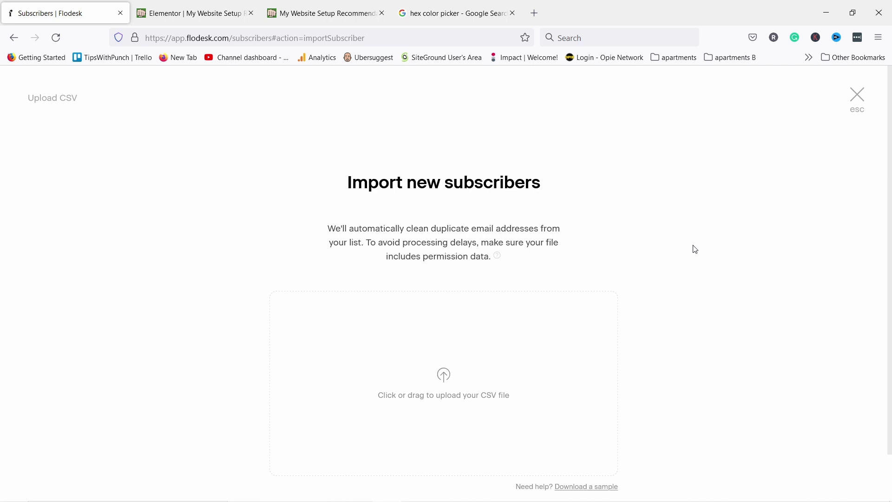
scroll(528, 293, down, 1)
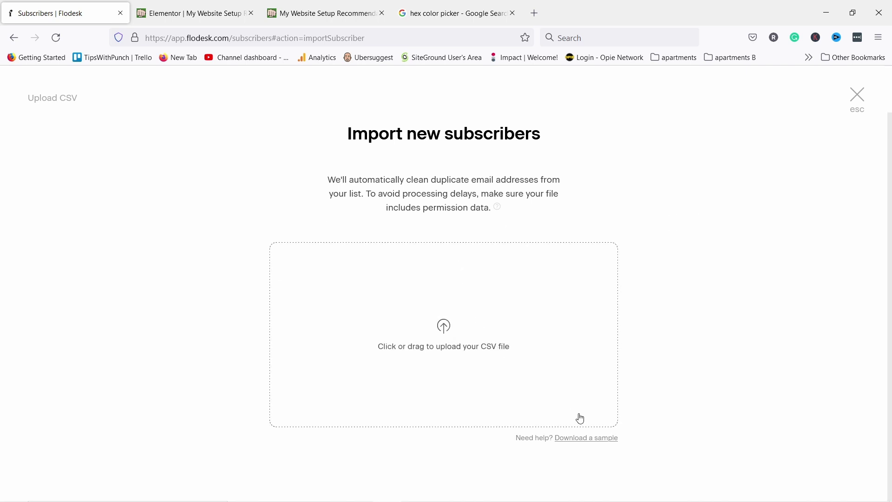
click(593, 442)
click(554, 74)
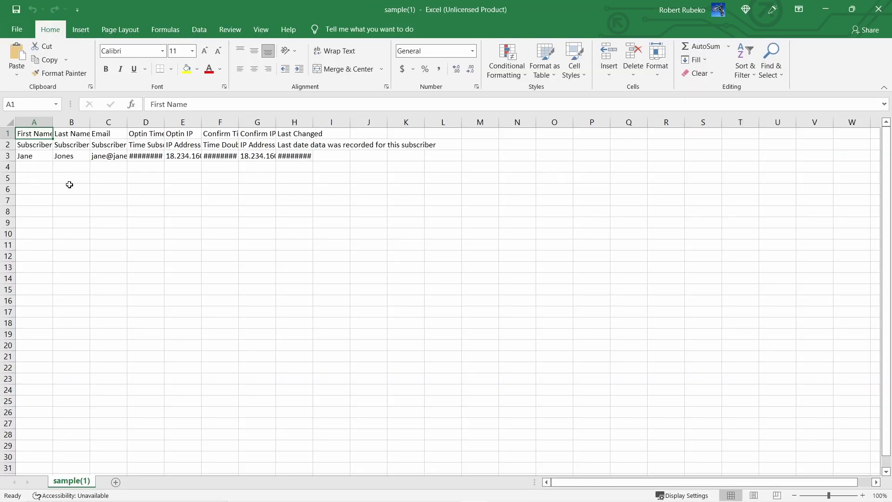
Inspect the First Name, Last Name and Email columns of sample(1).csv, then close Excel
click(69, 185)
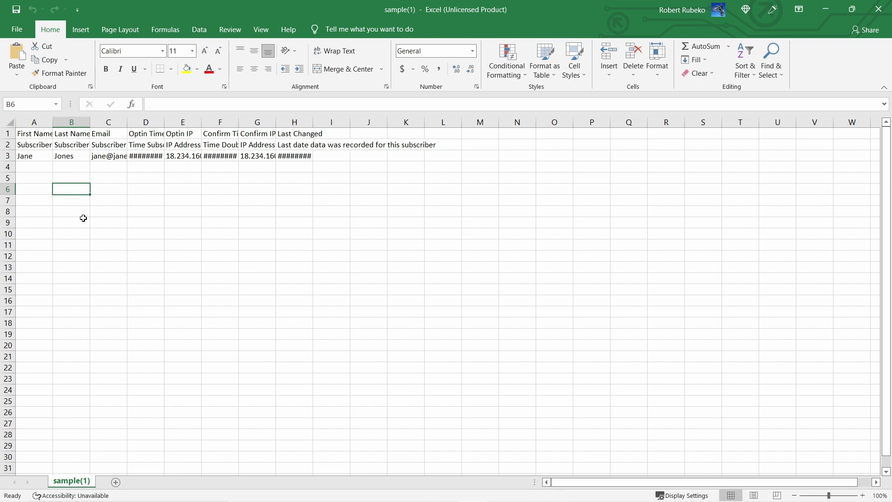
drag(33, 123, 325, 124)
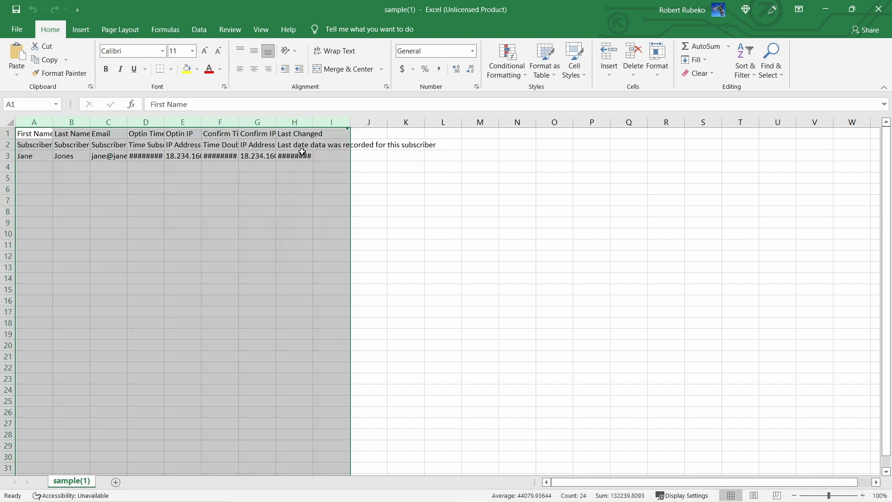
click(255, 216)
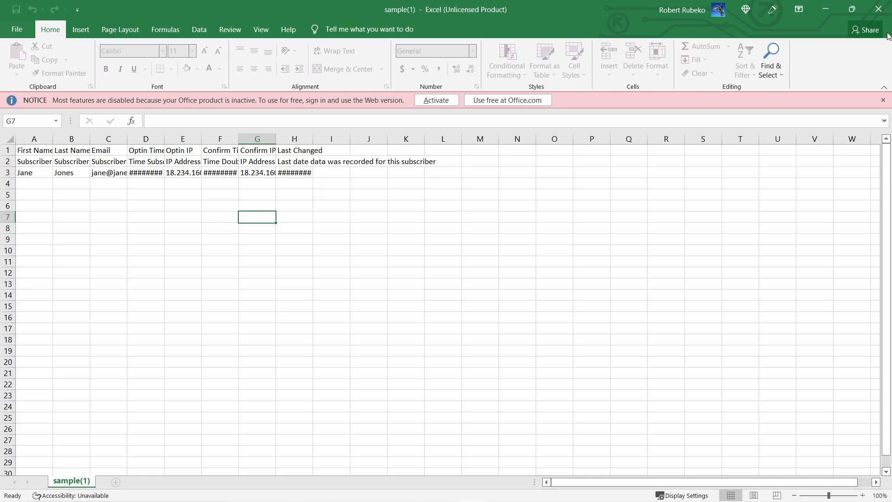
click(878, 9)
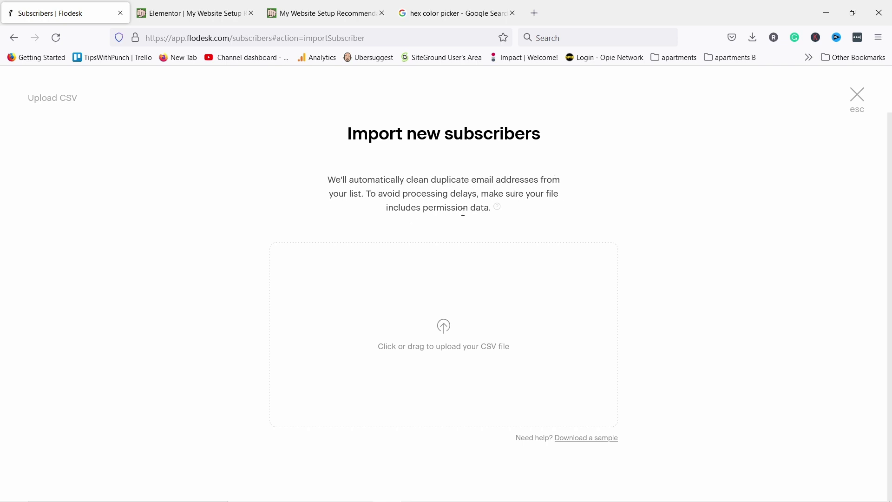
Close the CSV import page and start adding an individual subscriber
mouse_move(496, 208)
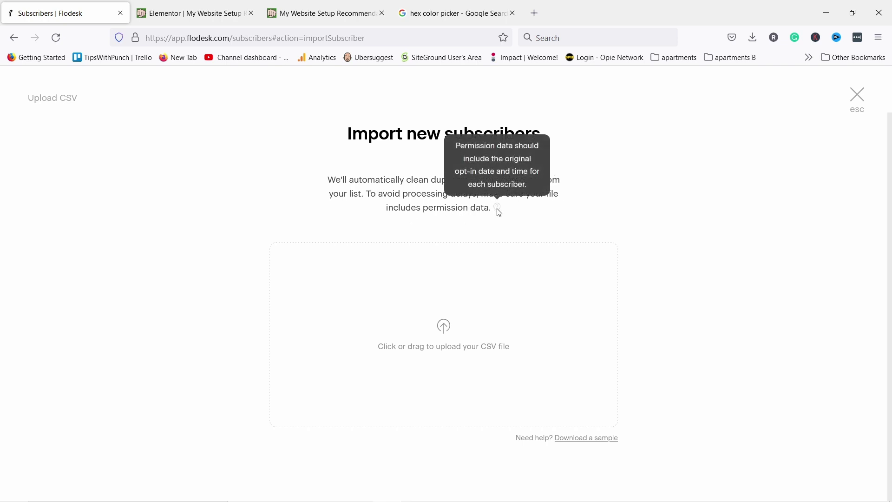
click(858, 95)
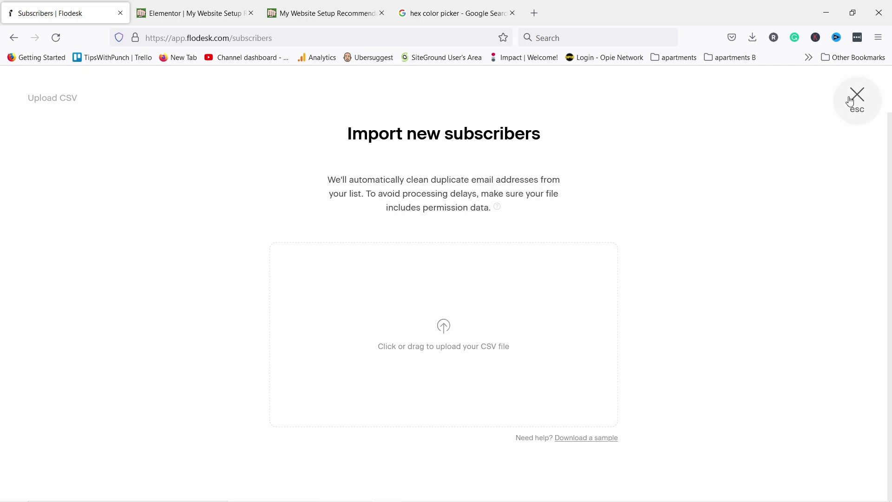
mouse_move(714, 181)
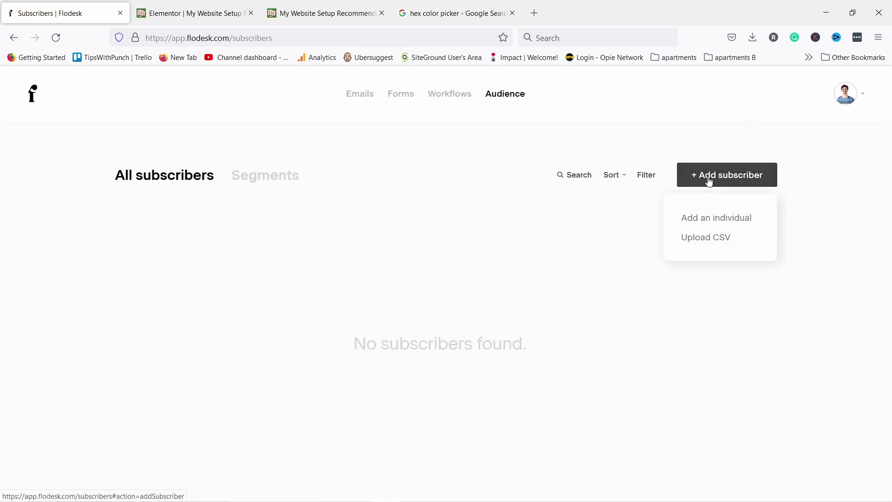
click(701, 218)
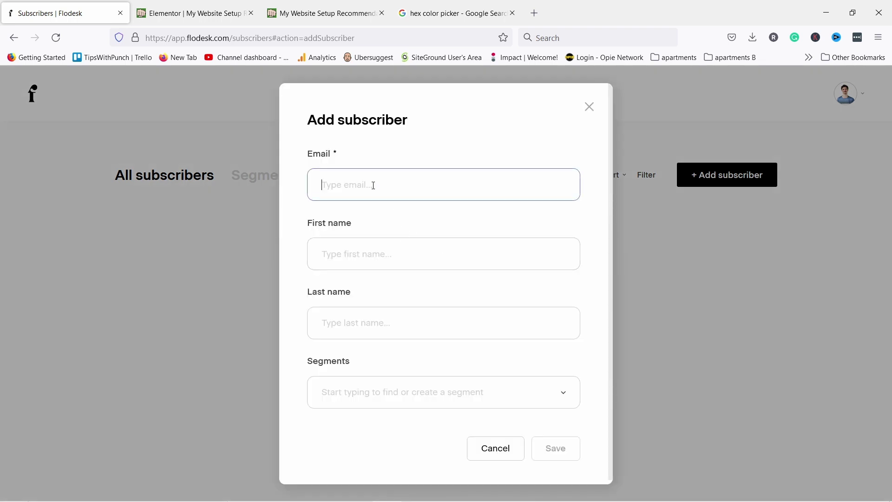
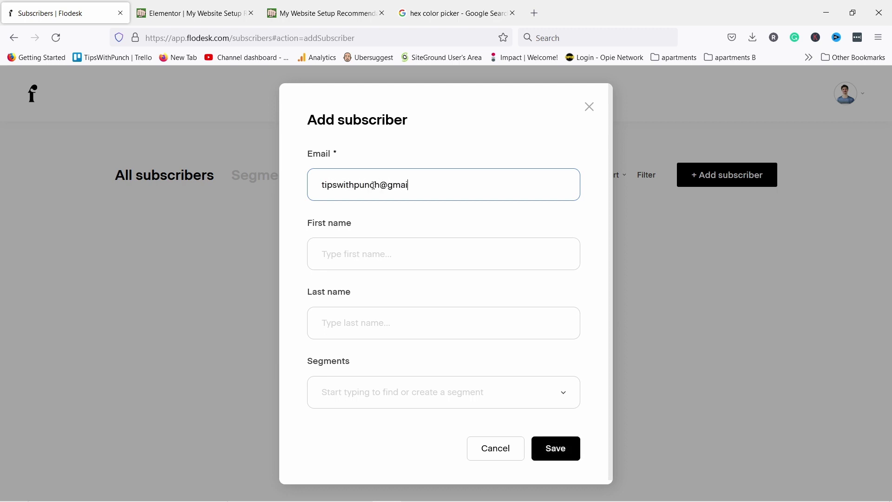
Enter the subscriber's email and first name, assign the welcome segment, and save
text(Robert)
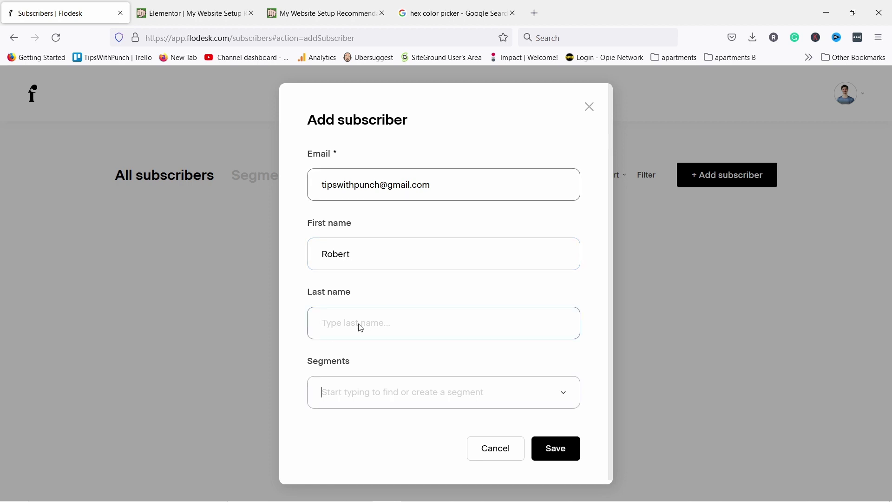
key(Tab)
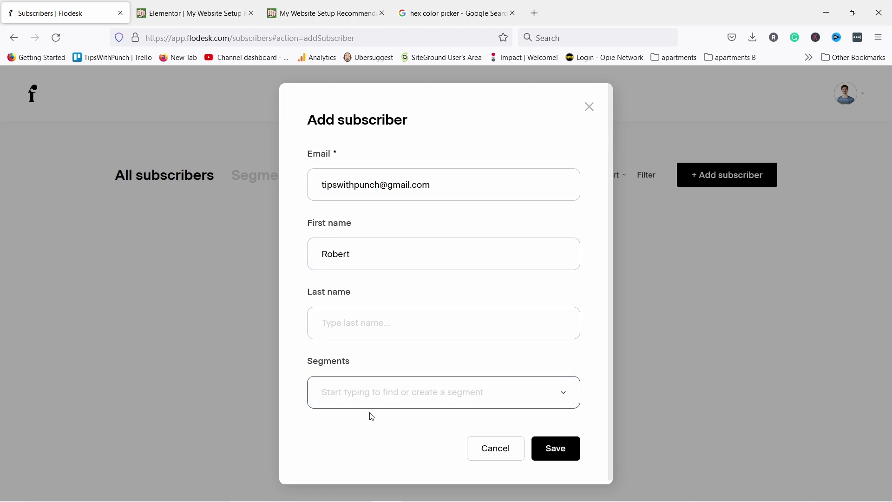
click(564, 395)
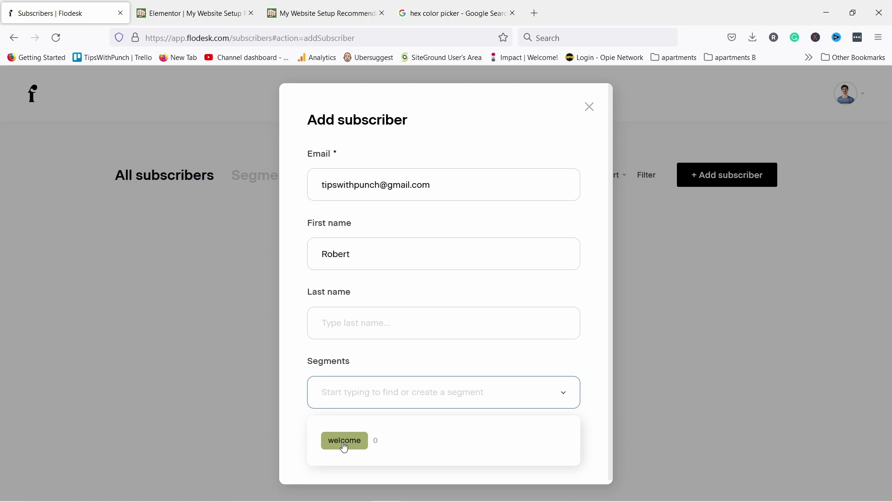
click(344, 444)
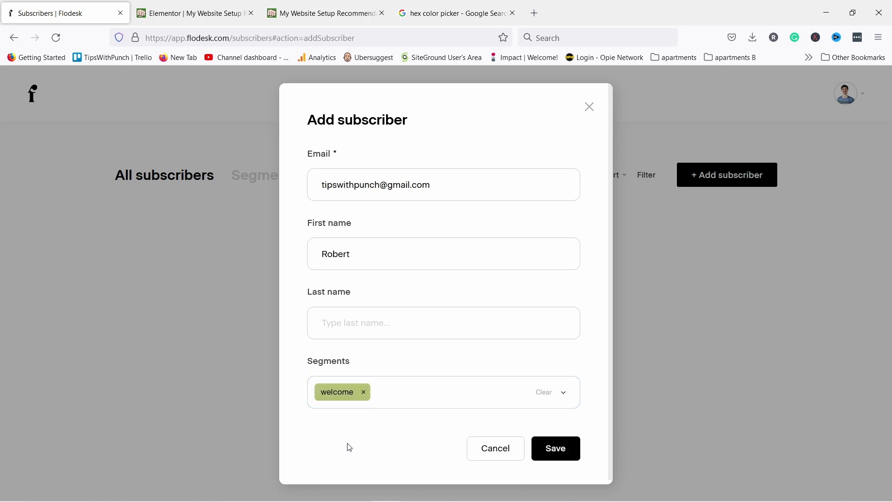
click(563, 452)
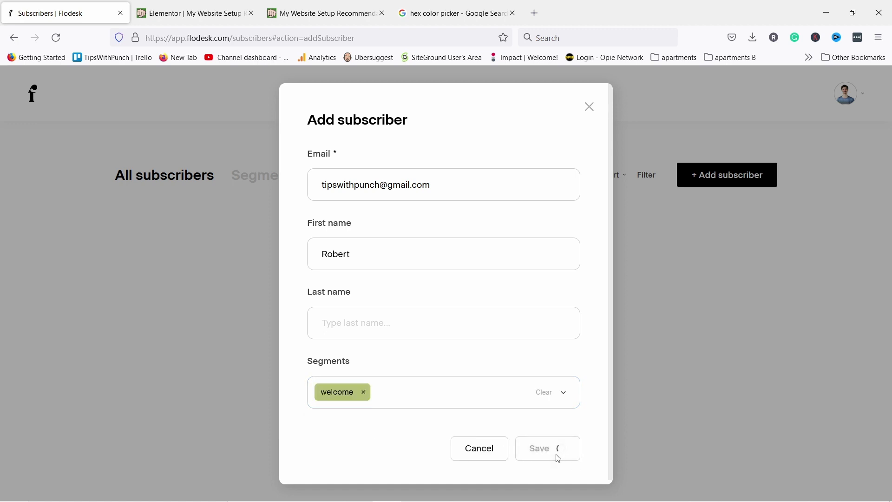
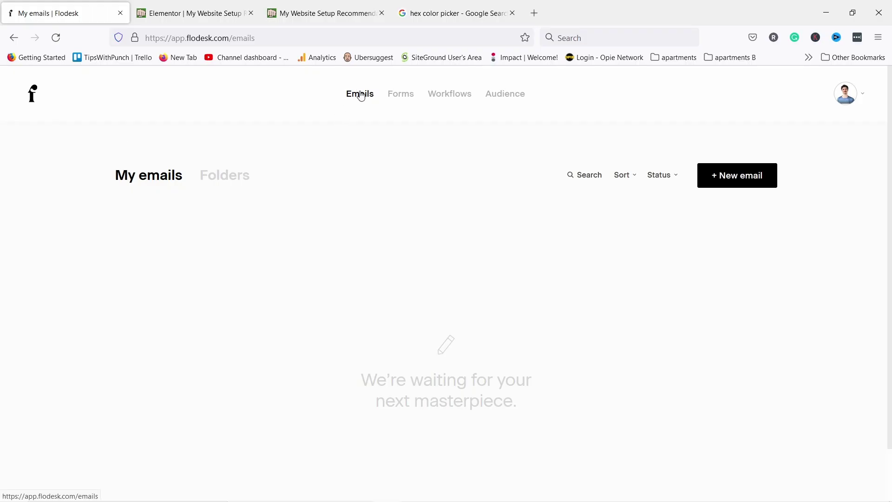
Start a new email and browse the template gallery
click(724, 178)
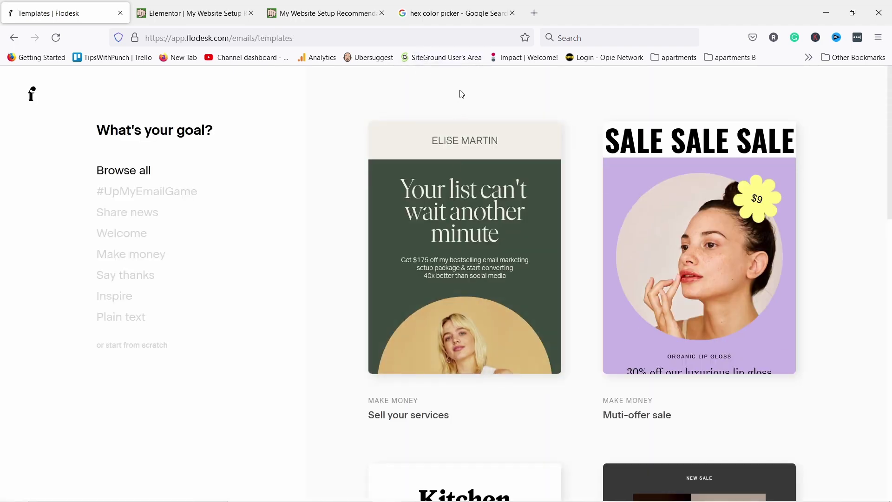
scroll(448, 135, down, 15)
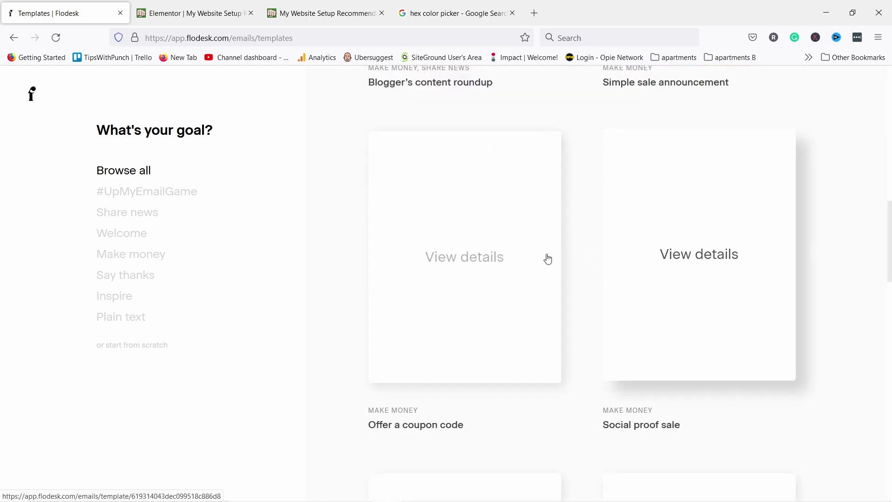
scroll(550, 247, up, 6)
scroll(560, 251, down, 12)
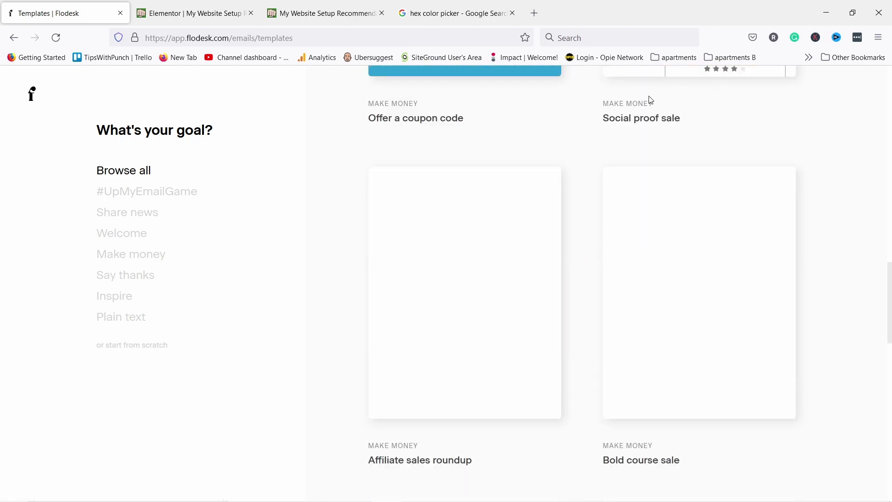
scroll(648, 98, up, 8)
scroll(629, 226, up, 13)
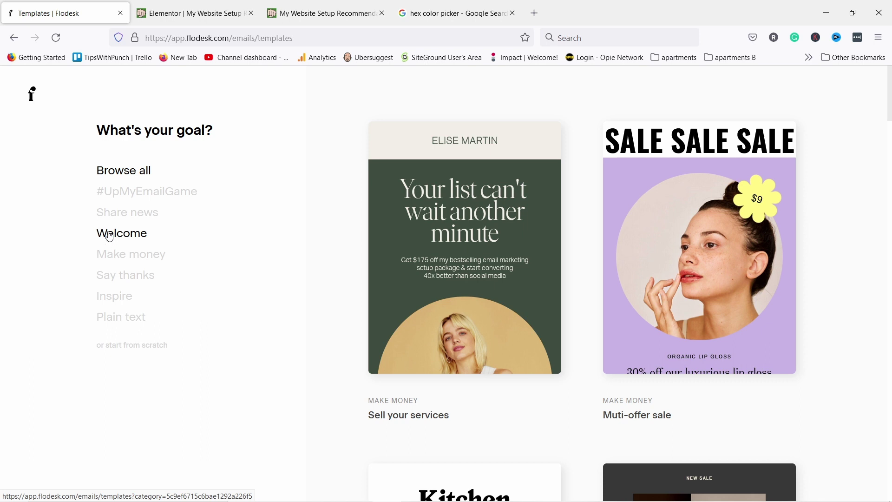
Filter the templates to the Share news category and browse the results
click(126, 213)
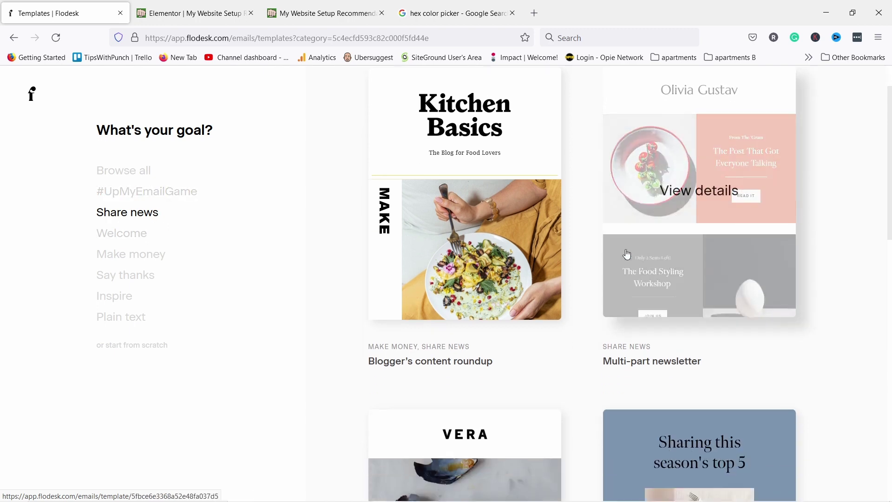
scroll(614, 156, down, 10)
scroll(465, 176, down, 4)
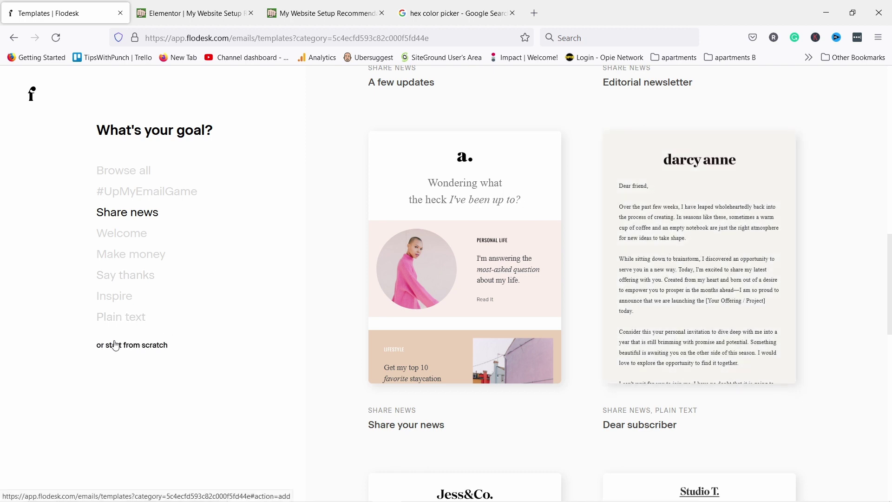
scroll(502, 218, up, 5)
scroll(518, 205, up, 8)
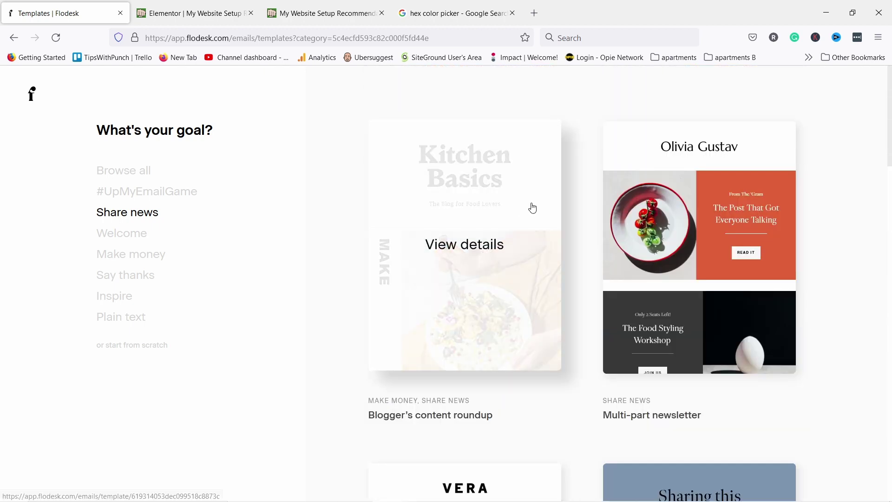
scroll(534, 205, down, 15)
scroll(553, 185, down, 4)
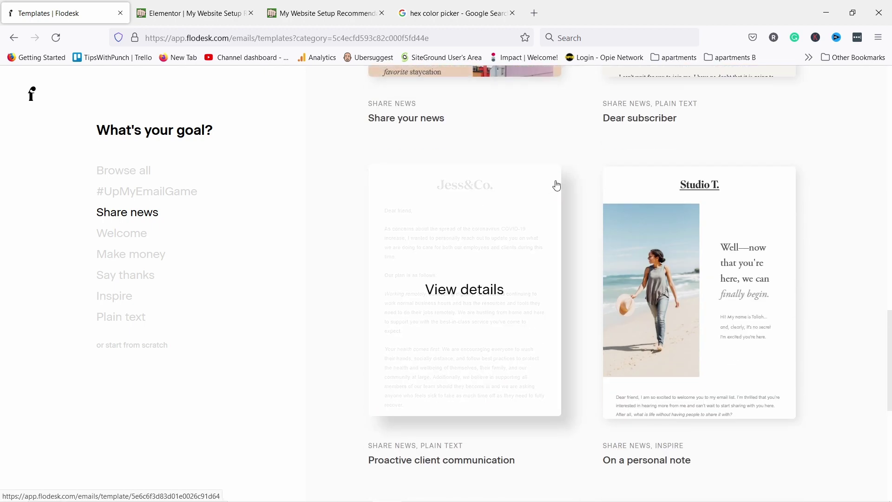
scroll(557, 186, down, 2)
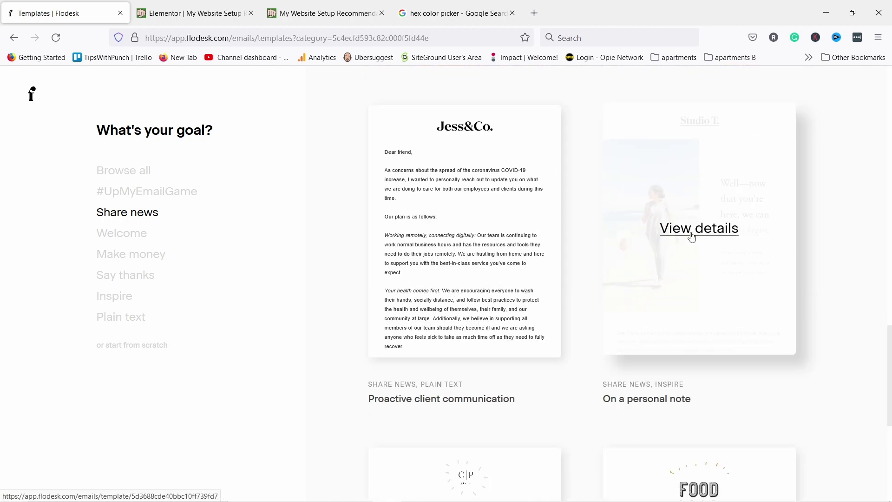
Preview the Studio T. 'On a personal note' template on desktop and mobile, then customize it
click(691, 236)
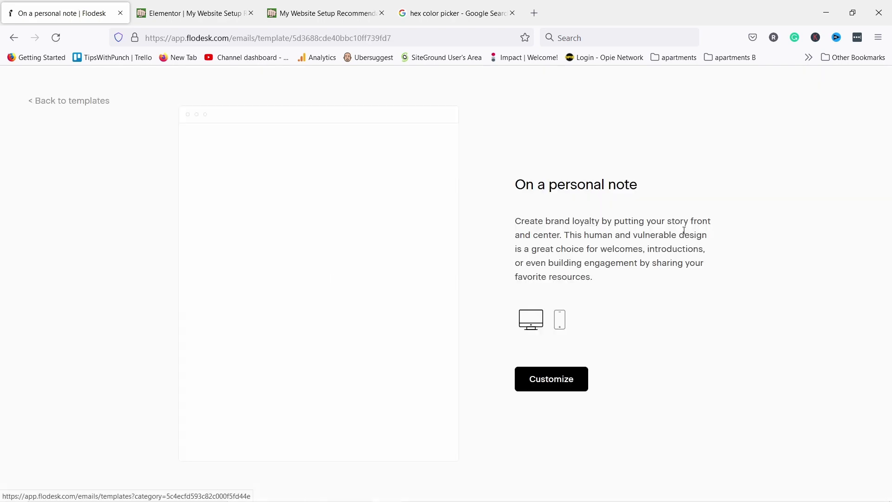
scroll(295, 175, down, 12)
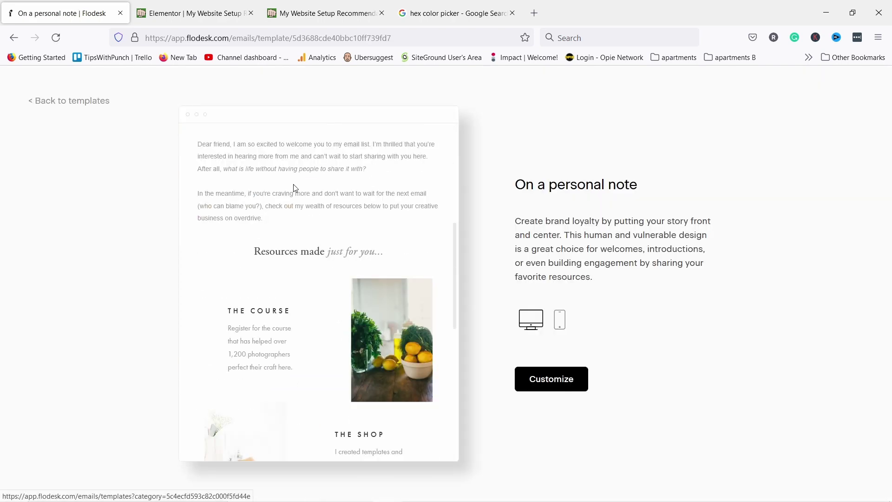
scroll(333, 261, up, 8)
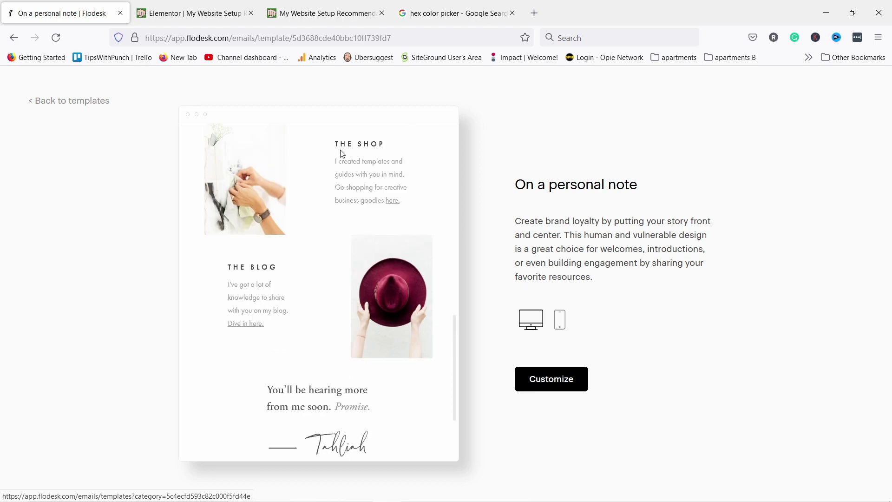
scroll(365, 297, up, 7)
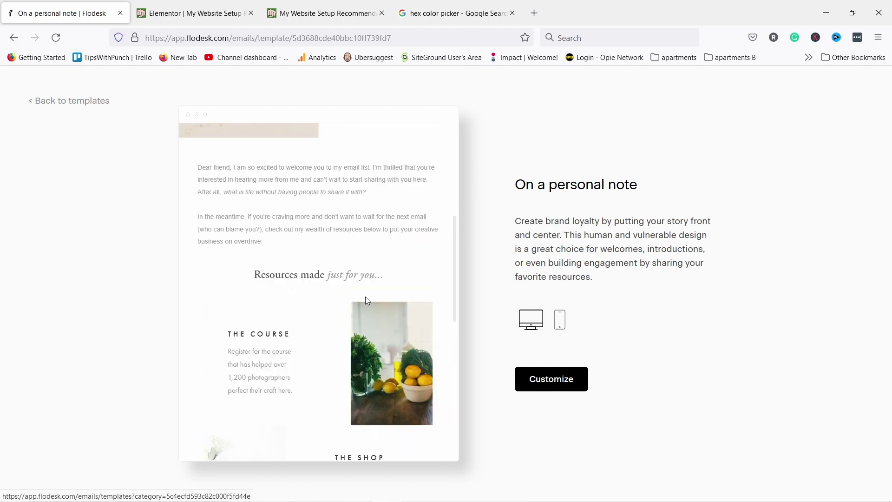
click(560, 324)
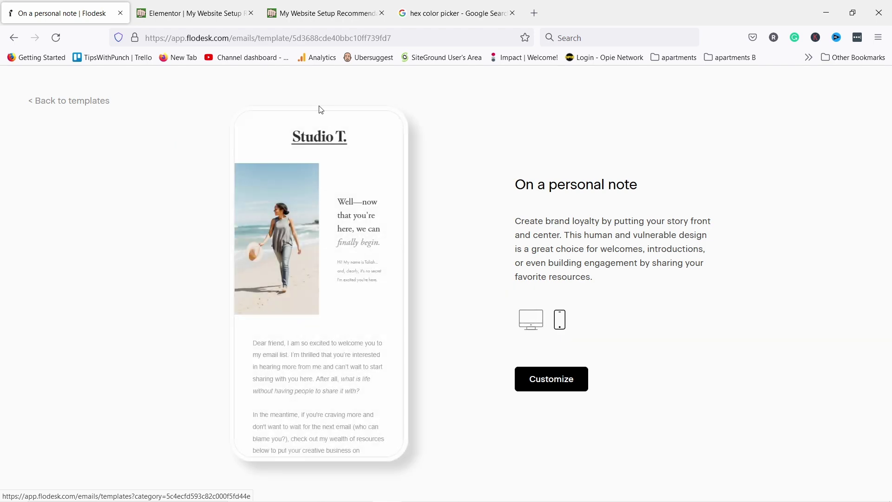
scroll(302, 242, down, 9)
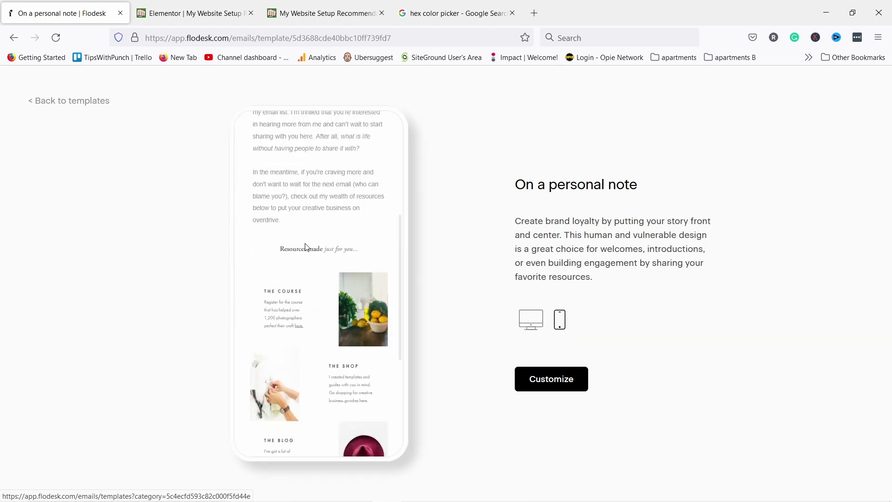
scroll(311, 250, up, 9)
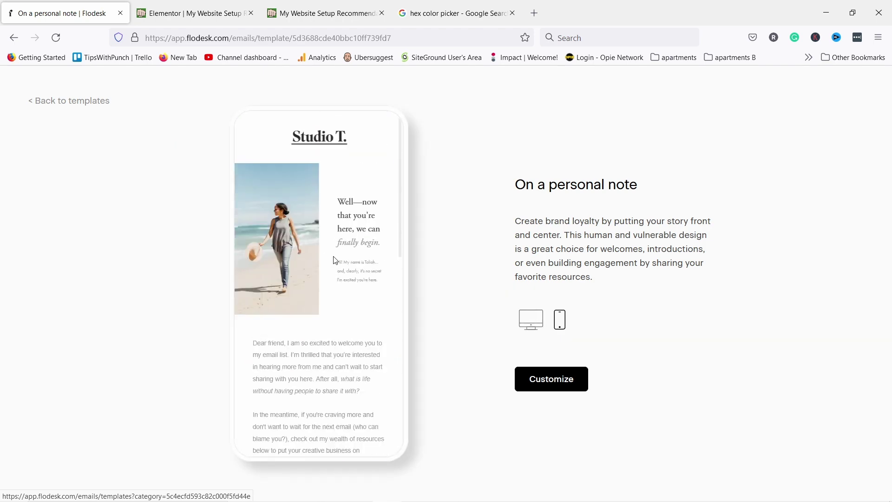
click(548, 382)
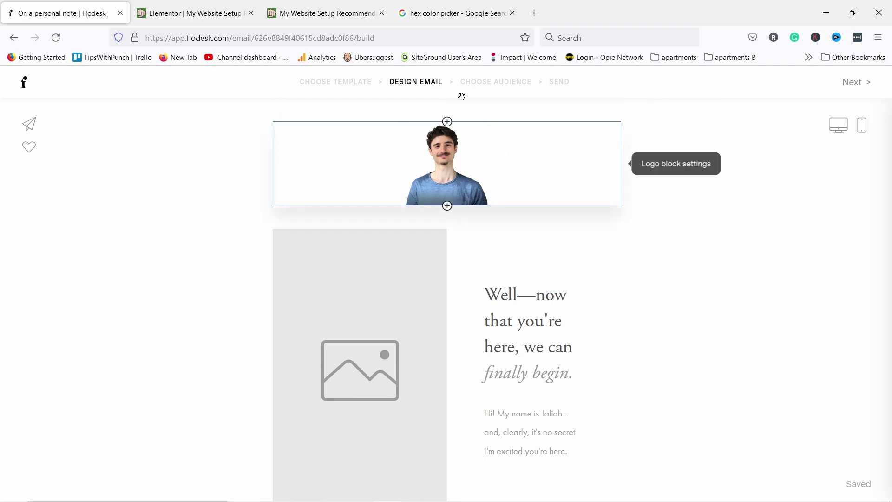
Delete the logo header block from the top of the email
click(440, 161)
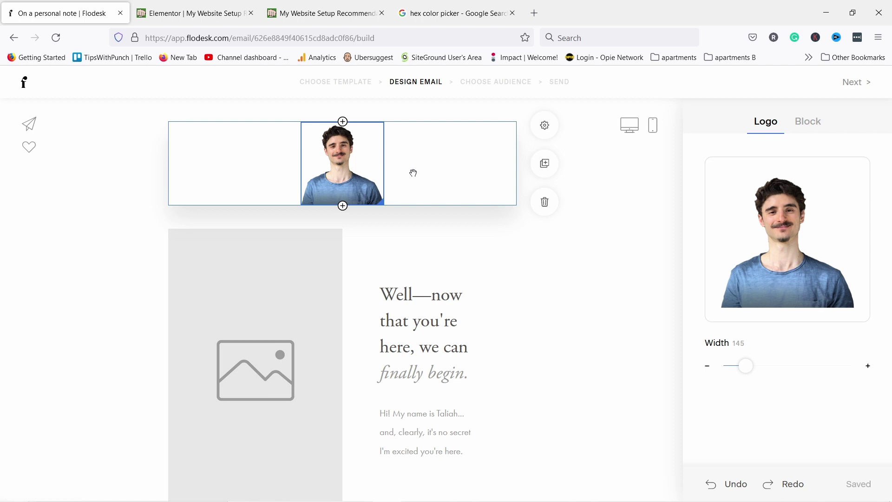
click(442, 155)
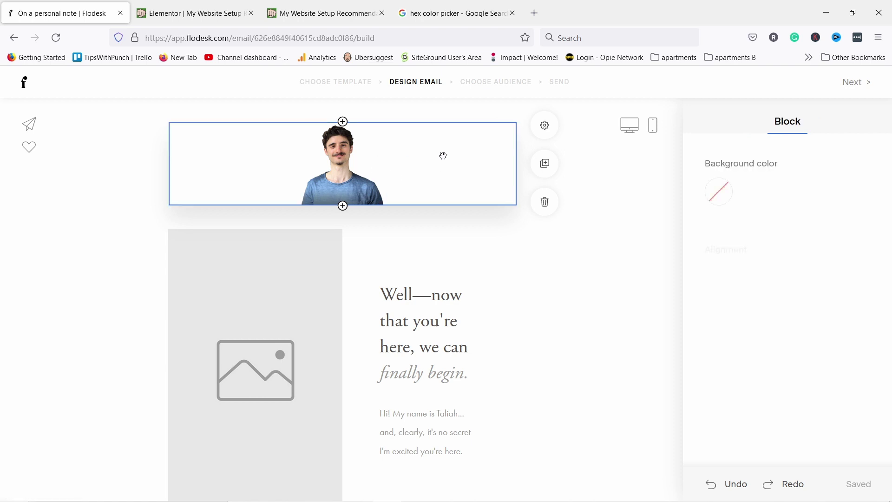
click(546, 203)
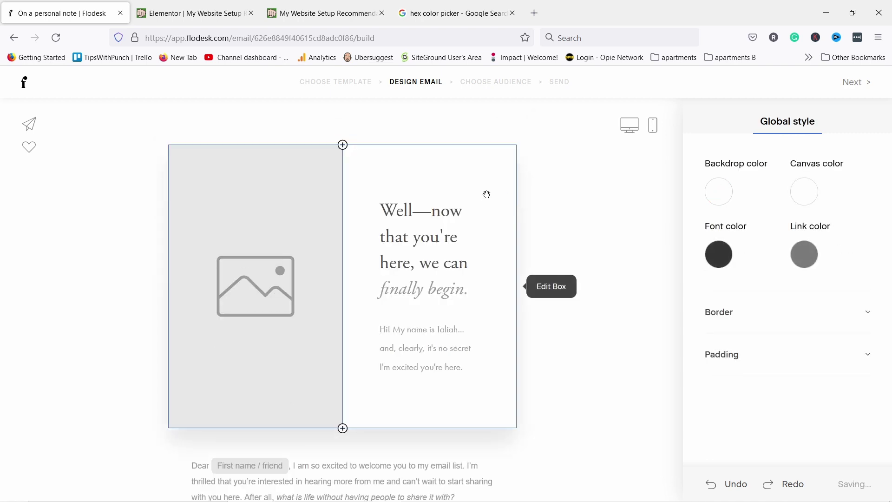
Select the empty photo placeholder in the left column to show image options
click(366, 160)
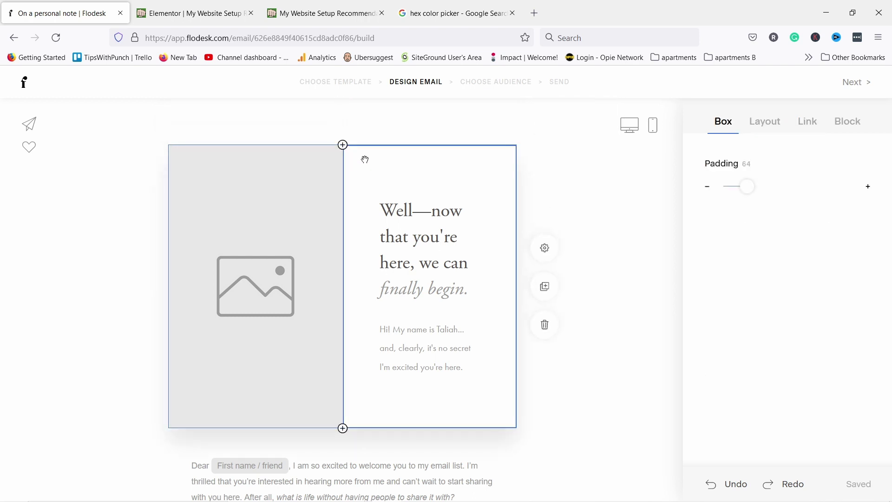
click(316, 172)
click(366, 159)
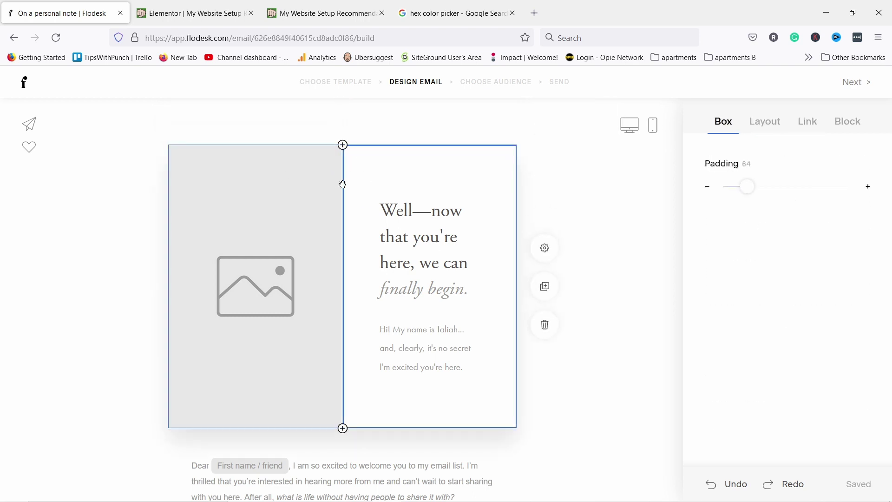
click(259, 205)
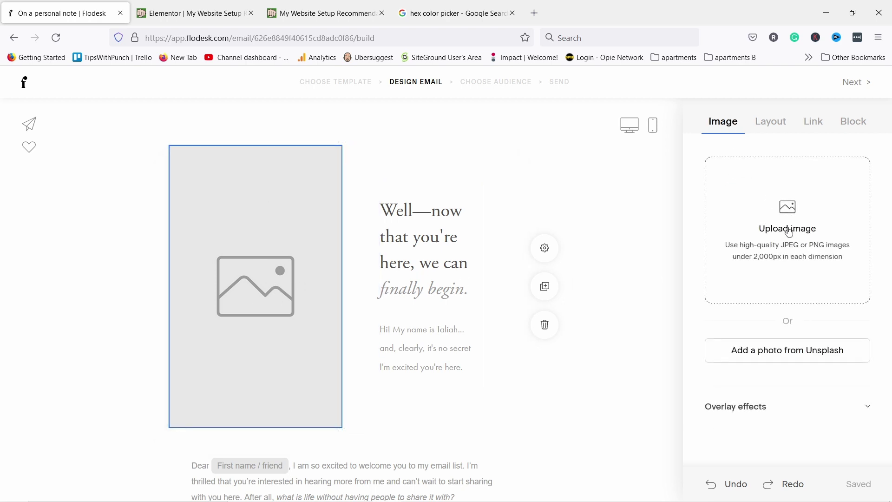
Upload the rr-banner image into the left photo column and zoom it within the frame
click(791, 229)
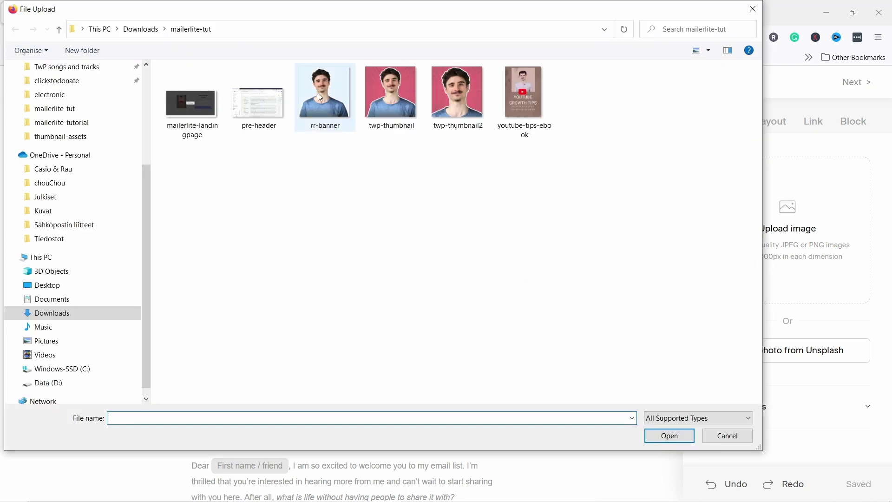
click(318, 93)
key(Return)
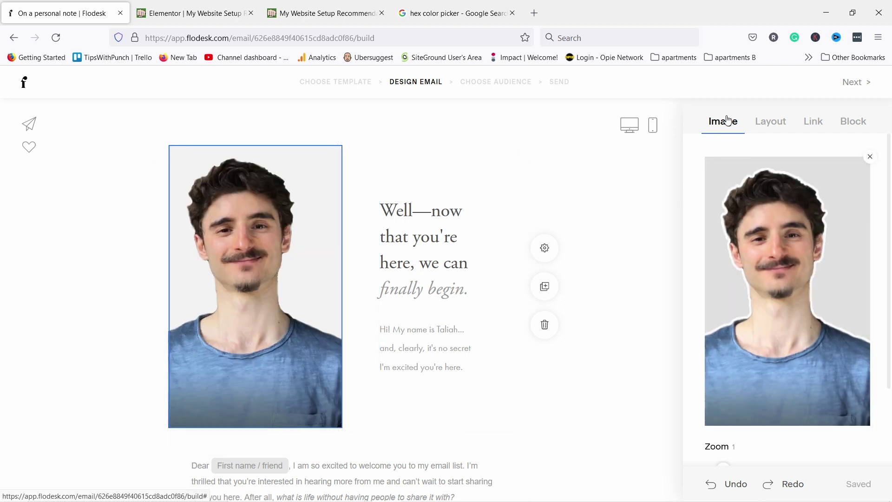
scroll(754, 265, down, 2)
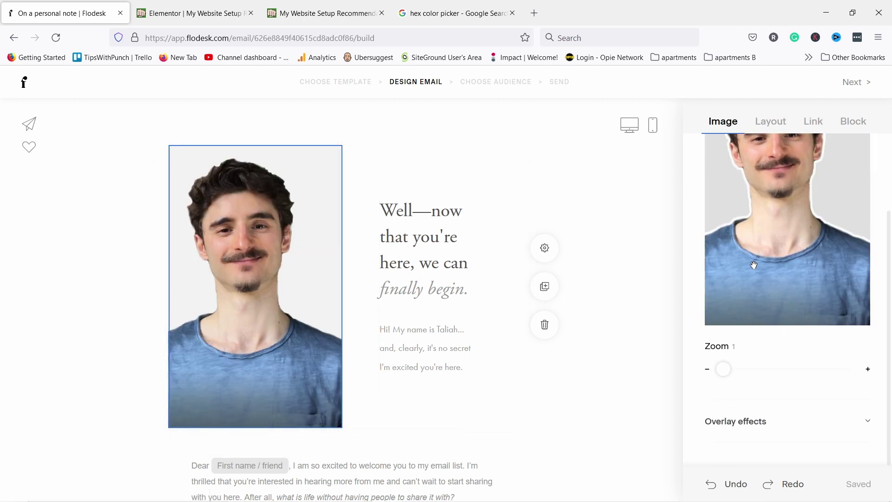
drag(729, 371, 687, 372)
Give the portrait a black overlay at 0.11 opacity
click(756, 421)
scroll(737, 371, down, 3)
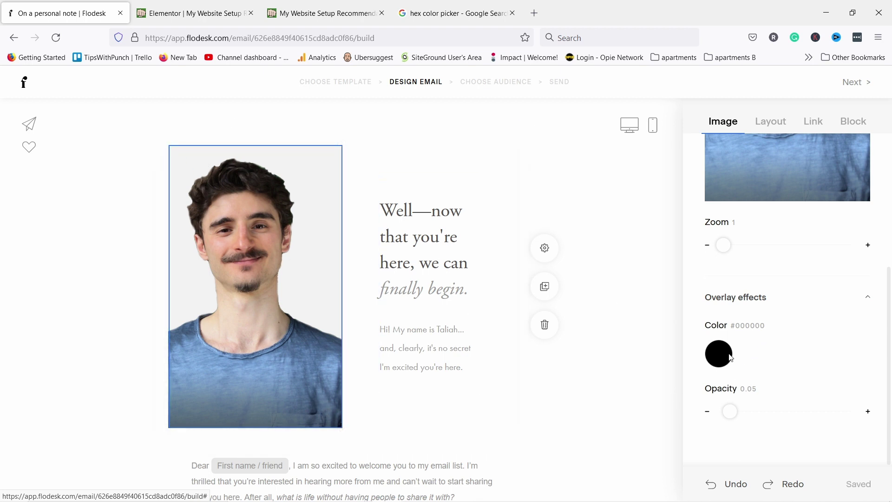
mouse_move(736, 408)
mouse_down()
mouse_move(766, 412)
mouse_move(737, 409)
mouse_up()
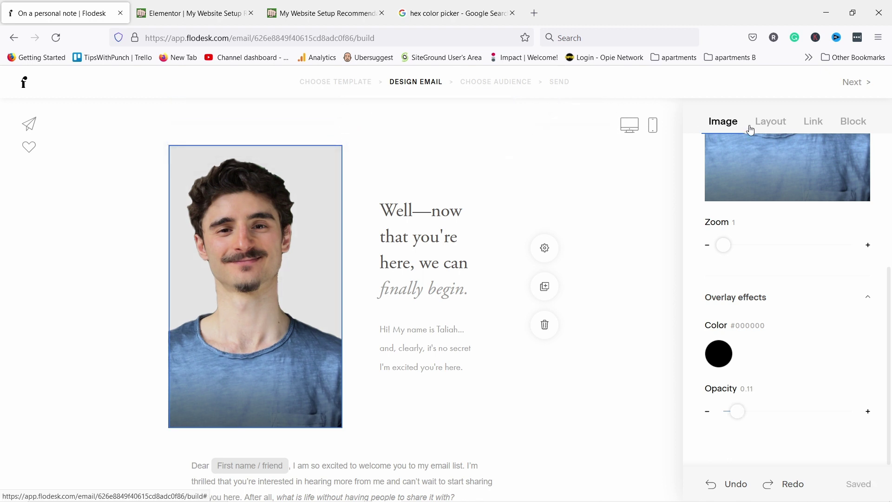
click(414, 161)
scroll(808, 349, down, 5)
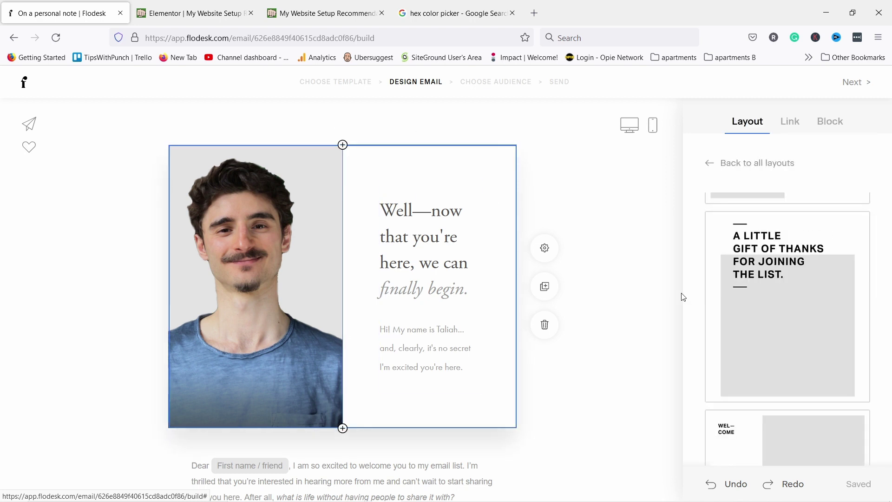
scroll(807, 348, down, 3)
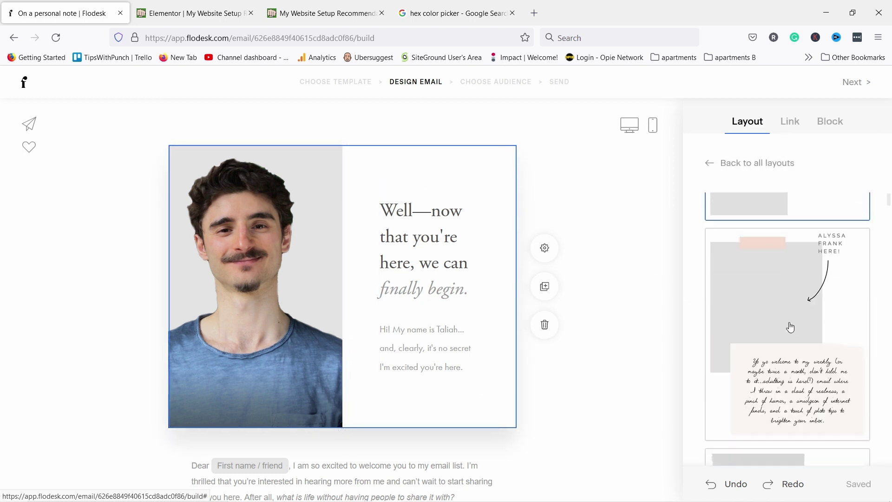
click(770, 278)
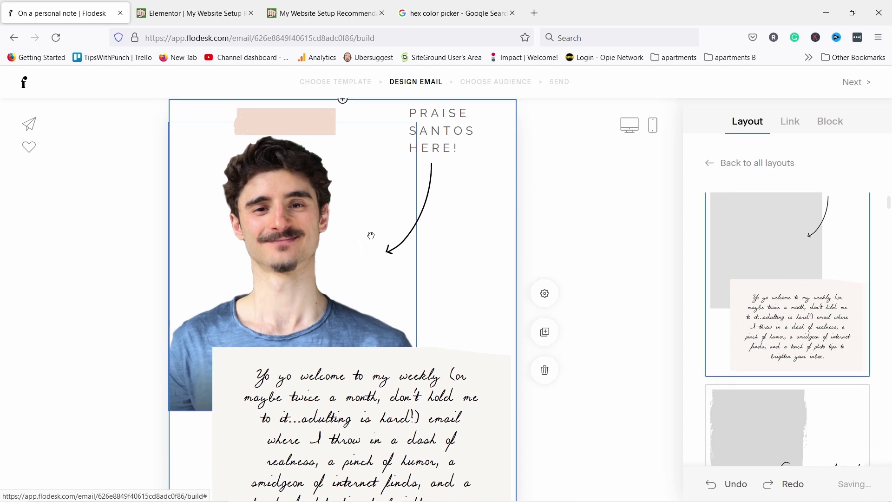
scroll(202, 328, down, 2)
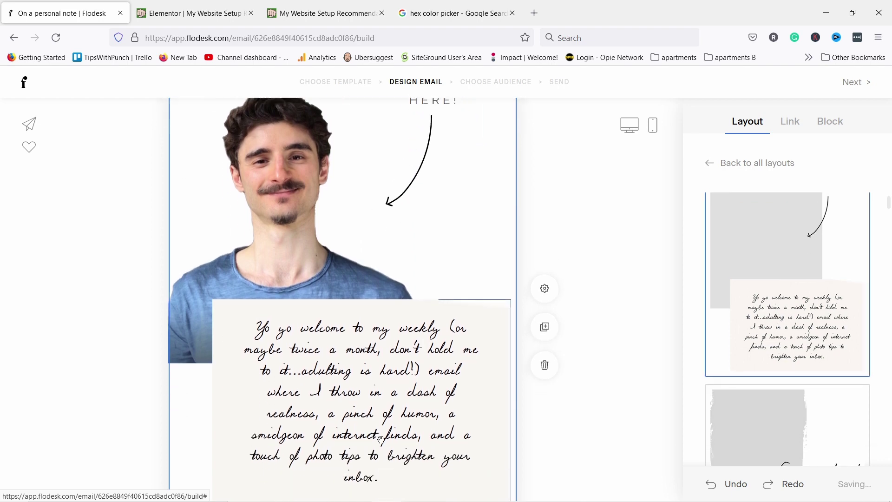
scroll(201, 328, up, 3)
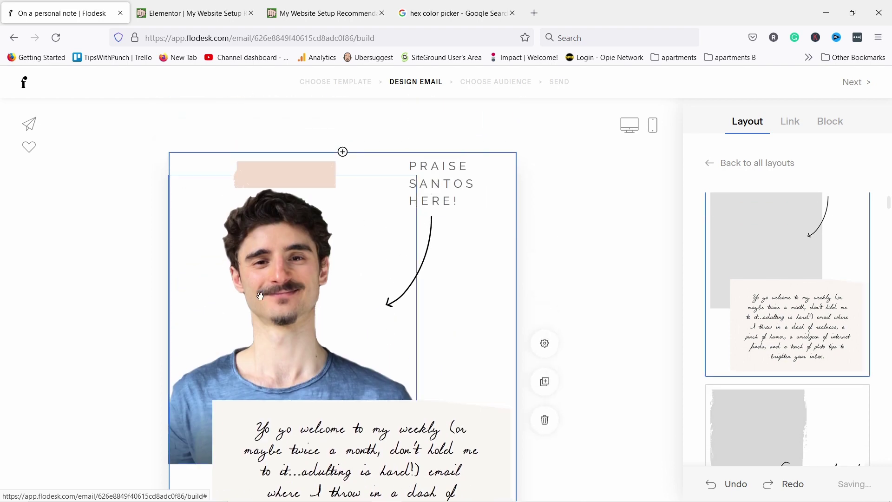
scroll(285, 285, down, 3)
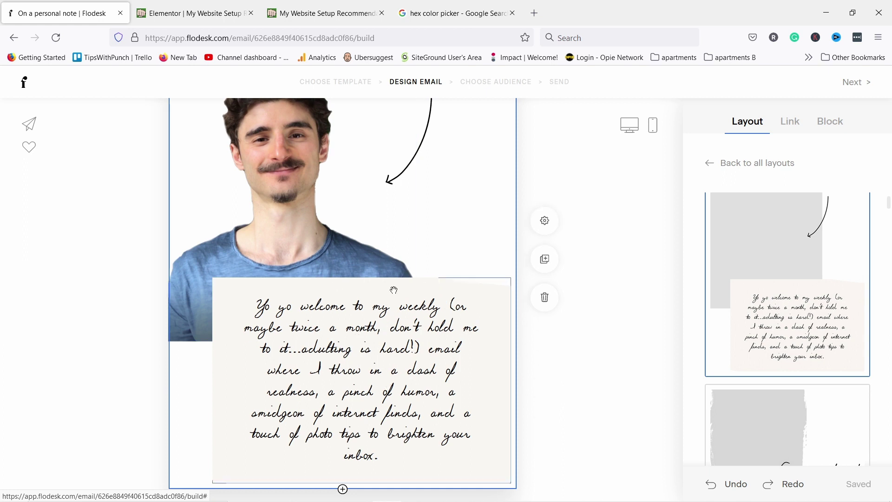
scroll(811, 263, down, 2)
scroll(811, 263, down, 10)
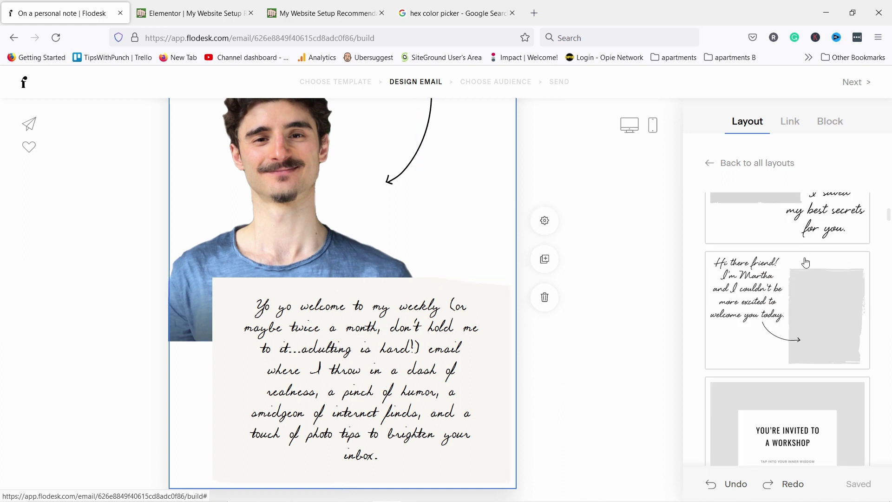
scroll(778, 255, down, 3)
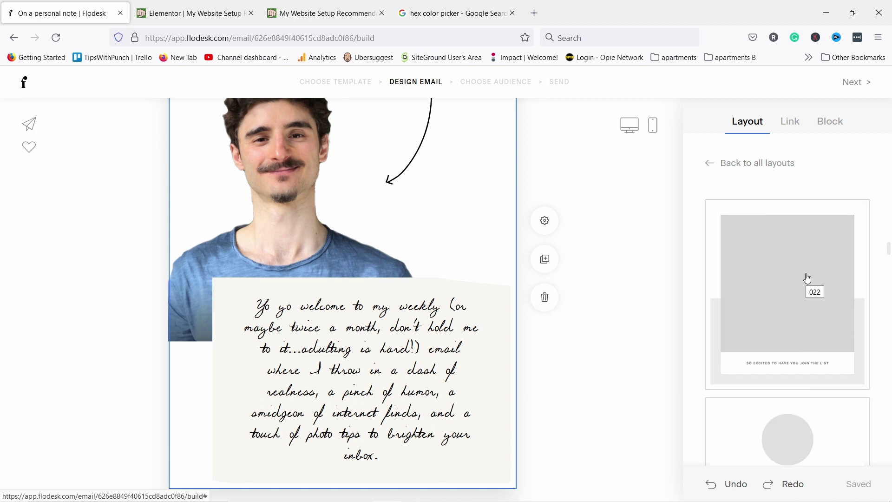
click(728, 486)
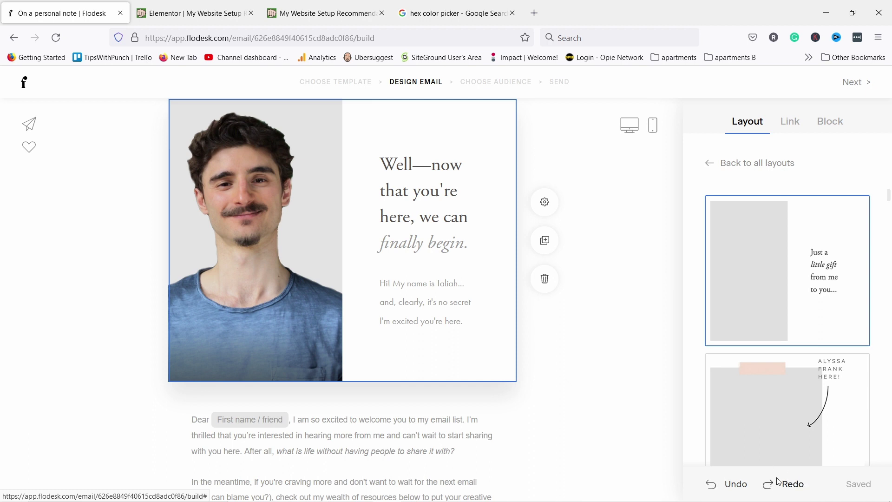
Check the photo's link options, then flip the header block so the photo sits right
click(277, 156)
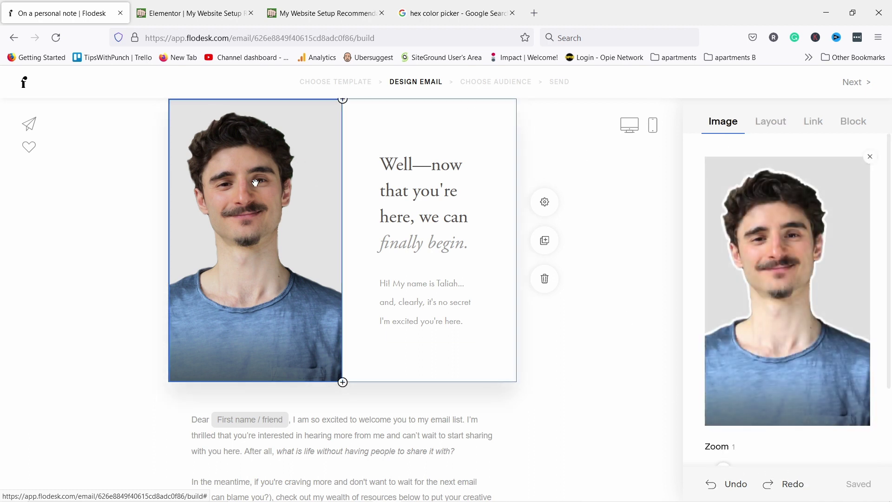
click(816, 123)
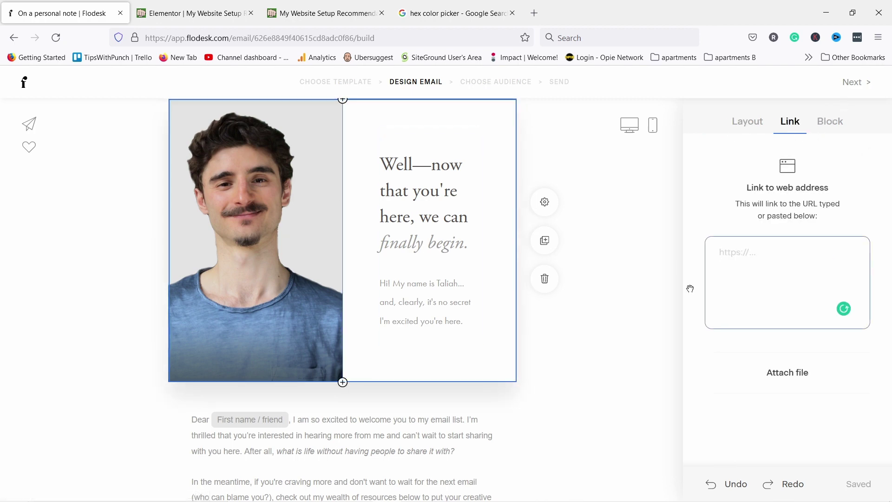
click(735, 260)
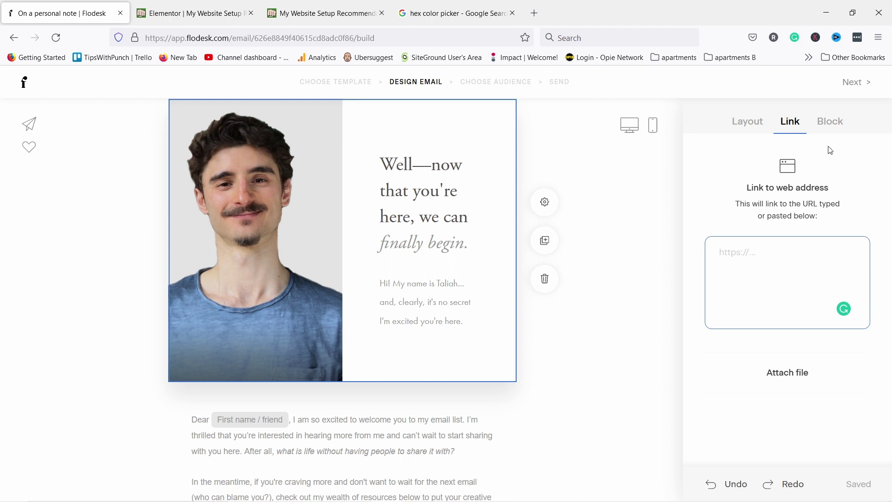
click(822, 124)
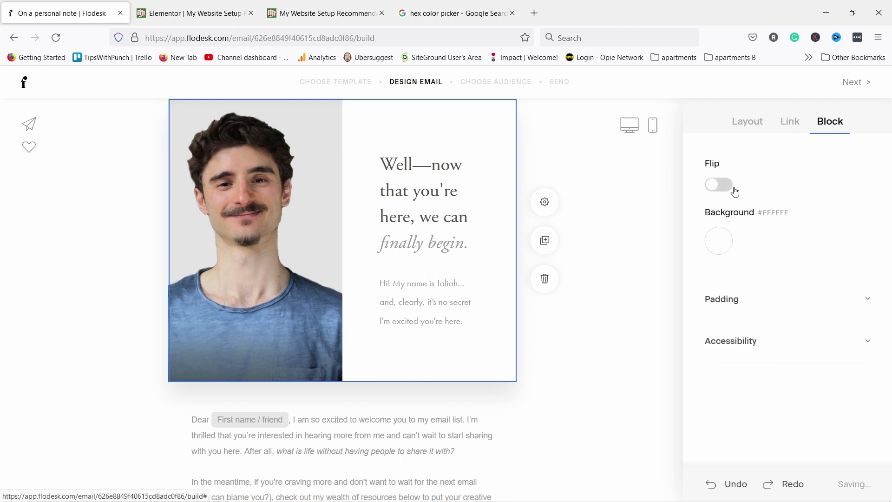
click(720, 186)
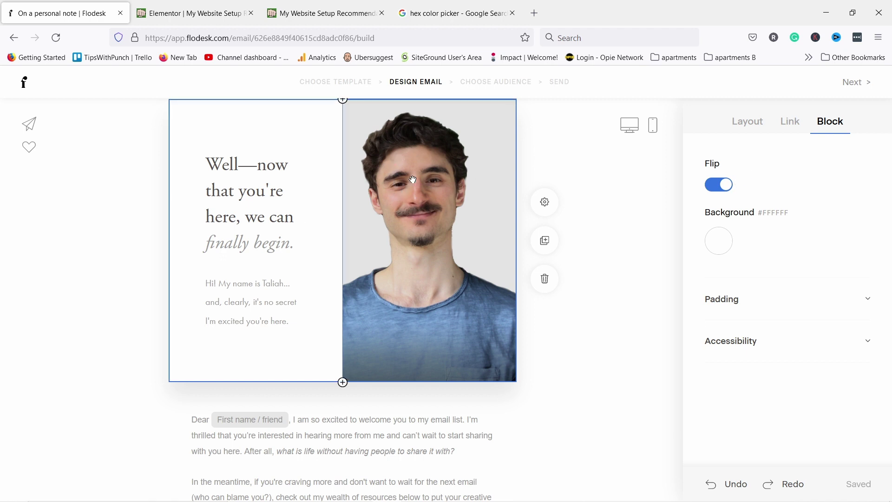
Set the header block background to pale pink #F7EDEB
click(724, 243)
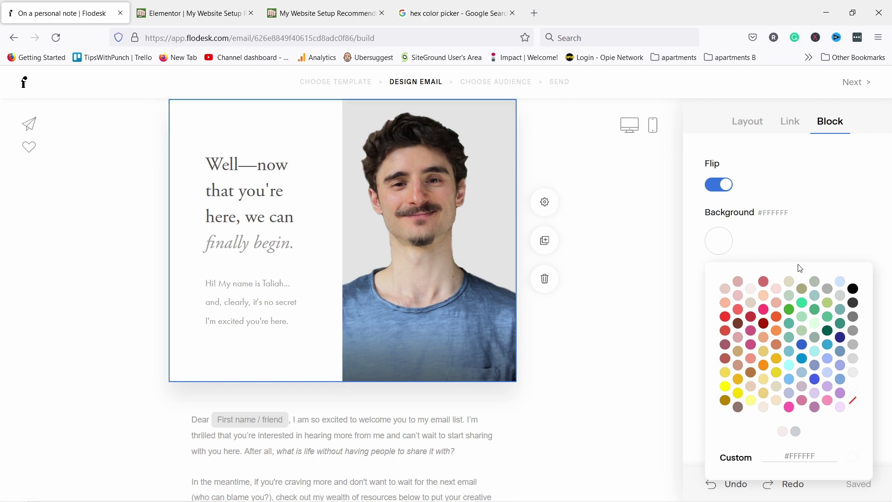
click(764, 409)
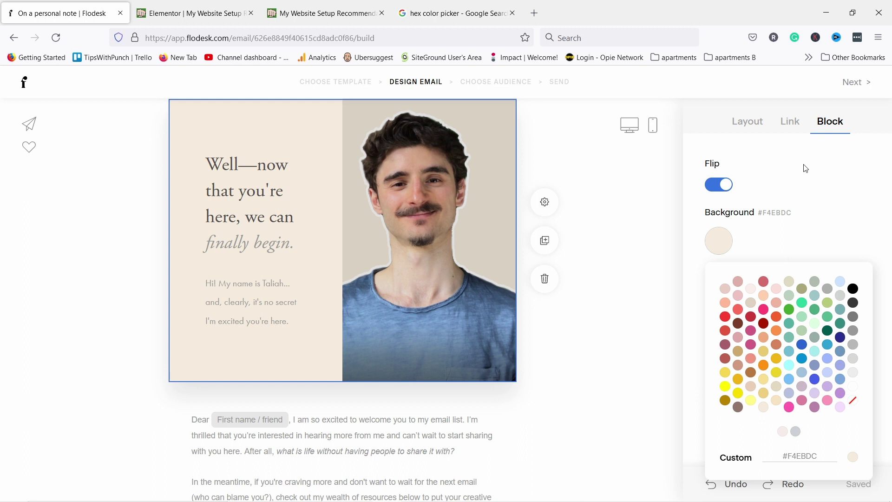
click(783, 434)
click(847, 196)
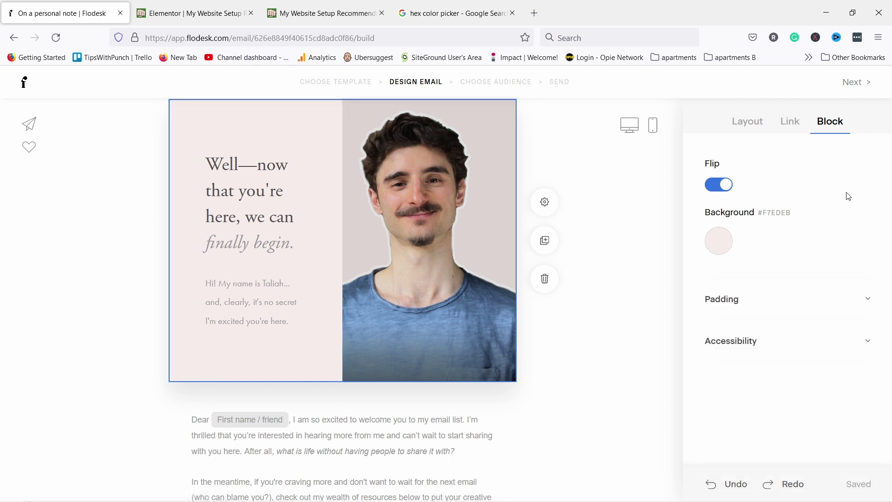
Try 50 top padding on the block, remove it again, and check the accessibility description option
click(757, 305)
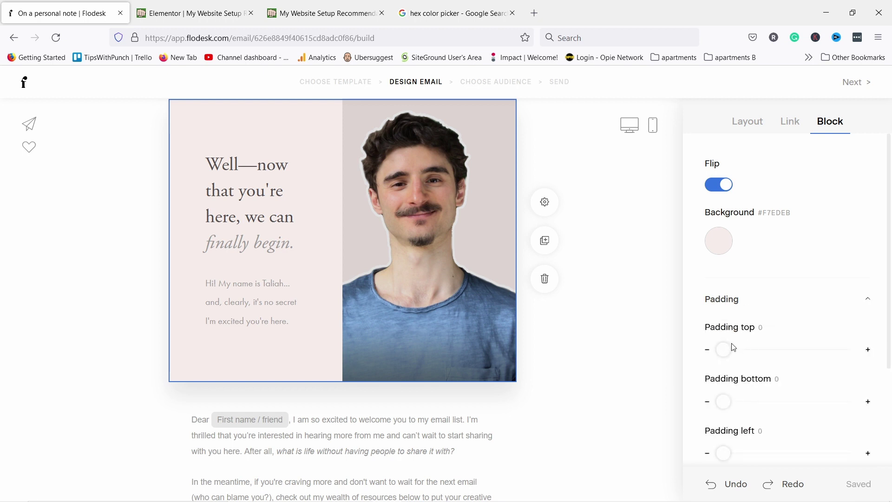
drag(723, 351, 744, 350)
scroll(370, 128, up, 1)
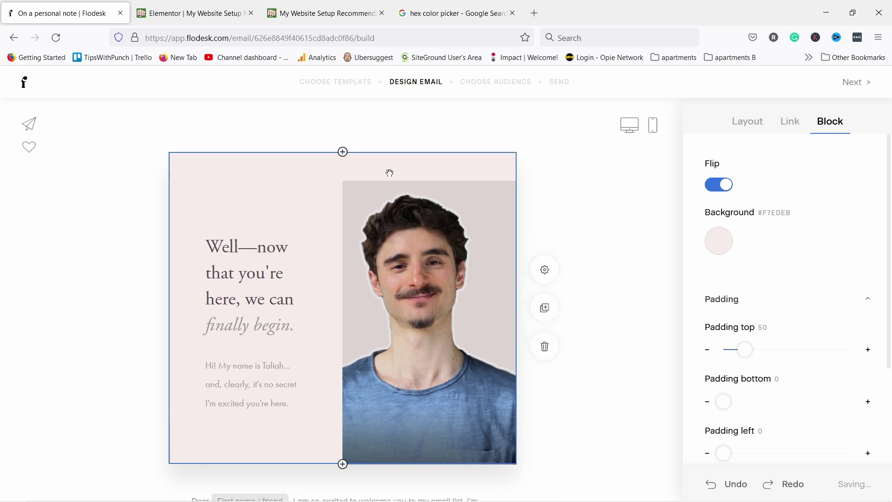
scroll(755, 373, down, 3)
drag(739, 227, 681, 225)
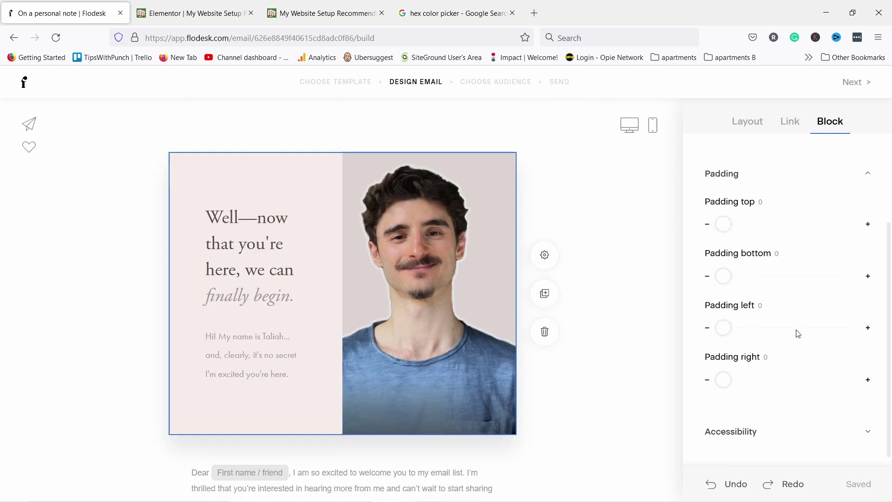
scroll(797, 333, down, 1)
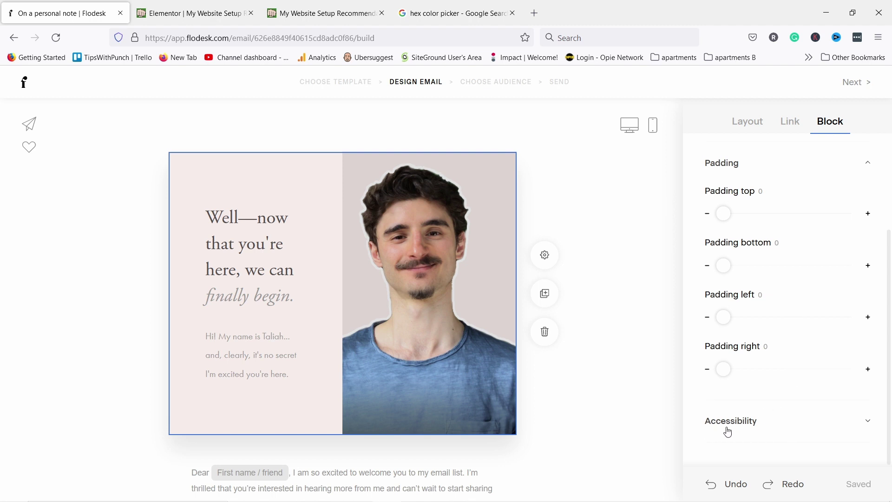
click(747, 431)
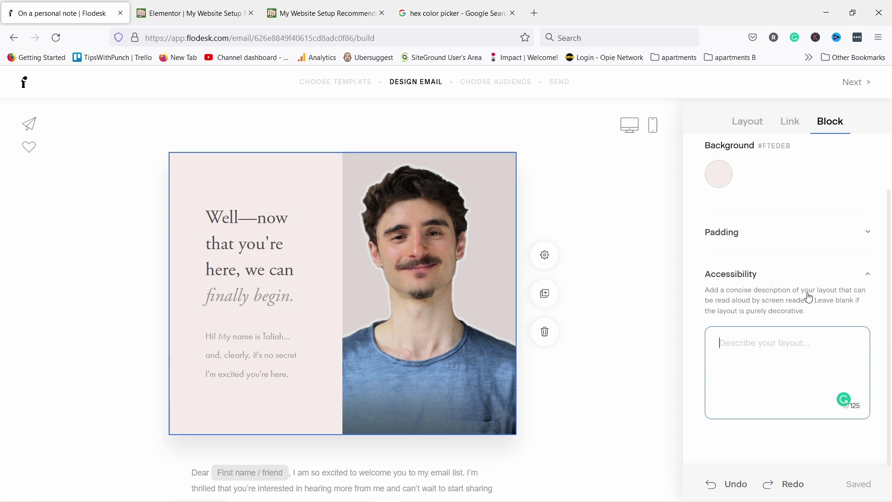
click(739, 274)
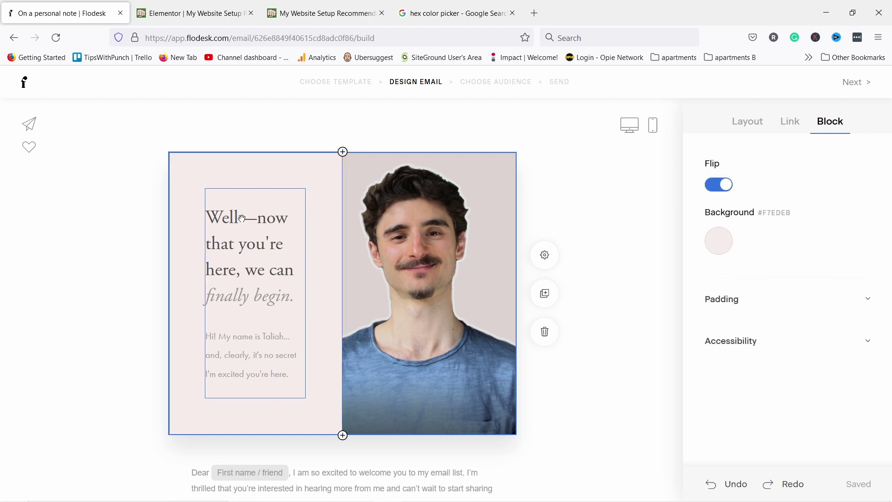
Replace the headline with '5 Tips for Being Natural on Camera'
click(258, 273)
drag(294, 270, 204, 216)
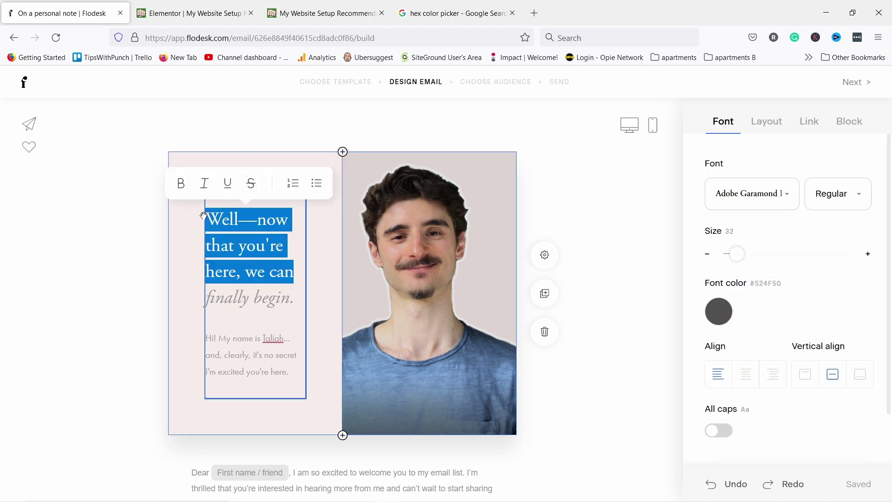
text(Hello)
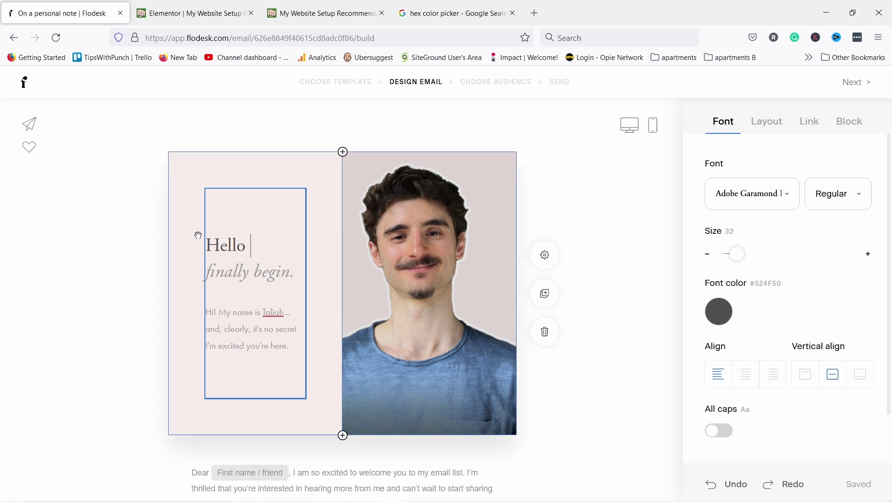
drag(208, 242, 297, 276)
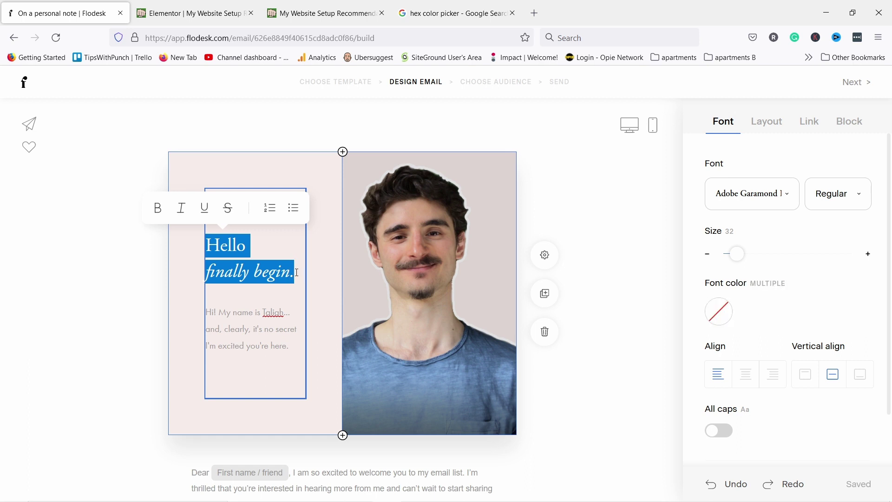
text(5 Tips for Being Natural on Camera)
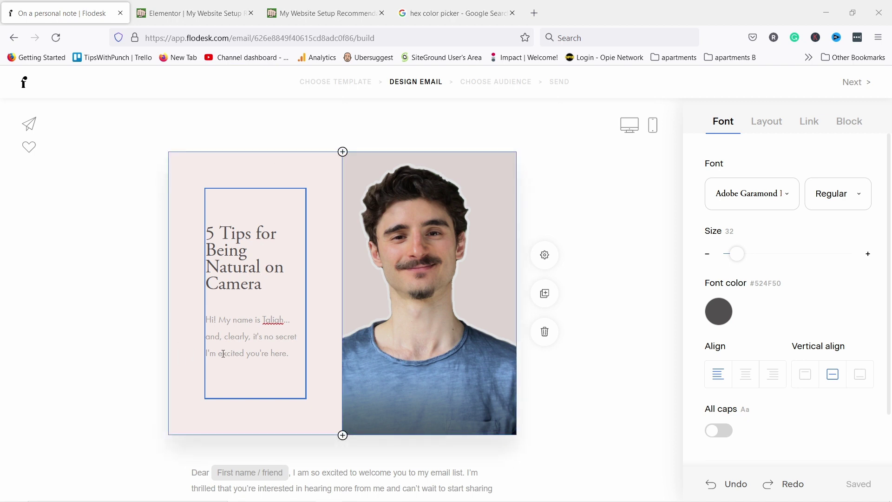
Paste the new YouTube-on-camera body paragraph and shrink its text to size 16
drag(291, 349, 201, 320)
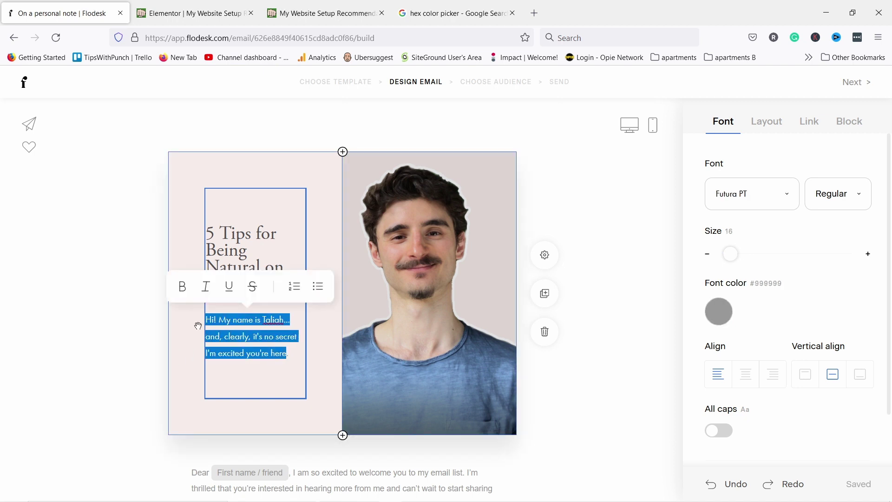
text(I find that looking and feeling good on camera is one of the toughest tasks when starting. YouTube channel is a long journey. But it's worth it.)
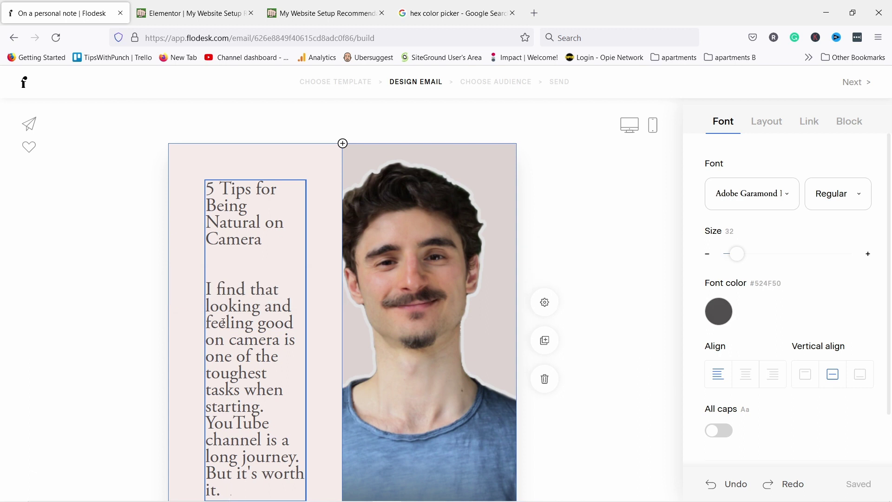
drag(215, 271, 261, 495)
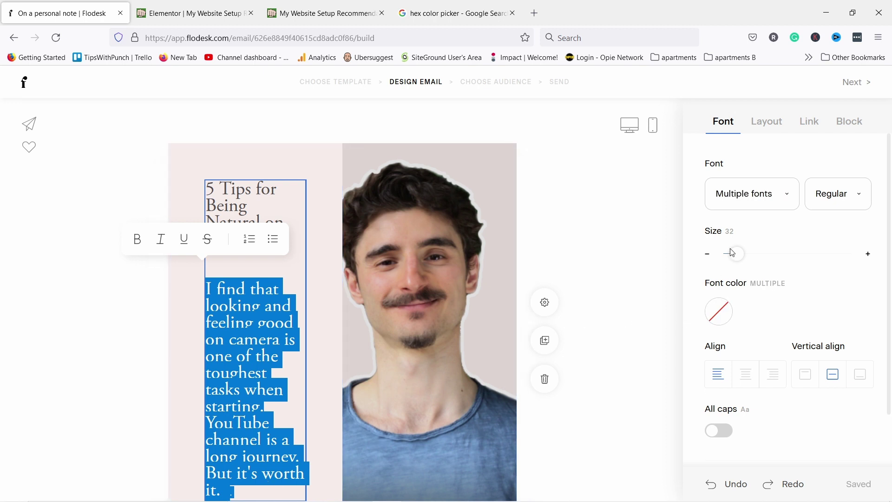
drag(738, 252, 731, 250)
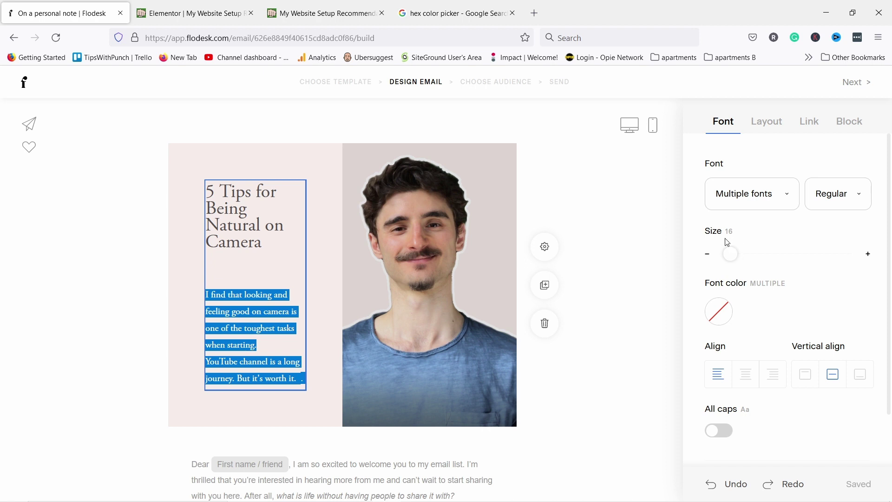
click(289, 352)
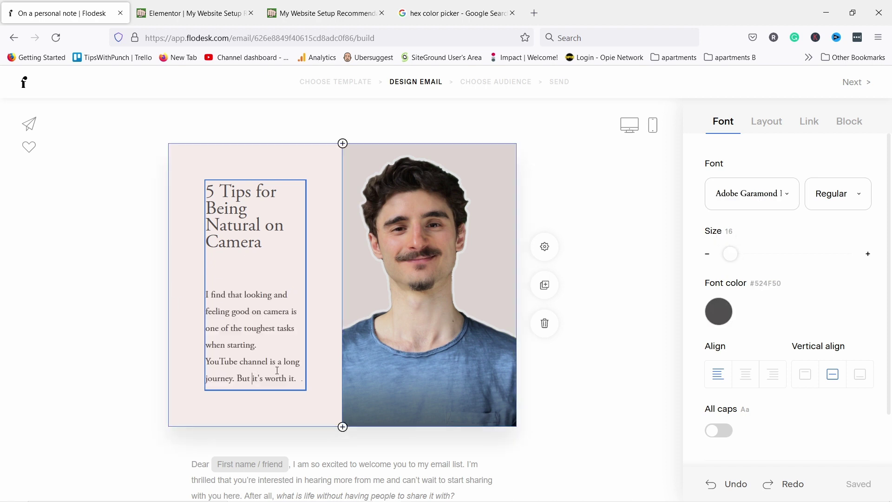
Delete the stray period after 'worth it.' and select all the header text
scroll(288, 352, down, 3)
drag(298, 255, 303, 257)
key(BackSpace)
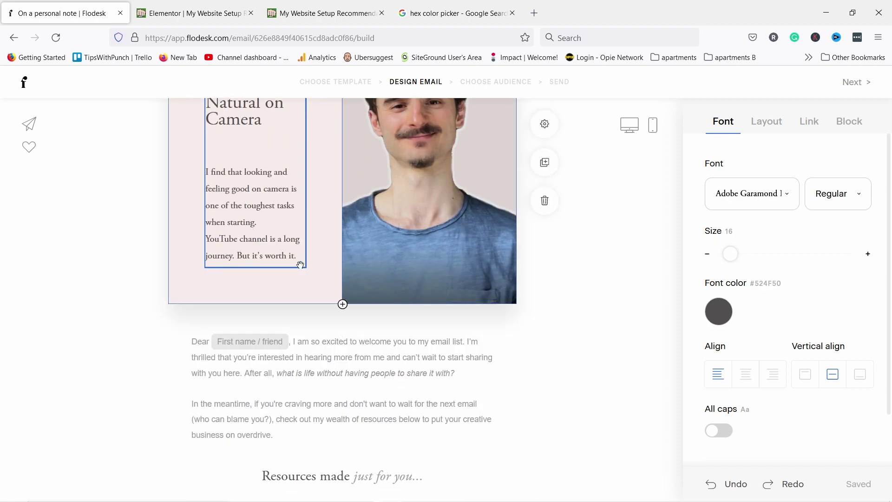
scroll(234, 181, up, 3)
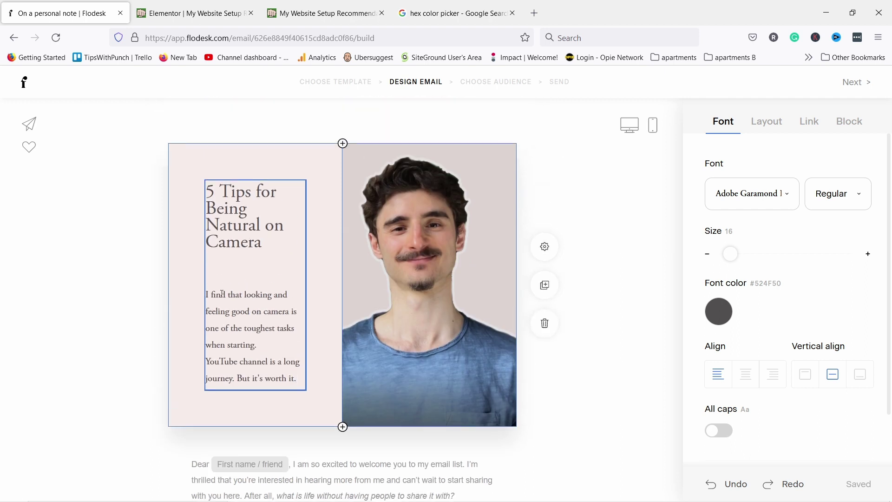
drag(209, 294, 228, 295)
click(230, 193)
key(ctrl+a)
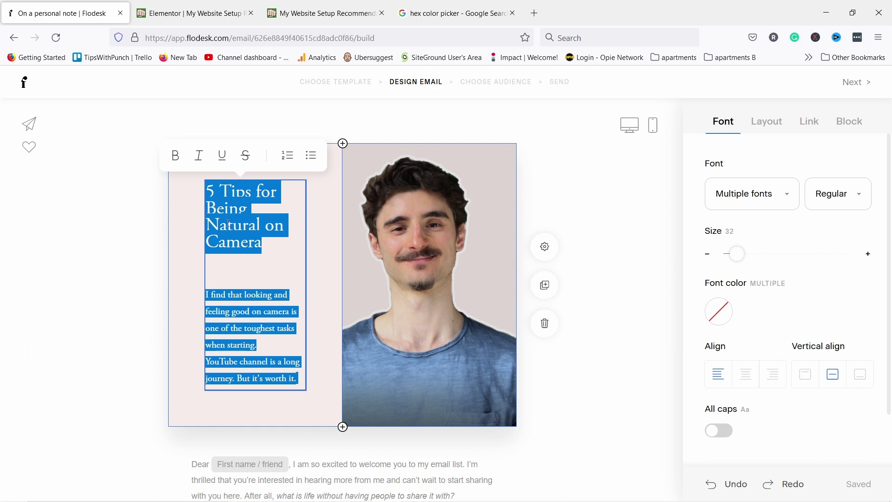
Change the header's heading and body font to Futura
click(761, 200)
scroll(751, 319, down, 7)
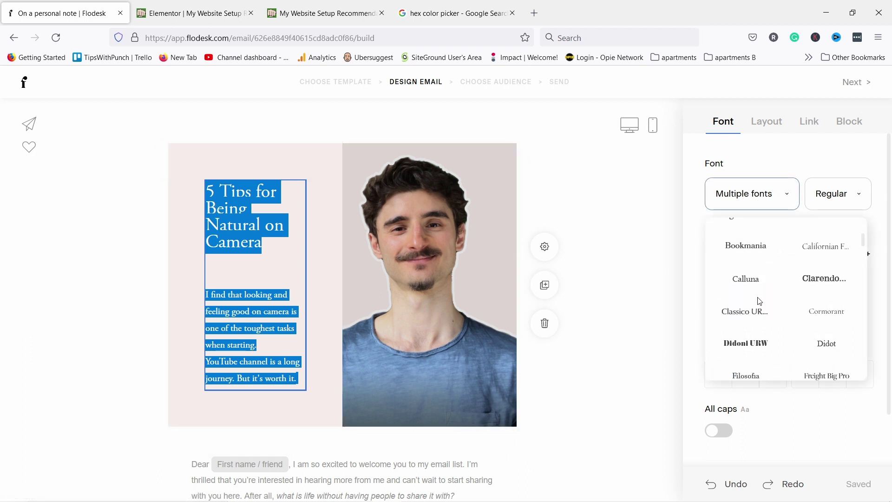
scroll(759, 300, down, 10)
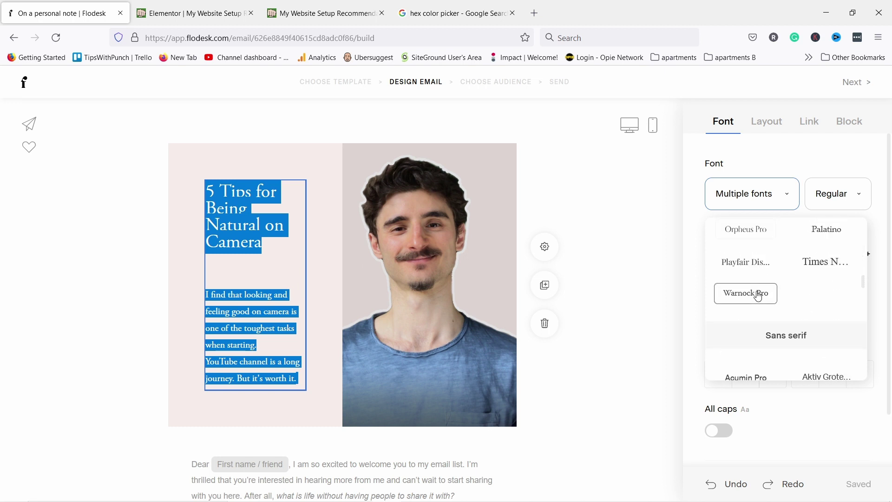
click(746, 321)
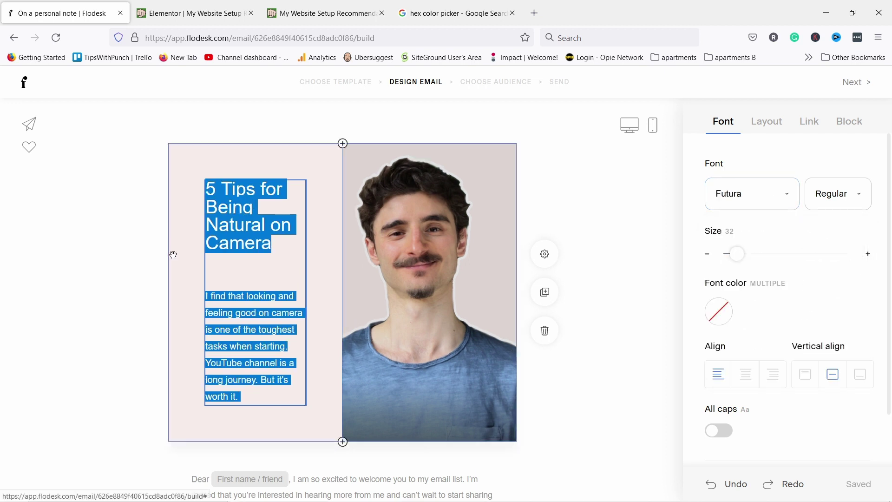
click(125, 225)
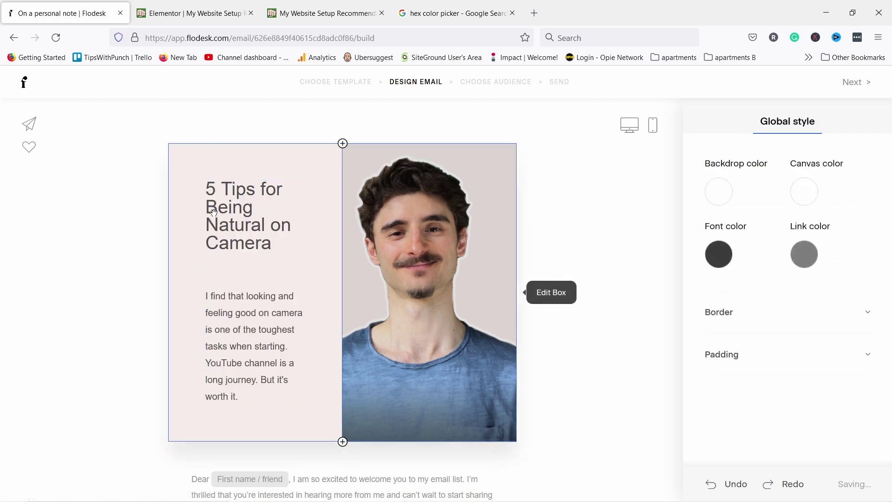
Enlarge the heading from 32 to 36 and delete the blank line beneath it
click(263, 243)
drag(263, 243, 188, 185)
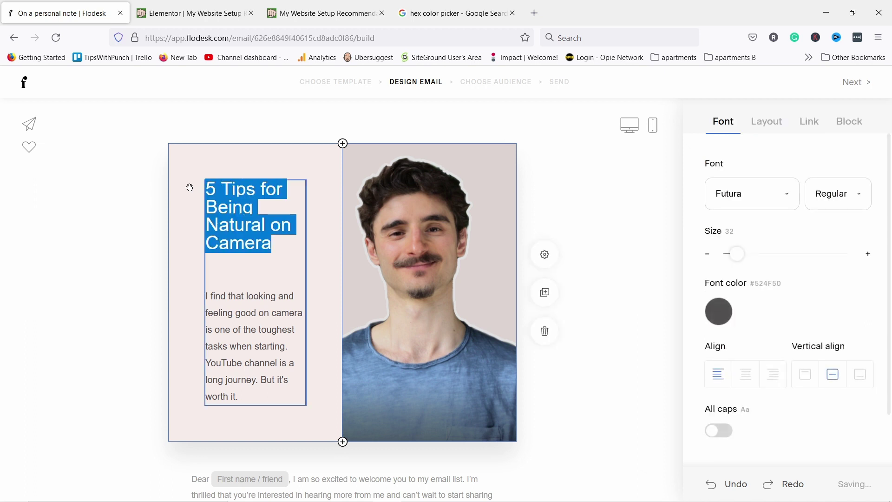
drag(739, 252, 742, 252)
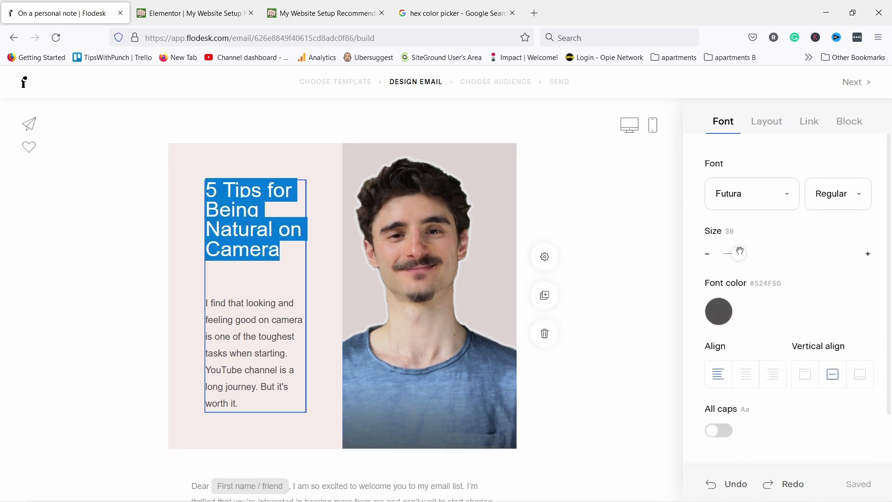
click(237, 281)
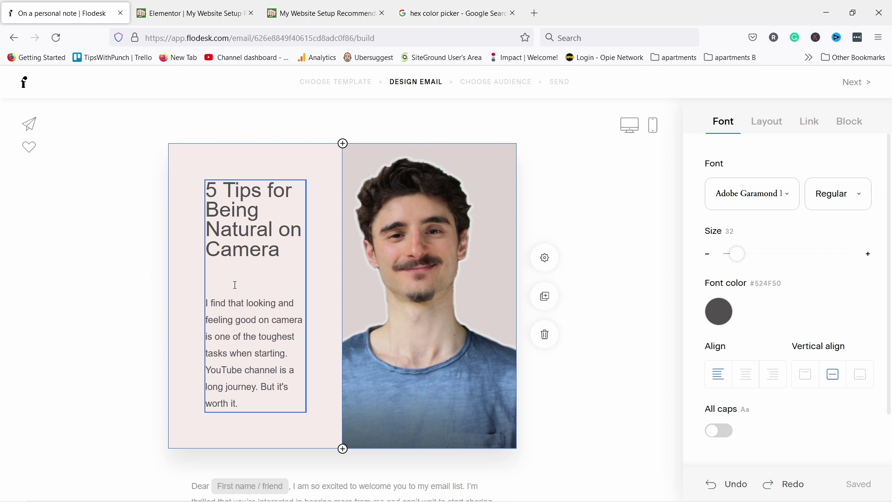
key(BackSpace)
click(222, 147)
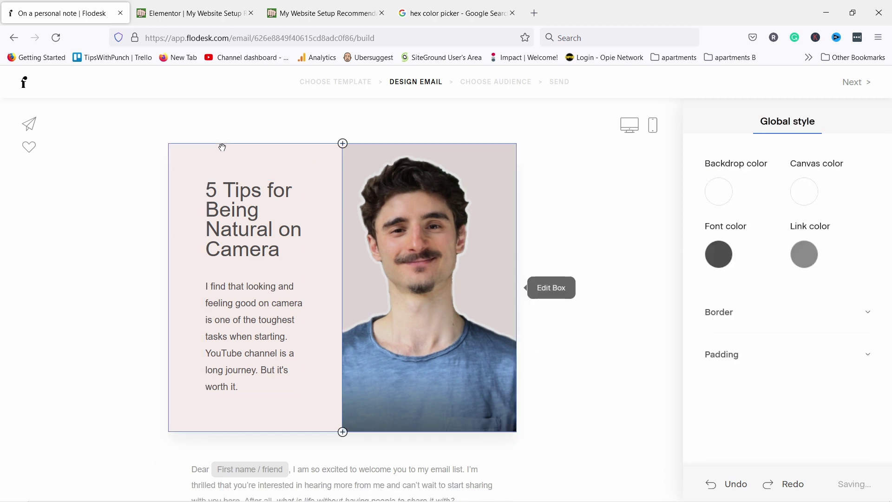
click(222, 148)
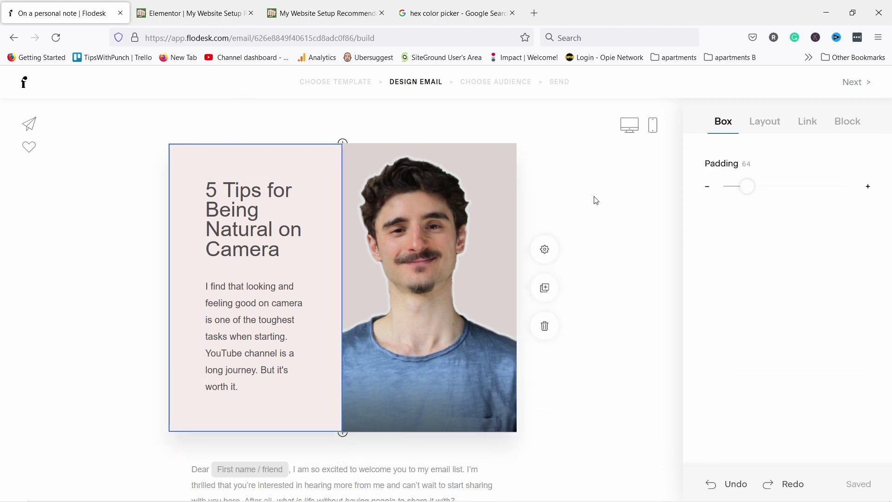
scroll(259, 232, down, 5)
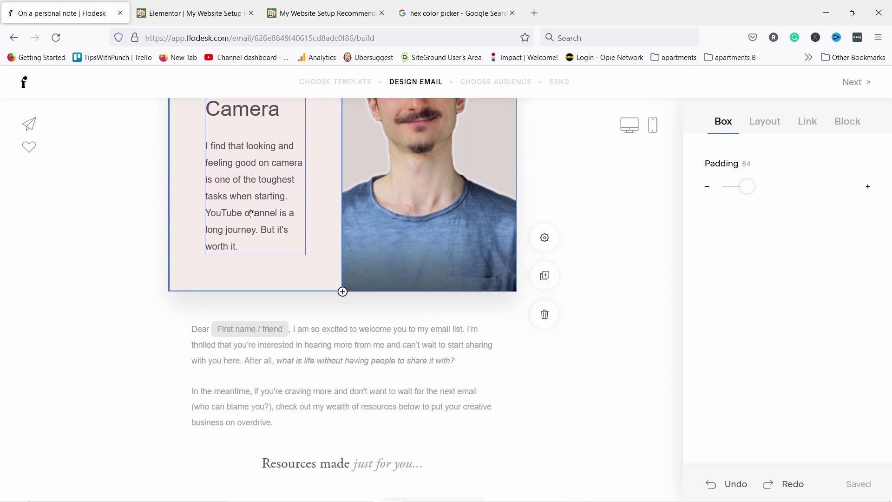
Rewrite the greeting as 'Hello' with a First name merge tag and no fallback text
click(329, 282)
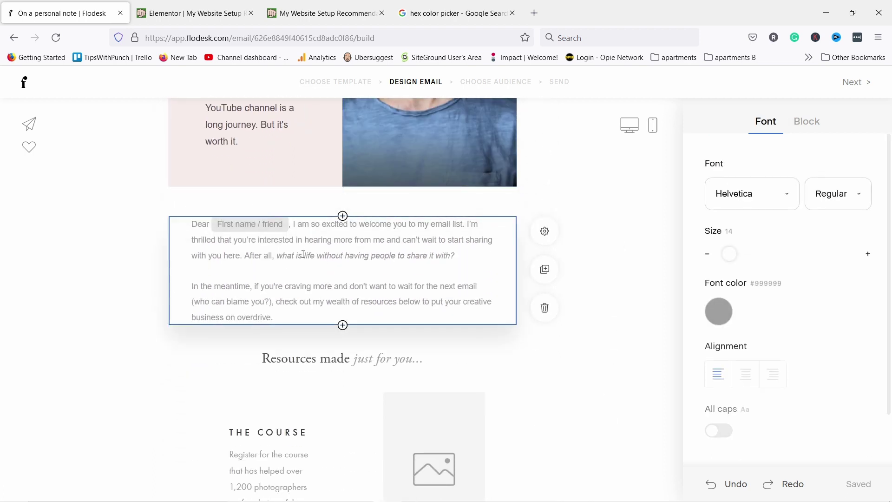
drag(280, 310, 182, 219)
text(Helol)
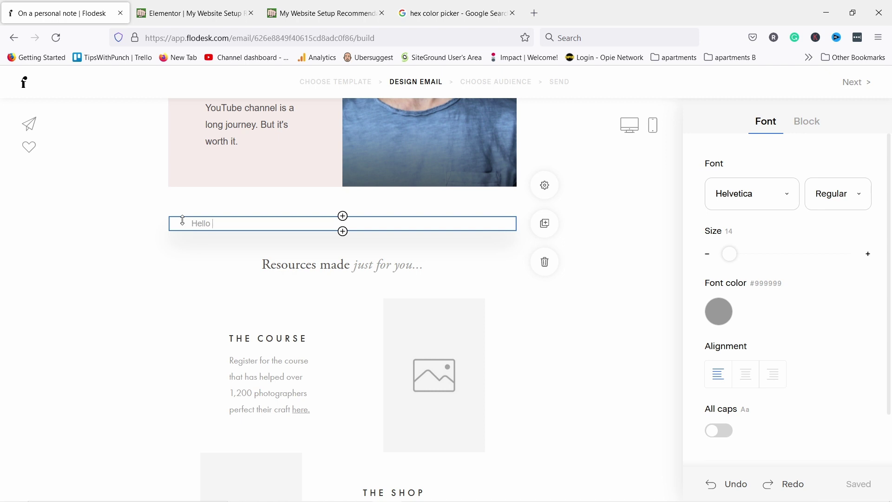
text(@)
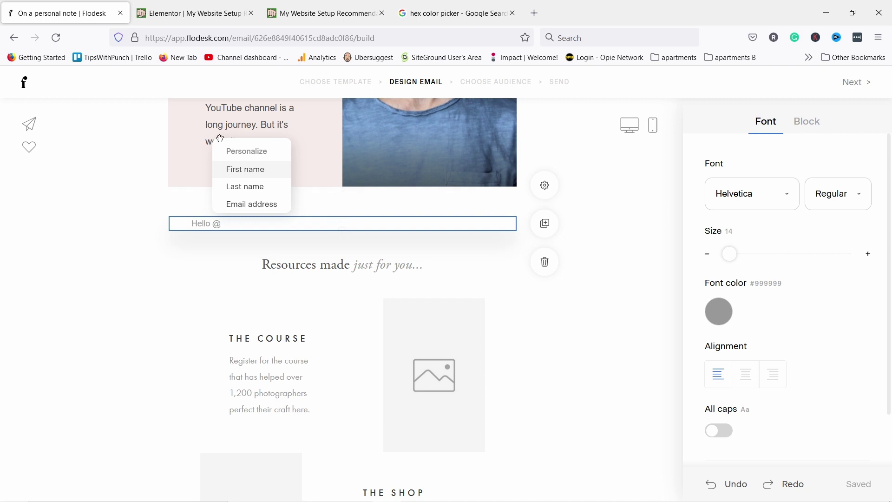
click(277, 172)
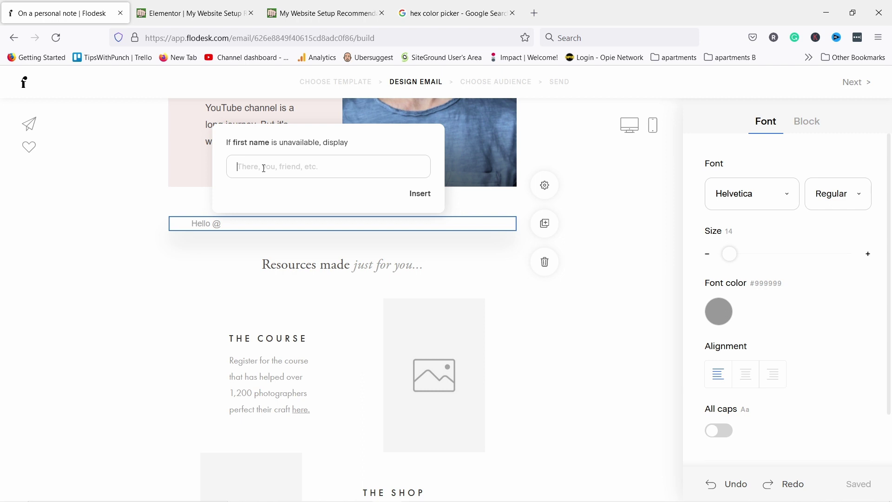
text(You)
key(BackSpace)
key(BackSpace)
text(Fri)
drag(263, 167, 228, 163)
key(BackSpace)
click(421, 194)
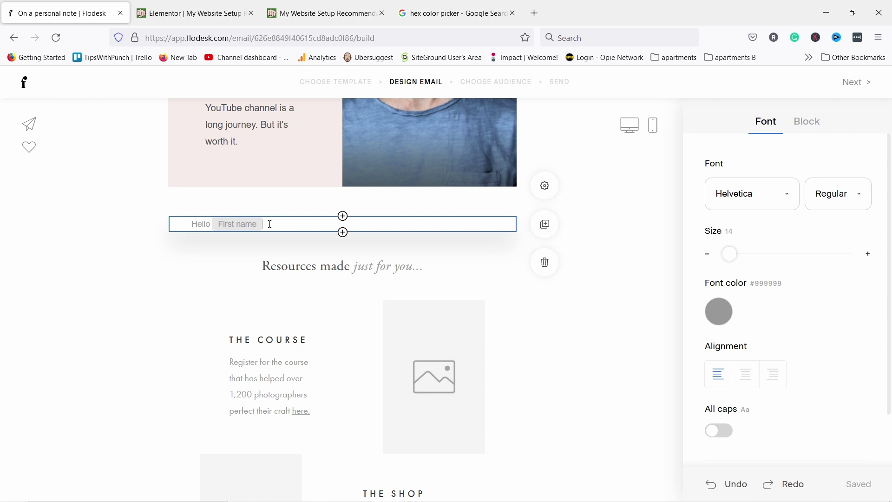
Type and remove some test text, then delete the whole greeting block
text(loingoeinrgeoin erign eorign)
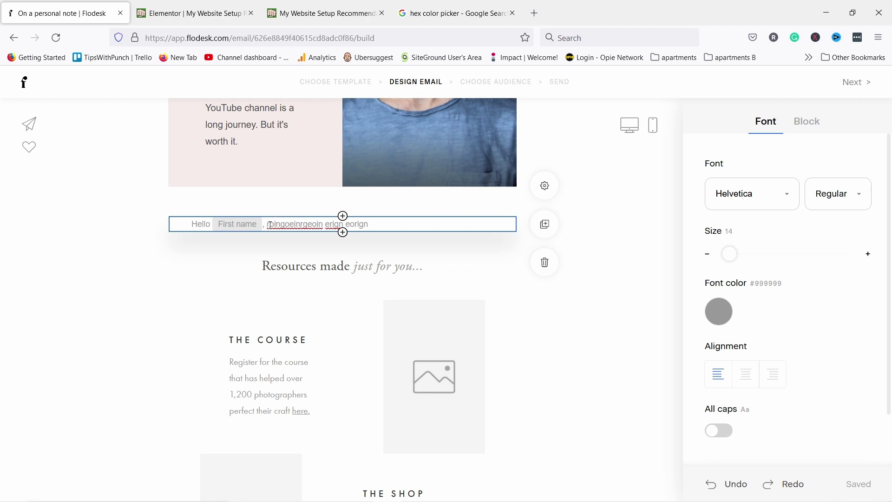
drag(268, 225, 385, 226)
key(BackSpace)
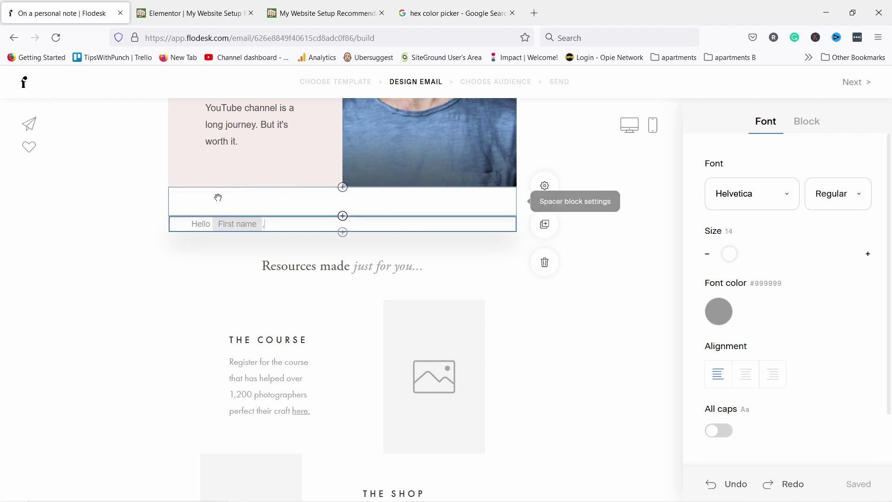
click(546, 263)
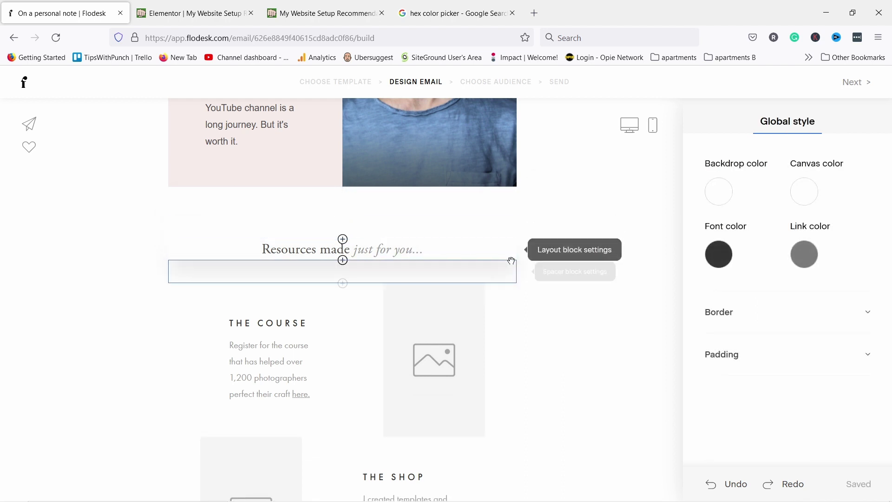
Delete the 'Resources made just for you...' heading and open the block picker below the header
click(485, 251)
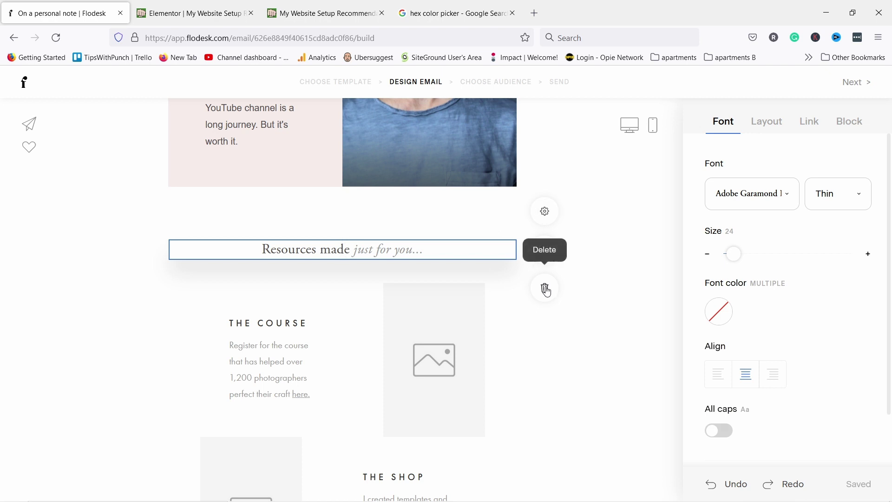
click(546, 290)
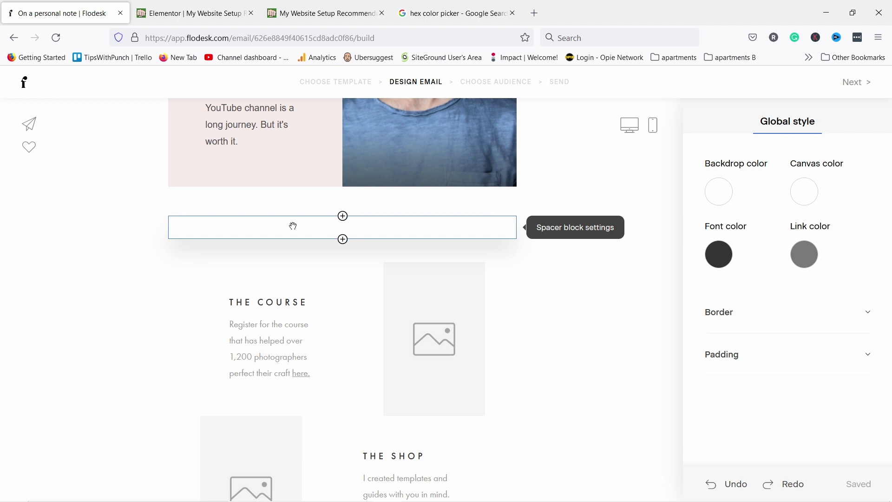
click(344, 217)
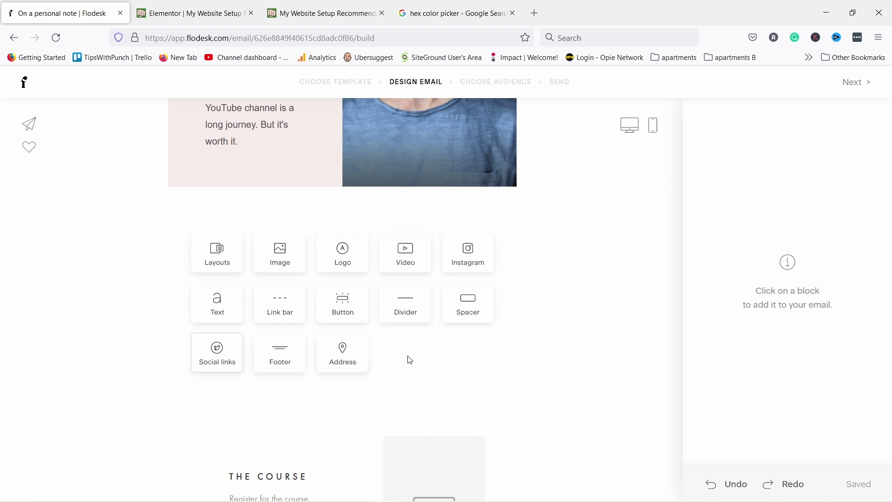
Add a video block below the header using the pasted YouTube link
click(403, 260)
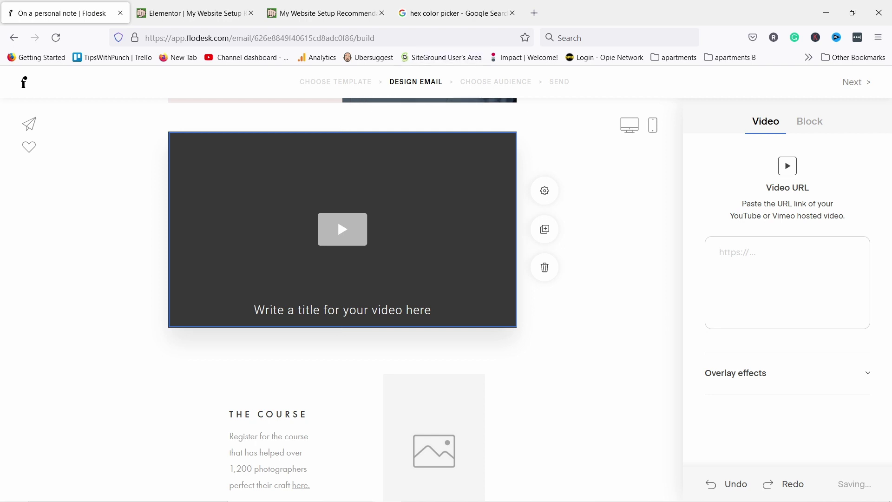
click(739, 273)
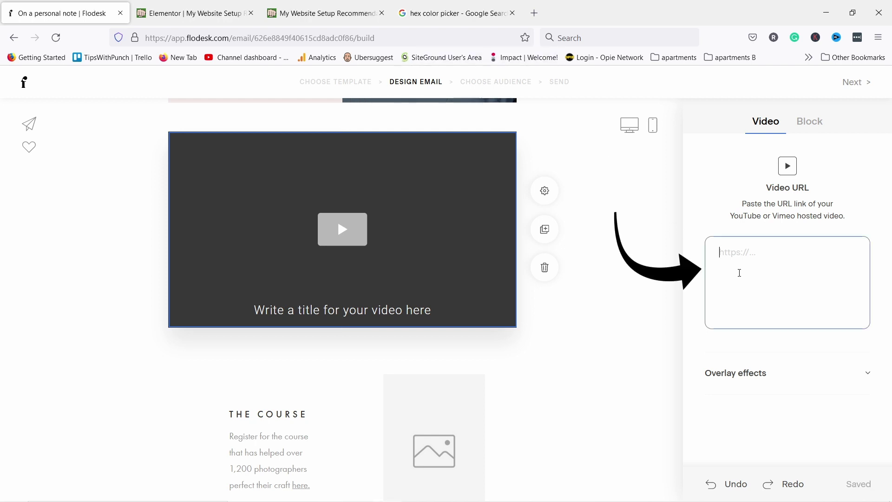
text(https://youtu.be/xX8ZH-7Wxr0)
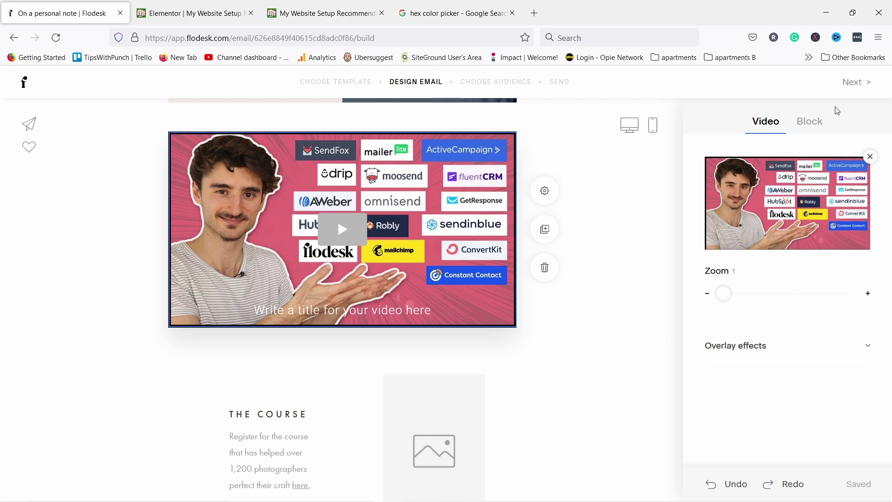
Switch off Show title in the video block's settings
click(809, 121)
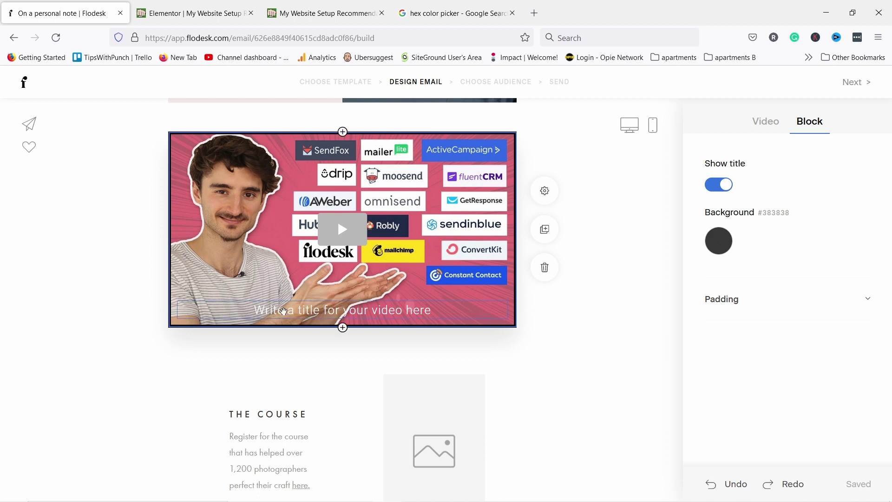
click(726, 185)
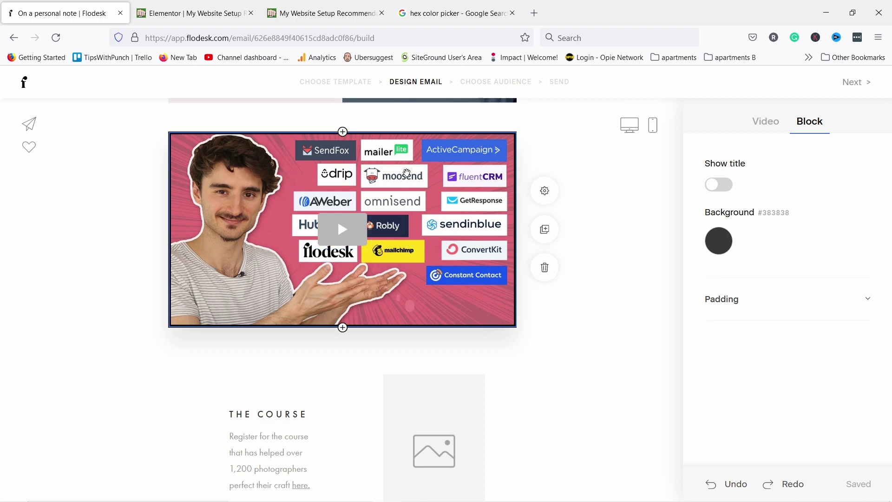
scroll(615, 230, down, 4)
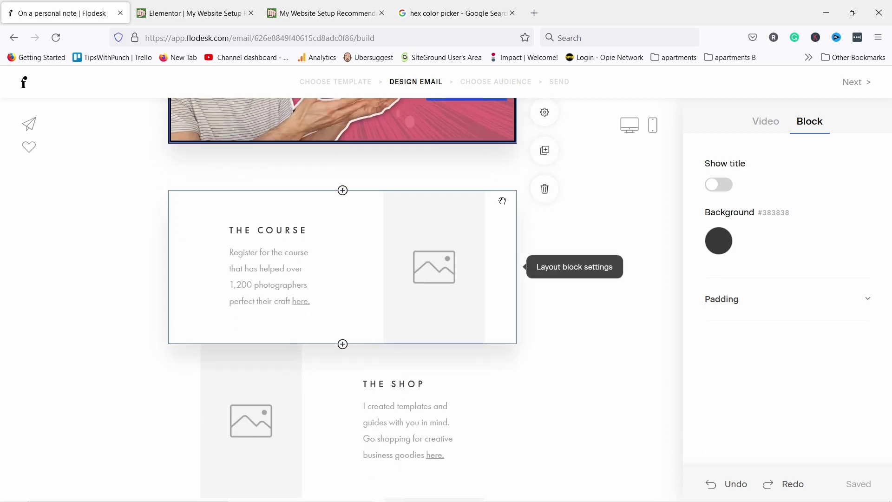
click(533, 192)
Delete THE COURSE, THE SHOP and THE BLOG sections, then bring up the block picker below the video
click(538, 239)
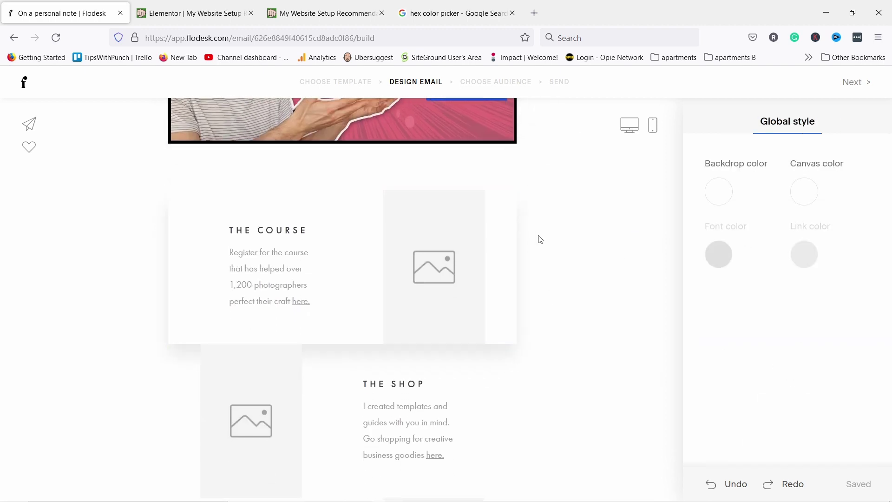
click(540, 313)
click(543, 304)
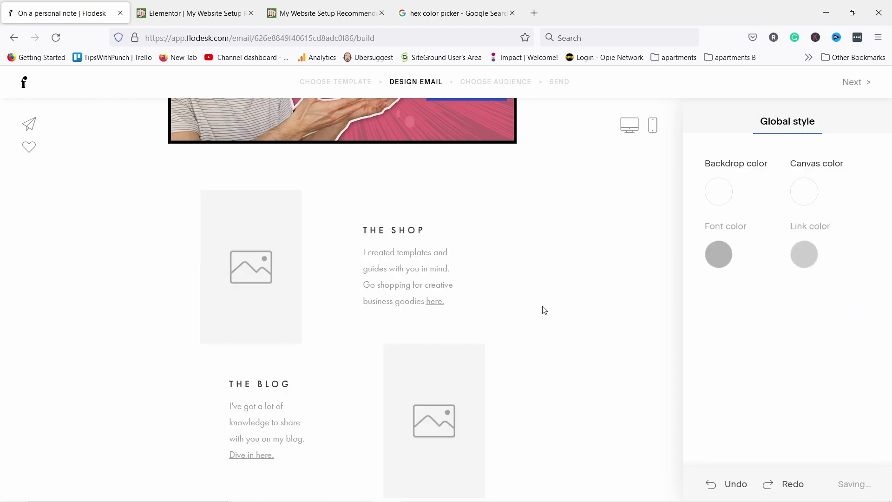
click(478, 271)
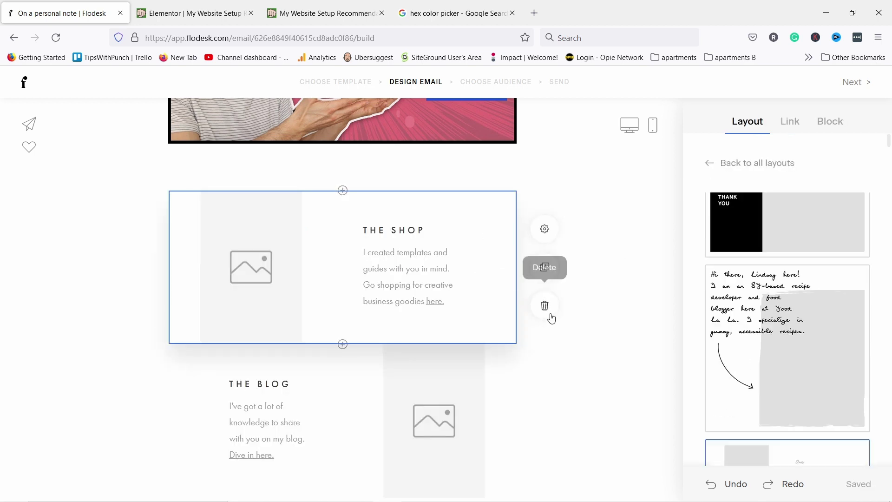
click(545, 306)
click(512, 257)
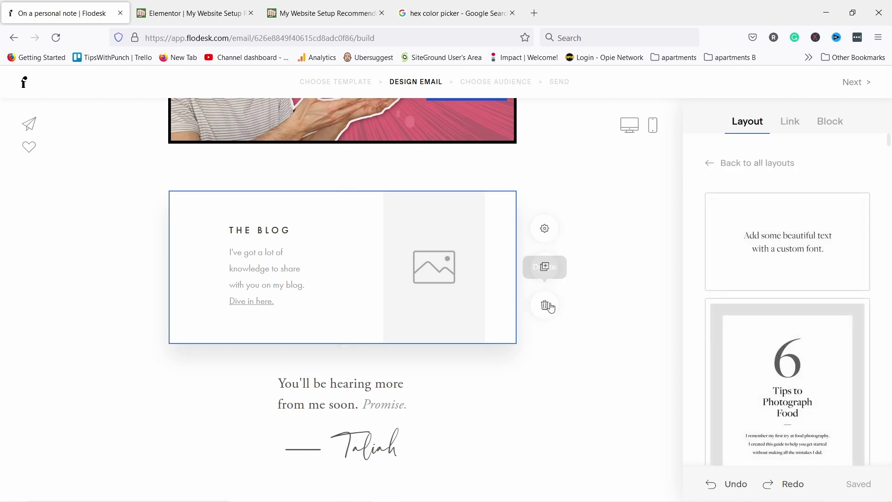
key(Delete)
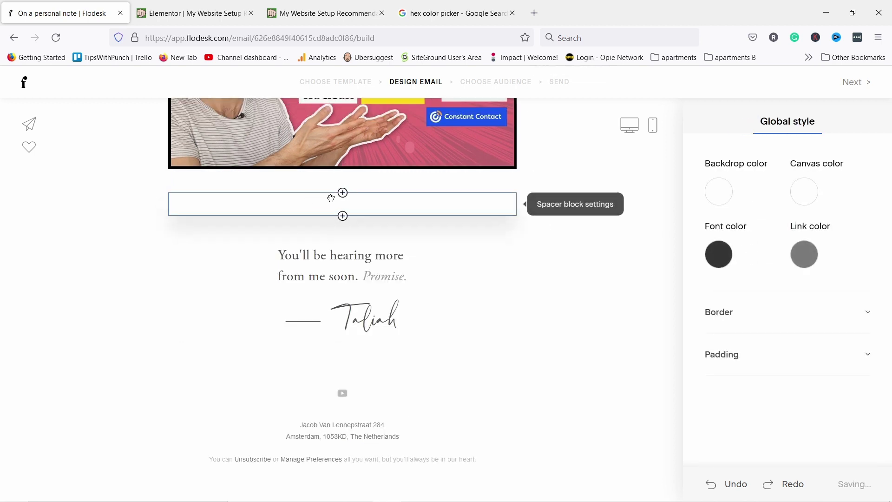
click(343, 194)
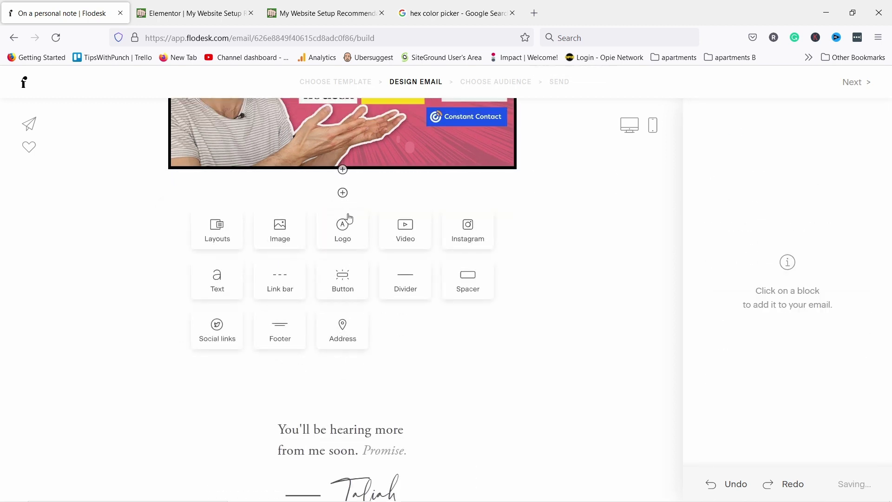
Insert a layout block below the video and apply the On the blog layout
click(217, 242)
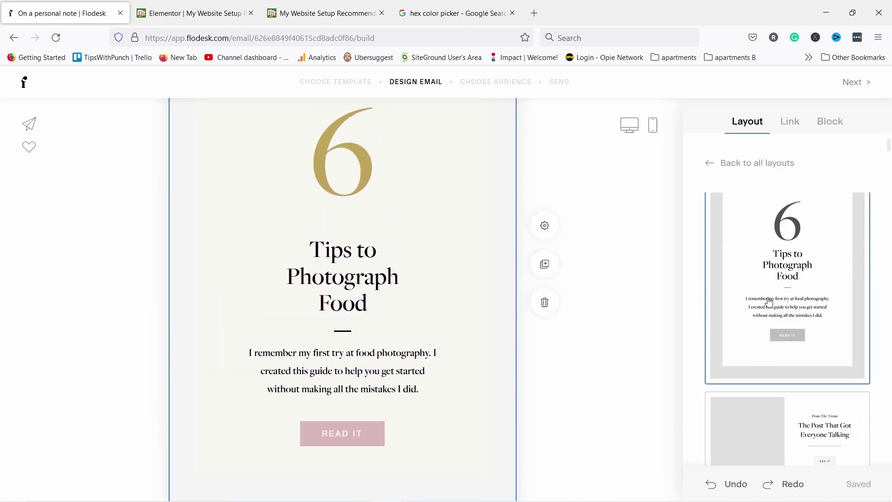
scroll(783, 343, down, 5)
scroll(792, 335, down, 10)
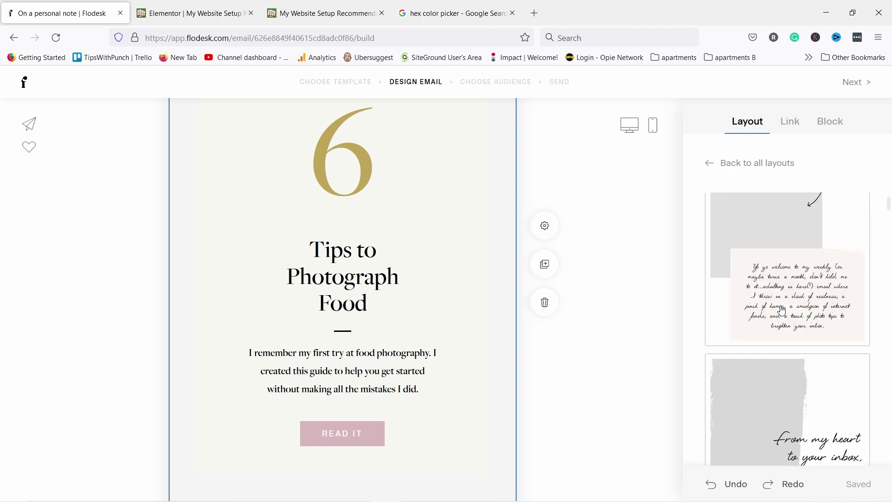
scroll(774, 277, down, 5)
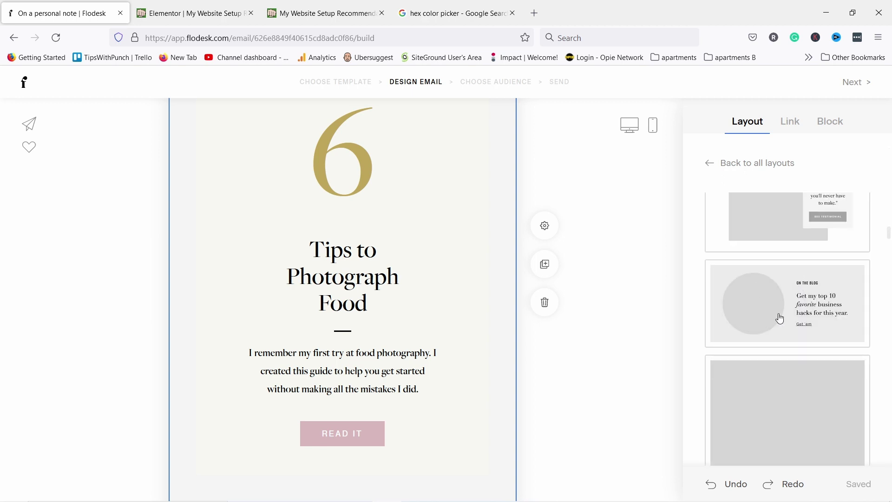
click(795, 299)
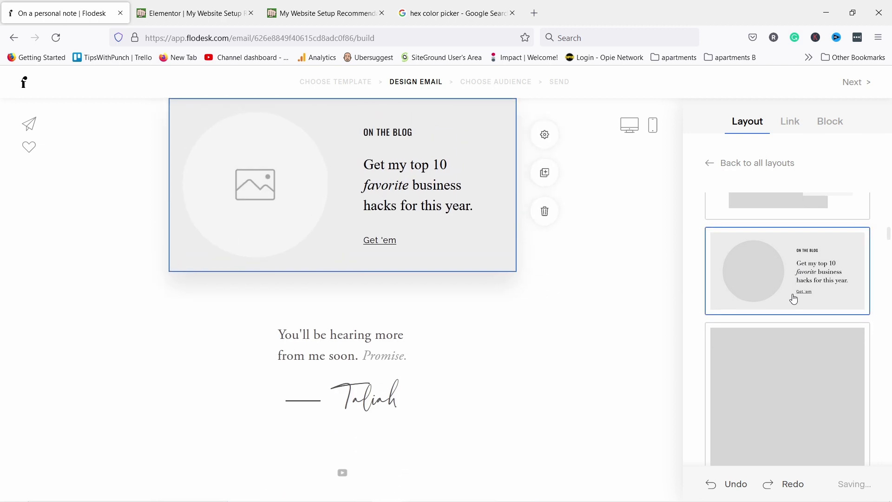
Try the Welcome to the list layout, then delete the added layout block
scroll(541, 195, up, 2)
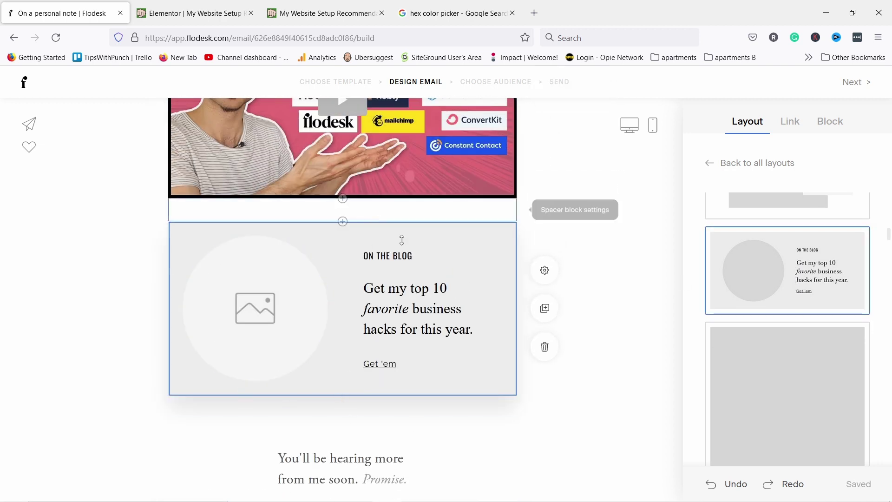
scroll(761, 308, up, 5)
scroll(751, 266, down, 3)
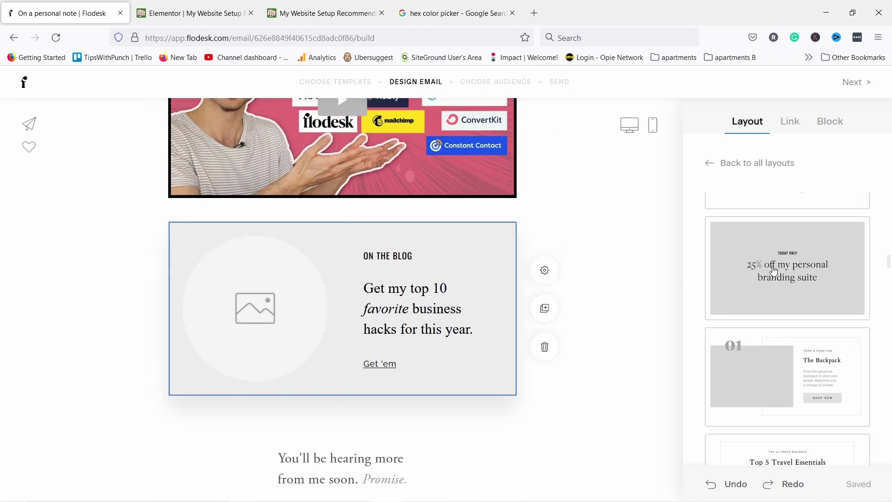
scroll(774, 272, down, 5)
scroll(775, 272, down, 5)
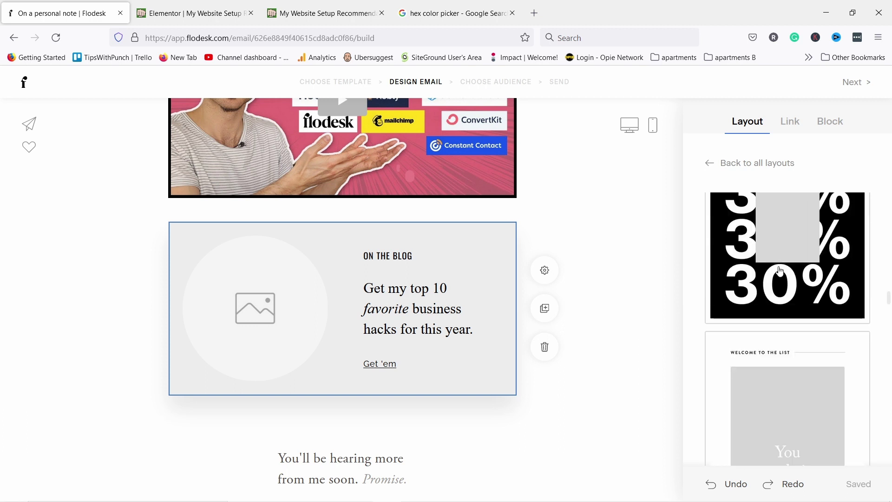
click(784, 257)
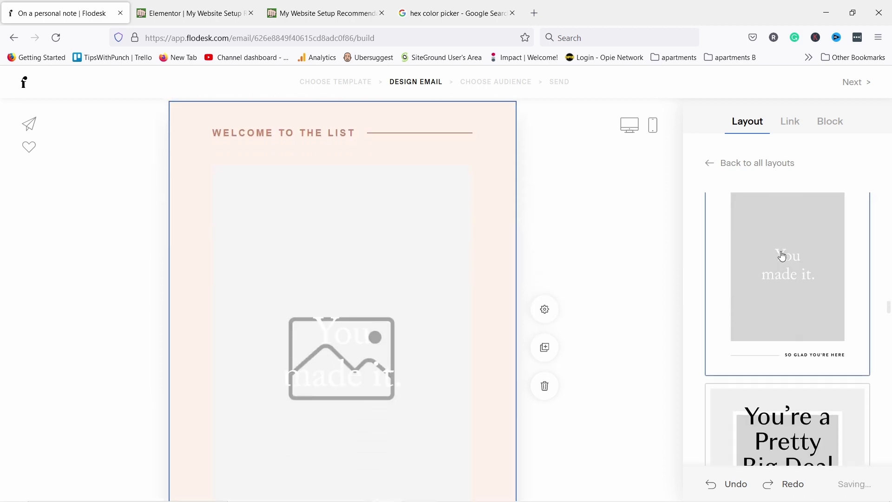
scroll(781, 258, down, 3)
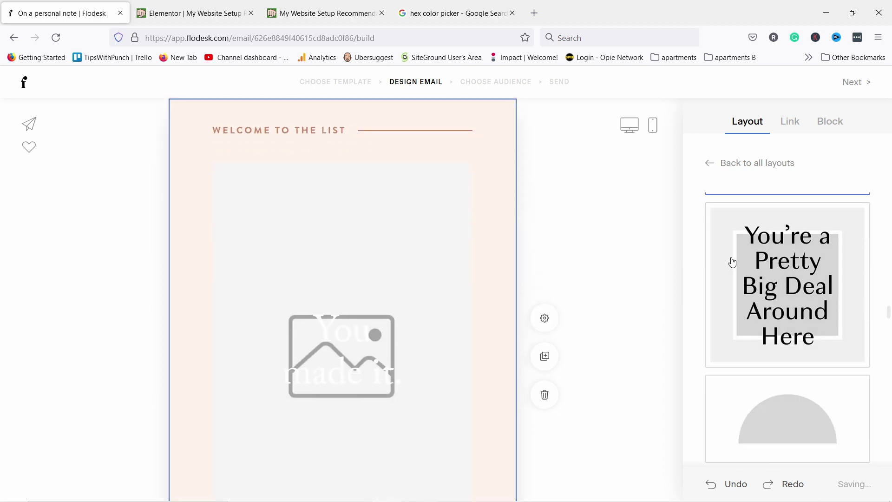
click(546, 396)
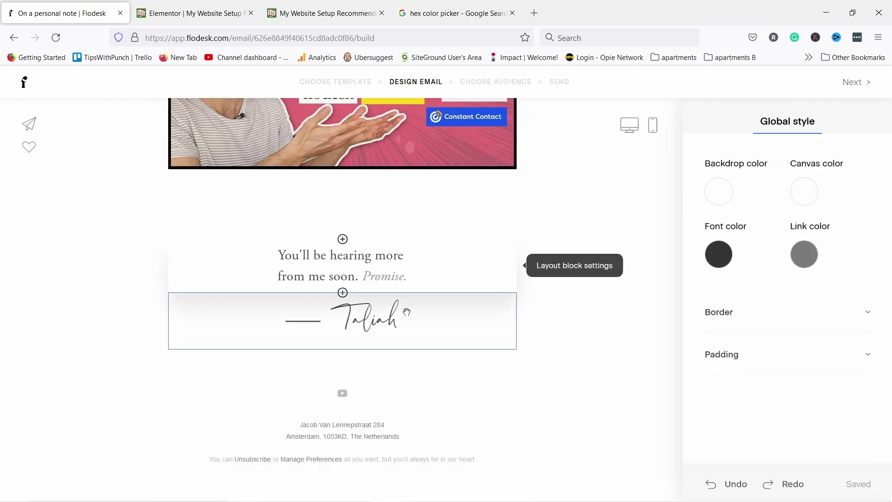
Delete the handwritten signature block and the empty spacer under the video
click(421, 316)
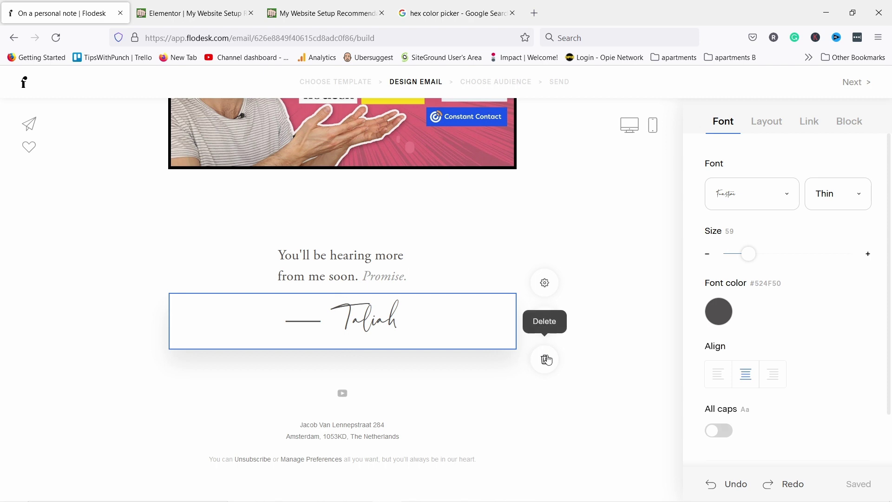
click(544, 359)
click(434, 255)
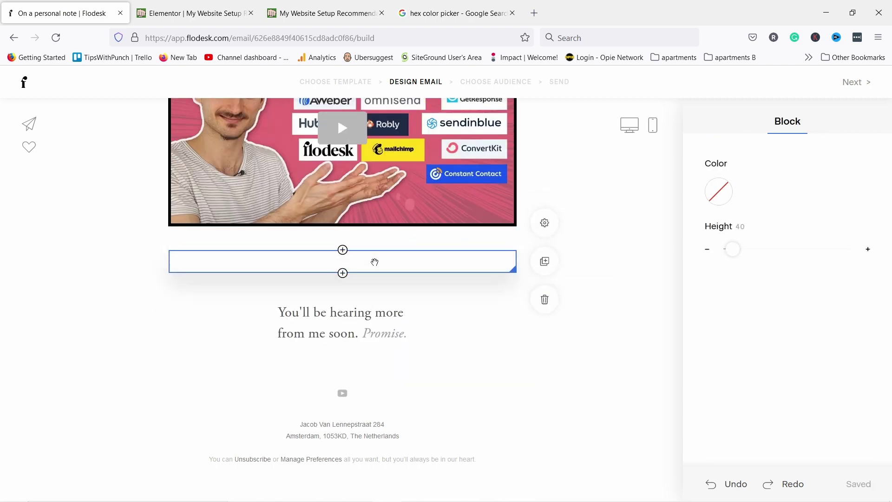
click(549, 304)
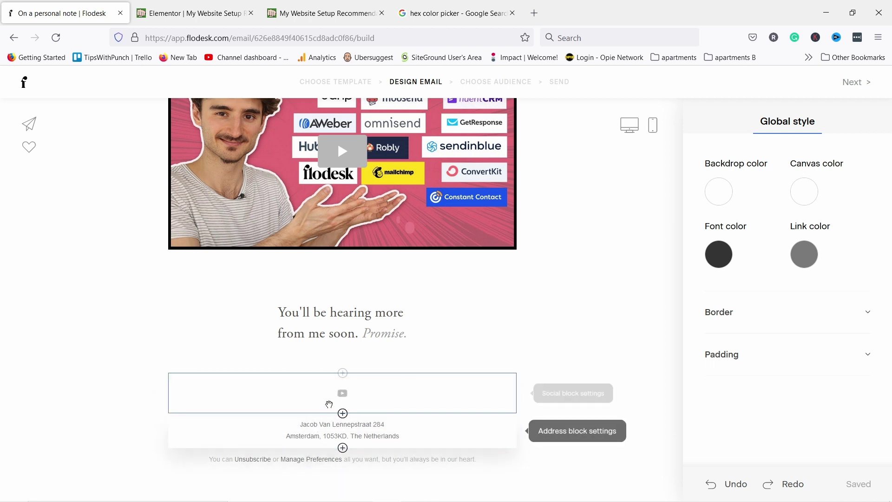
click(319, 424)
click(674, 183)
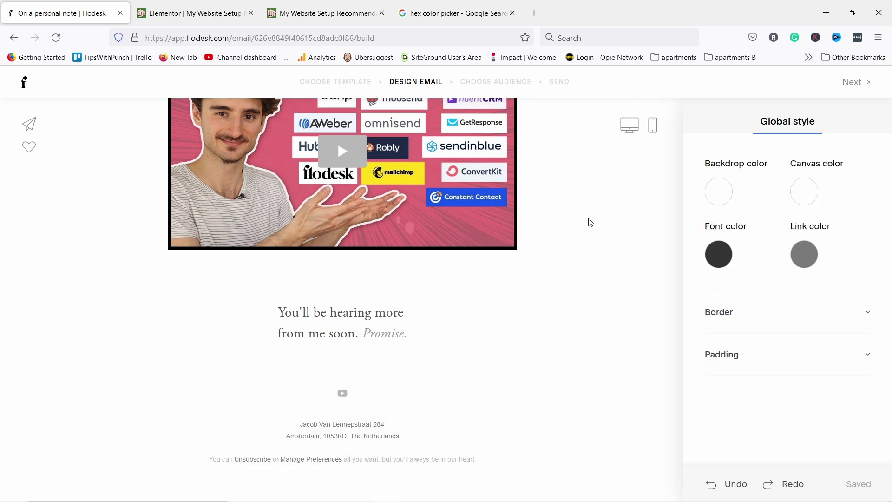
scroll(599, 216, up, 9)
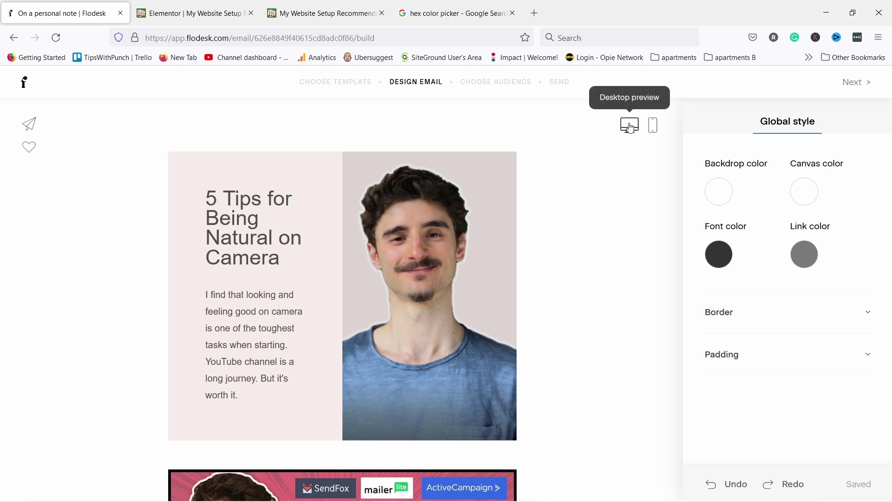
click(654, 125)
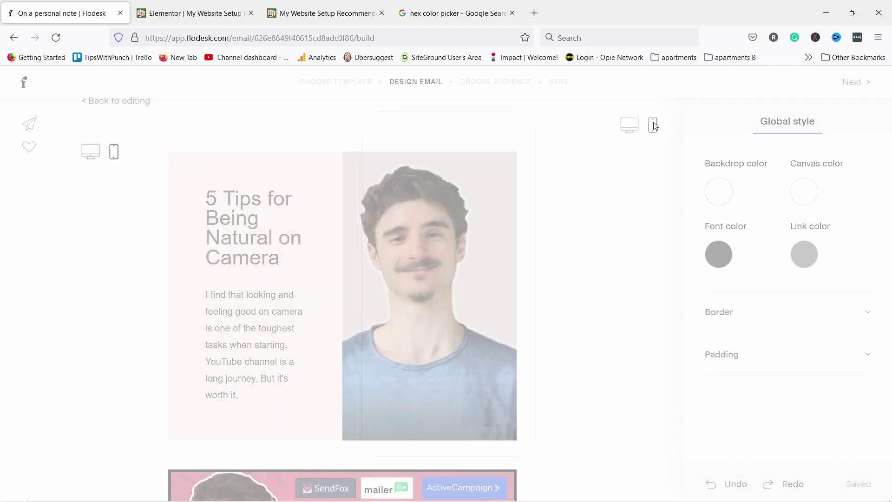
scroll(457, 211, down, 3)
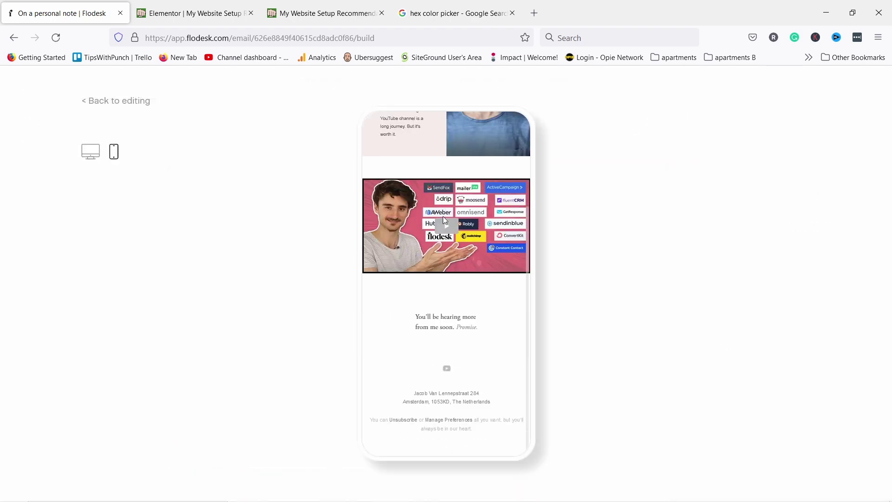
scroll(443, 217, up, 3)
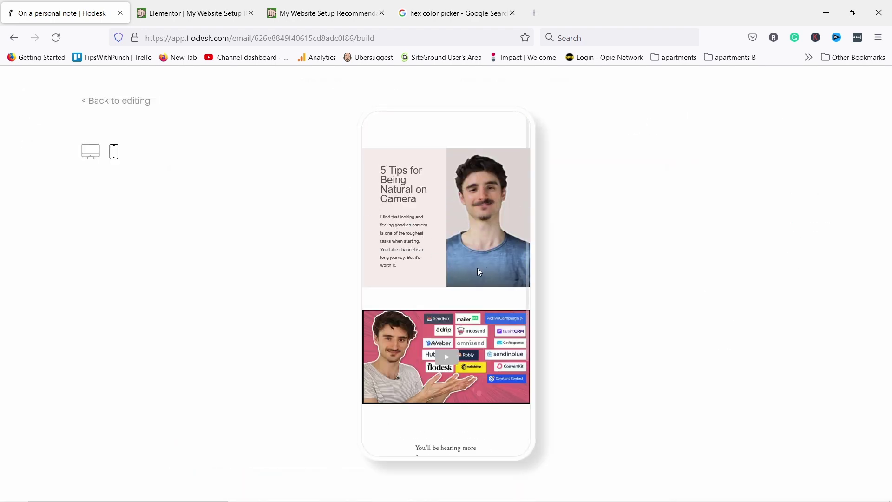
click(123, 101)
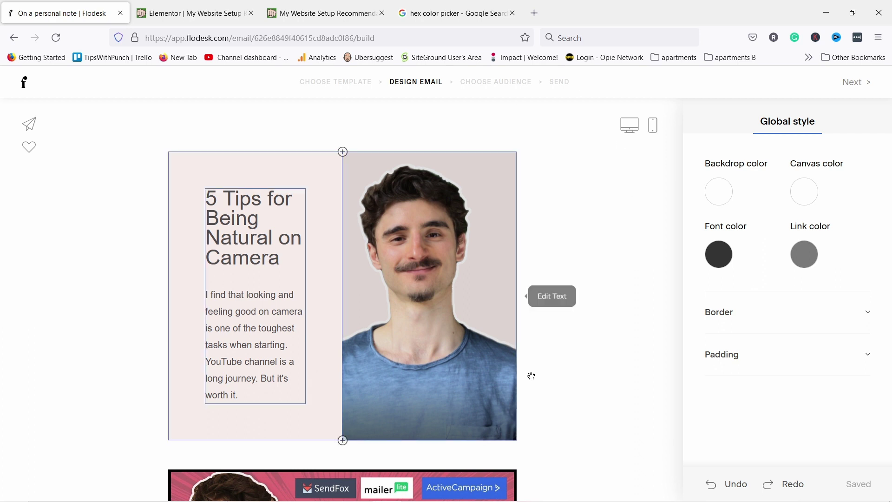
Advance from the design past the From name page to the subject line step
click(857, 85)
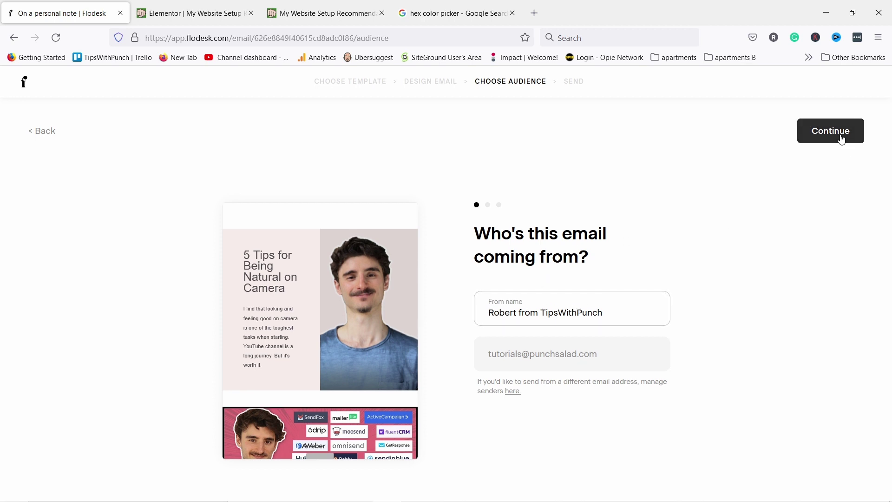
click(824, 138)
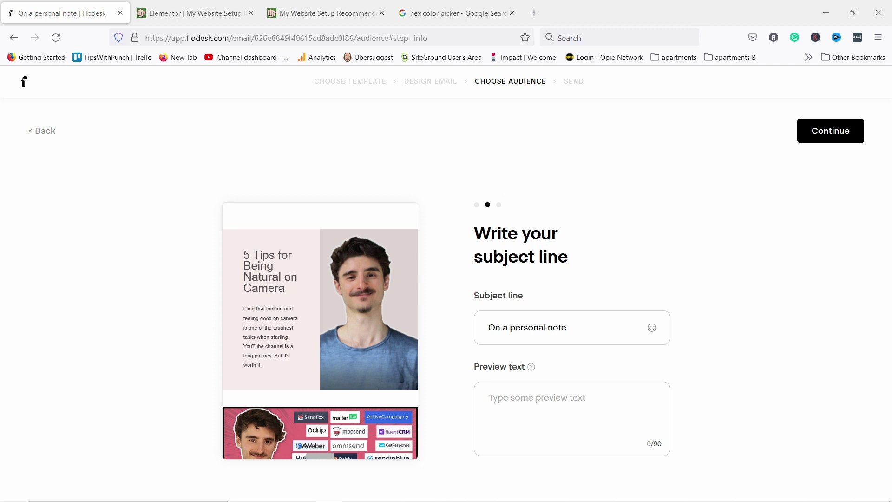
Replace the subject with 'Looking stiff or stressed on camera? Let me help with that' and continue
triple_click(543, 323)
text(Looking stiff or stressed on camera? Let me help with that)
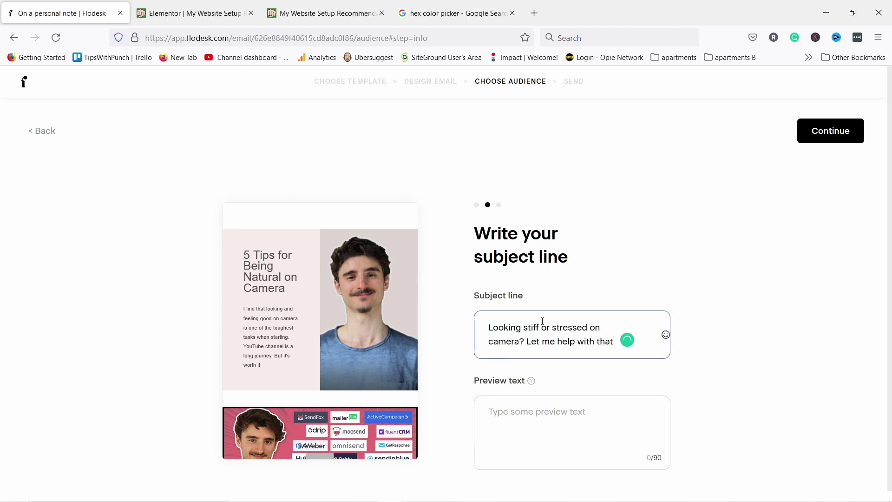
scroll(534, 371, down, 1)
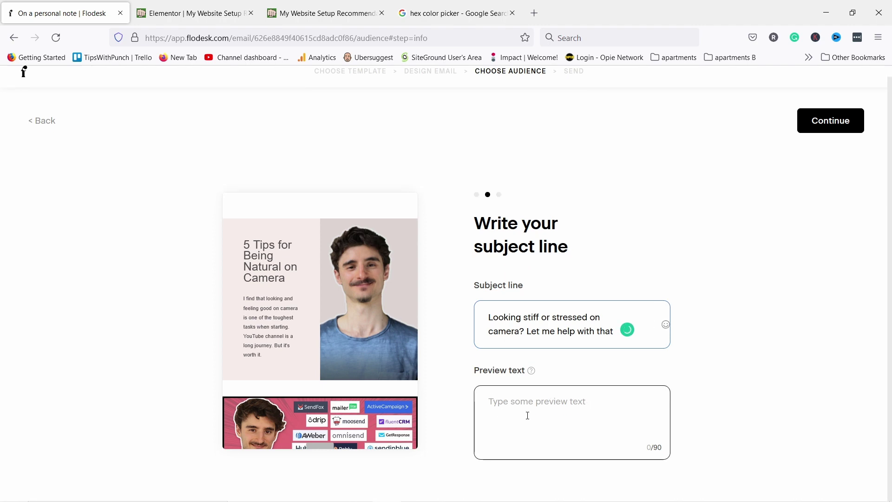
click(518, 405)
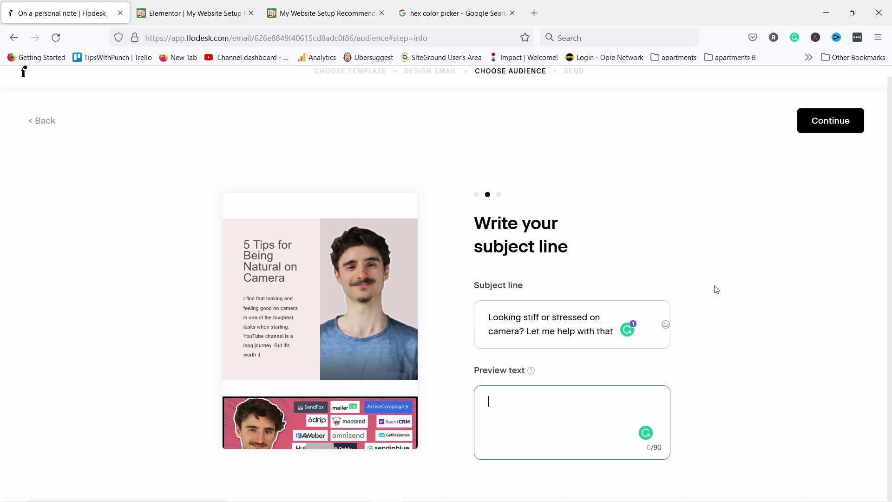
click(827, 123)
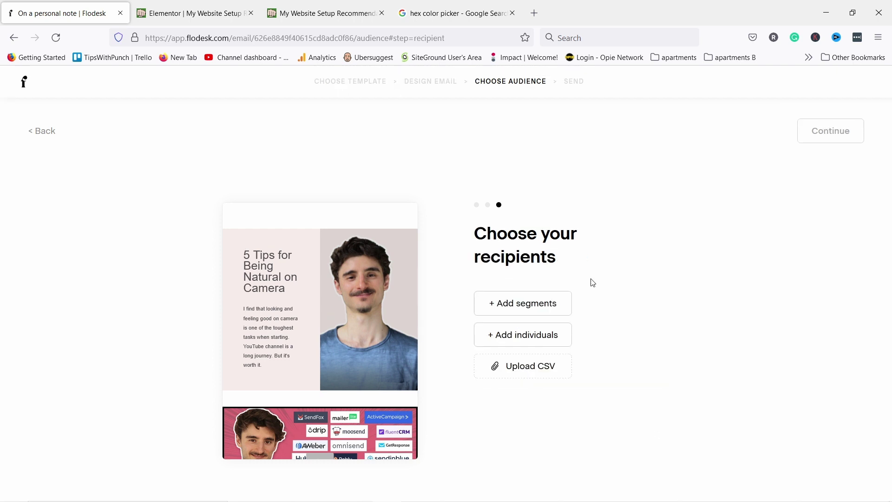
Include the welcome segment as the email's recipients and save
click(513, 303)
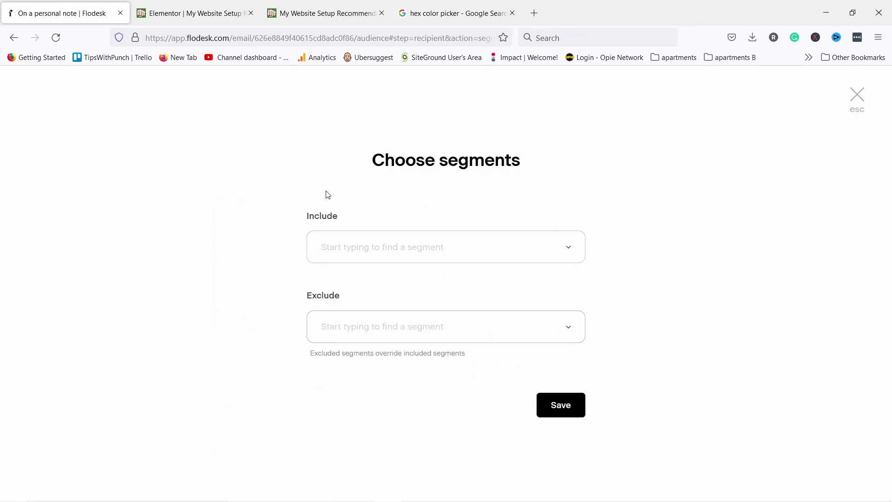
click(359, 247)
click(347, 323)
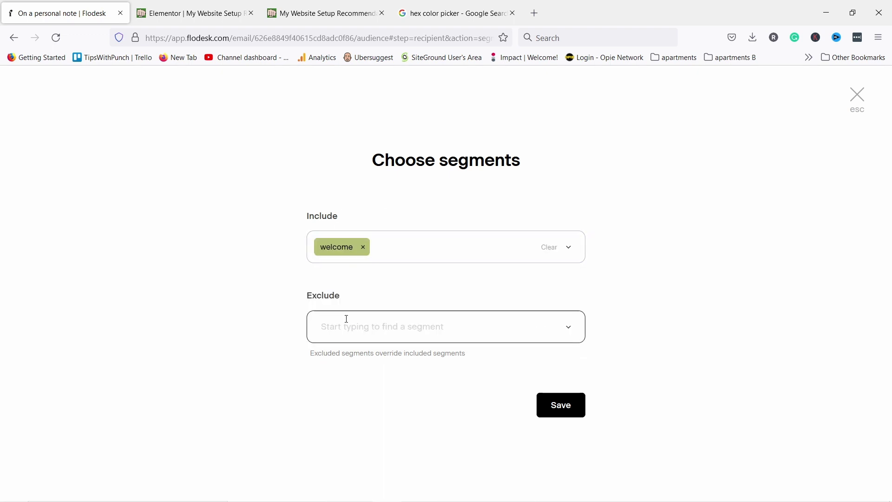
click(574, 418)
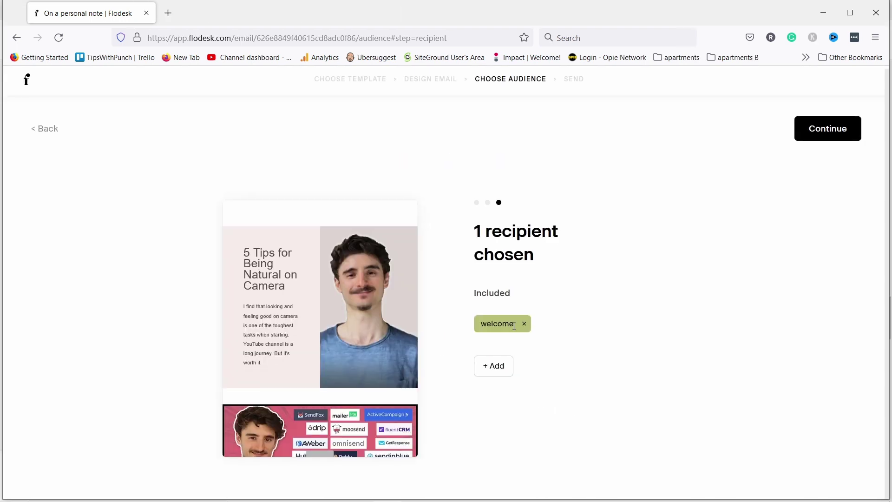
Try adding an individual recipient by entering a partial email address
click(497, 366)
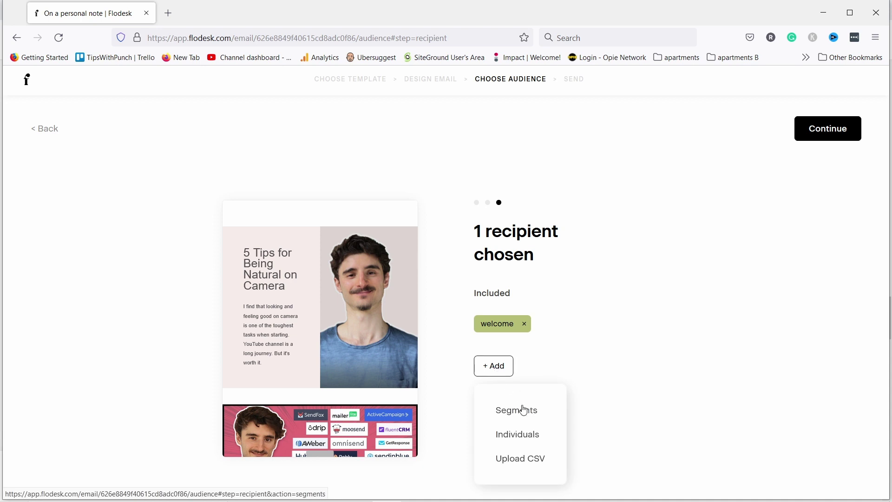
click(509, 436)
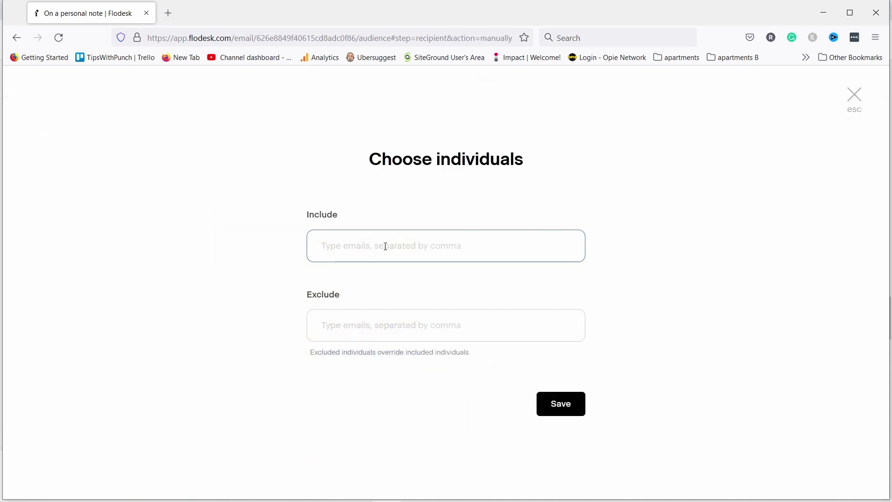
text(robert@)
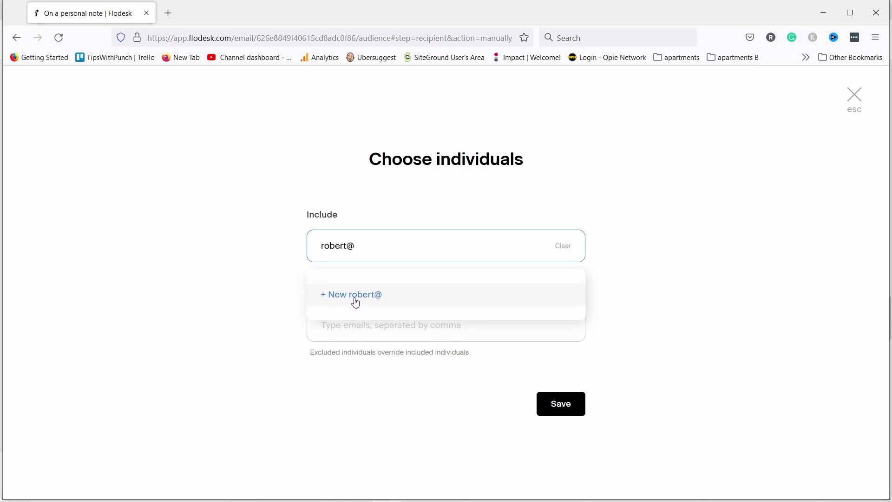
click(372, 299)
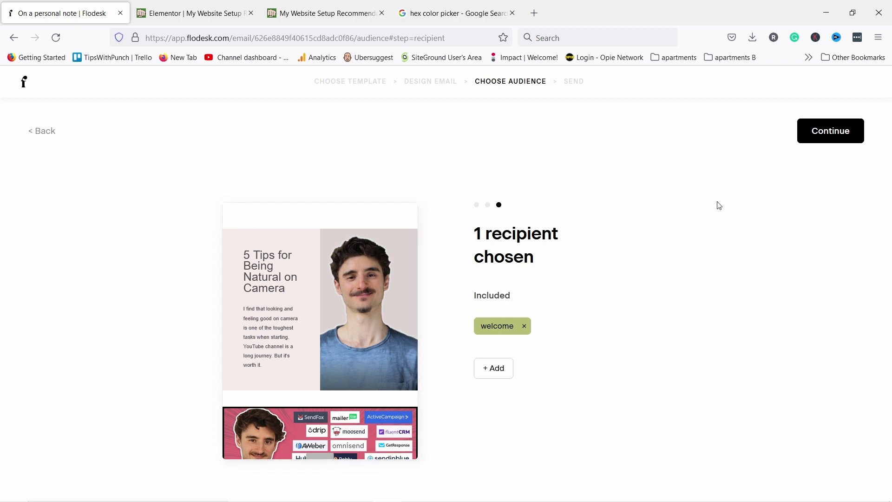
Choose to send the email later and pick May 3 as the date
click(826, 135)
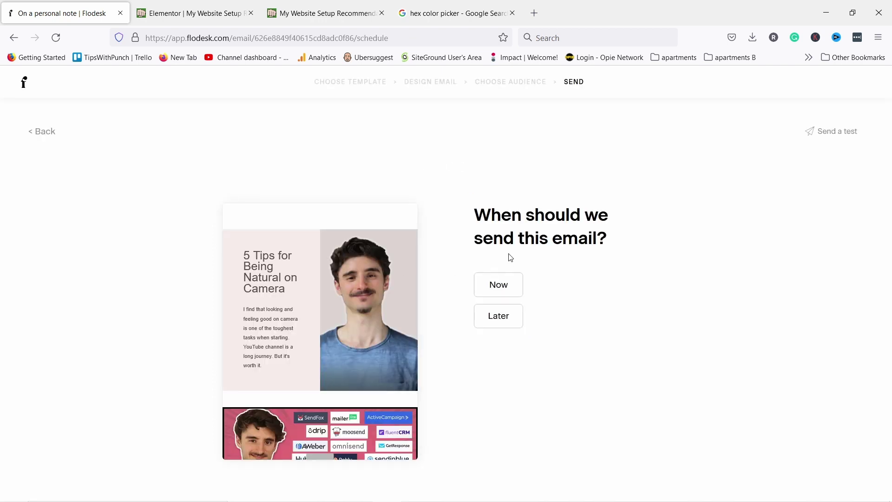
click(493, 289)
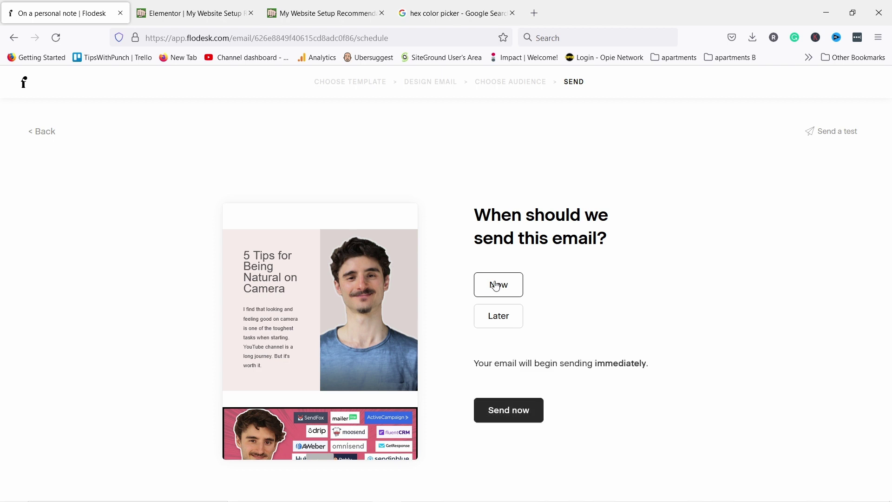
click(500, 317)
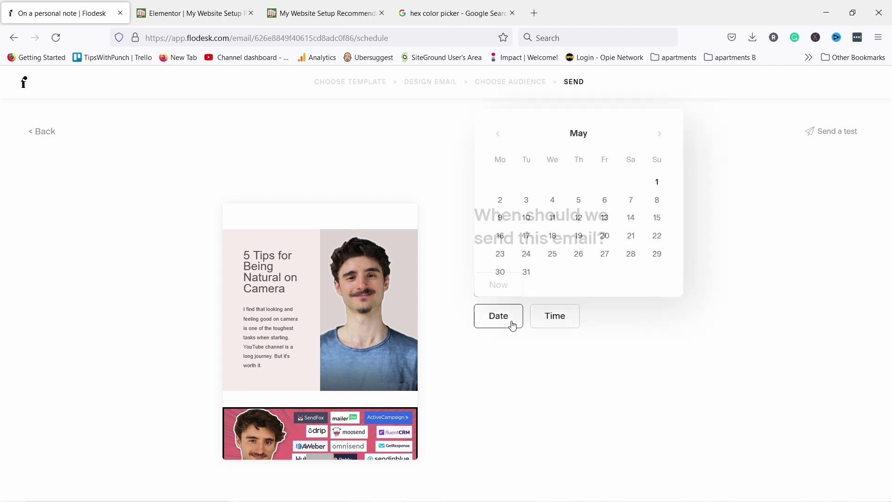
click(526, 199)
Compare the suggested morning, afternoon and evening send times
click(558, 320)
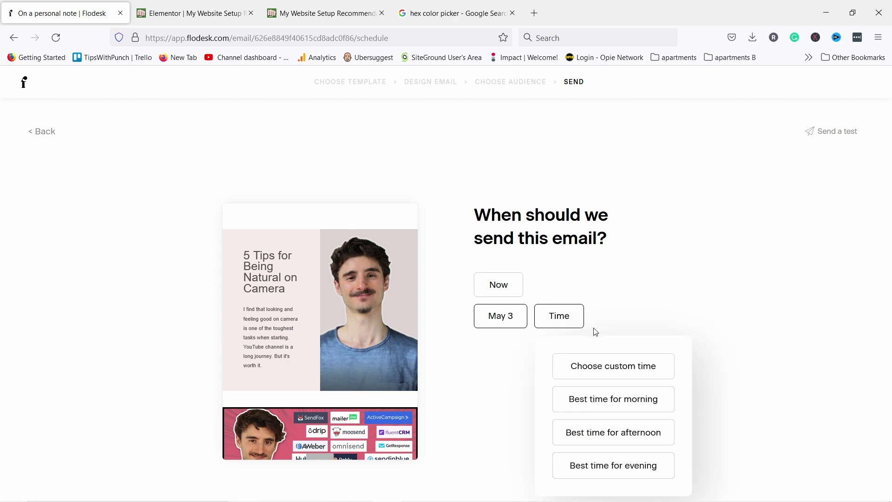
click(635, 410)
click(602, 429)
click(600, 398)
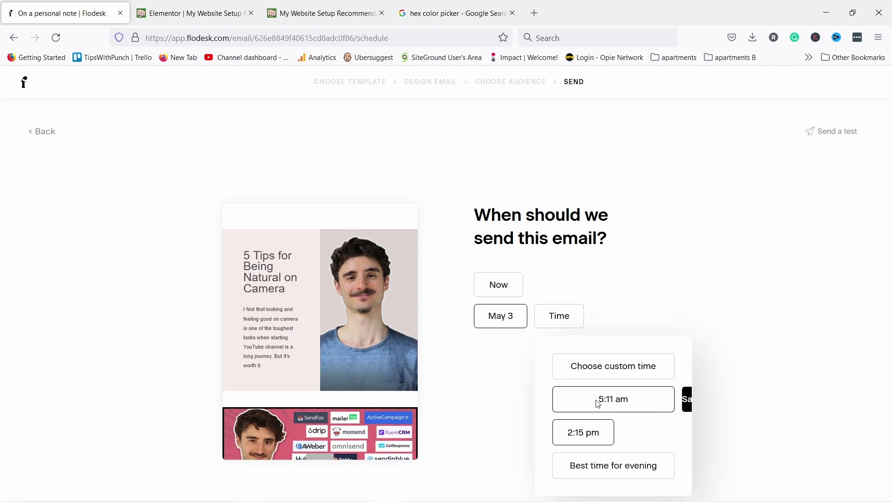
click(591, 471)
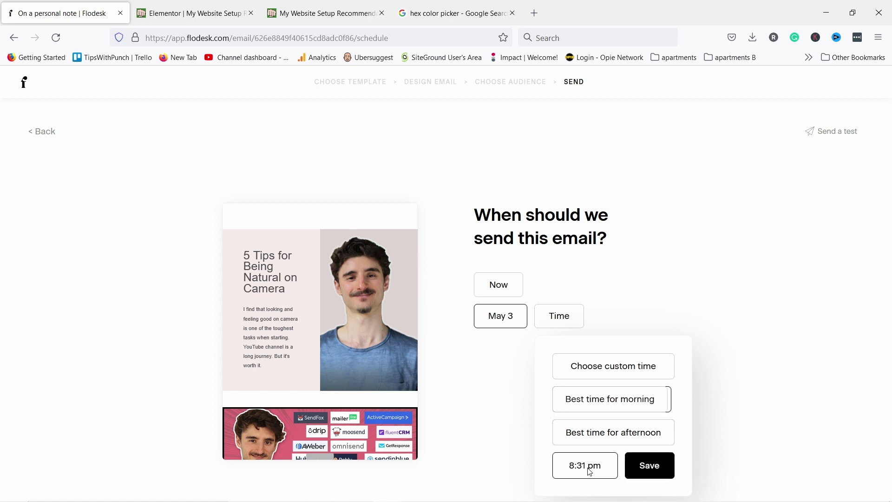
Set a custom 9:00 am send time and schedule the email for May 3
click(607, 367)
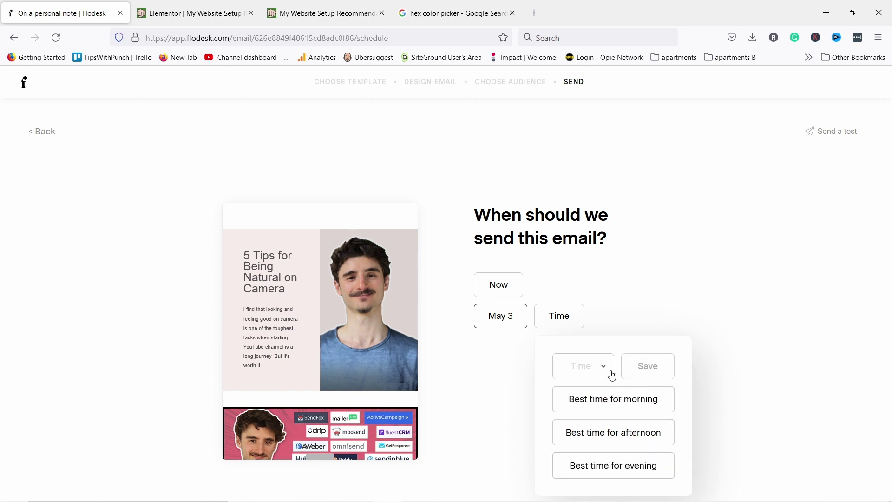
click(603, 367)
click(604, 368)
click(604, 368)
scroll(579, 441, down, 15)
scroll(583, 437, down, 15)
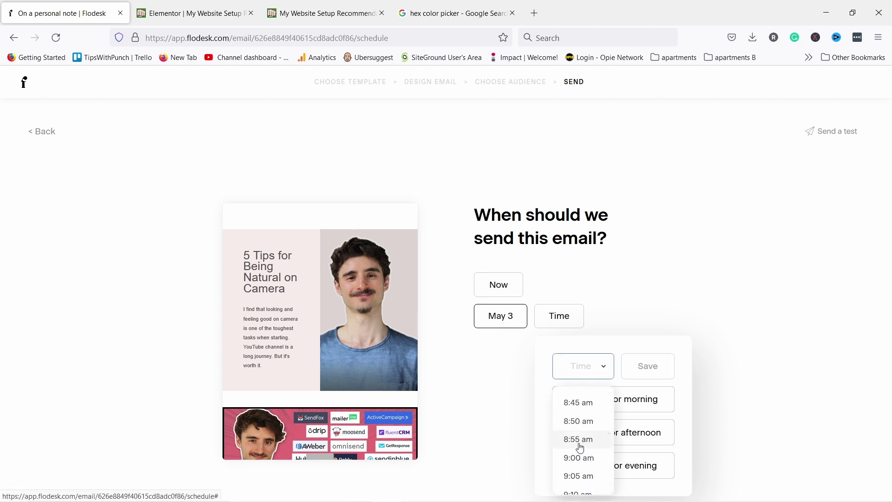
click(576, 459)
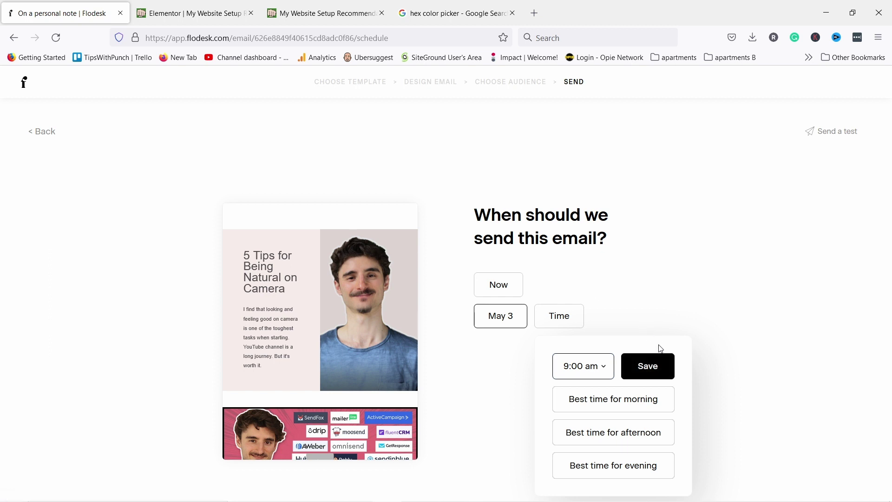
click(650, 372)
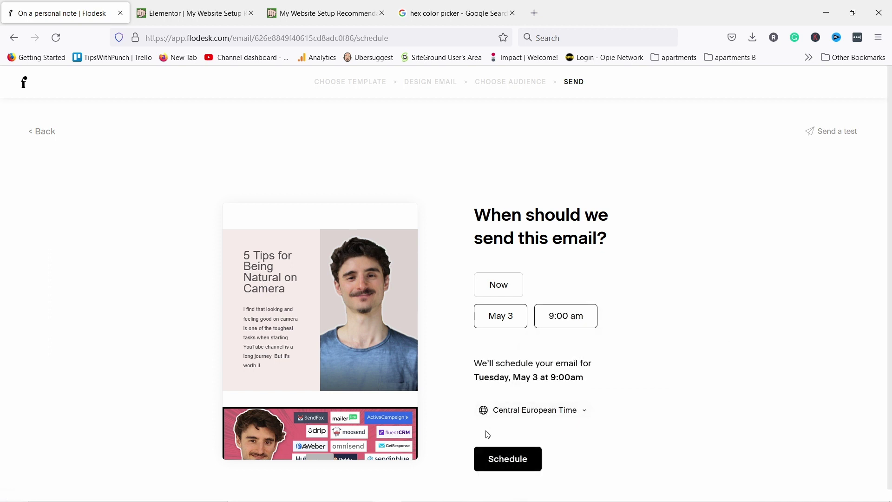
click(498, 464)
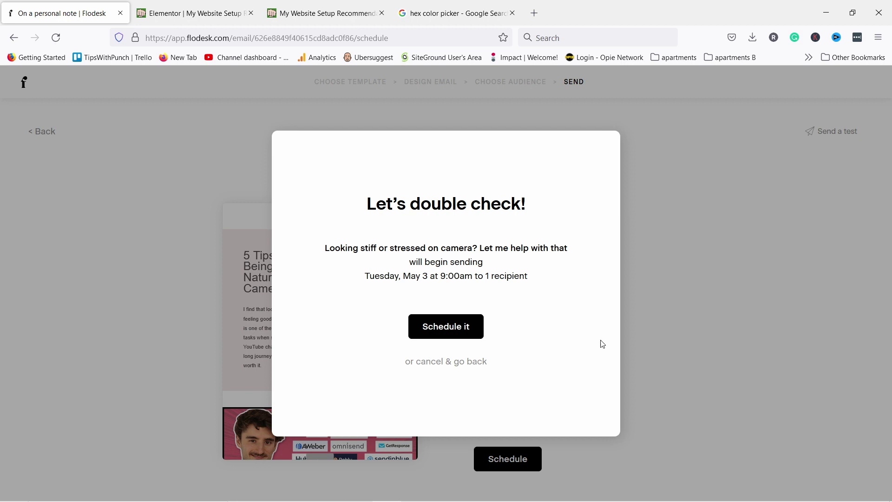
Cancel scheduling, return to My emails, and go to the empty Workflows page
click(481, 361)
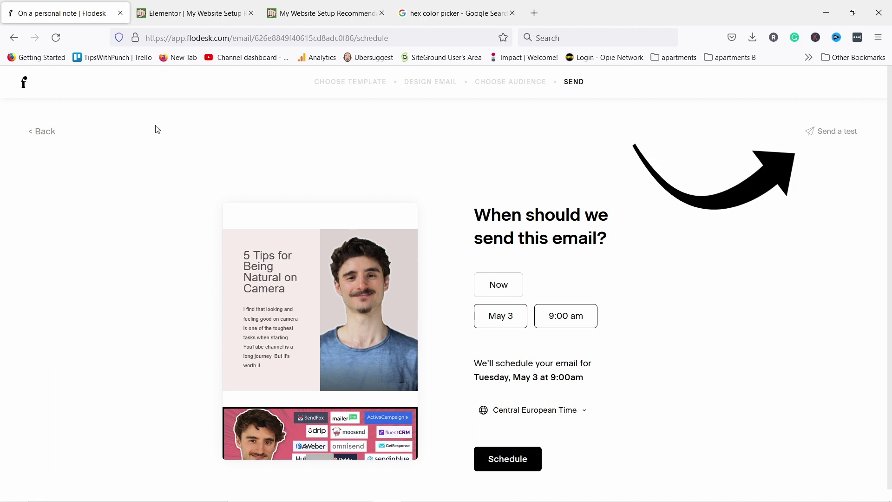
click(26, 87)
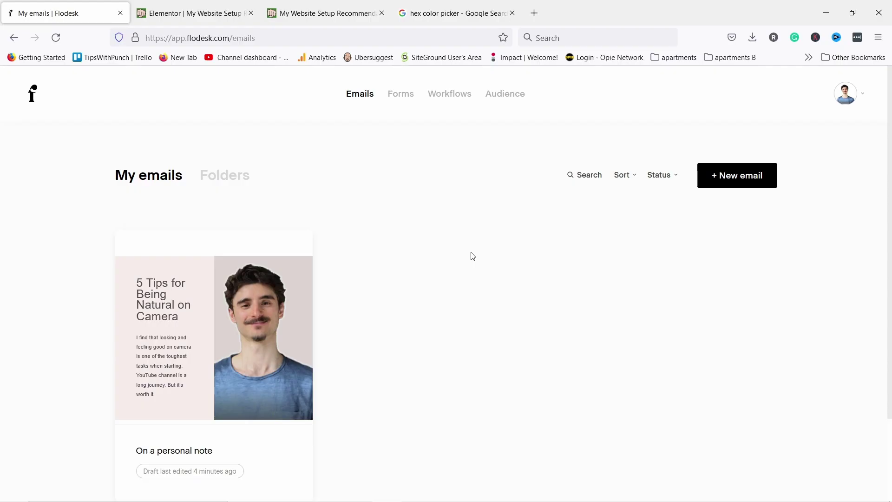
click(460, 101)
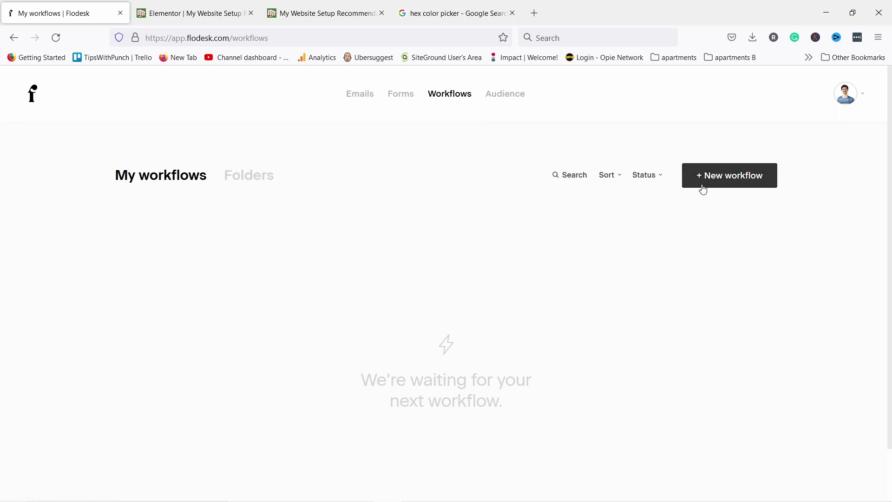
Preview the Lead Magnet Delivery template and customize it into a new workflow
click(723, 181)
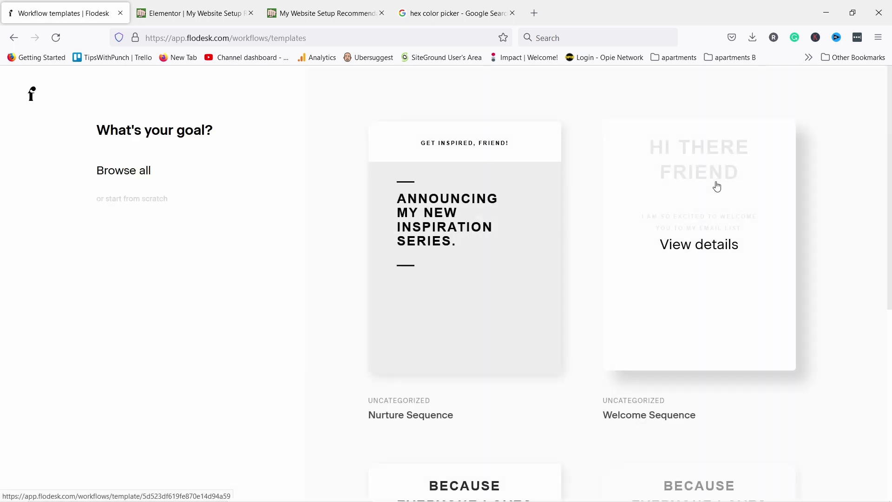
scroll(484, 323, down, 7)
scroll(425, 305, up, 7)
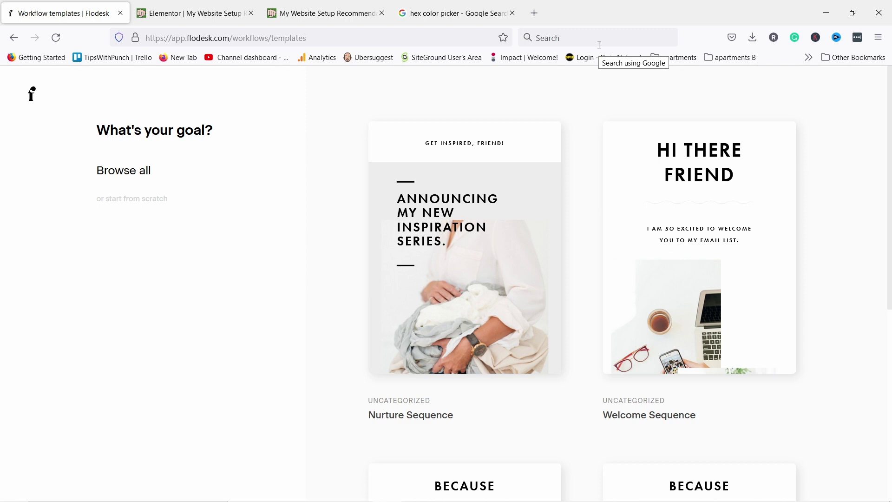
scroll(597, 72, down, 7)
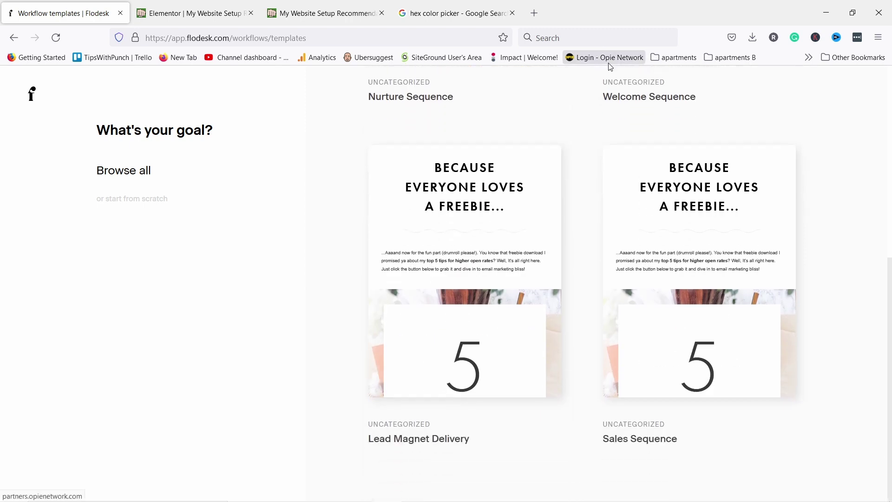
click(462, 266)
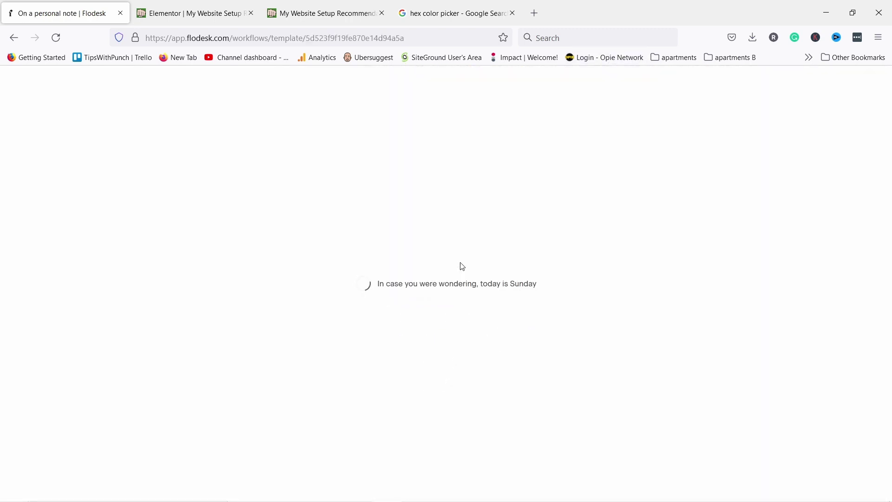
scroll(326, 238, down, 5)
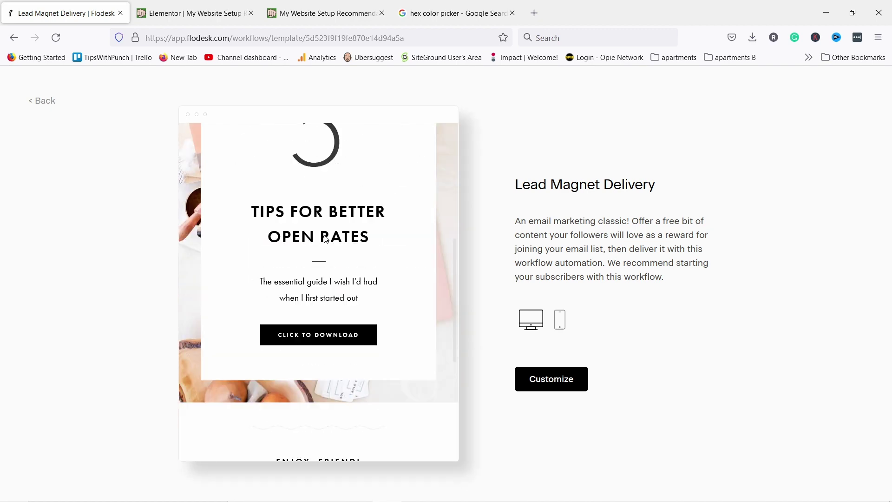
scroll(326, 239, down, 5)
scroll(334, 241, up, 10)
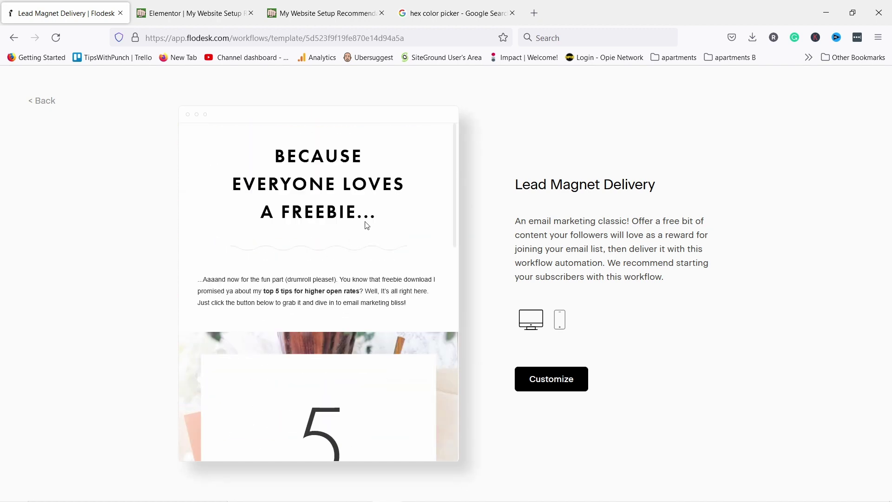
click(553, 384)
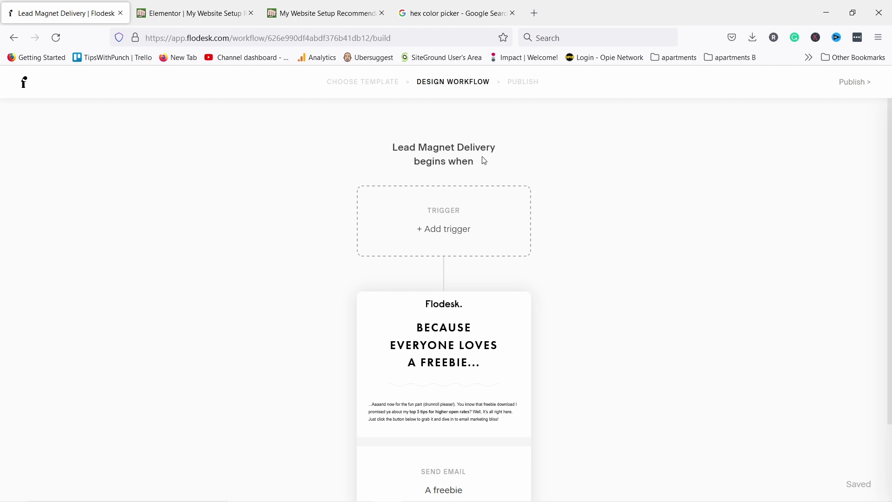
Set the trigger to 'A subscriber is added to segment(s)' using the welcome segment
click(449, 225)
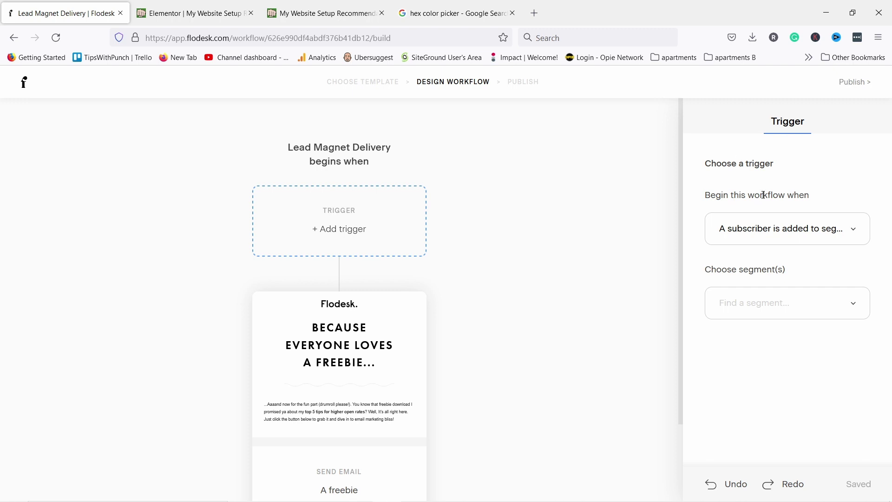
click(751, 229)
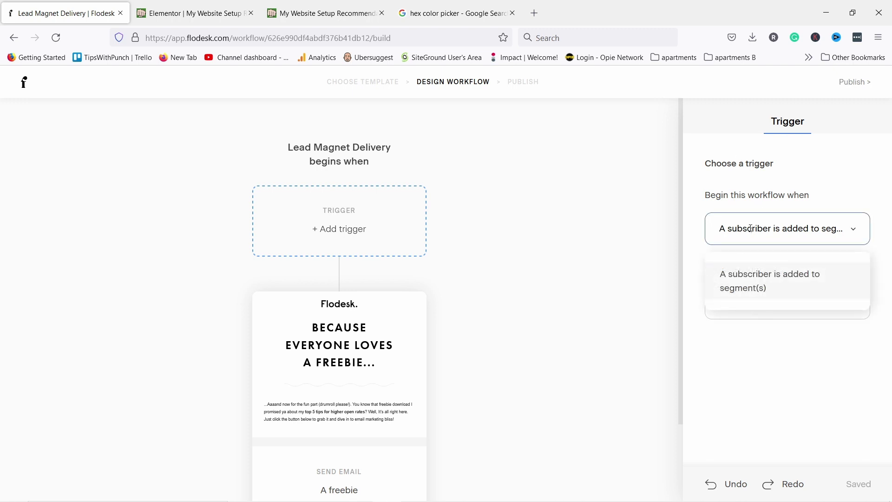
click(749, 279)
click(858, 305)
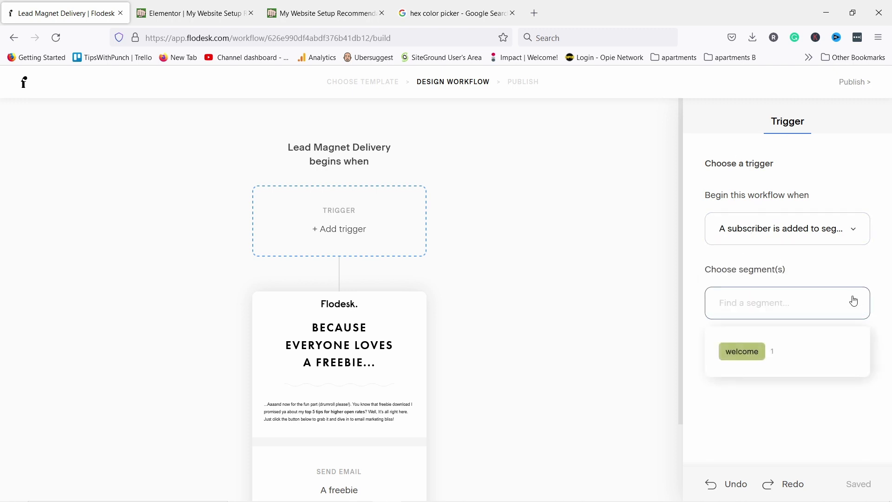
click(749, 356)
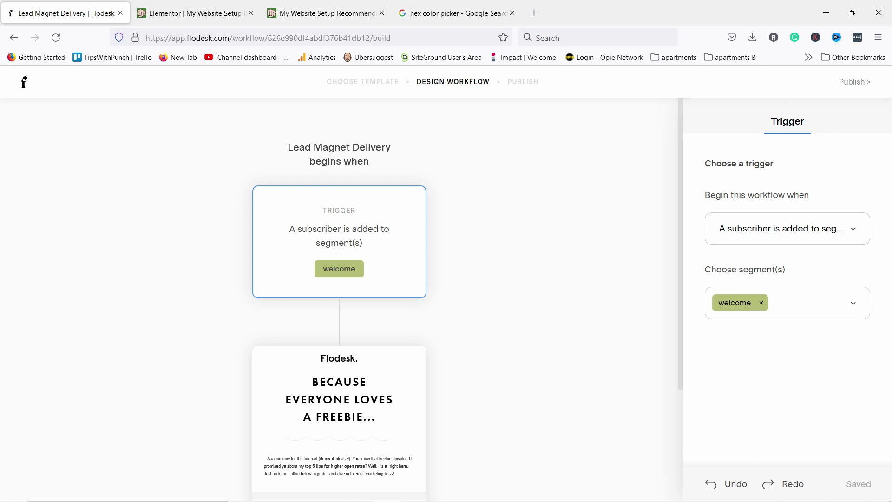
scroll(385, 220, down, 2)
scroll(384, 159, up, 1)
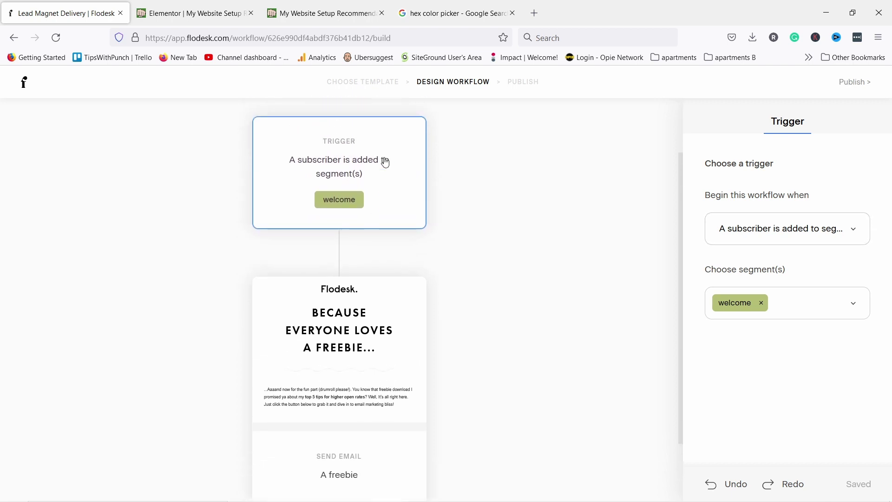
scroll(318, 117, up, 1)
scroll(338, 134, down, 2)
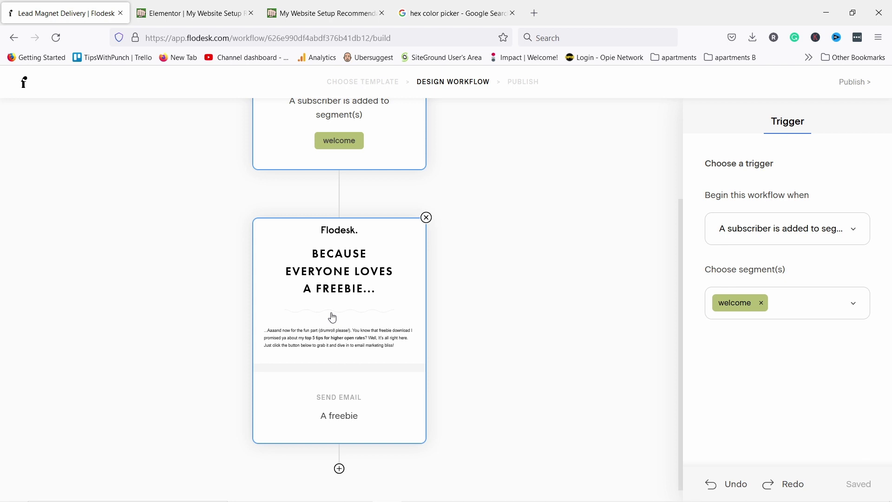
Replace the Send email step's subject 'A freebie' with 'Here is your FREE e-book'
click(342, 260)
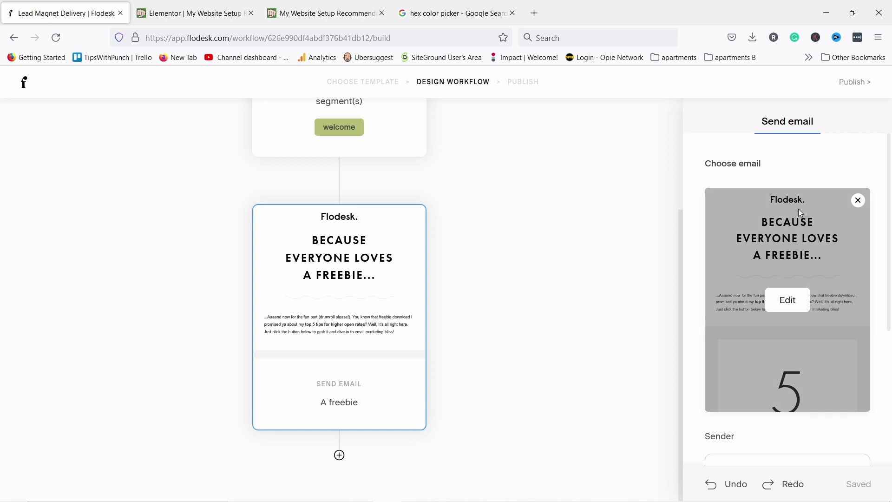
scroll(794, 213, down, 4)
scroll(774, 271, up, 4)
scroll(776, 273, down, 4)
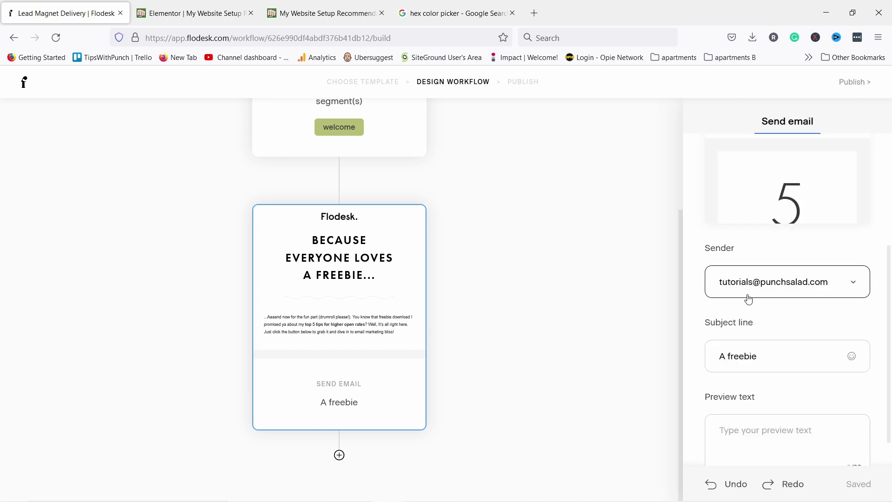
scroll(749, 300, down, 1)
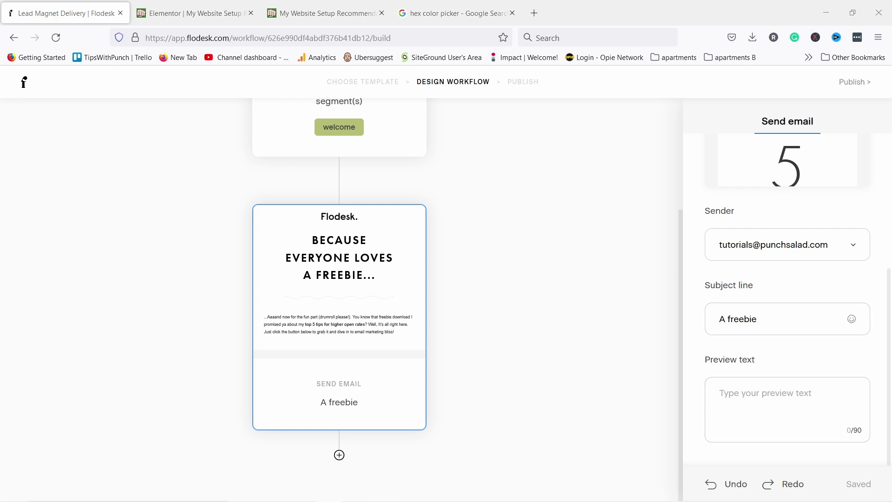
triple_click(758, 319)
text(Here is your FREE e-book)
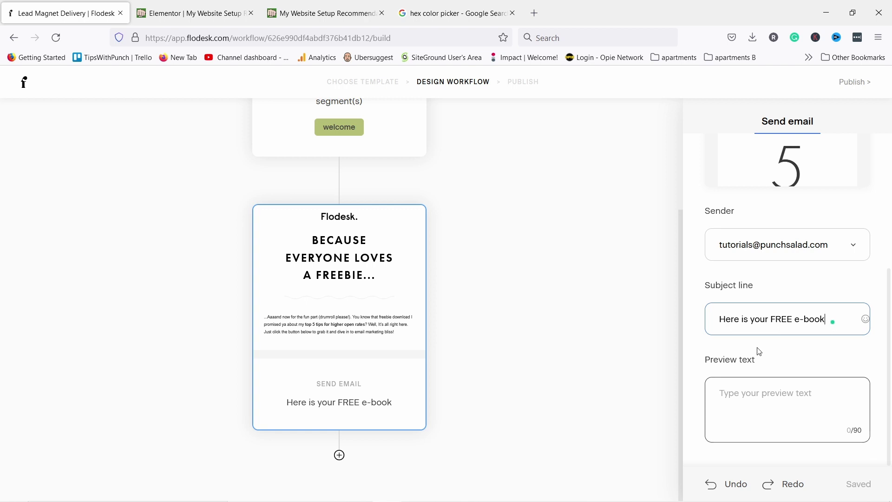
scroll(795, 371, up, 5)
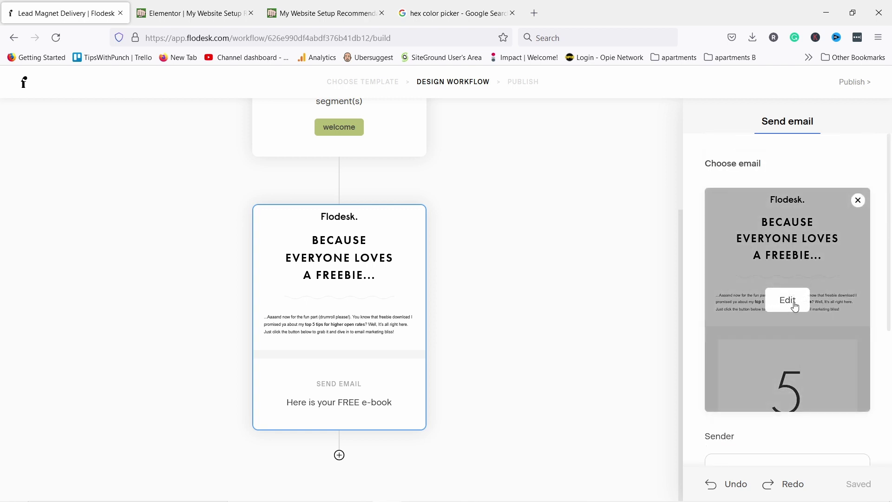
Open the freebie email in the new layouts editor and delete its top photo, headline and wavy divider
click(793, 301)
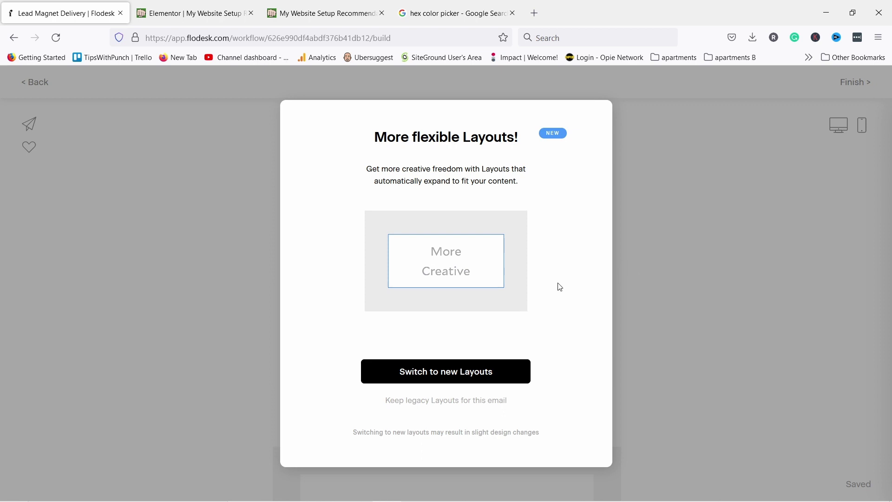
click(437, 365)
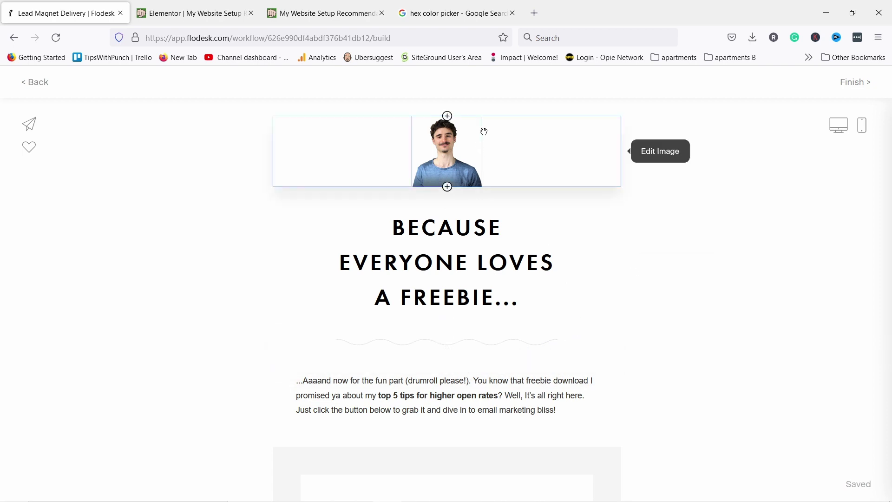
click(542, 157)
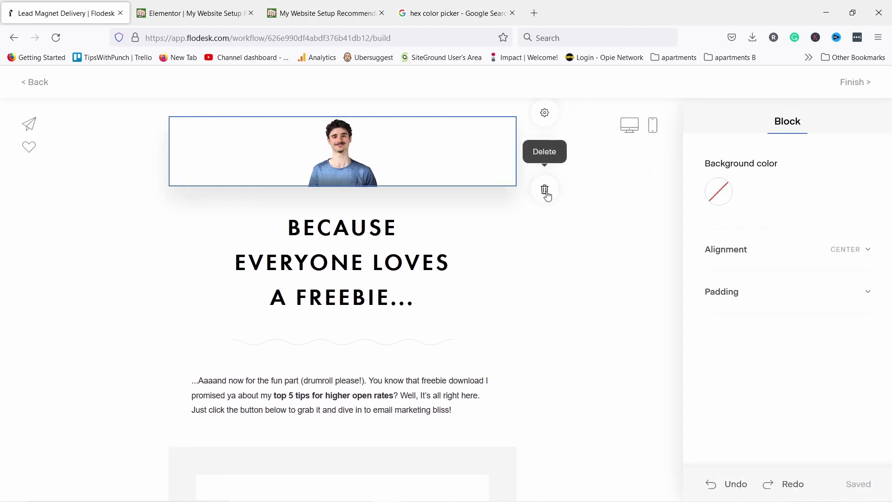
click(546, 190)
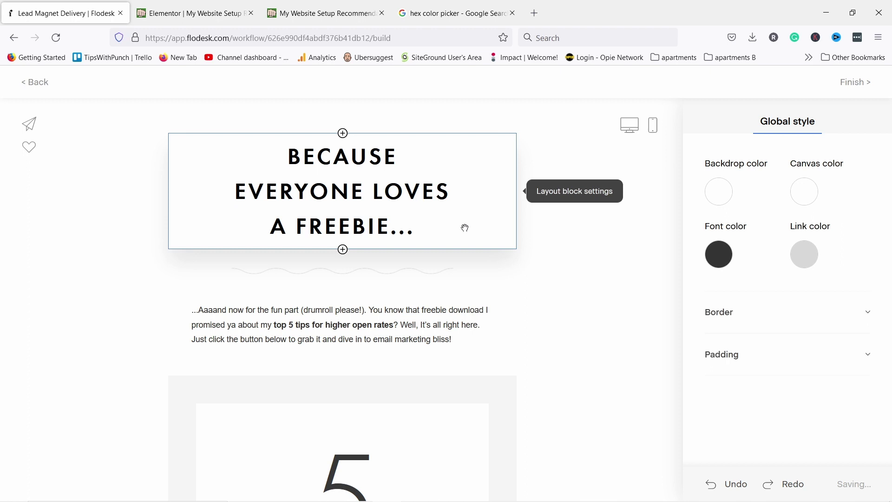
click(485, 213)
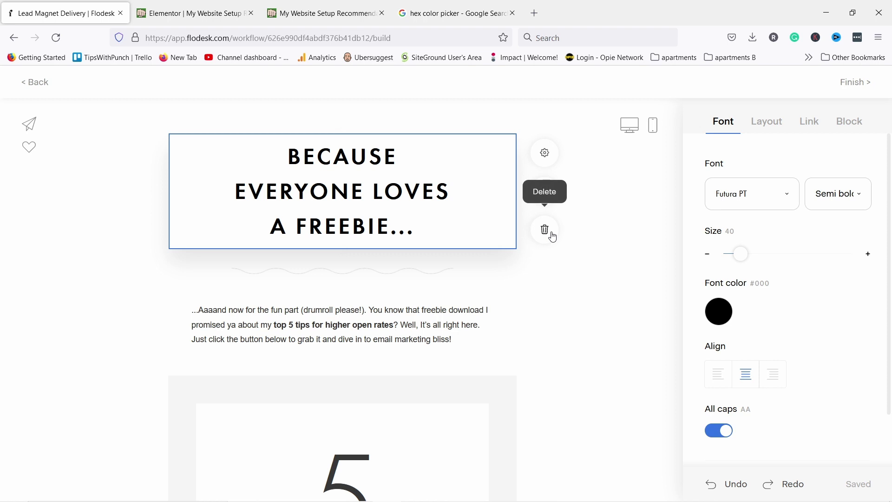
click(546, 230)
click(453, 155)
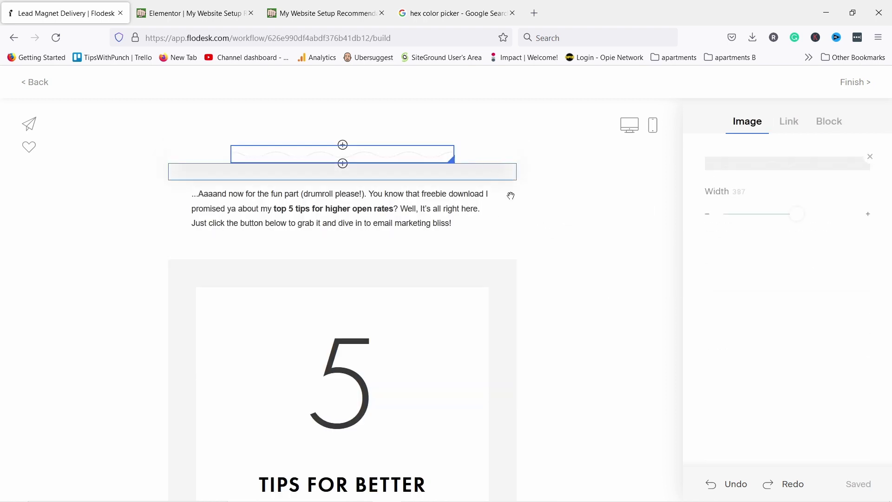
click(541, 191)
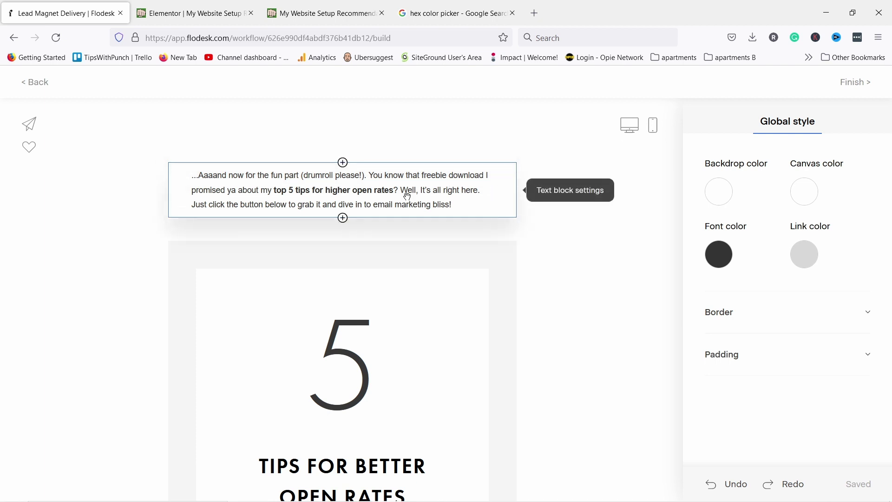
scroll(406, 198, down, 2)
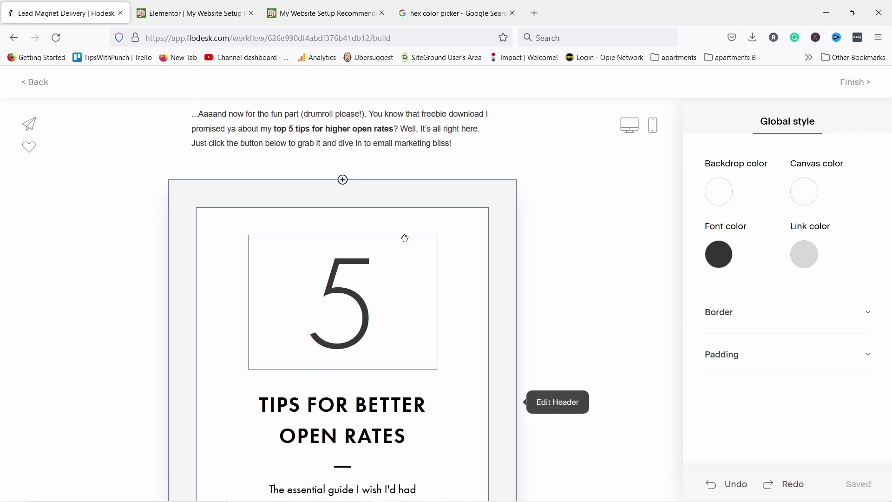
Delete the '5 Tips for Better Open Rates' download block after briefly swapping its layout
click(455, 192)
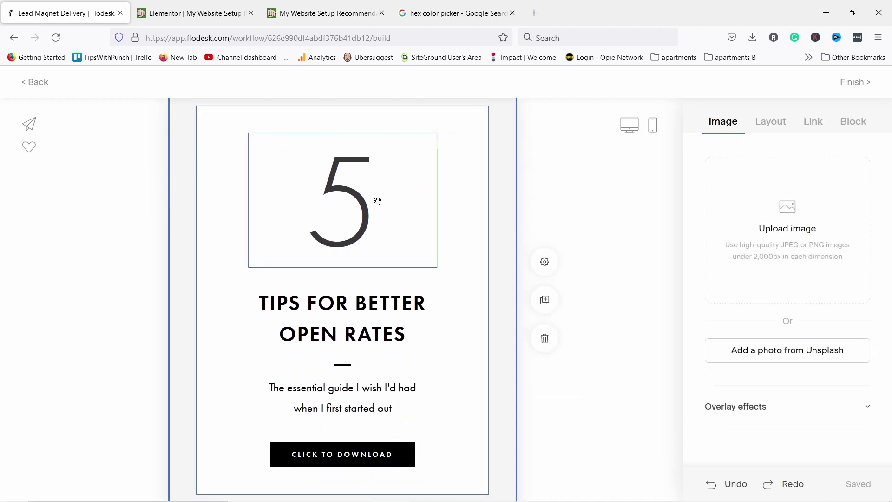
click(768, 123)
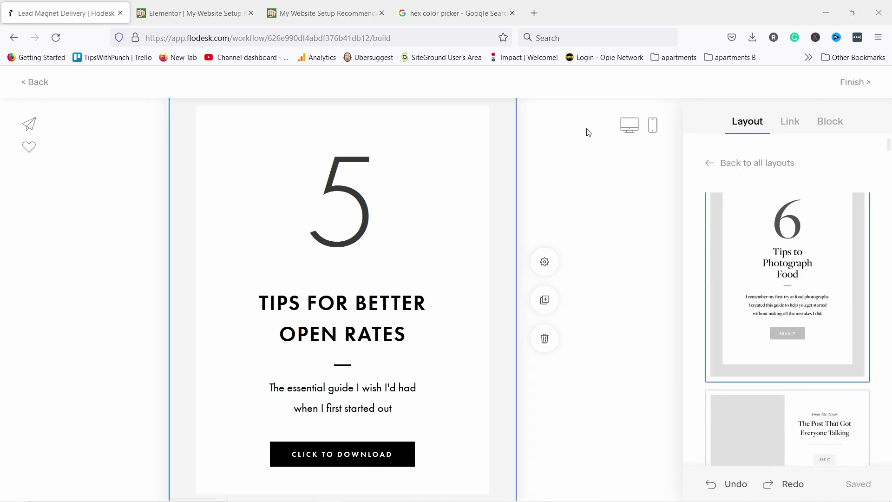
scroll(841, 227, down, 4)
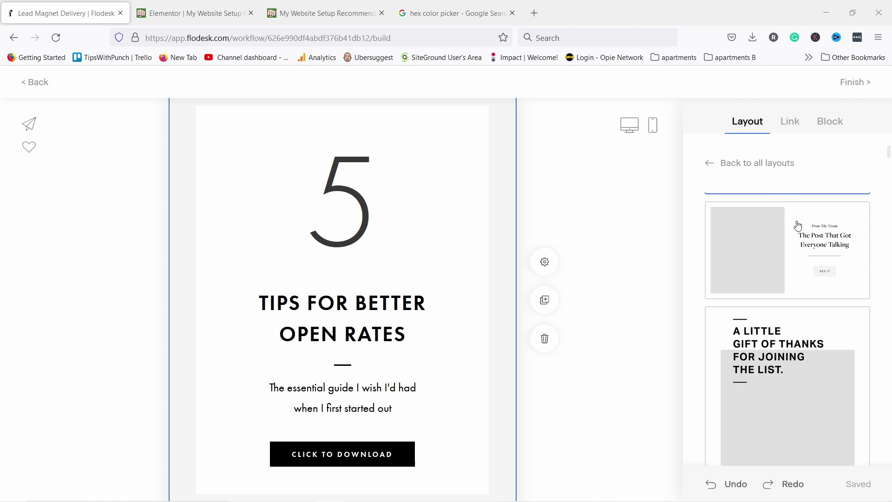
click(800, 263)
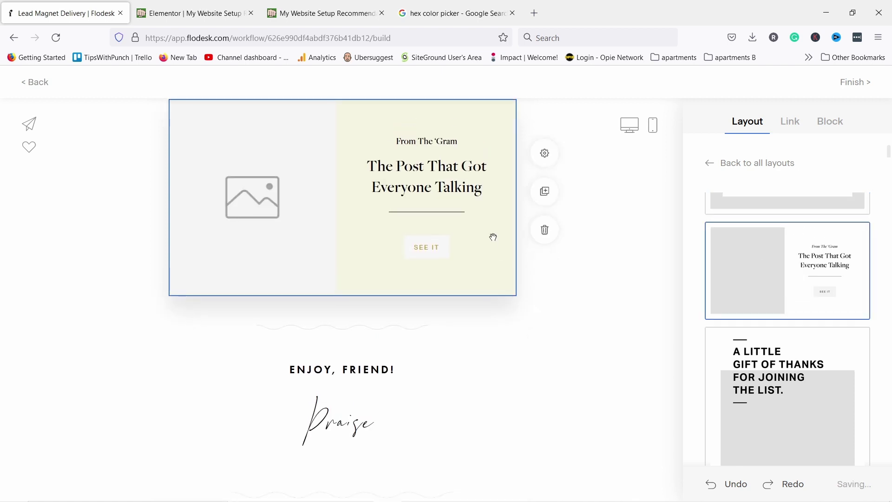
scroll(355, 215, up, 4)
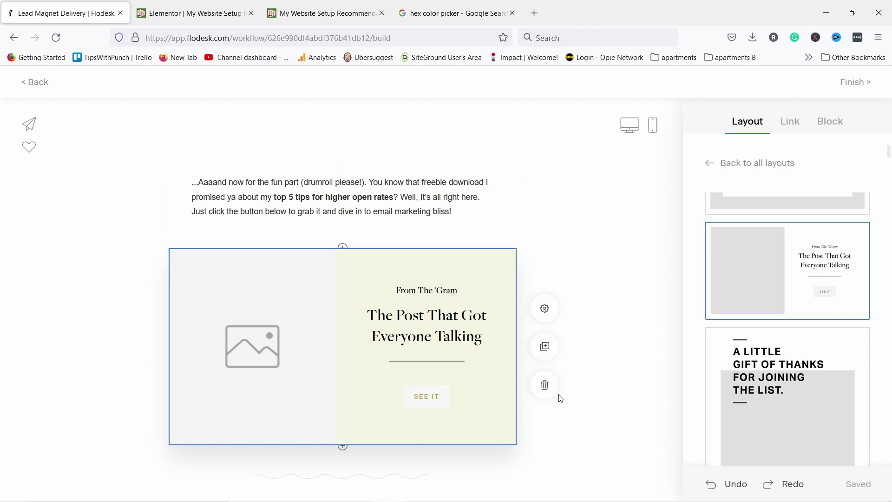
click(548, 389)
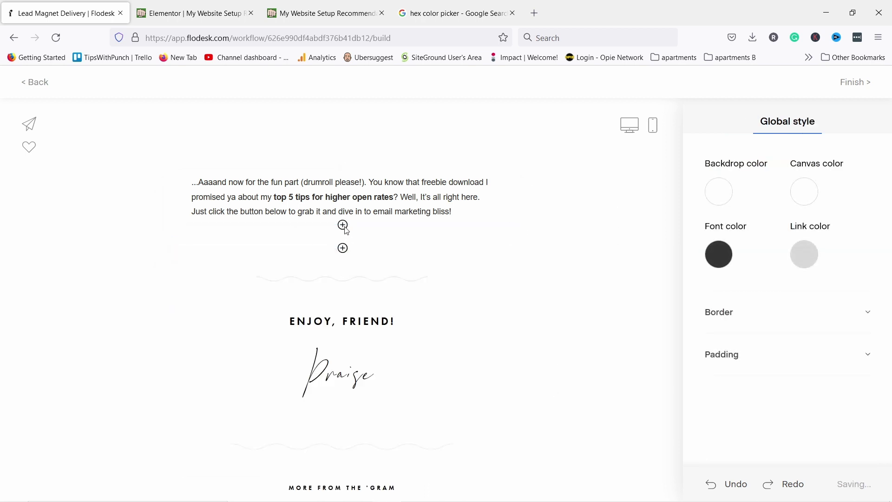
Insert a button block below the intro paragraph labelled 'Download the e-book'
click(343, 226)
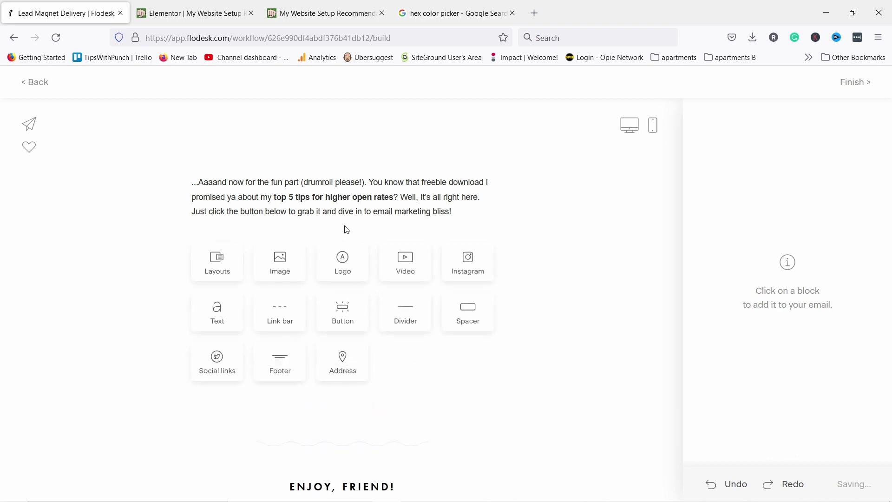
click(342, 315)
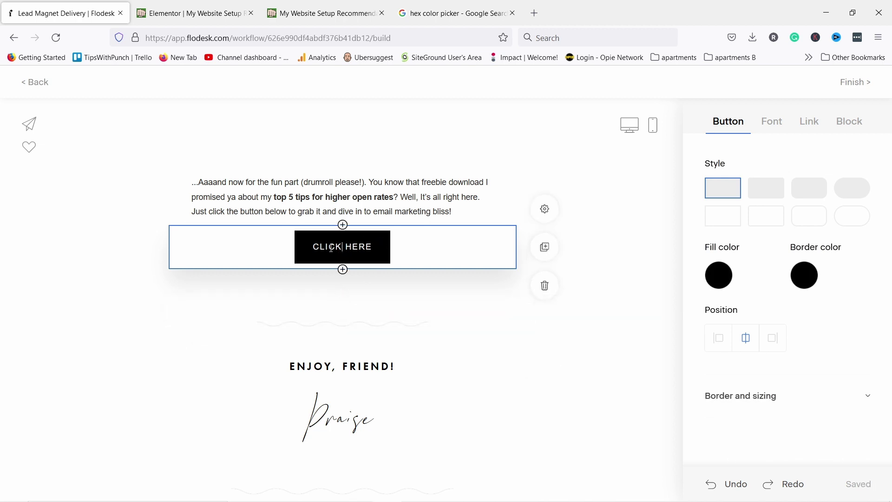
drag(317, 246, 363, 246)
key(ctrl+a)
text(Download the e-book)
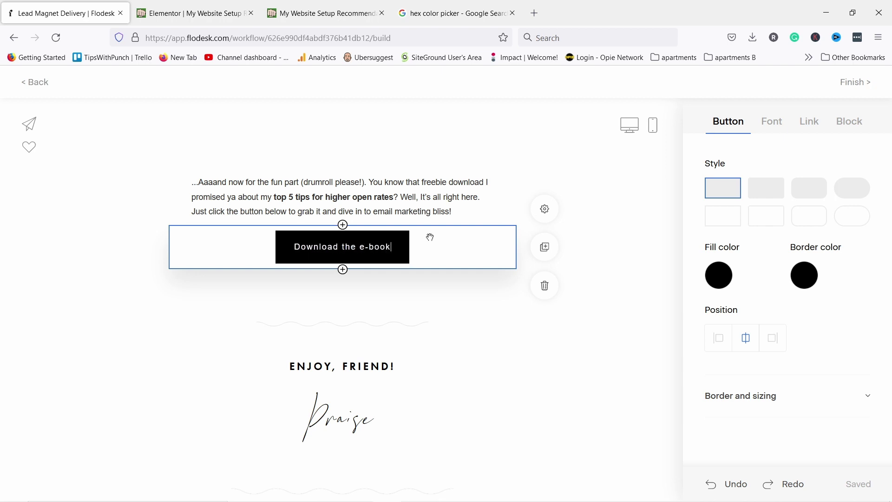
Give the button rounded corners and a pale pink #F7EDEB fill
click(769, 190)
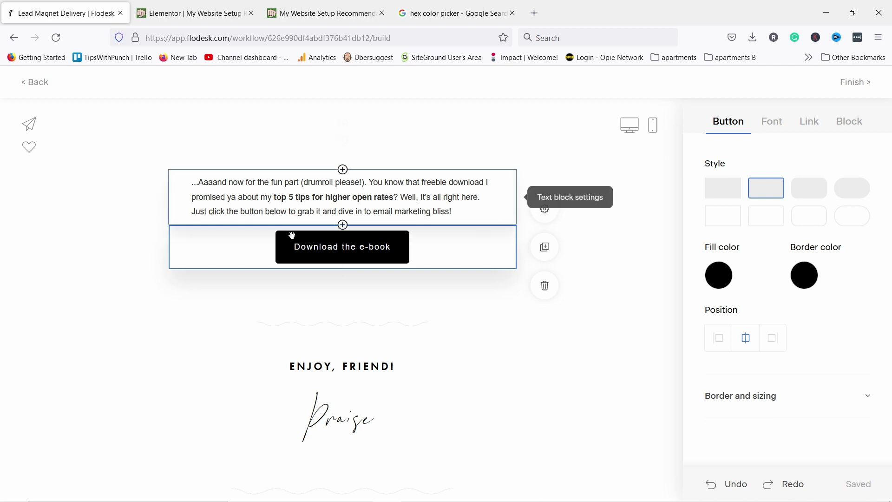
click(719, 274)
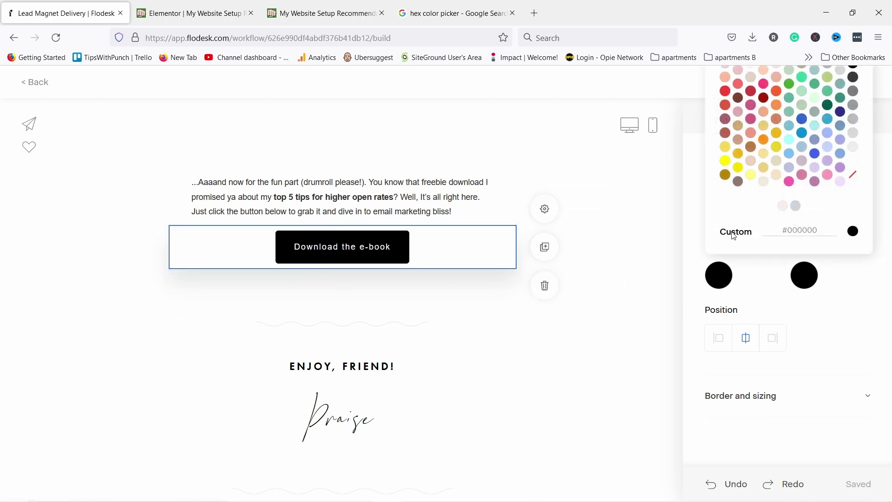
click(785, 206)
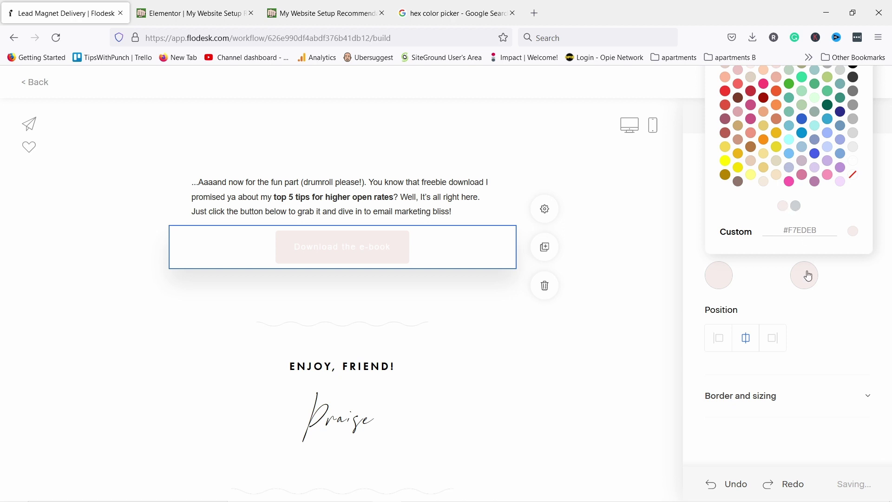
click(844, 293)
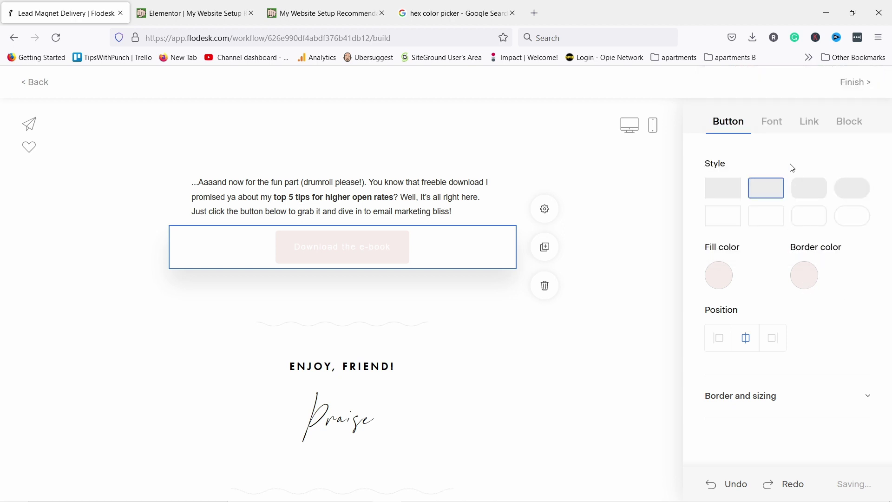
Set the button text to font size 18 in black
click(772, 124)
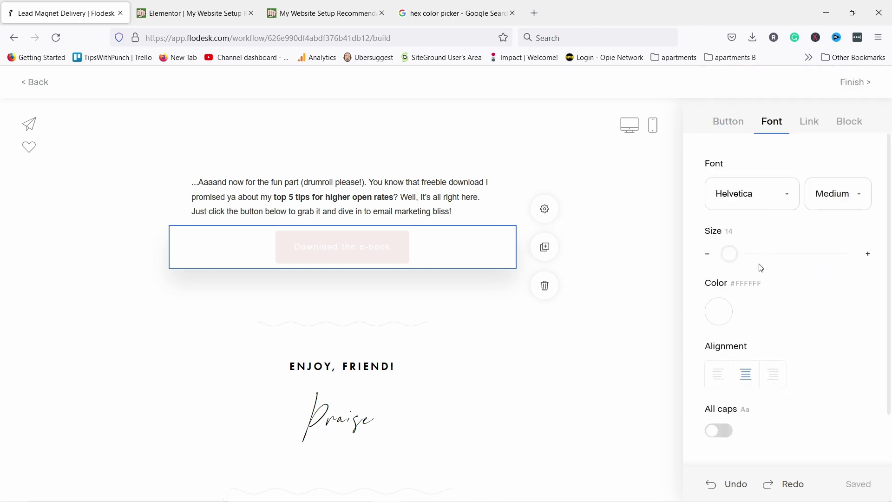
drag(734, 252, 736, 253)
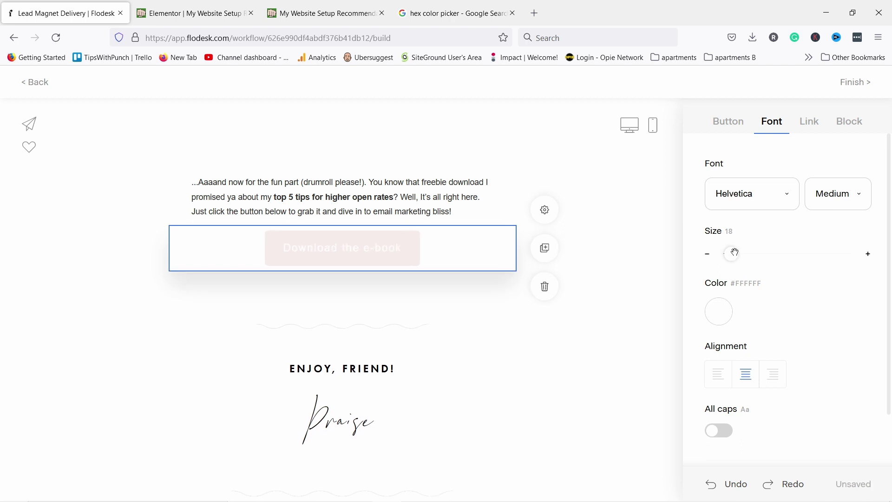
click(718, 312)
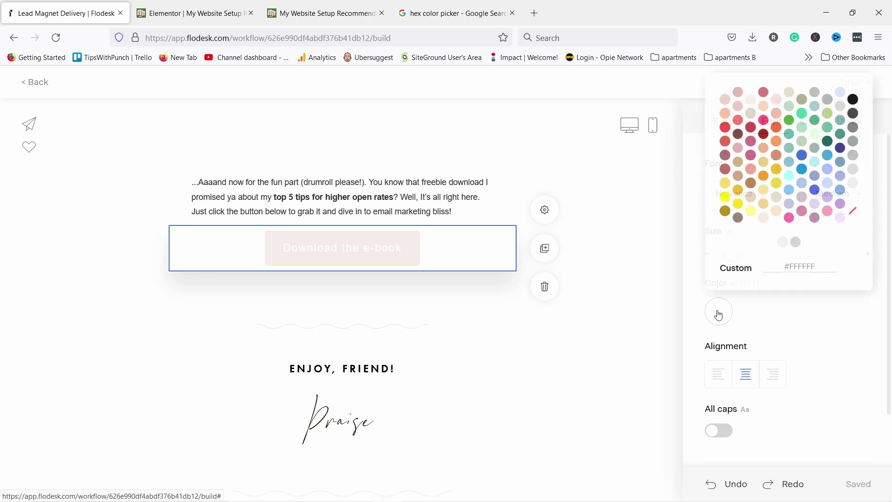
click(855, 100)
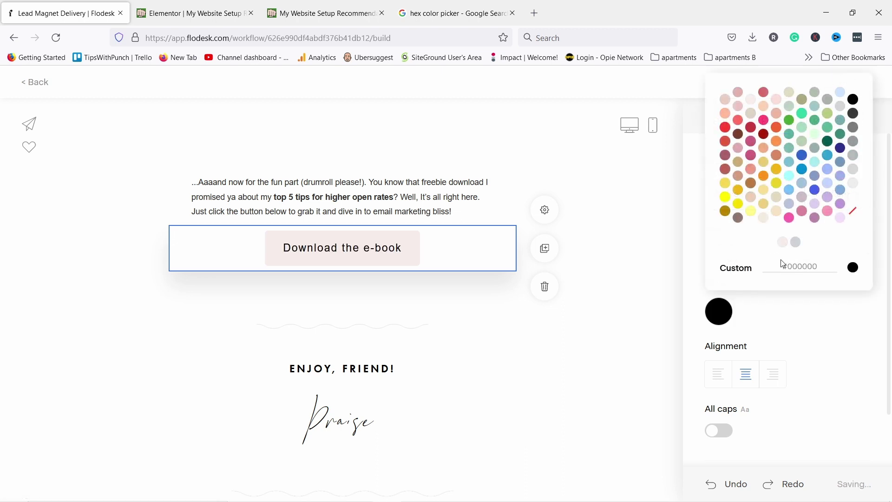
click(854, 349)
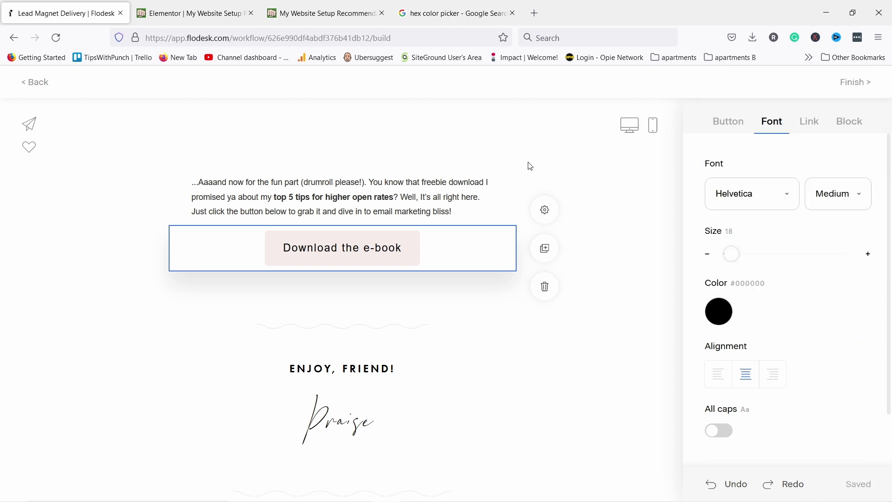
click(729, 123)
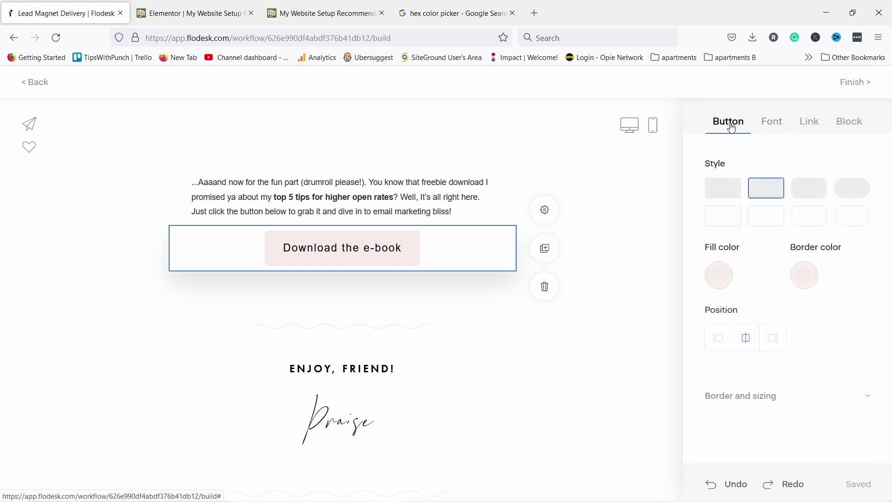
Add a black border to the button
click(806, 278)
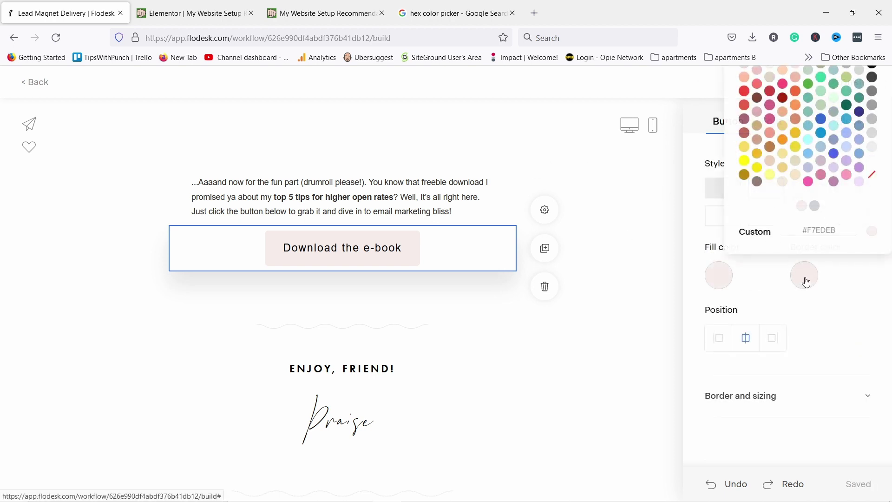
click(873, 76)
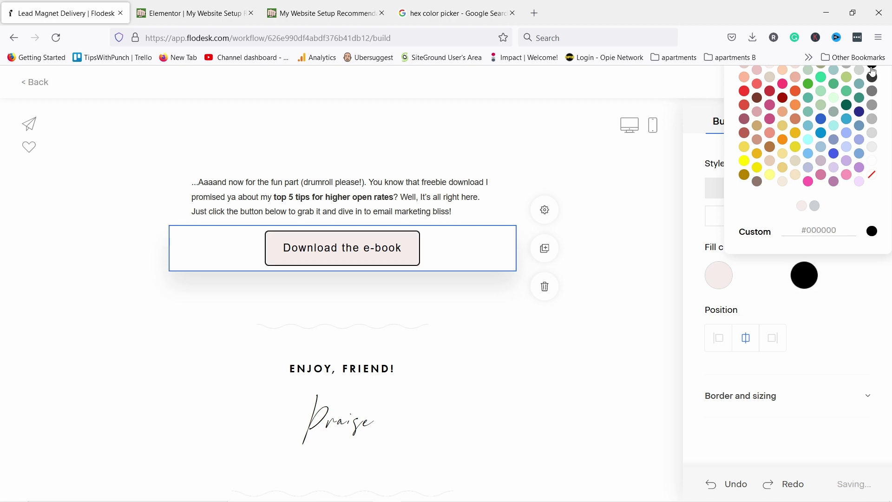
click(836, 340)
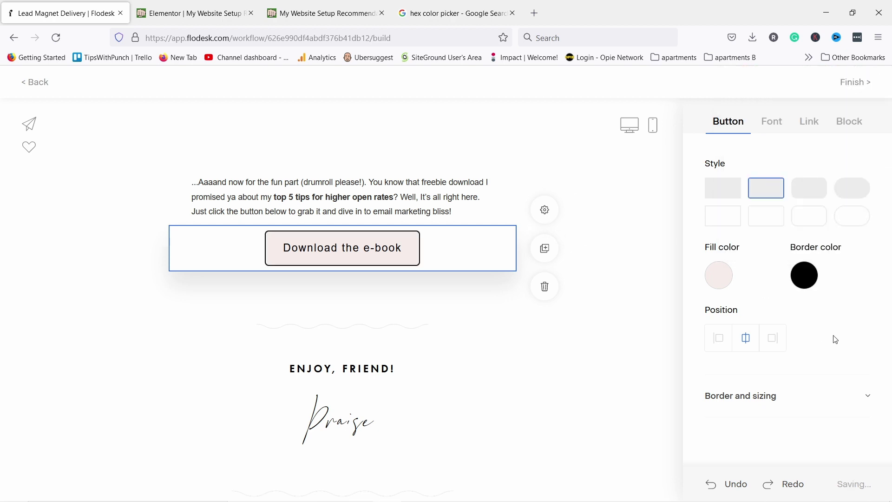
click(811, 129)
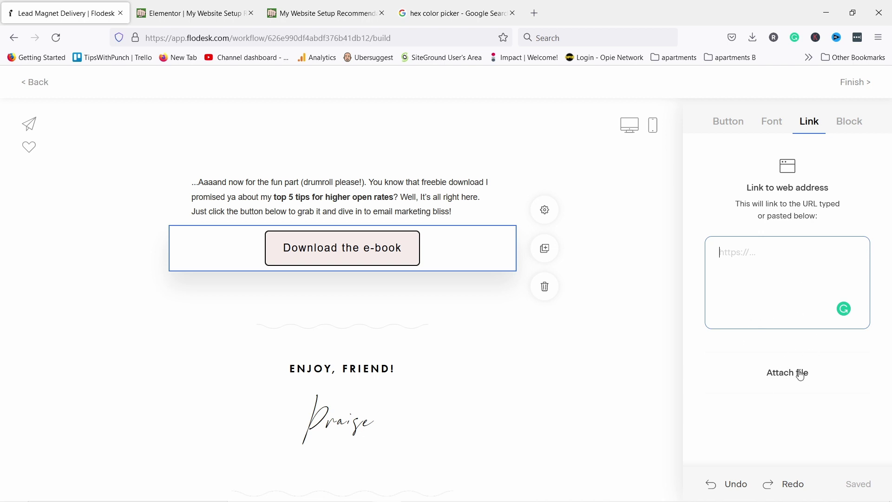
Link the button to the uploaded 'youtube secrets' PDF file
click(784, 380)
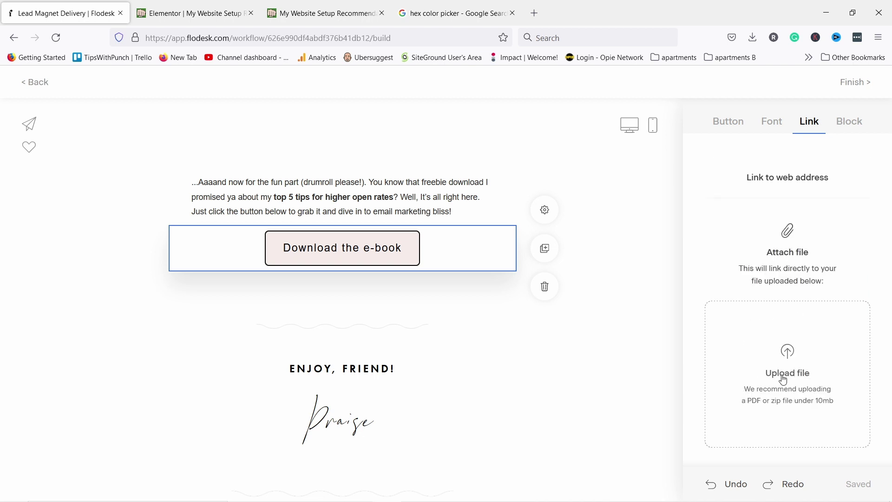
click(764, 360)
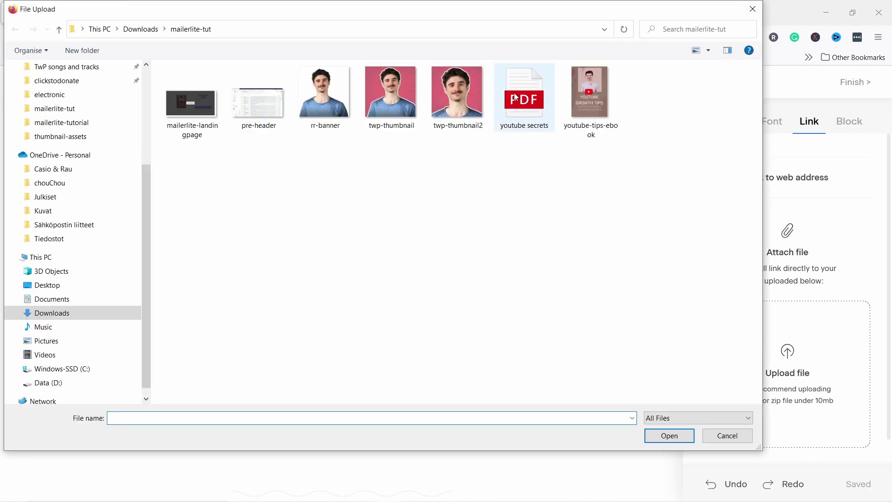
click(515, 97)
click(673, 440)
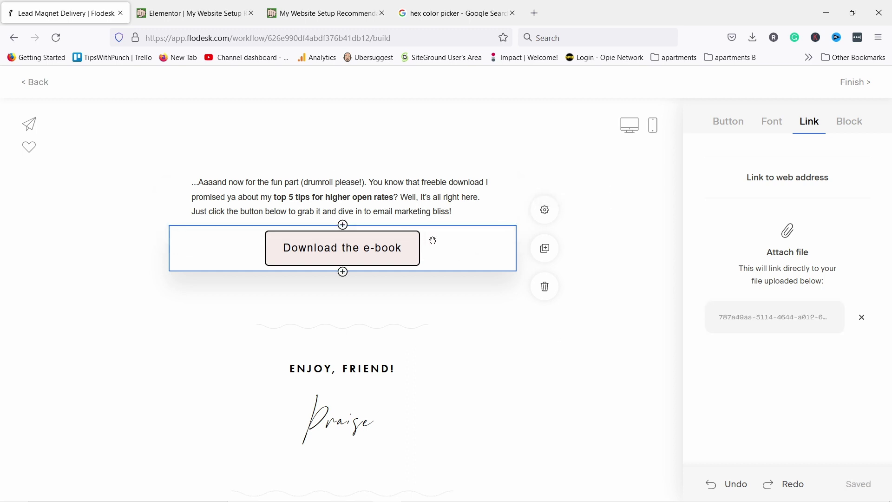
click(211, 188)
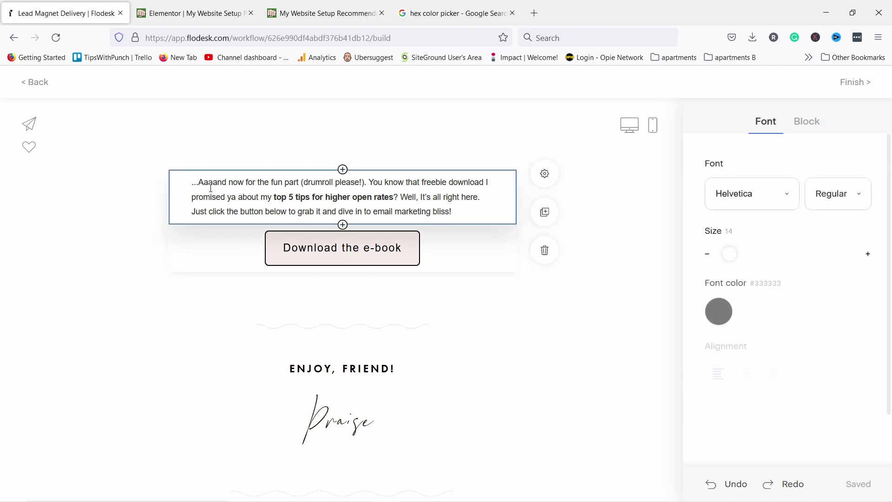
Replace the intro paragraph with the pasted e-book message and add a First name personalization tag
drag(453, 212, 191, 182)
text(I'm so happy you are interested in the YouTube Growth e-book!  In this book, I'll show you industry tactics & secrets that will your channel grow like crazy! I promise you won't be disappointed with it!  You can download it by clicking on the below button.  Regards, Robert)
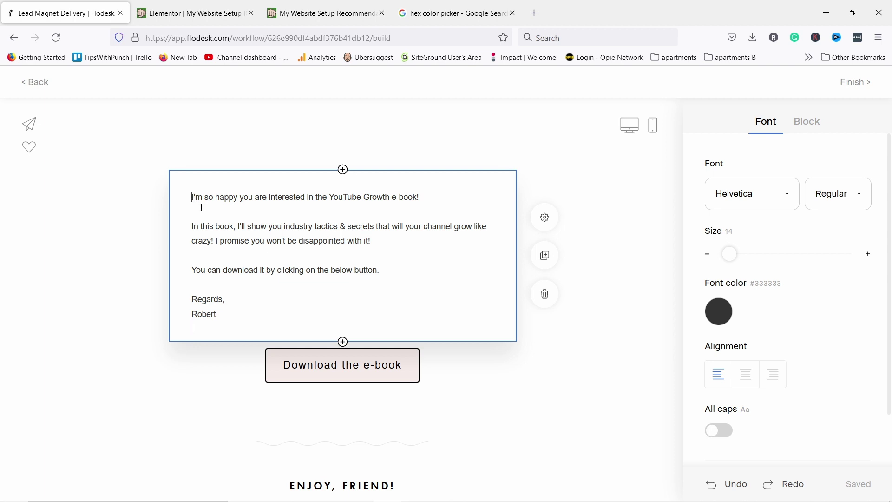
text(@)
click(225, 142)
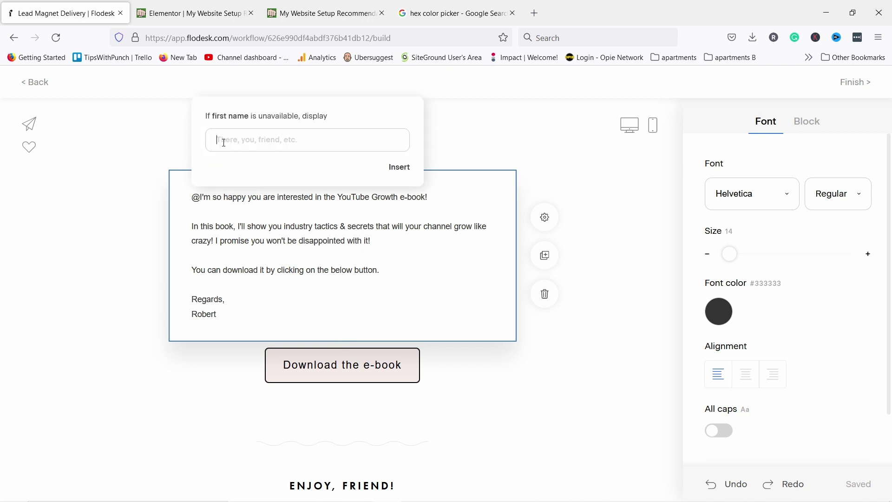
click(398, 166)
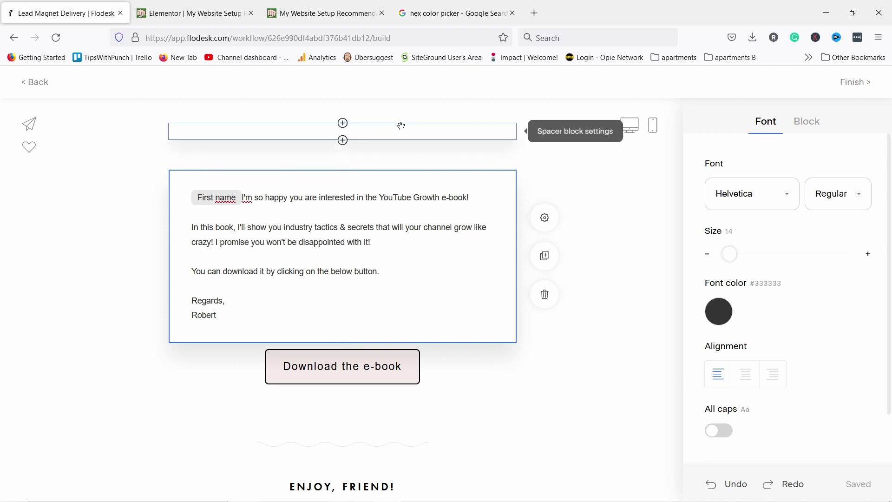
Delete the four empty spacer blocks above the message
click(470, 127)
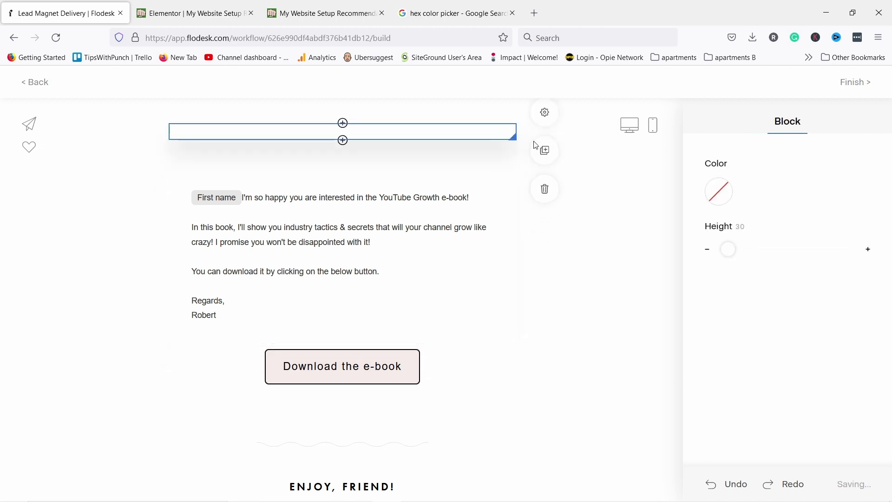
click(547, 189)
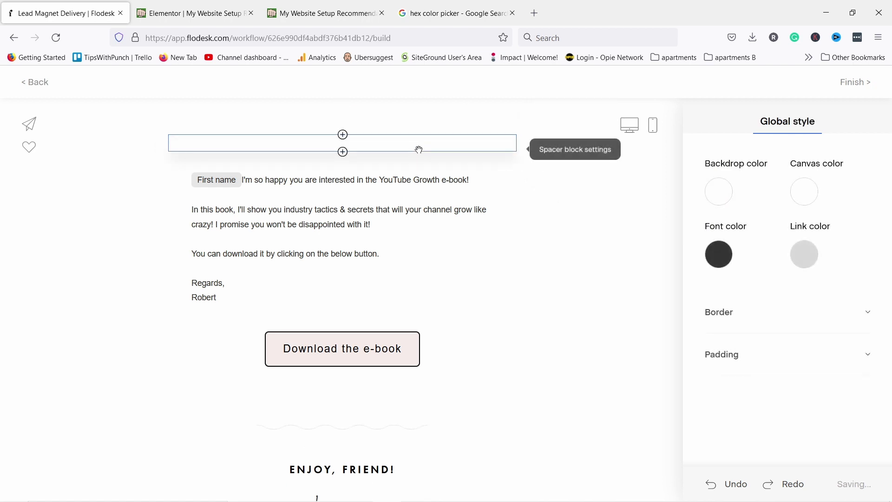
click(517, 156)
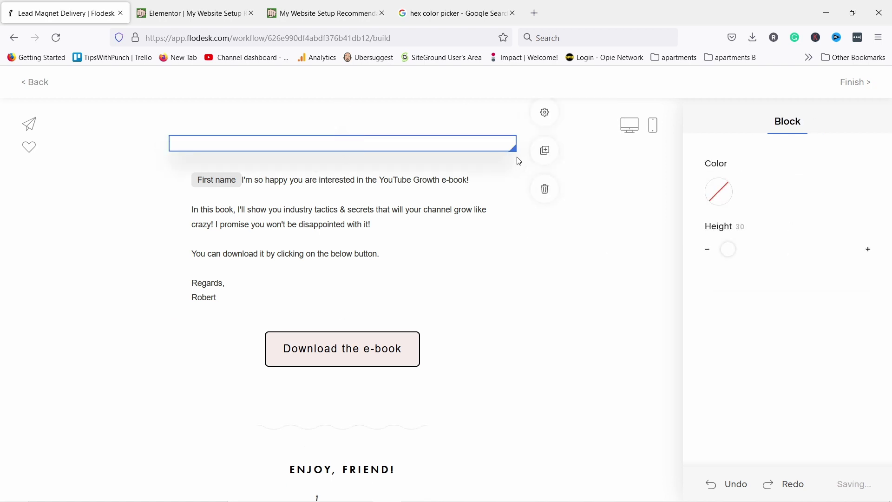
click(546, 189)
click(501, 117)
click(546, 188)
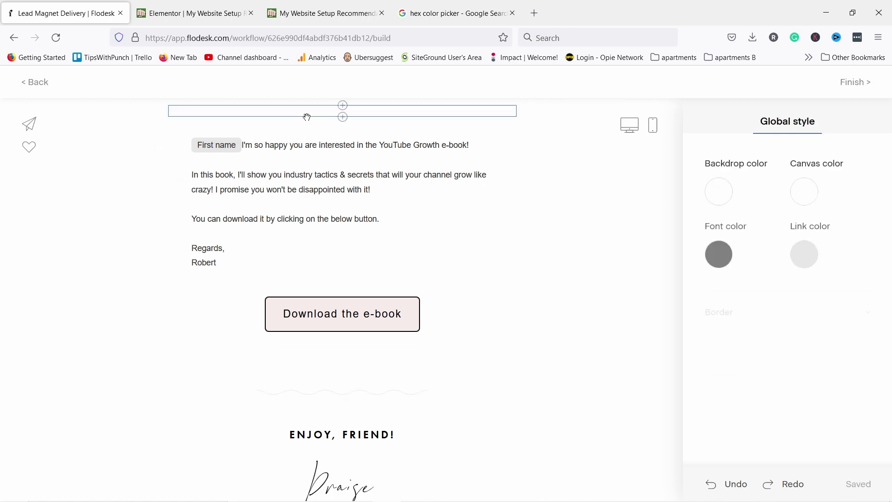
click(502, 112)
click(548, 191)
Remove the Instagram feed block and preview the email on mobile
scroll(238, 232, down, 3)
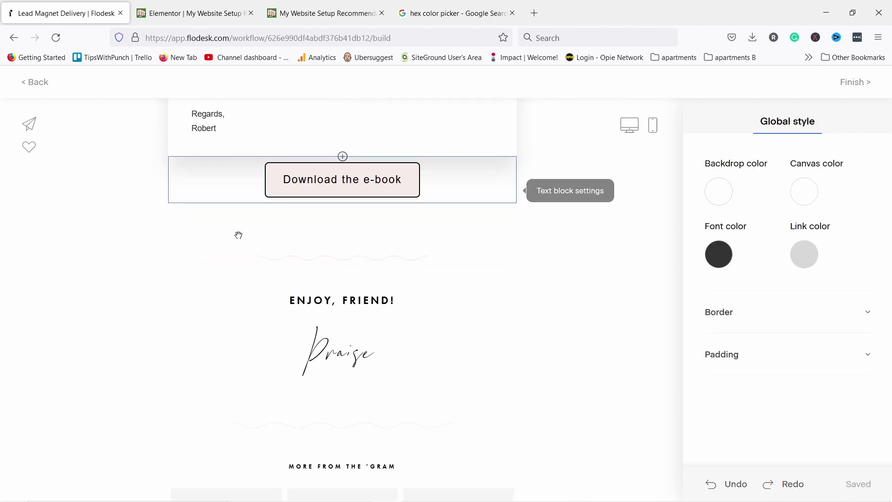
scroll(353, 453, down, 5)
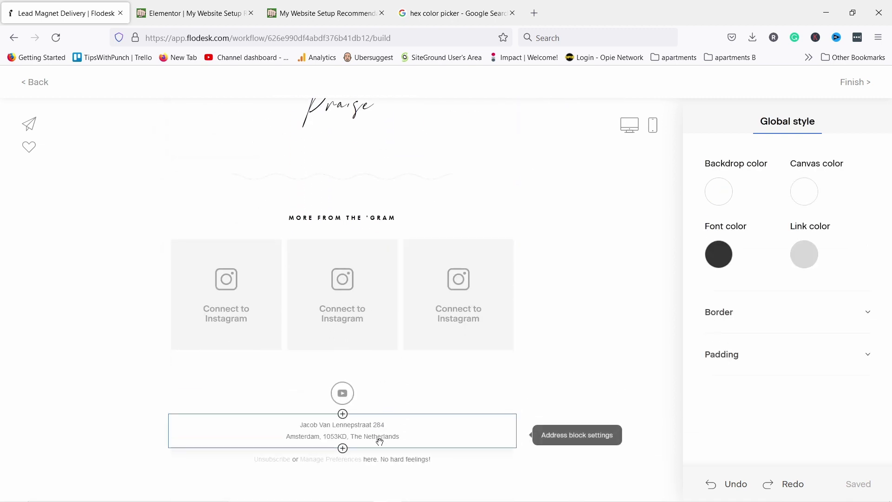
click(491, 255)
click(551, 338)
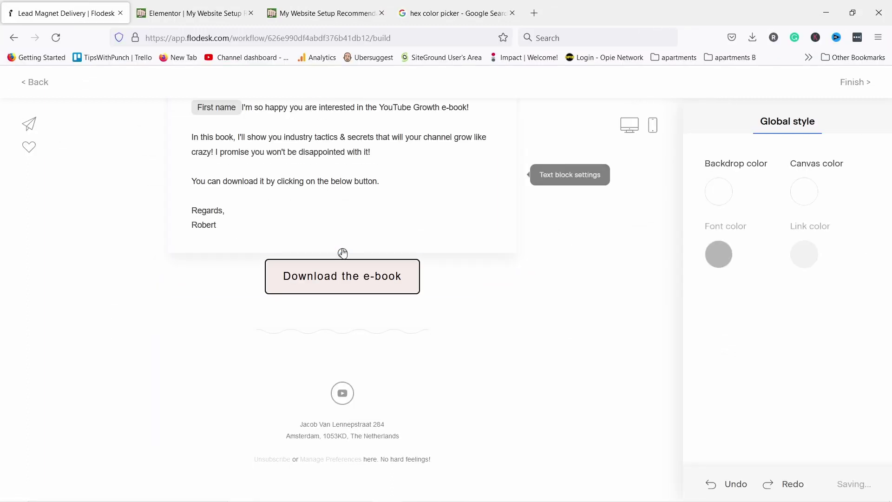
scroll(372, 233, up, 1)
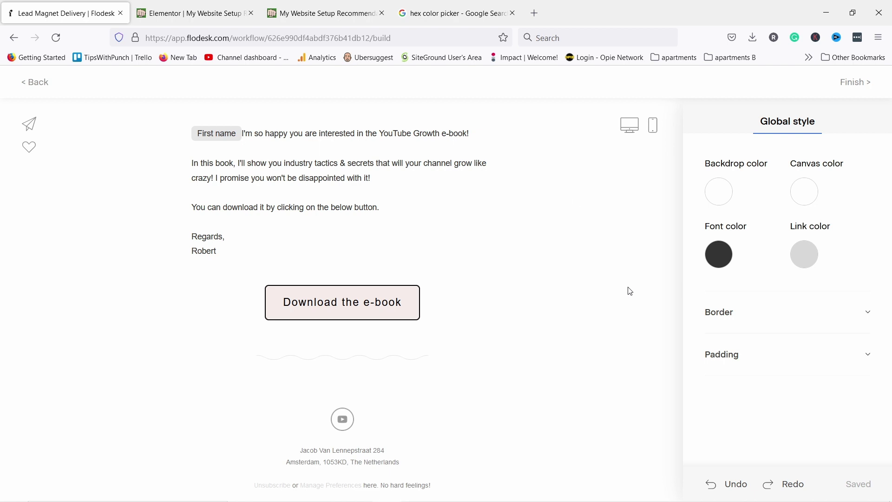
click(653, 126)
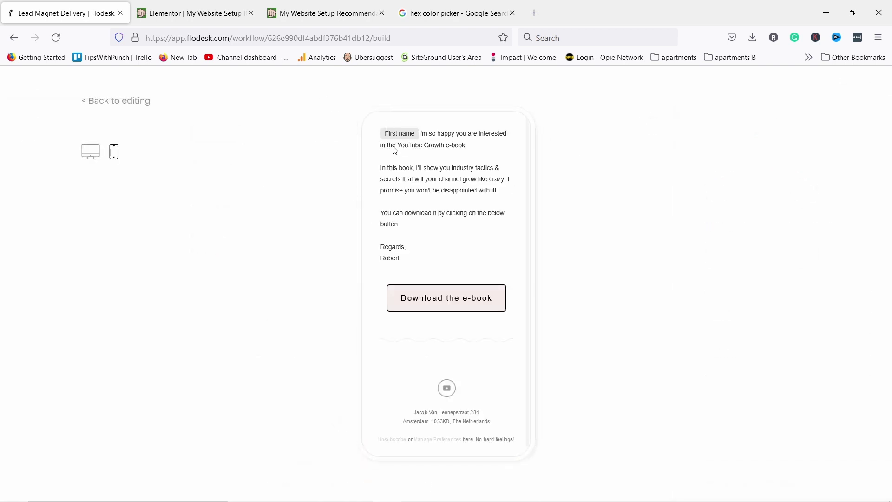
Leave the mobile preview and finish the email, returning to the 'Here is your FREE e-book' workflow step
scroll(403, 158, down, 1)
scroll(408, 176, up, 1)
click(96, 101)
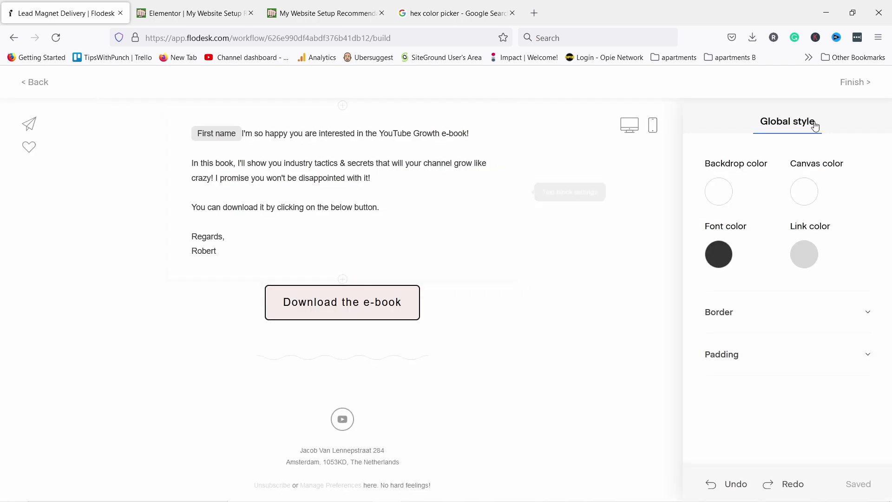
click(852, 86)
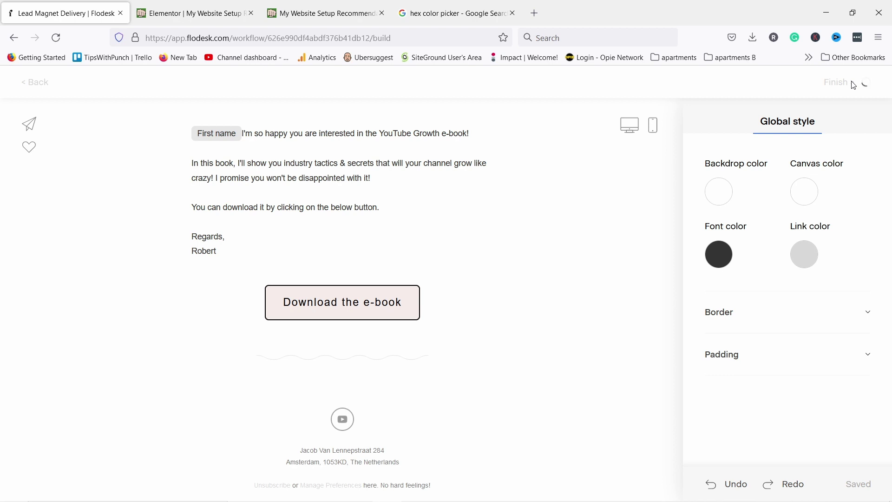
scroll(331, 384, up, 3)
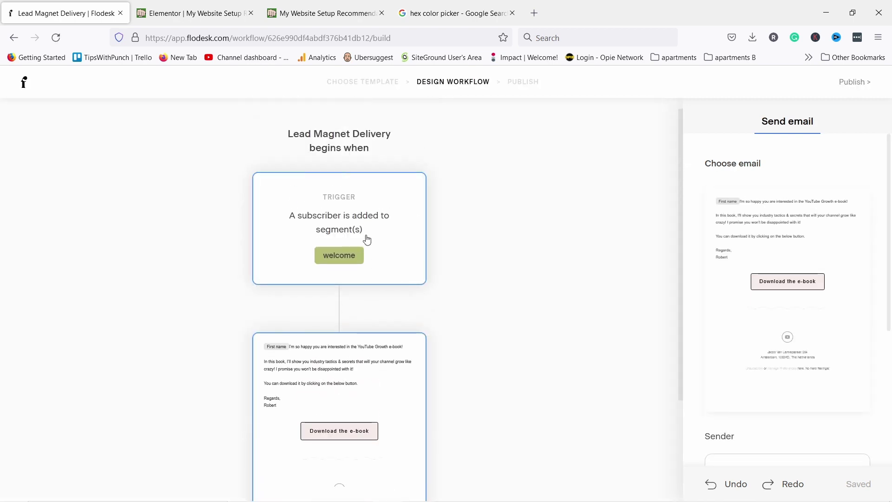
scroll(361, 253, down, 3)
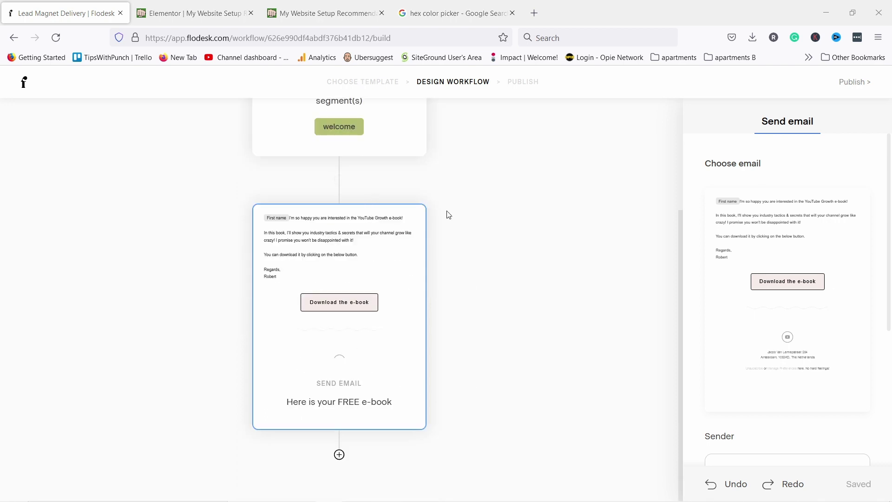
Add a fixed 3-day time delay after the e-book email, then a Yes/No Condition step
click(339, 454)
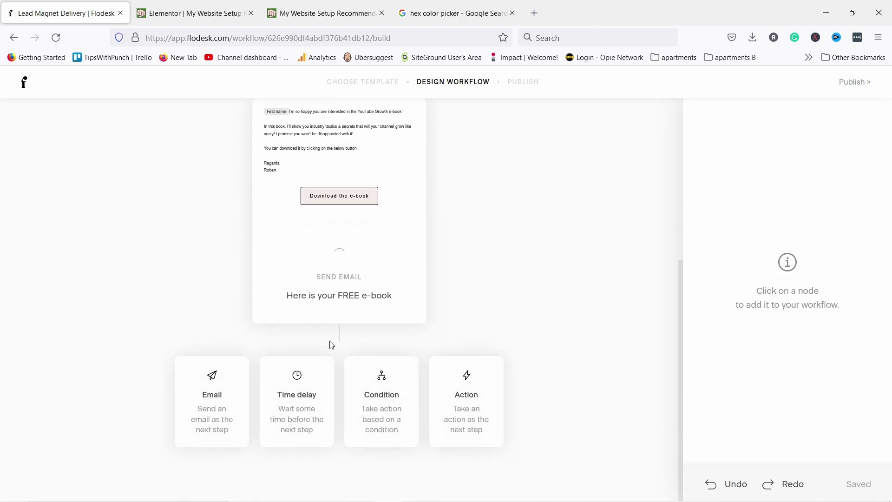
click(314, 376)
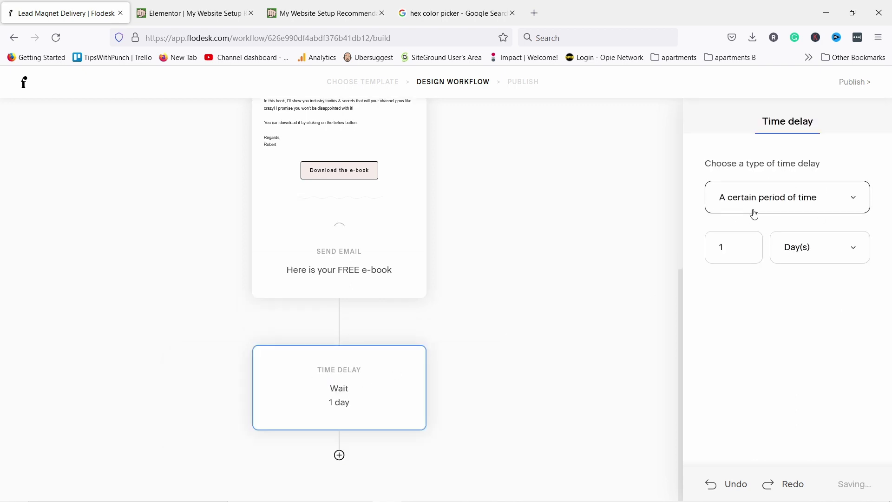
drag(731, 248, 671, 255)
text(3)
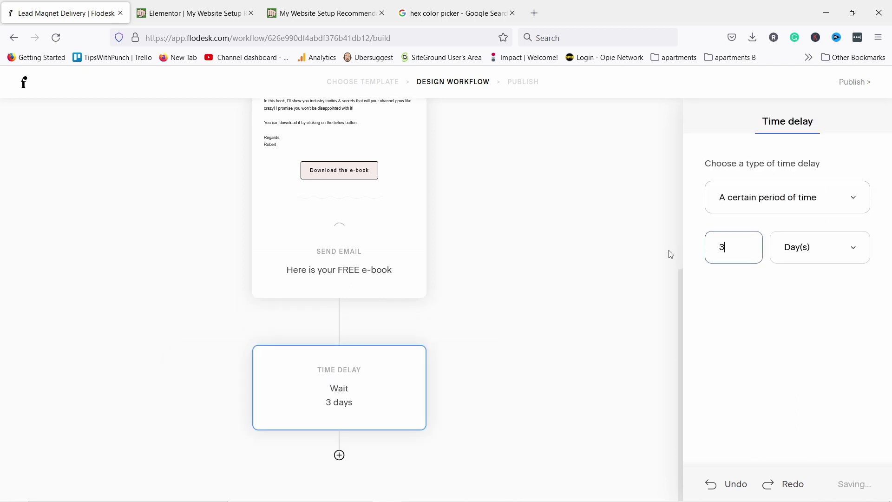
click(753, 204)
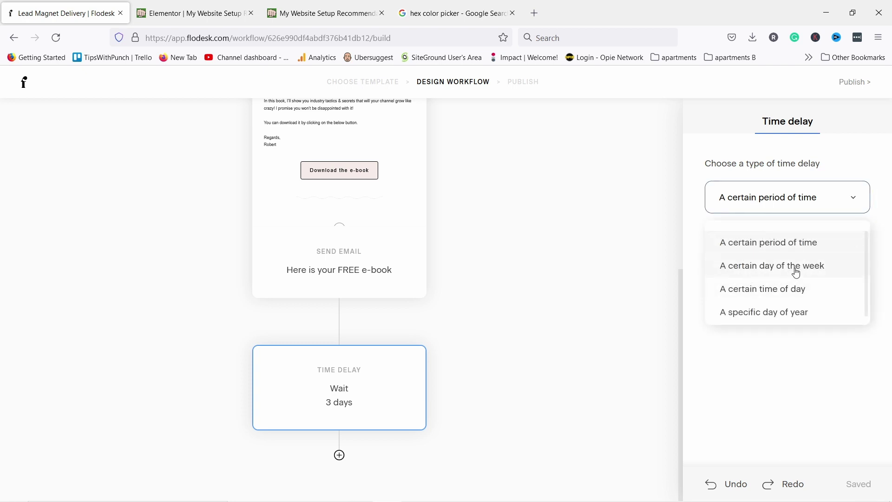
click(784, 407)
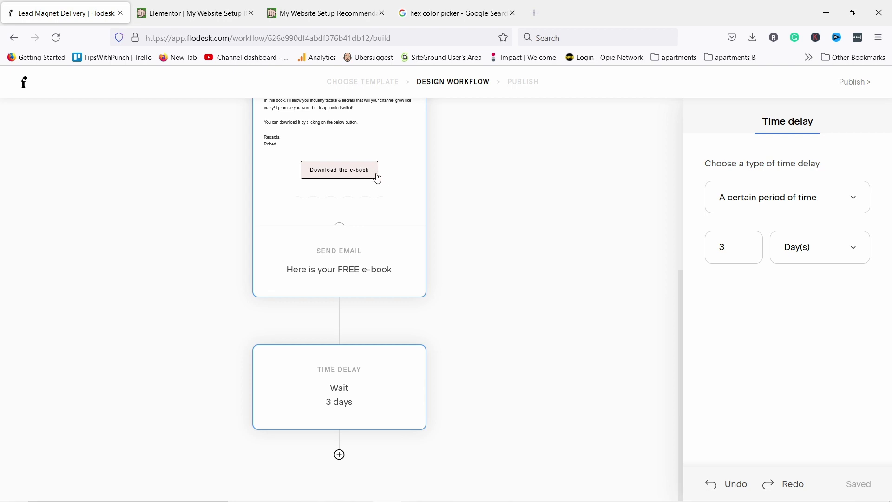
click(340, 456)
click(385, 406)
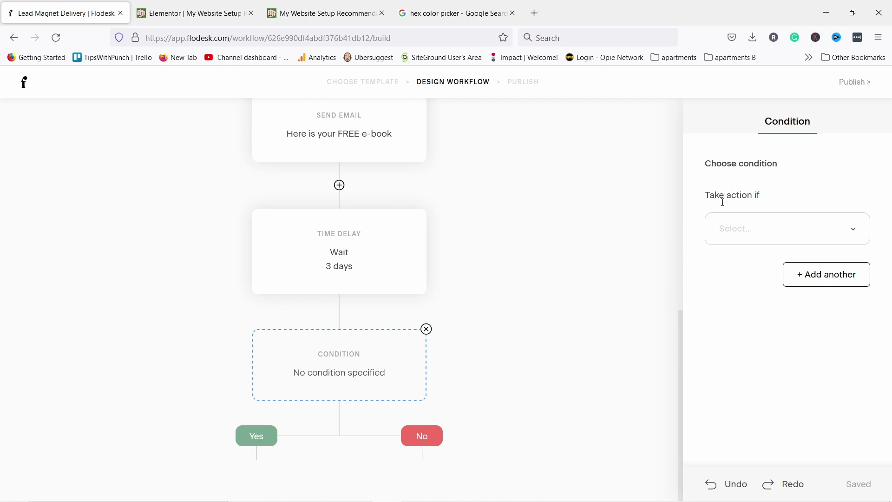
Set the condition to 'Subscriber has clicked a link' on the PDF link in 'Here is your FREE e-book'
click(763, 227)
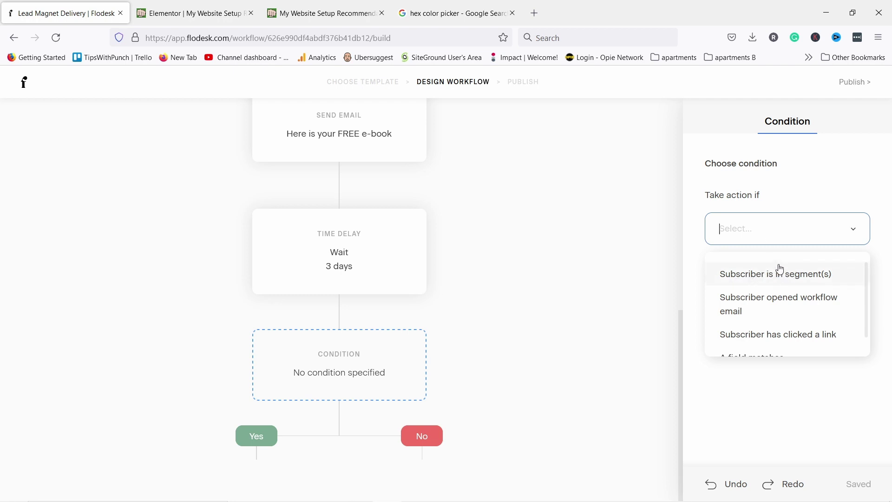
scroll(778, 280, down, 1)
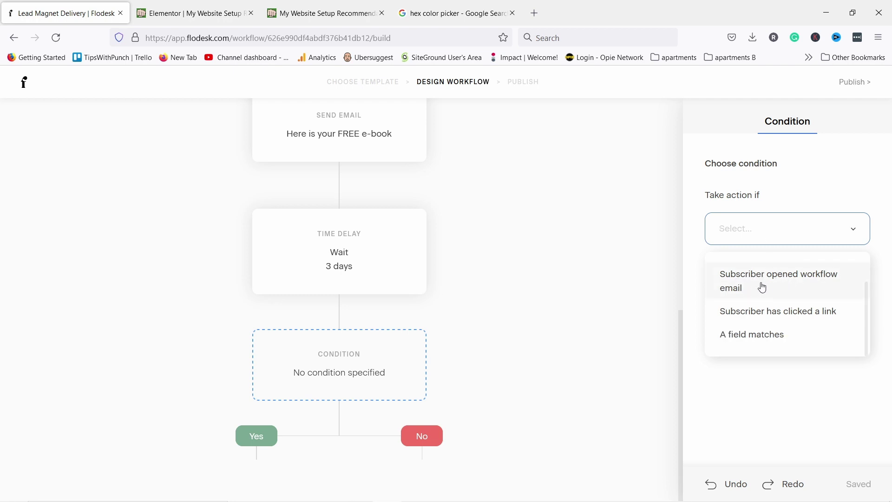
click(776, 316)
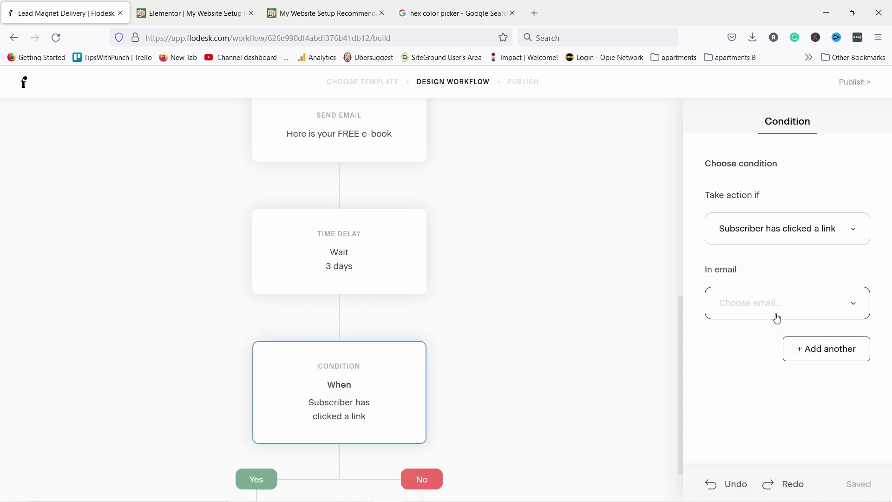
click(783, 318)
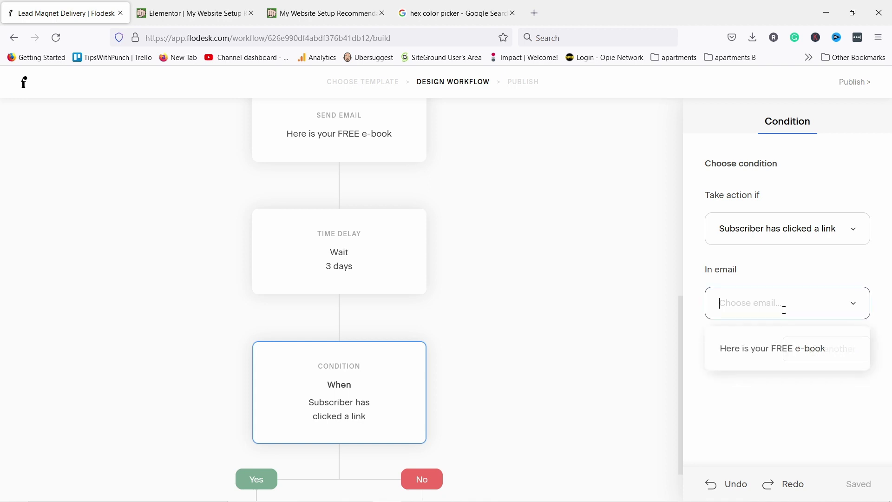
click(739, 356)
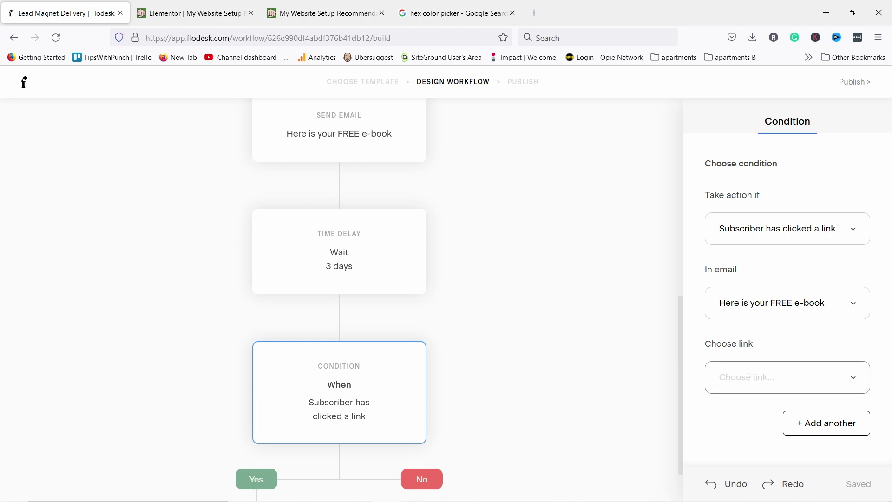
click(750, 377)
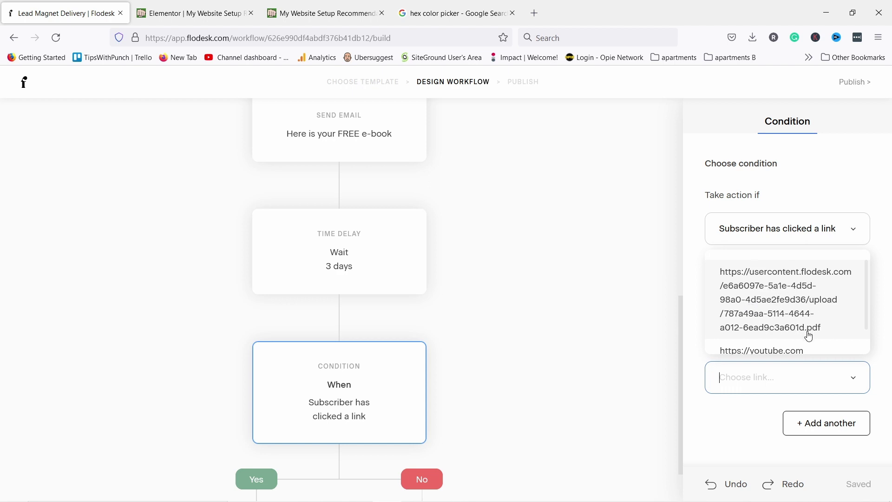
click(763, 289)
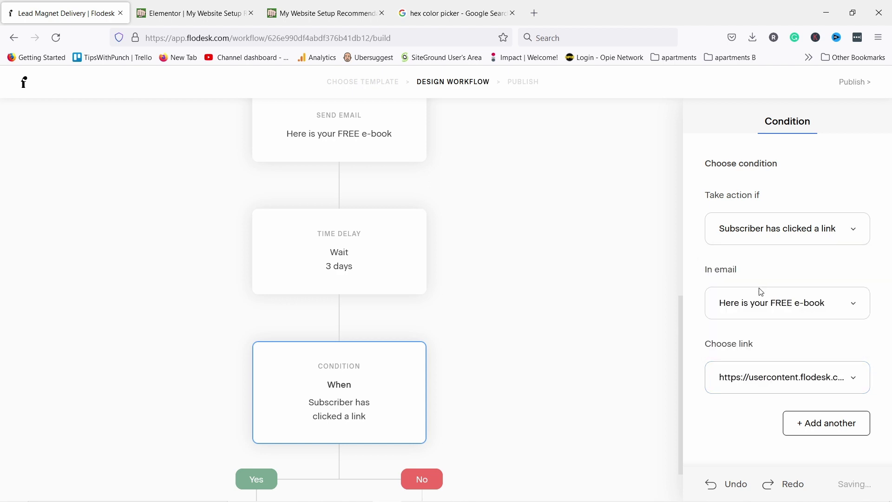
scroll(346, 186, up, 3)
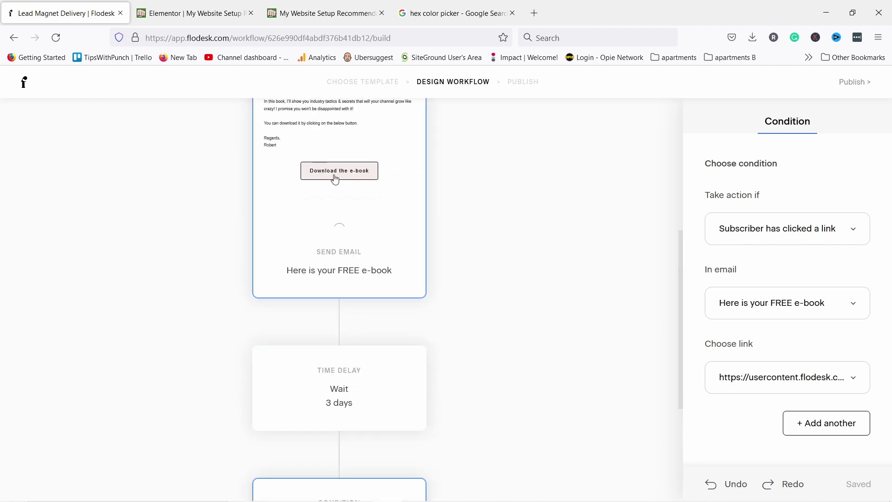
scroll(339, 243, down, 4)
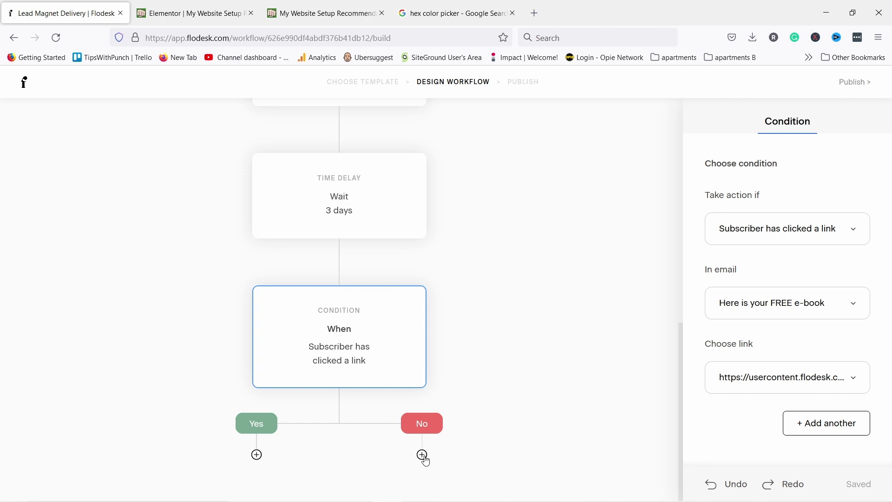
Add a from-scratch email named 'Did you receive the YouTube Growth book?' on the No branch
click(426, 458)
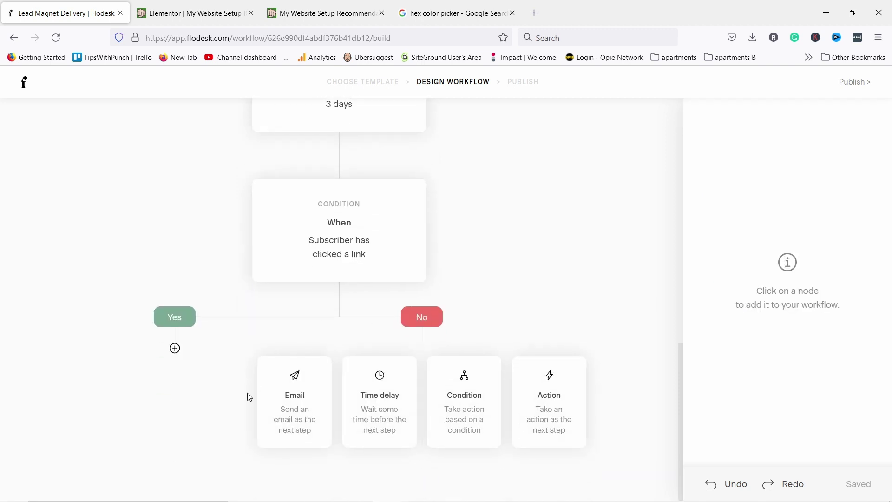
click(289, 410)
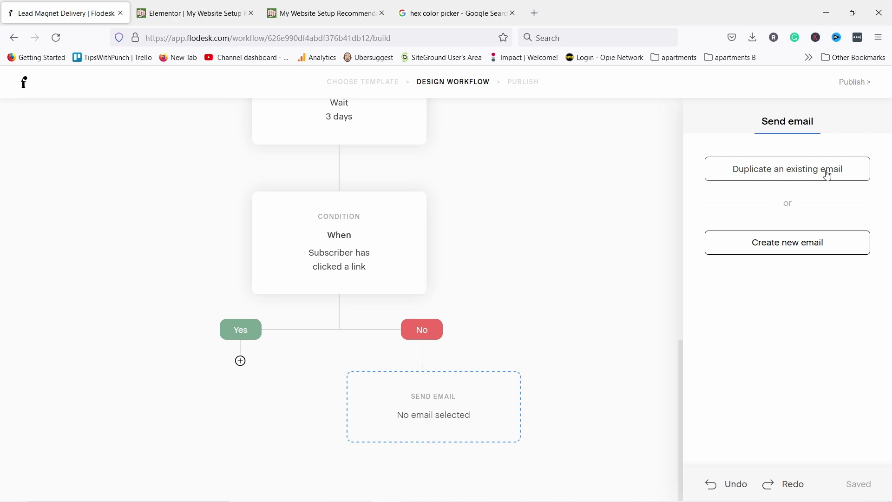
click(811, 243)
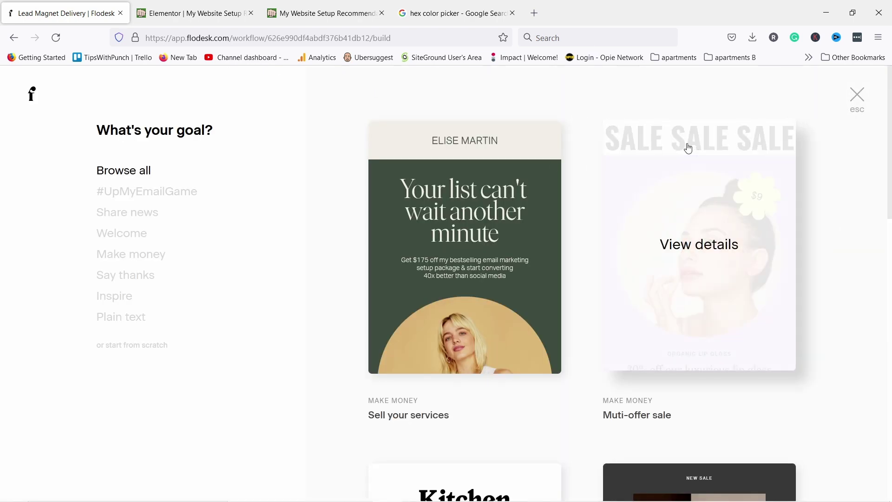
click(127, 346)
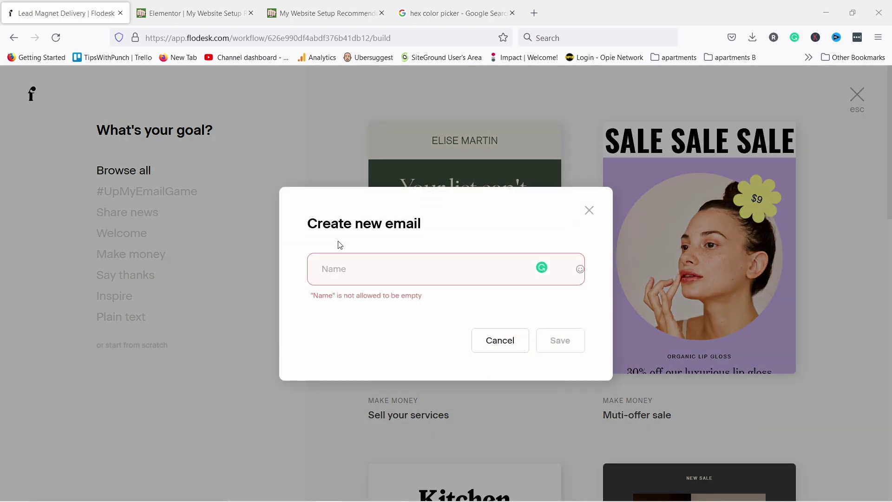
text(Did you receive the YouTube Growth book?)
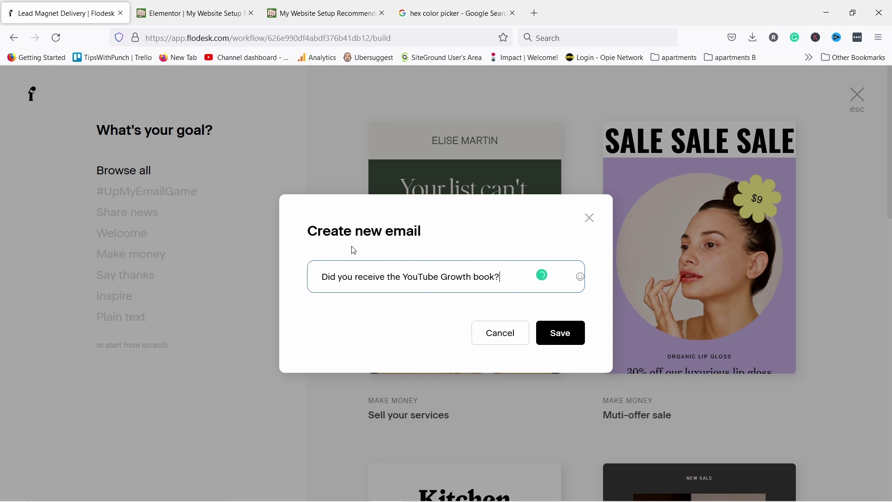
click(573, 339)
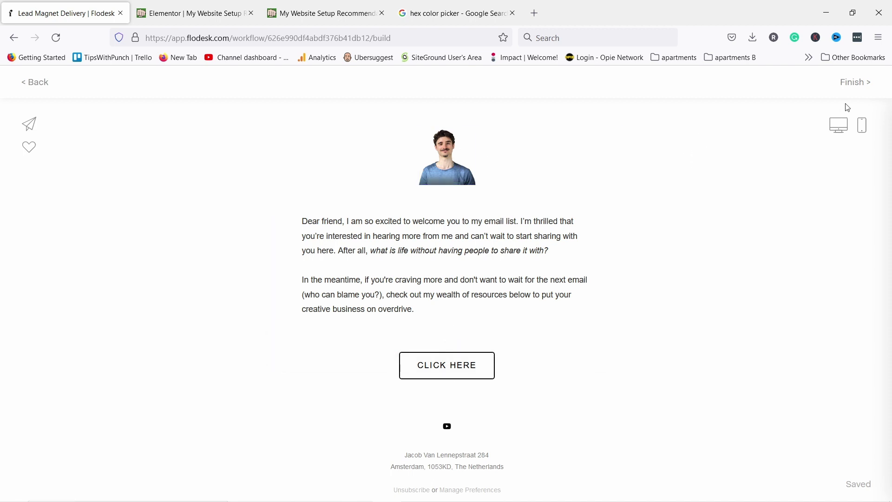
click(855, 83)
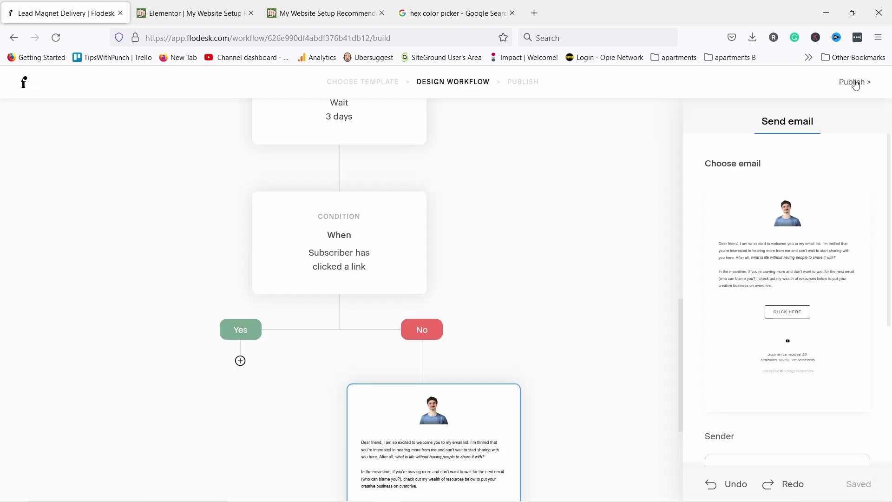
scroll(595, 244, down, 4)
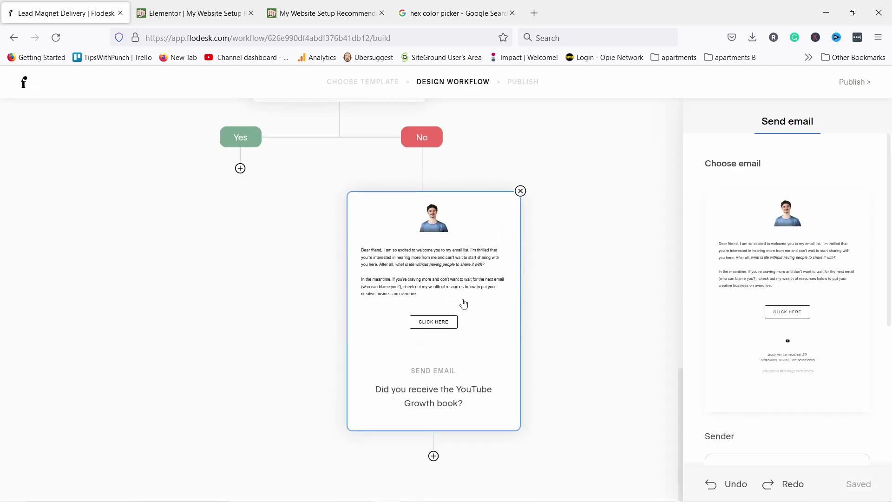
scroll(444, 316, up, 5)
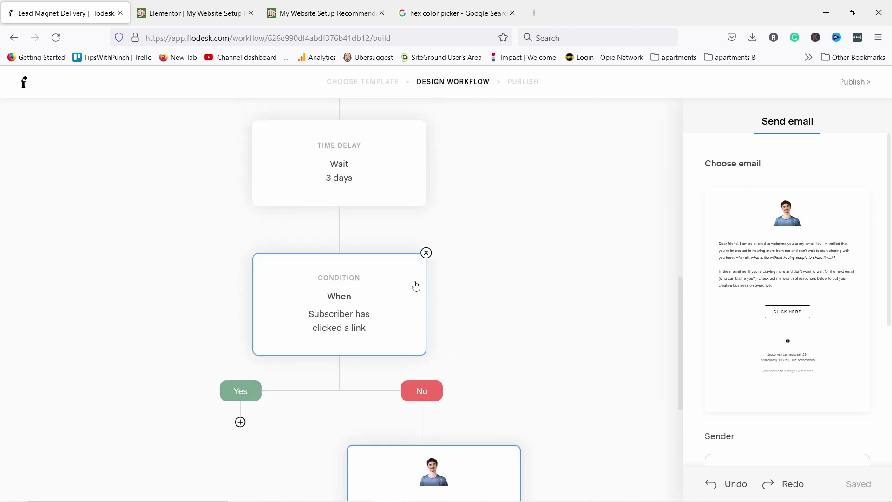
scroll(381, 297, down, 3)
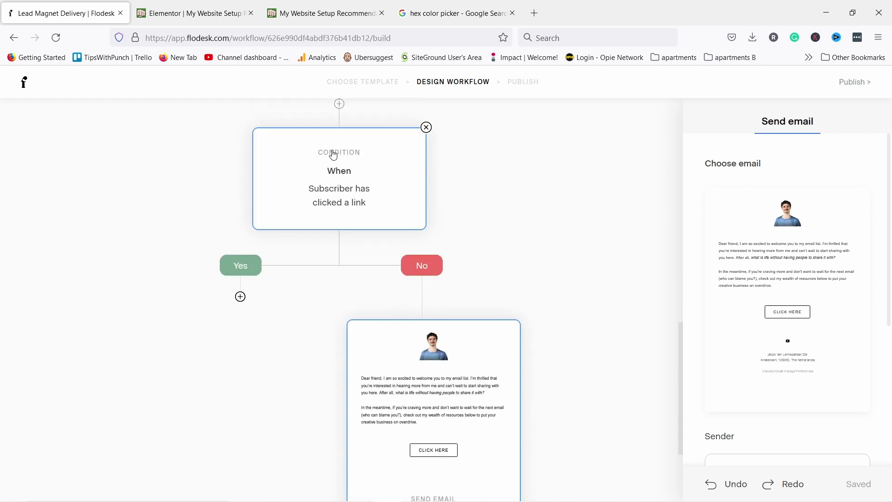
scroll(436, 328, down, 3)
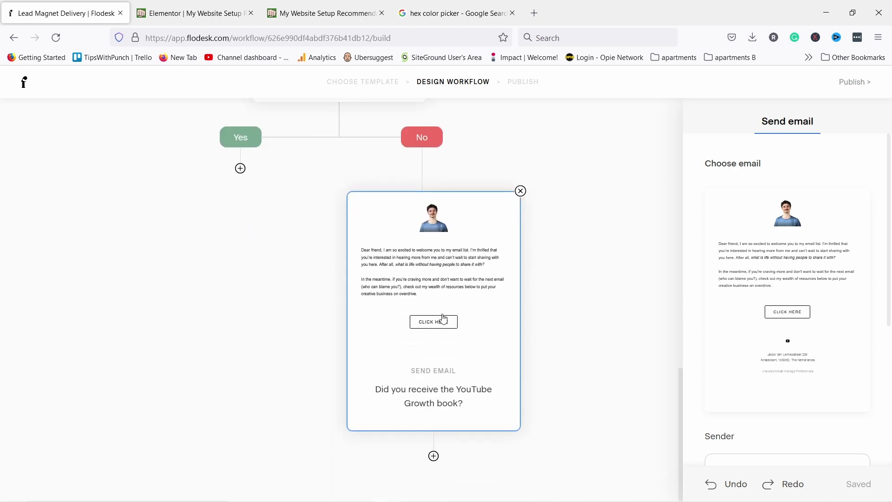
scroll(439, 325, up, 3)
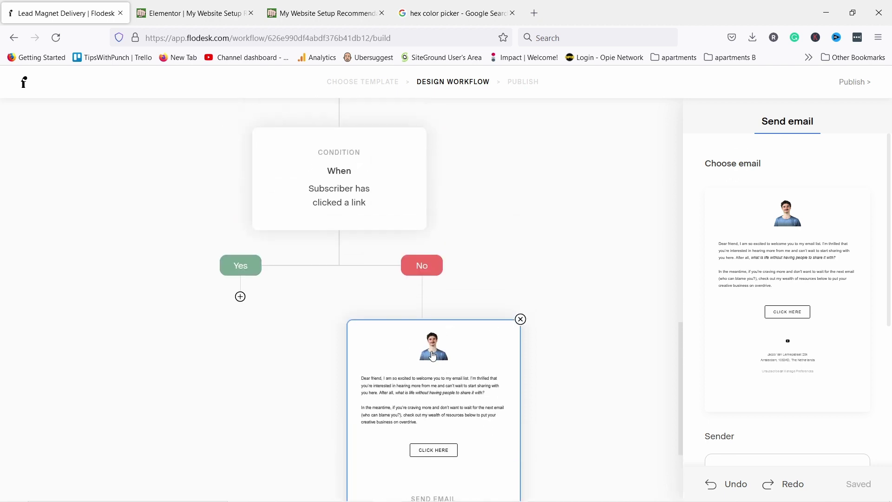
Add a from-scratch email named 'Useful tips for growth #2' on the Yes branch
click(240, 297)
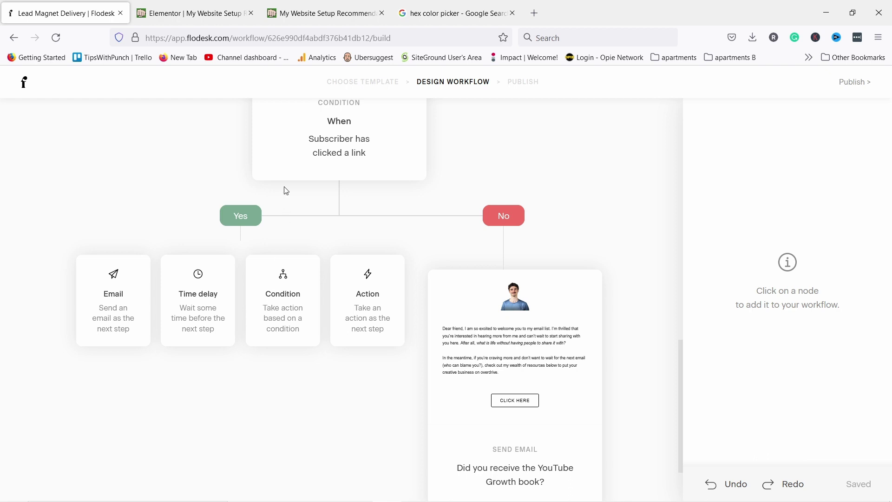
click(109, 306)
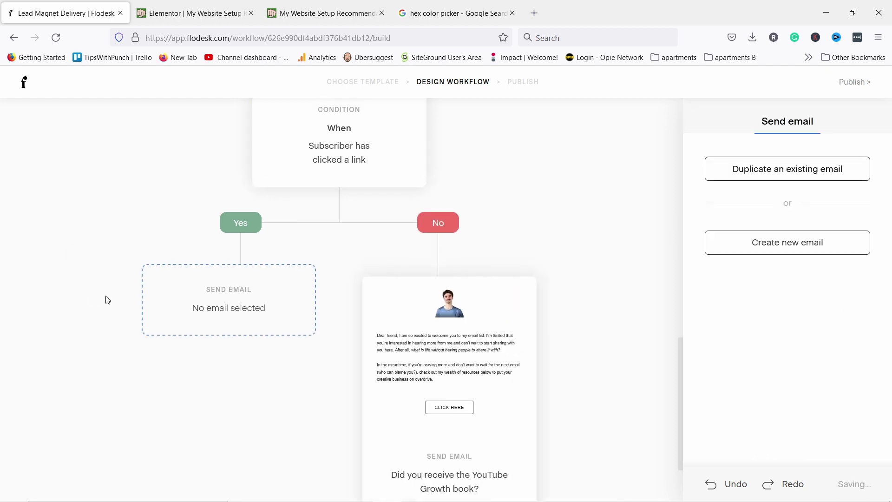
click(785, 247)
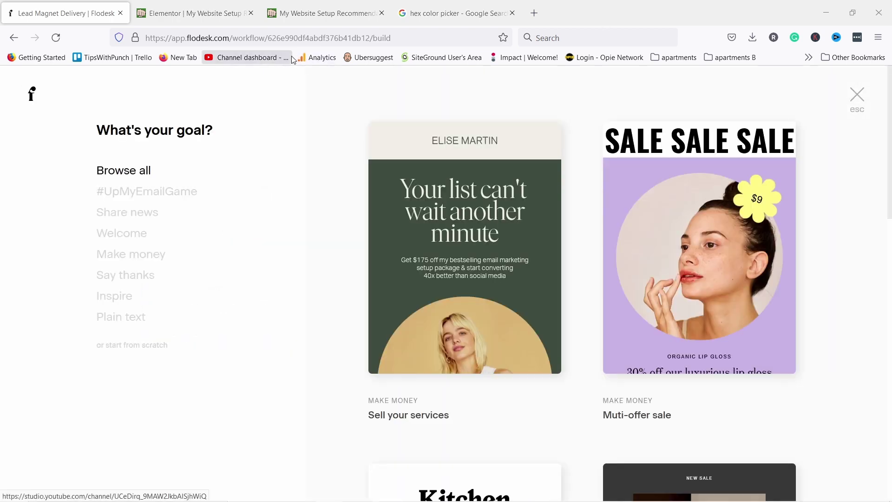
click(138, 349)
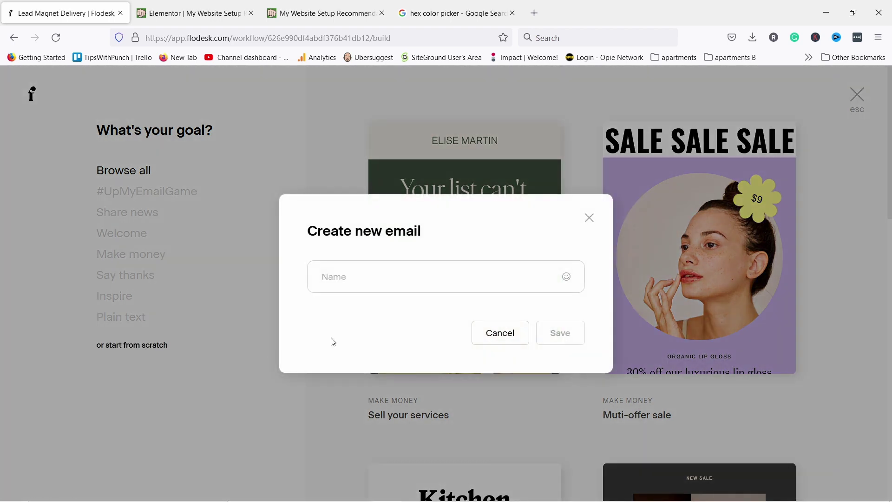
click(388, 276)
click(383, 287)
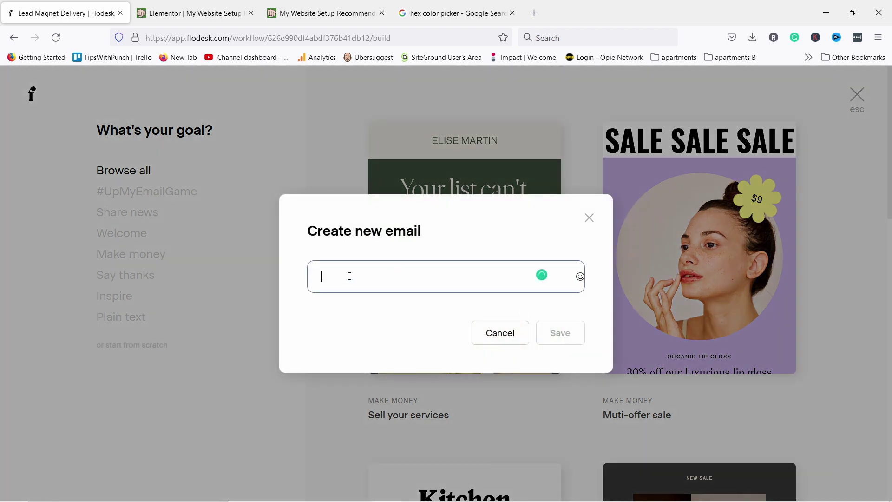
text(Useful tips for growth #2)
click(569, 335)
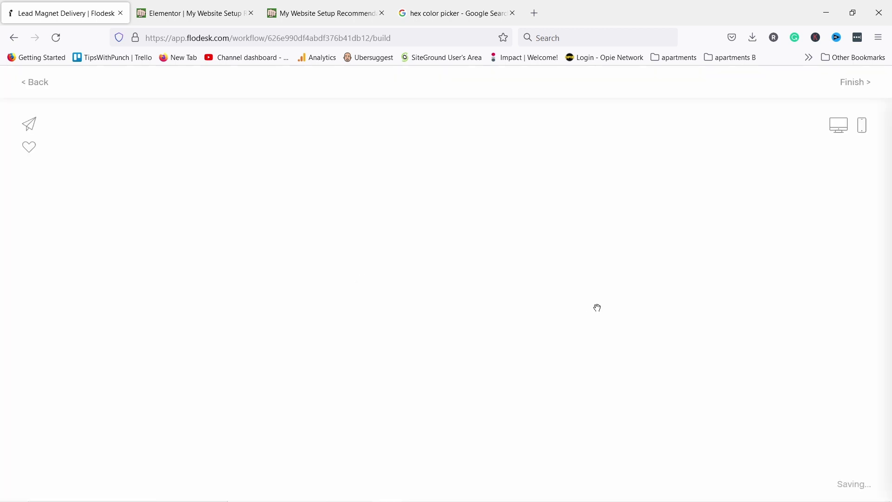
click(861, 82)
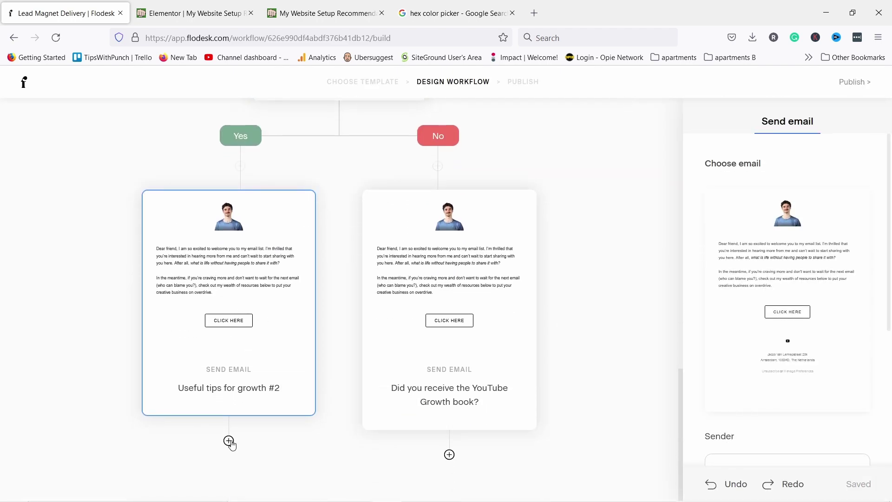
Add a 2-day time delay after the 'Useful tips for growth #2' email
click(229, 441)
click(169, 400)
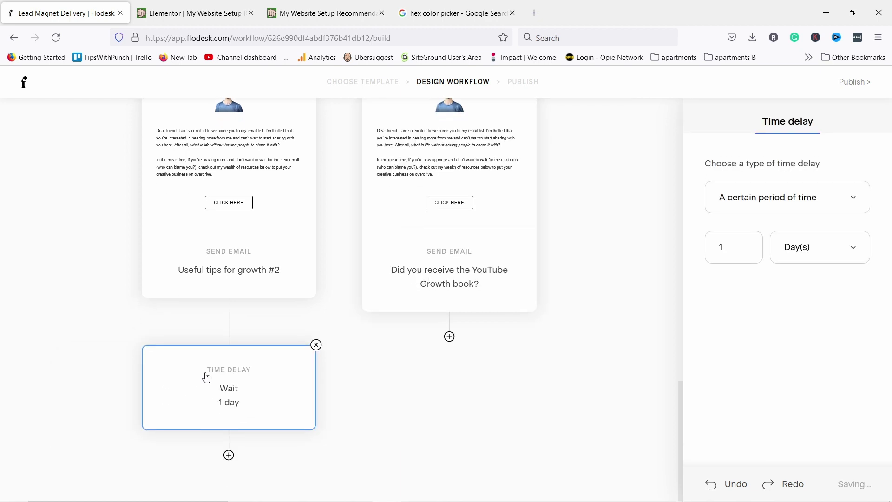
double_click(727, 247)
text(2)
click(777, 273)
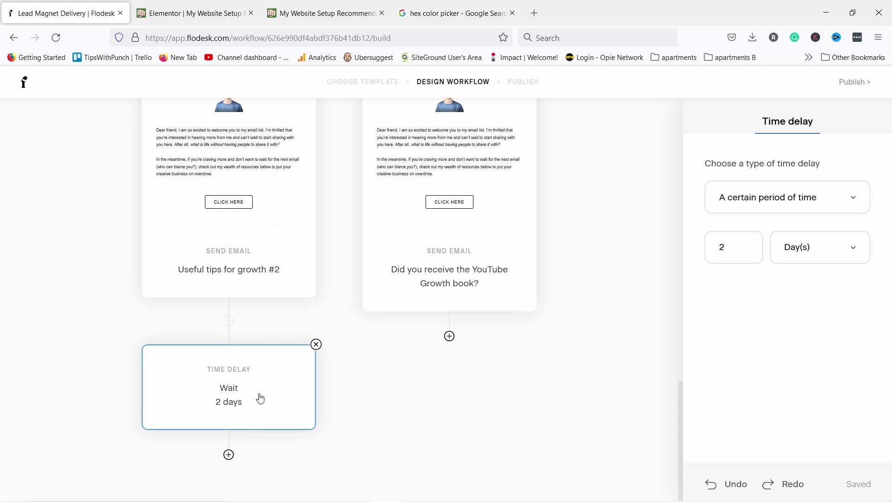
click(230, 455)
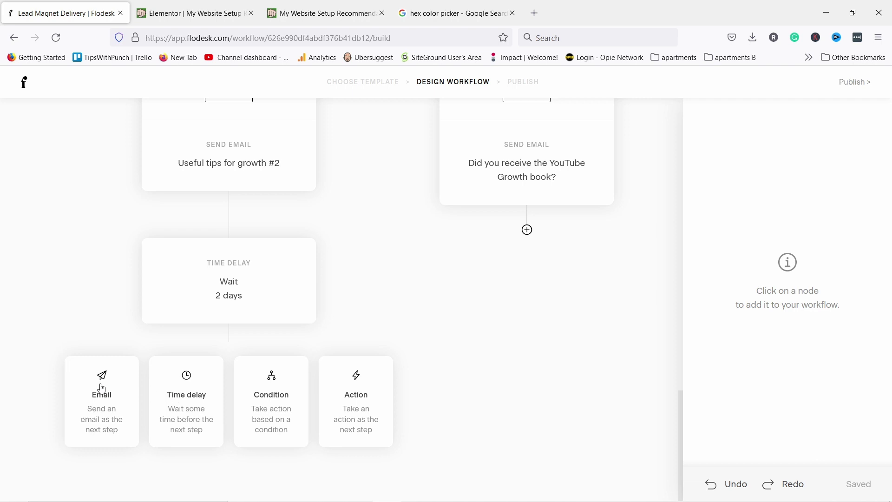
Add a from-scratch email named 'Useful tips for growth #3' after the 2-day wait
click(99, 389)
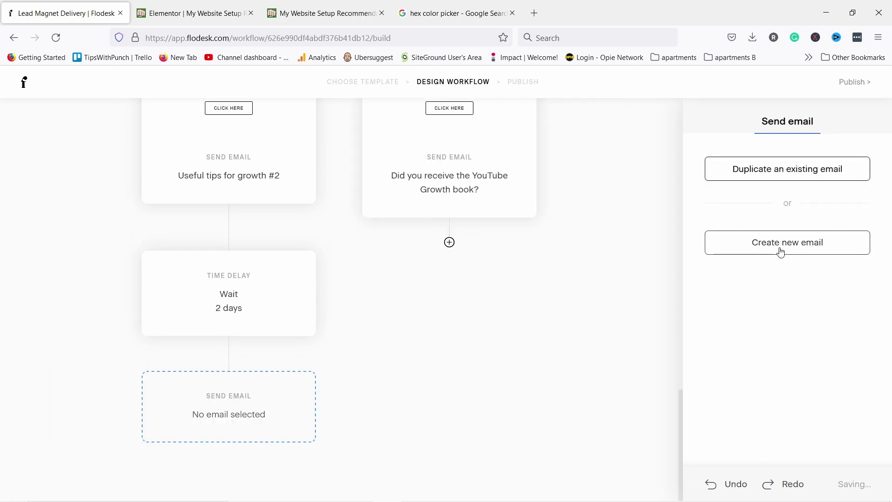
click(783, 247)
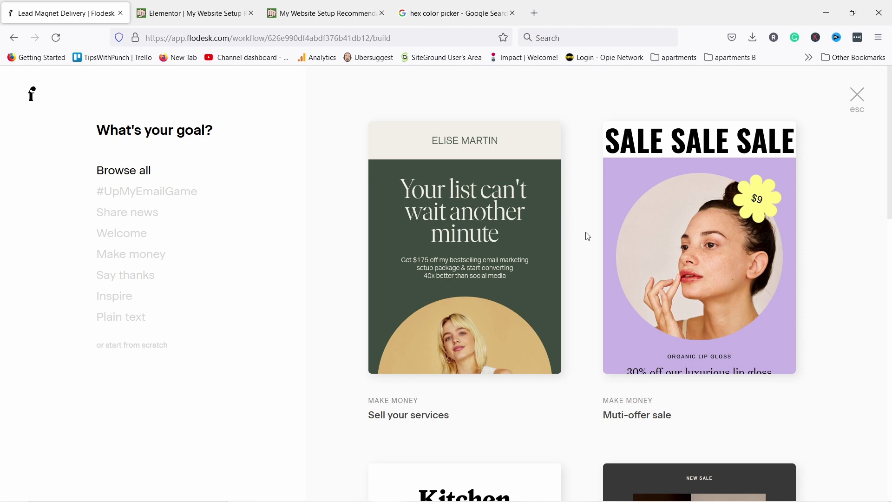
click(122, 346)
click(414, 269)
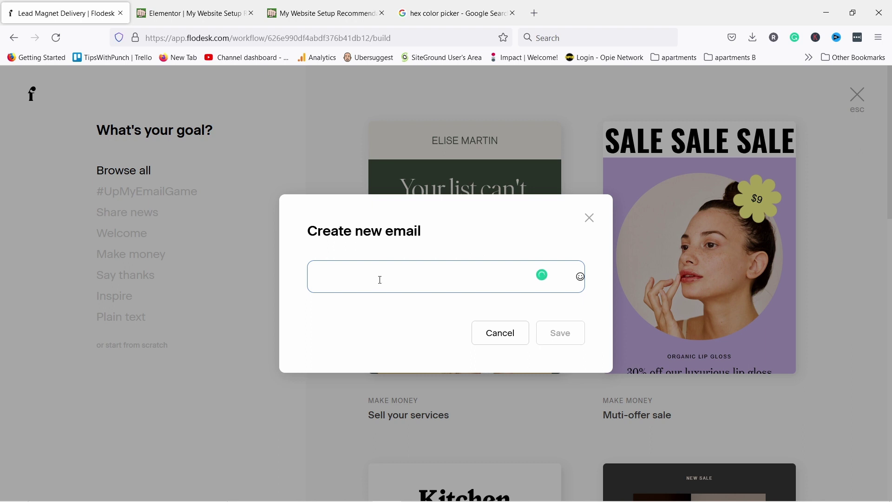
text(Useful tips for growth #2)
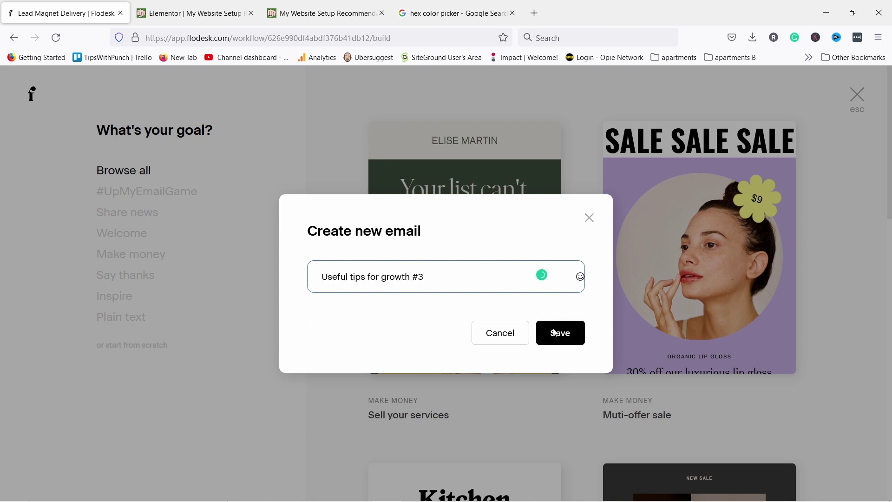
click(563, 335)
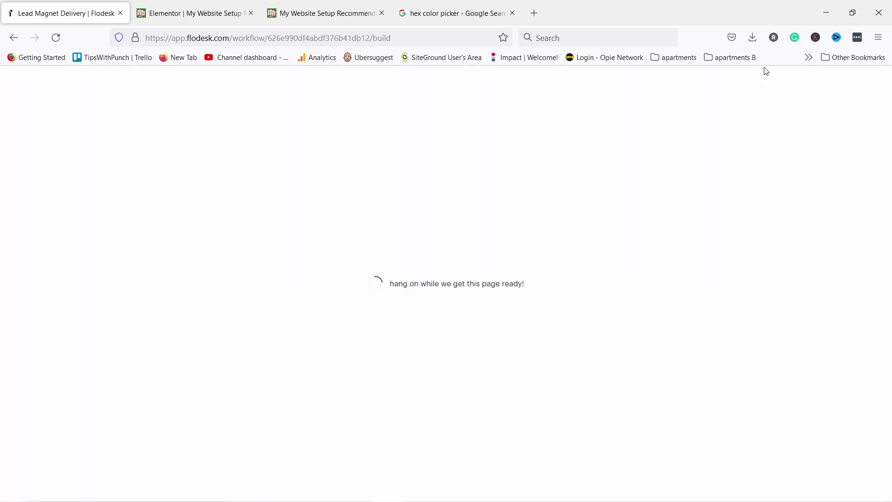
scroll(295, 246, down, 4)
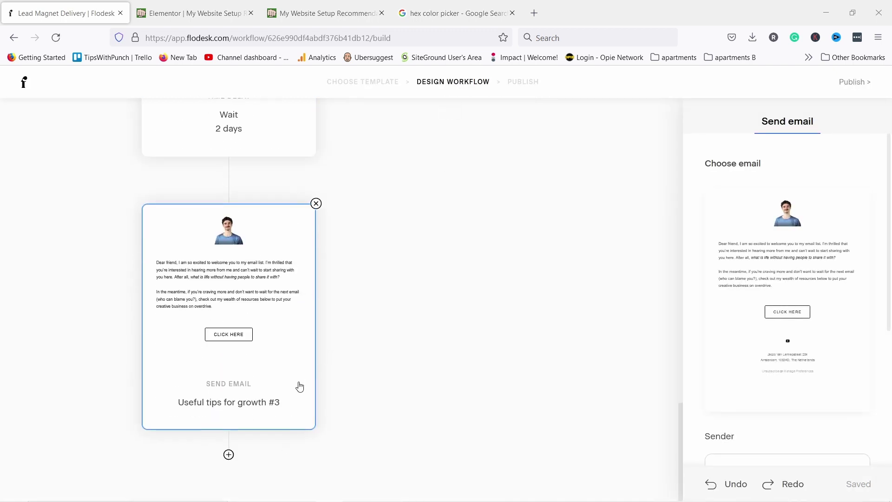
Add a 3-day time delay after the 'Useful tips for growth #3' email
click(228, 454)
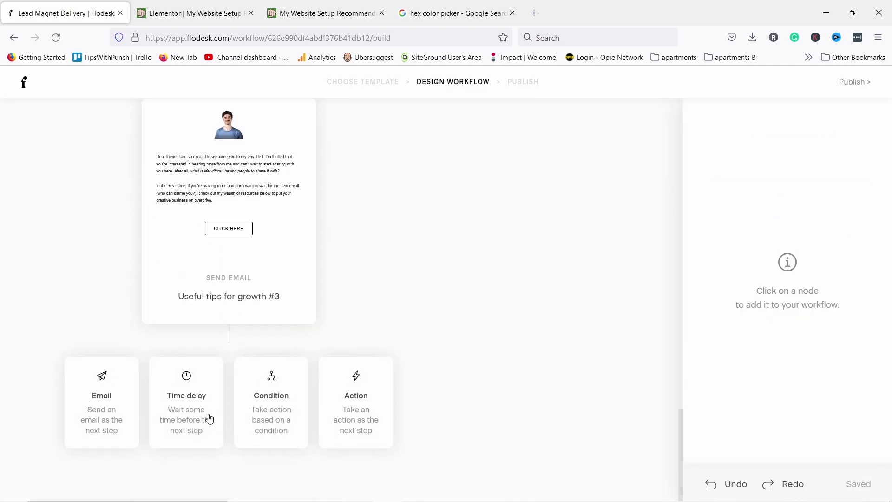
click(200, 380)
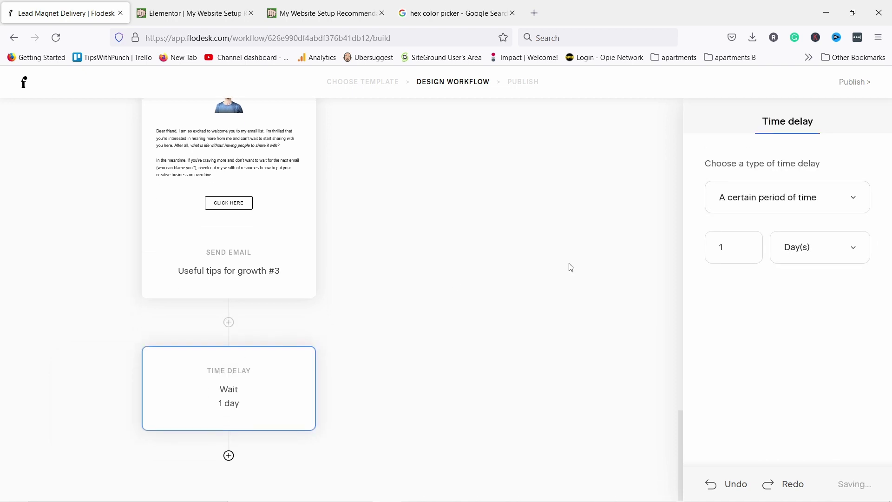
double_click(753, 241)
text(3)
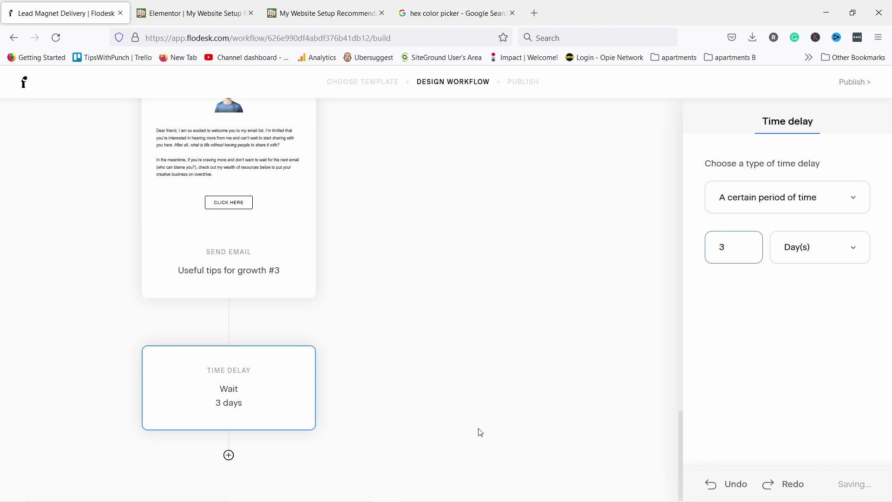
click(228, 455)
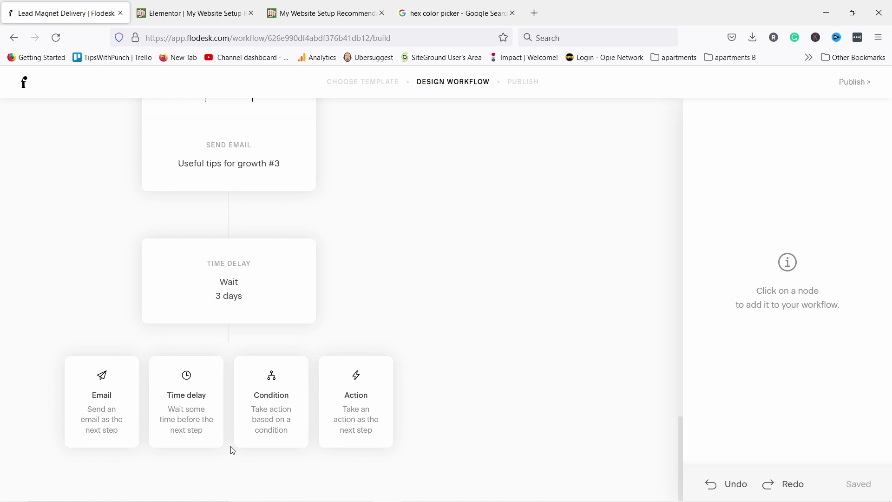
Add a from-scratch email named 'Email with video course offer' after the 3-day wait
click(110, 409)
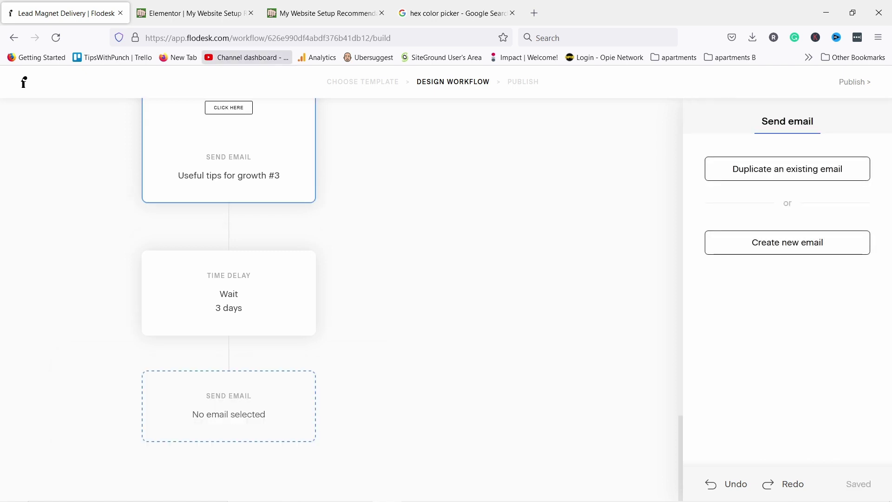
click(780, 243)
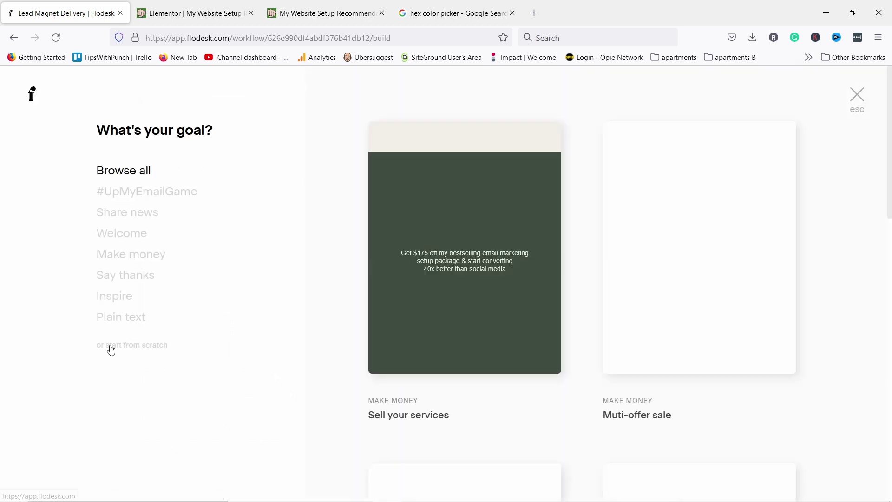
click(111, 347)
click(394, 276)
text(Email with video course offer)
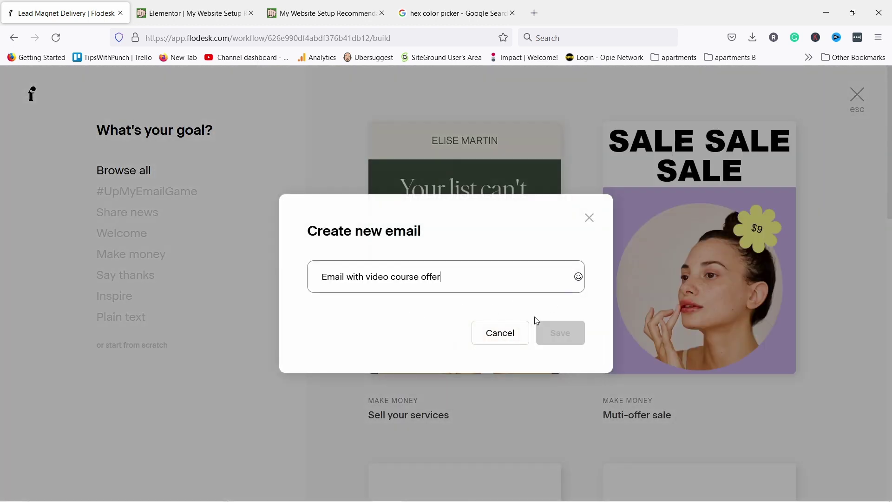
click(562, 336)
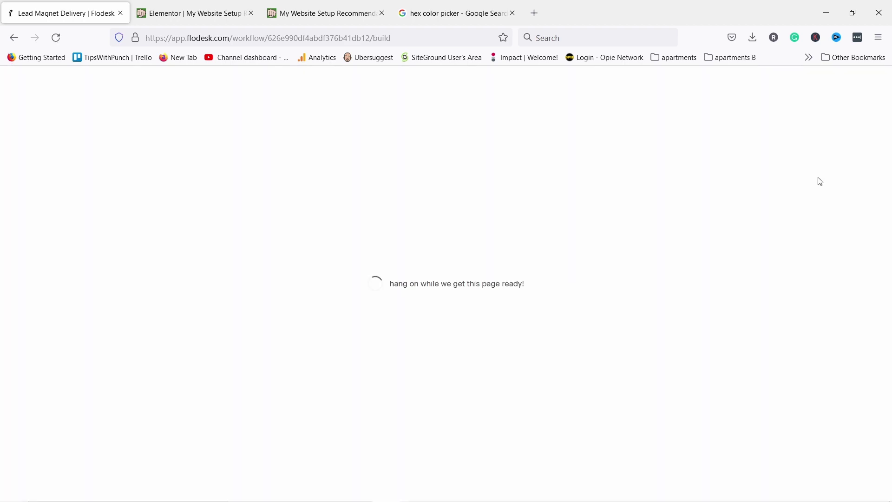
click(855, 82)
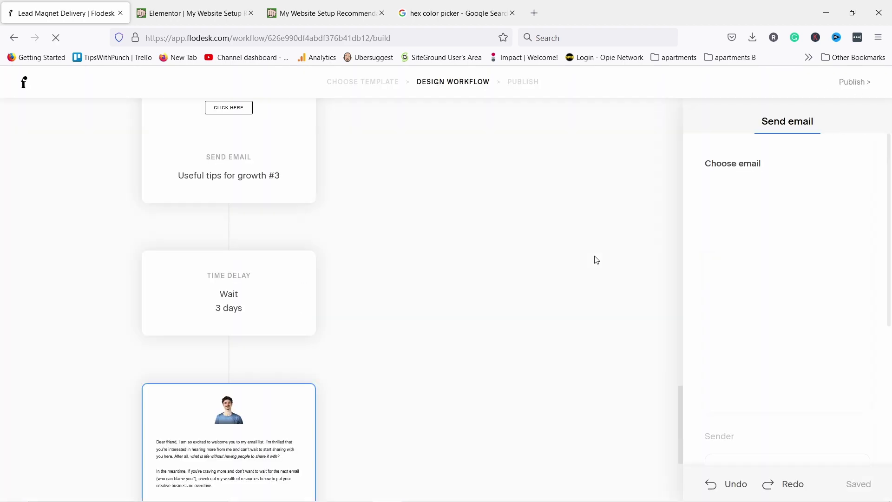
scroll(313, 308, down, 3)
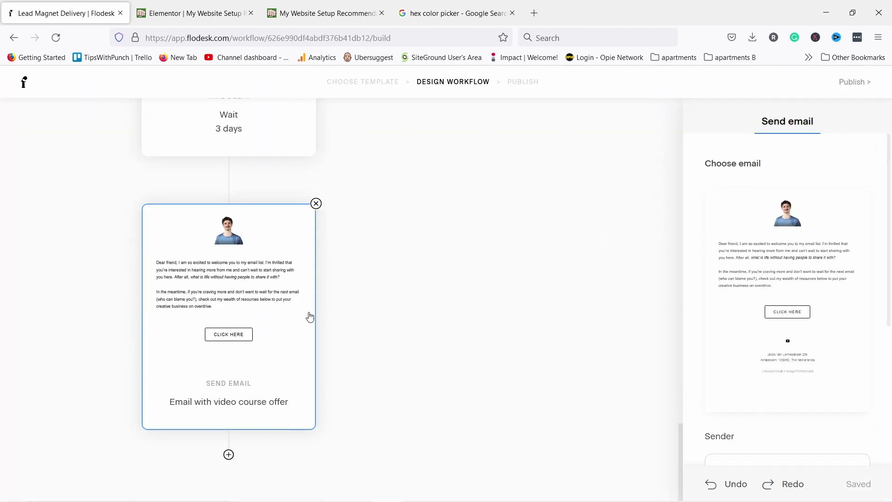
mouse_move(315, 328)
click(228, 454)
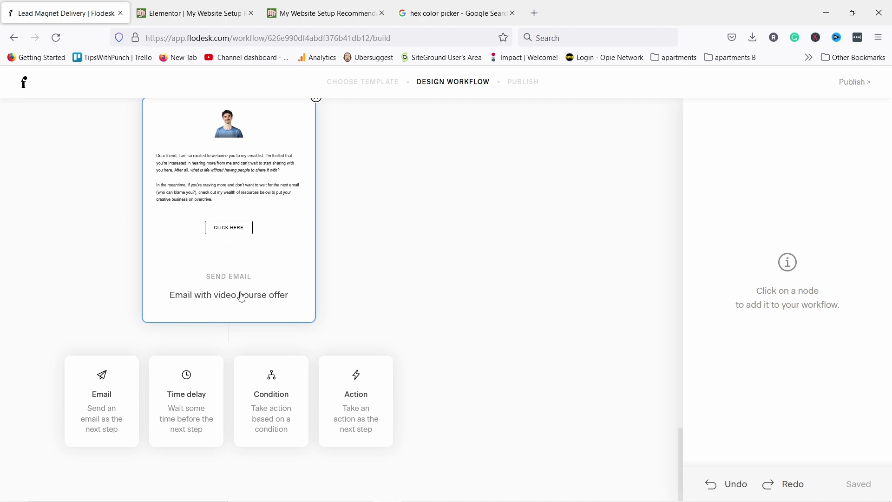
Add an action step that adds subscribers to a newly created 'newsletter' segment
click(360, 402)
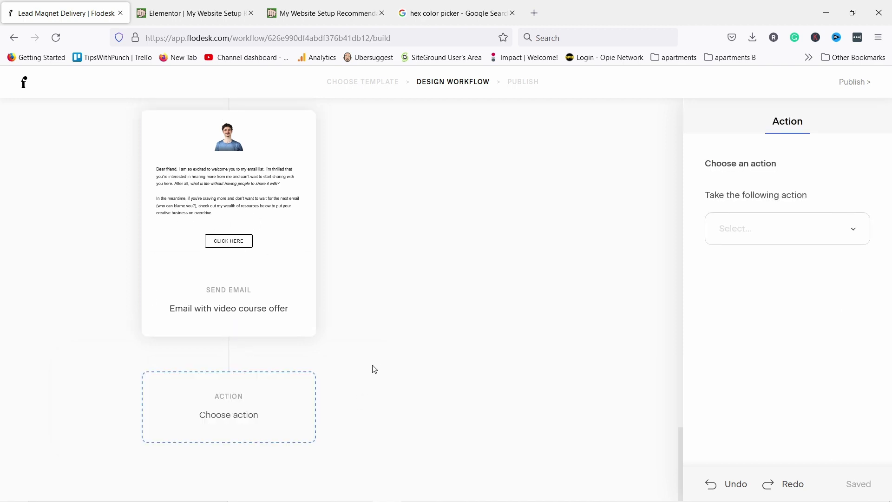
click(852, 228)
click(787, 279)
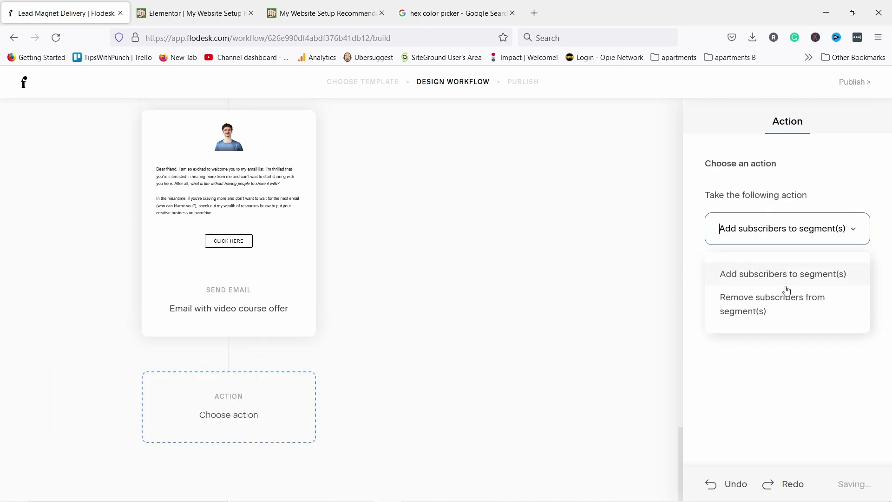
click(784, 277)
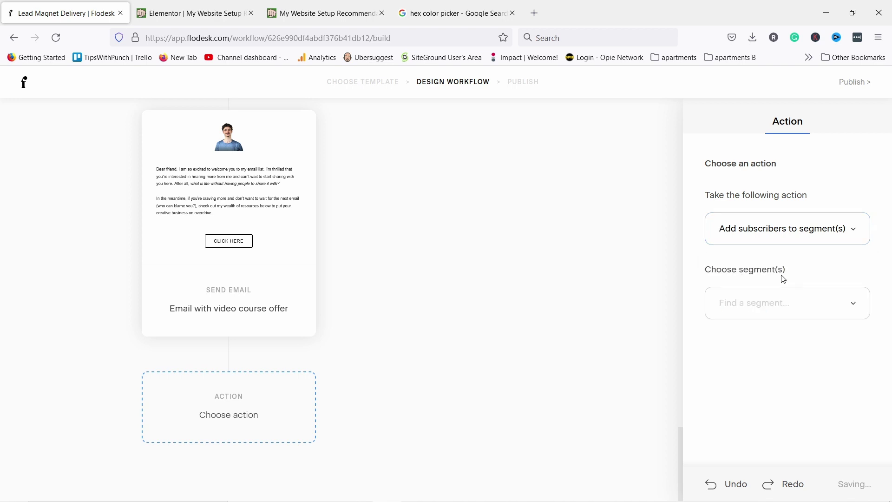
click(834, 297)
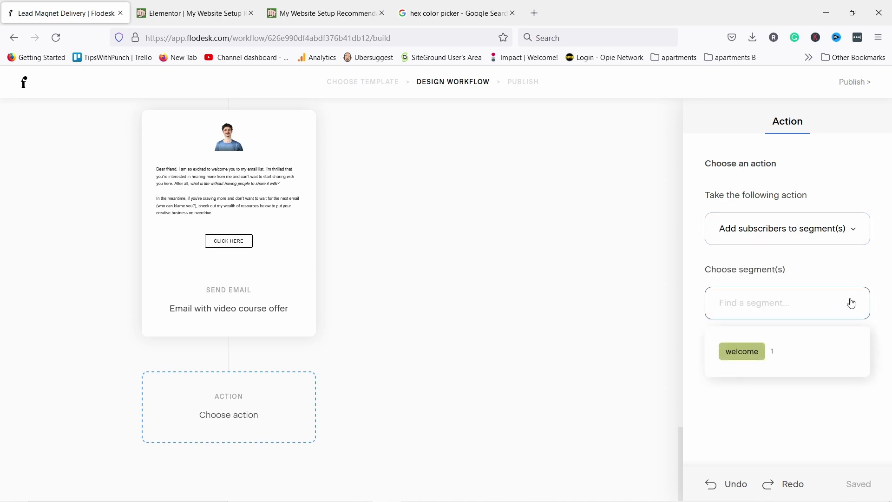
click(749, 303)
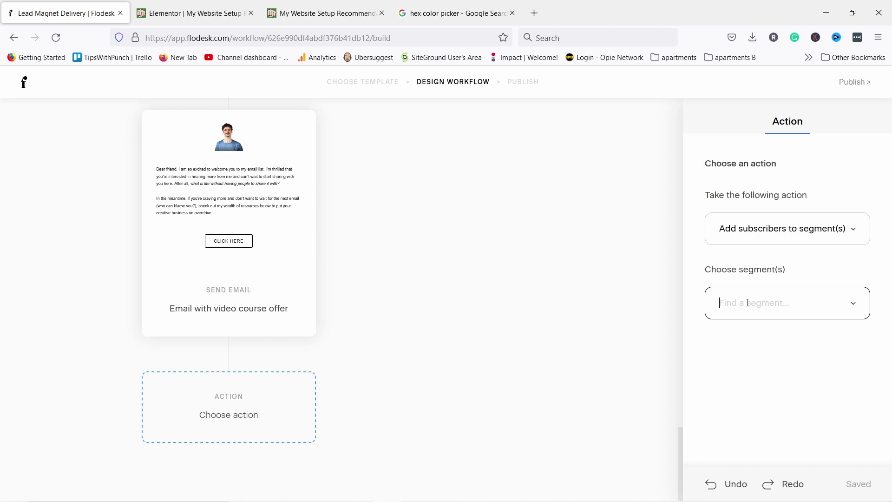
text(newsletter)
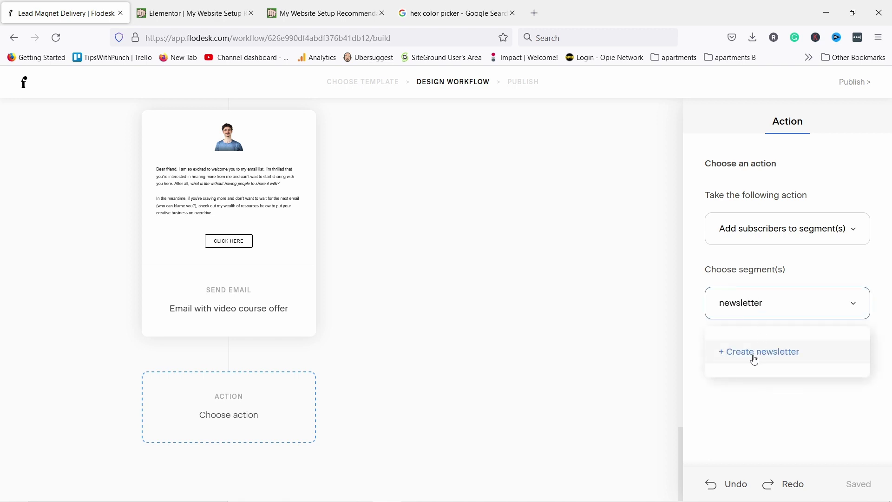
click(746, 357)
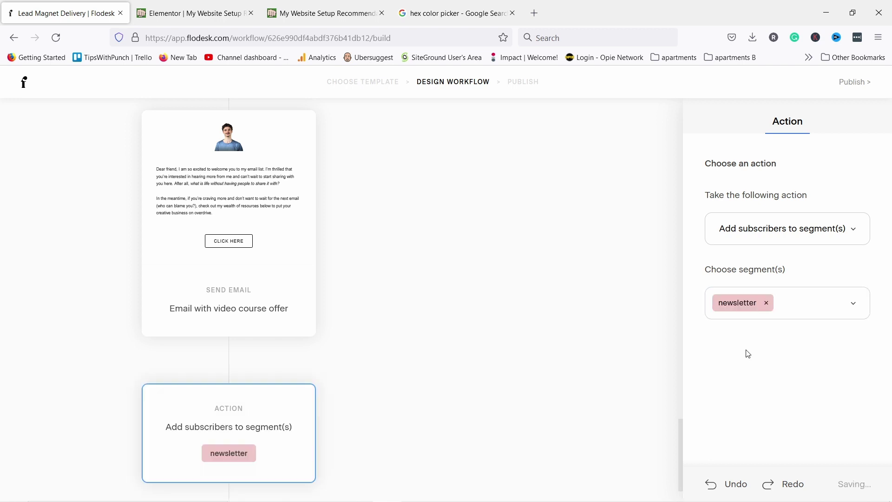
scroll(371, 345, down, 2)
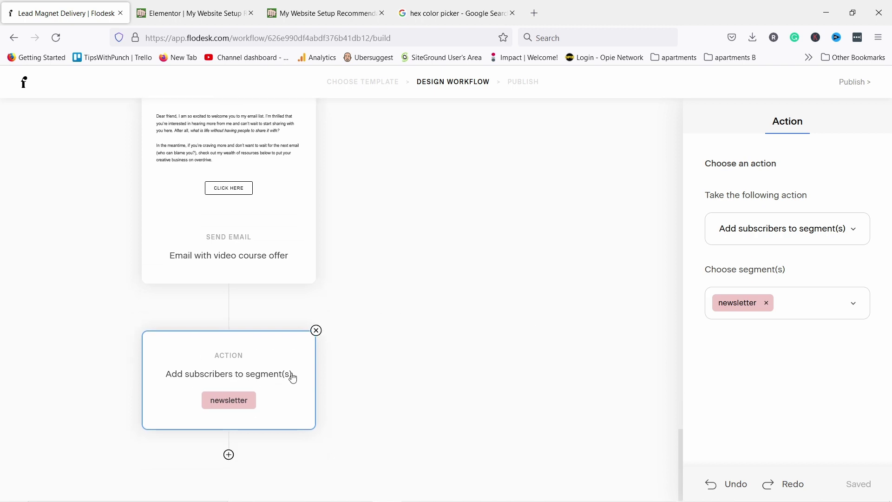
click(229, 455)
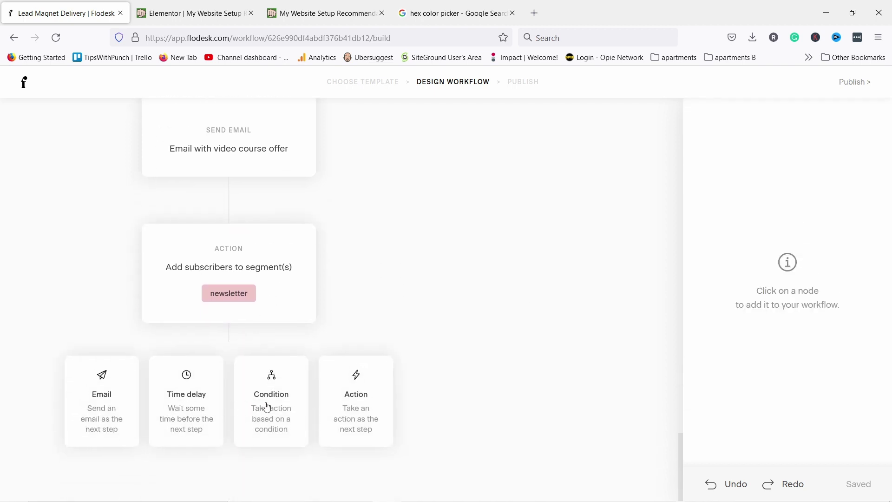
Add a final action removing subscribers from the 'welcome' segment, then review the full workflow
click(357, 402)
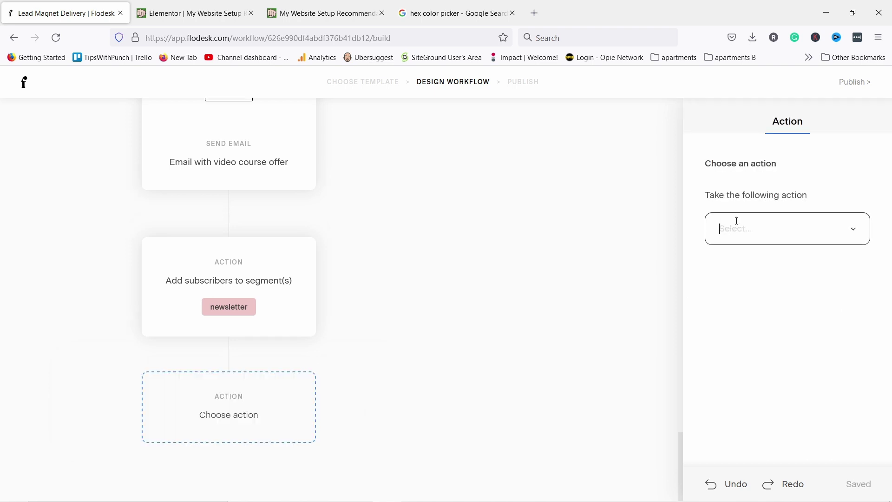
click(718, 227)
click(749, 314)
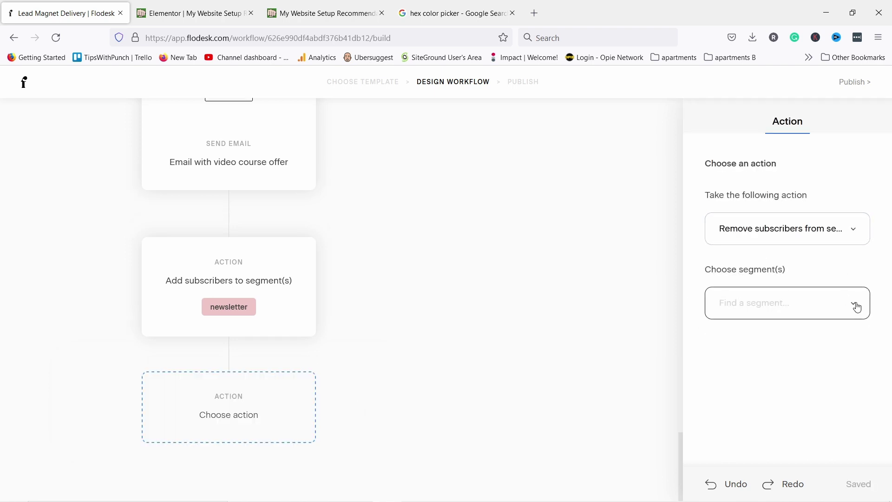
click(829, 317)
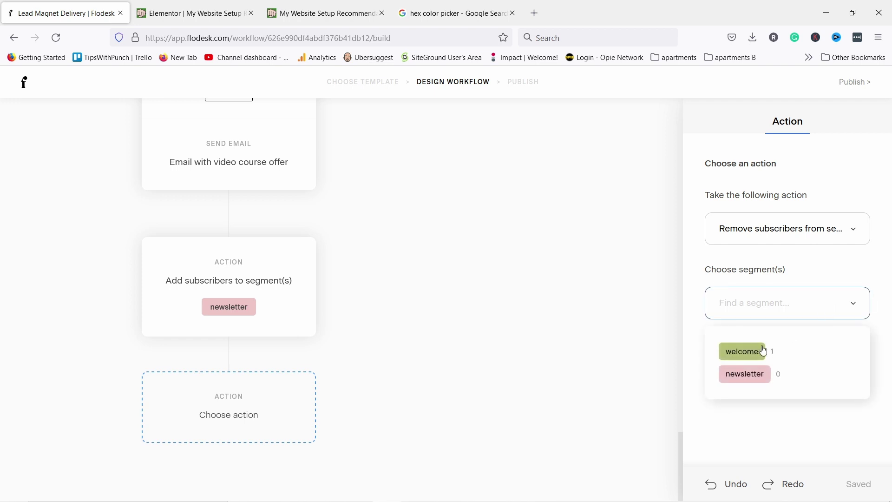
click(742, 352)
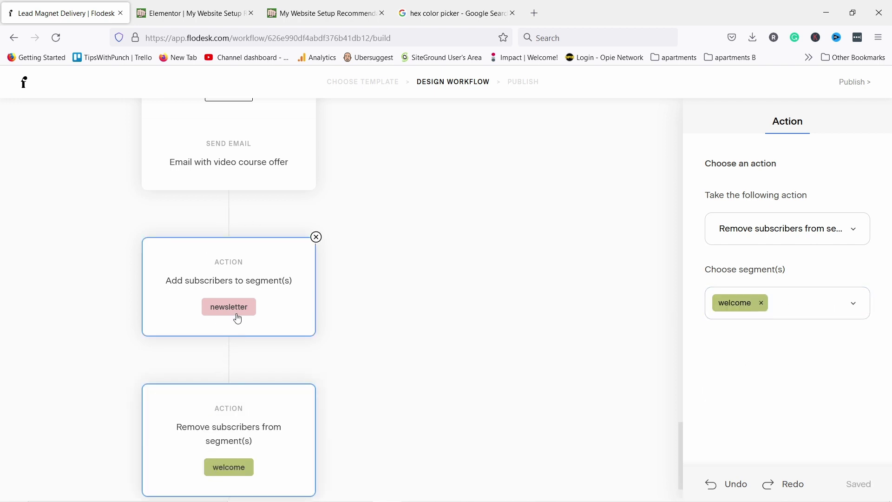
scroll(414, 244, down, 2)
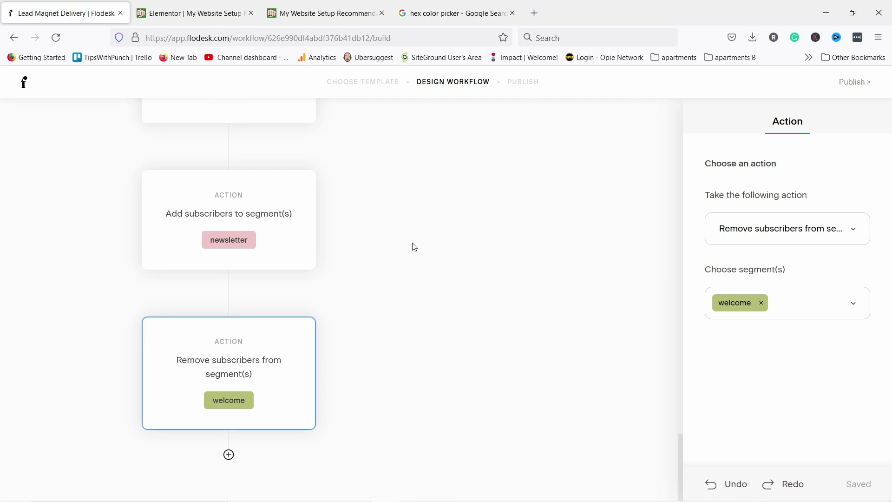
scroll(420, 260, up, 20)
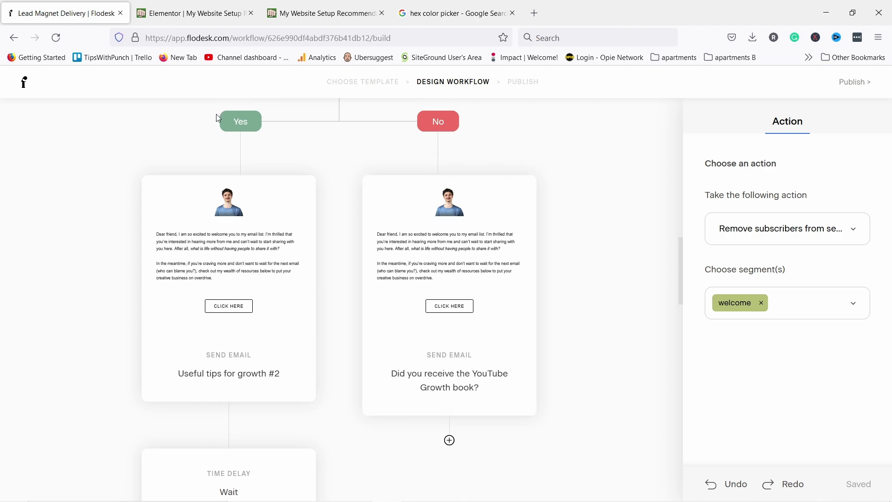
scroll(284, 333, down, 12)
scroll(400, 334, down, 4)
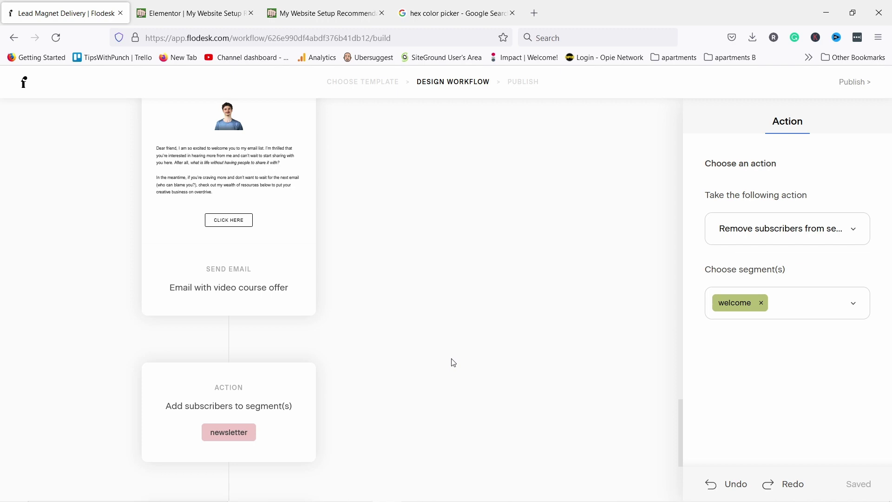
scroll(368, 315, up, 15)
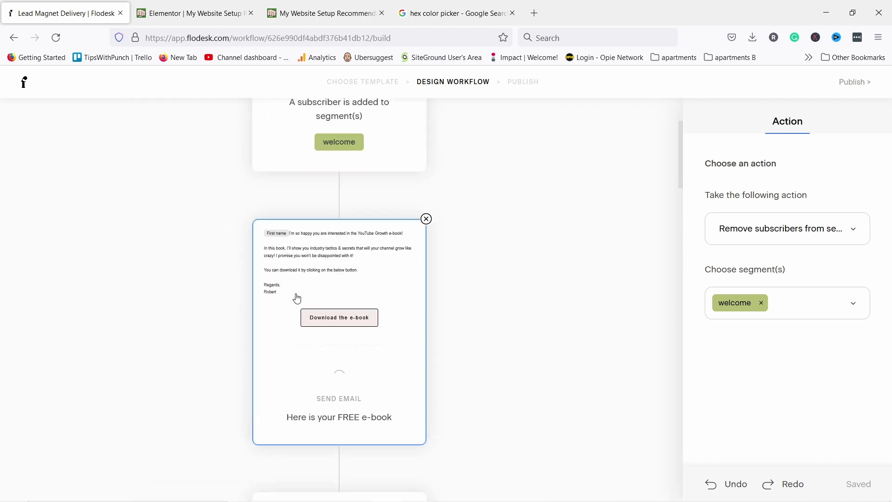
scroll(368, 155, up, 3)
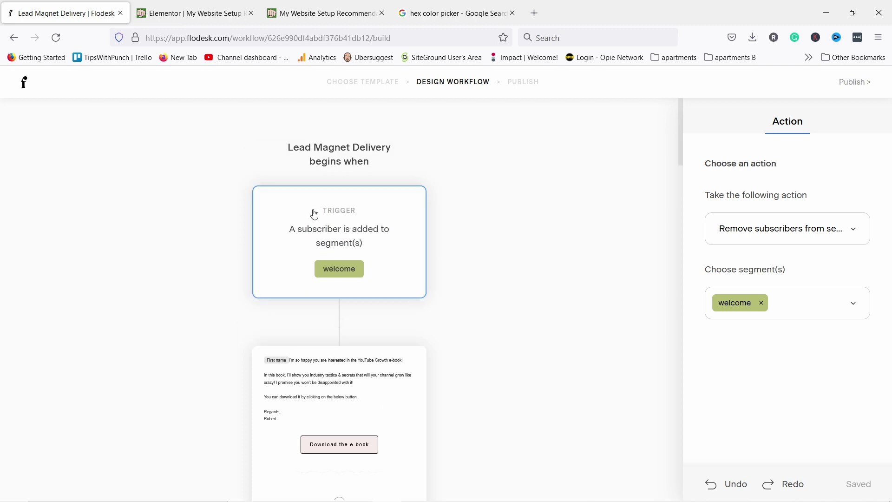
scroll(286, 212, down, 20)
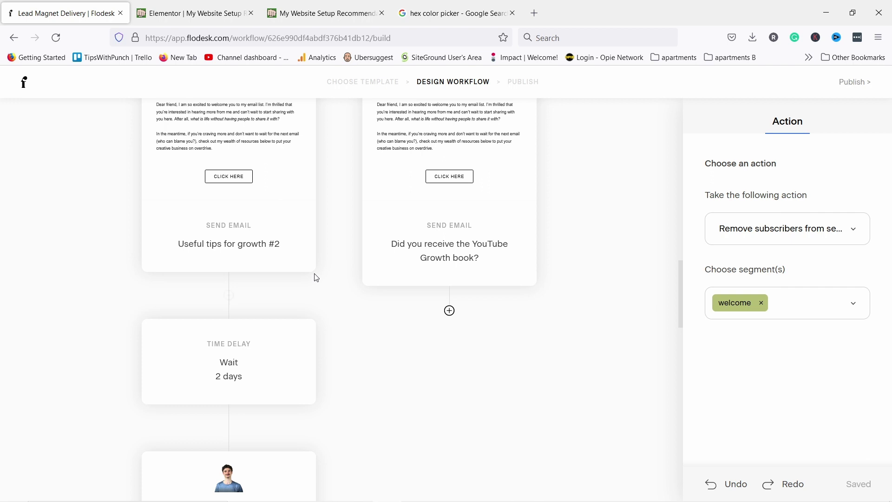
scroll(299, 271, down, 15)
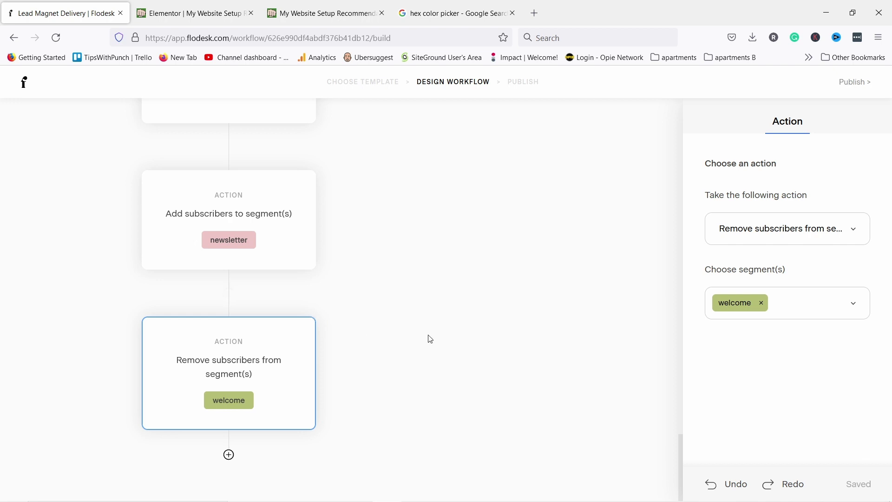
Attempt to publish the workflow, close the 'Get unlimited everything' upgrade offer, and return to My workflows
click(854, 84)
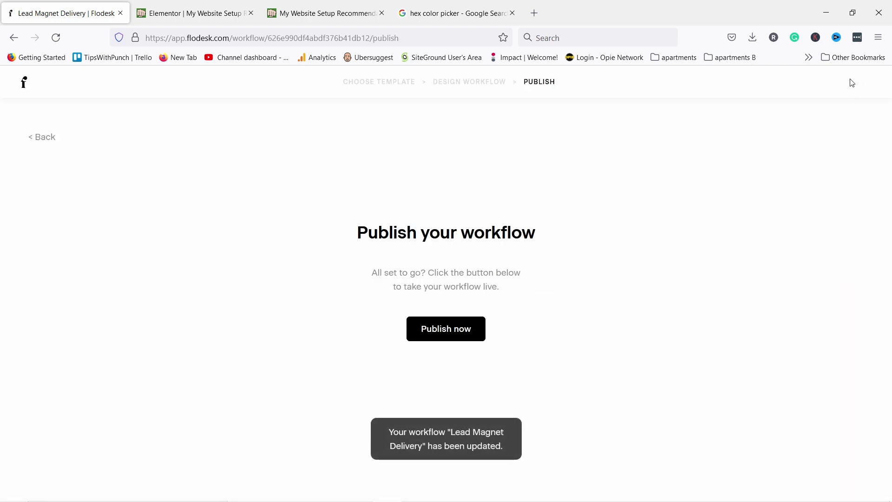
click(424, 327)
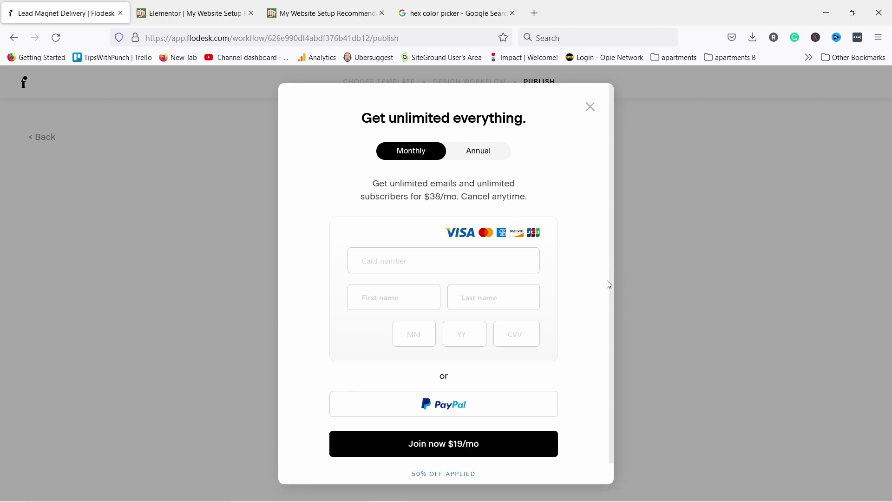
click(591, 107)
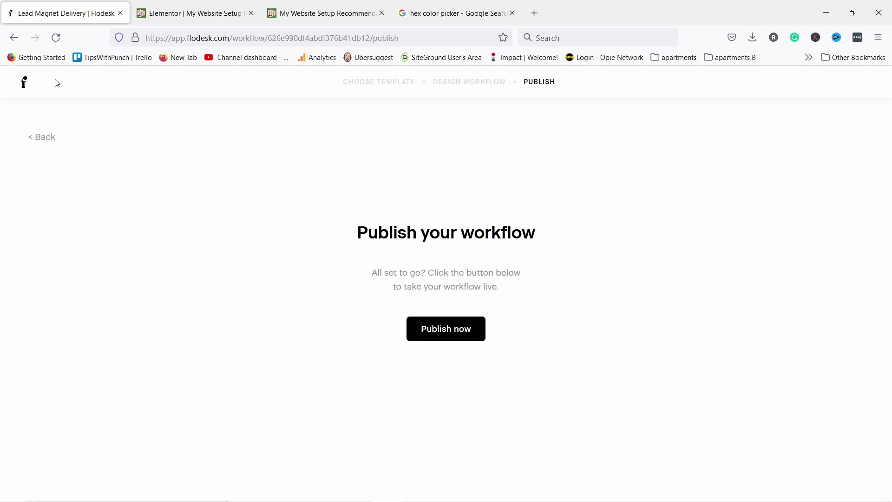
click(24, 85)
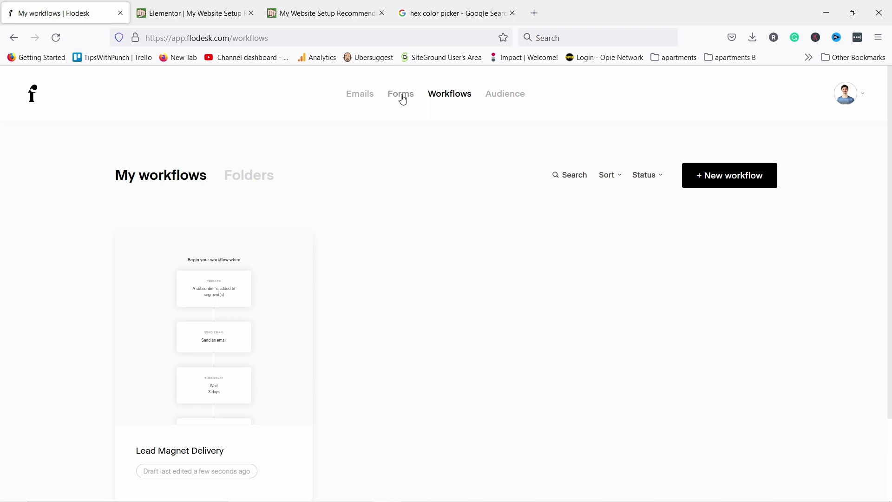
Create a new form from the 'Popup with image II' popup template
click(402, 97)
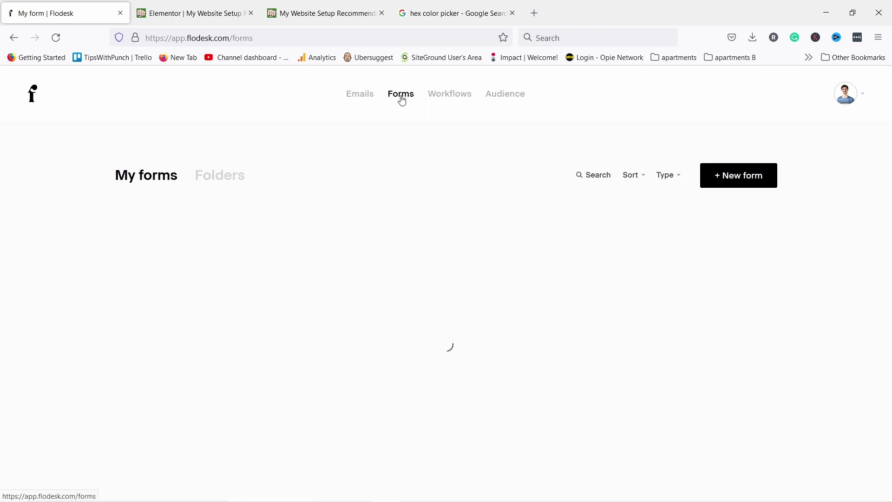
scroll(344, 188, down, 3)
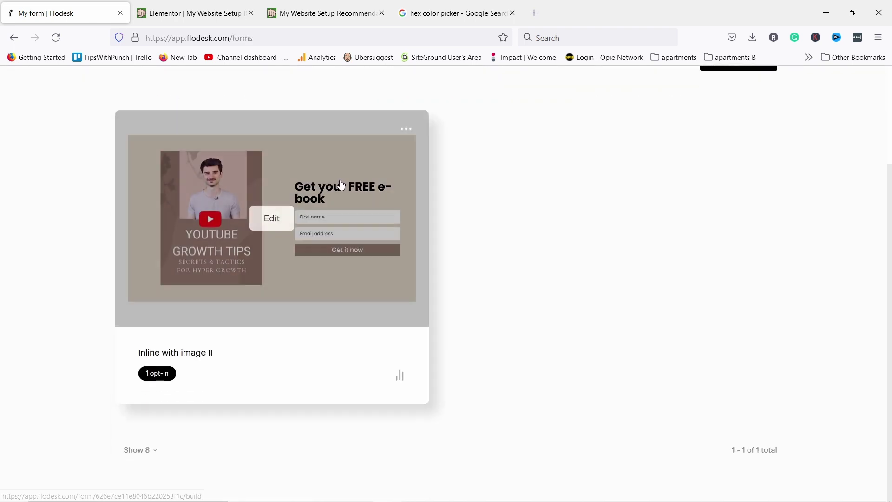
scroll(341, 182, up, 3)
click(728, 180)
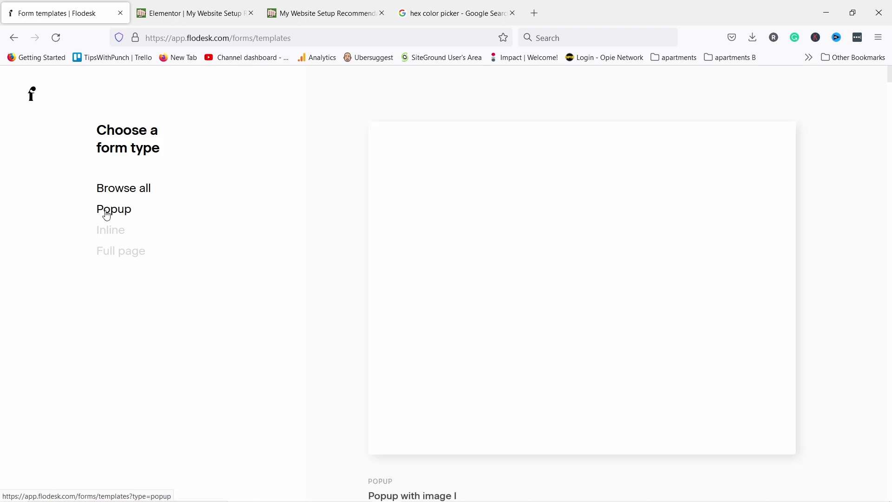
click(109, 213)
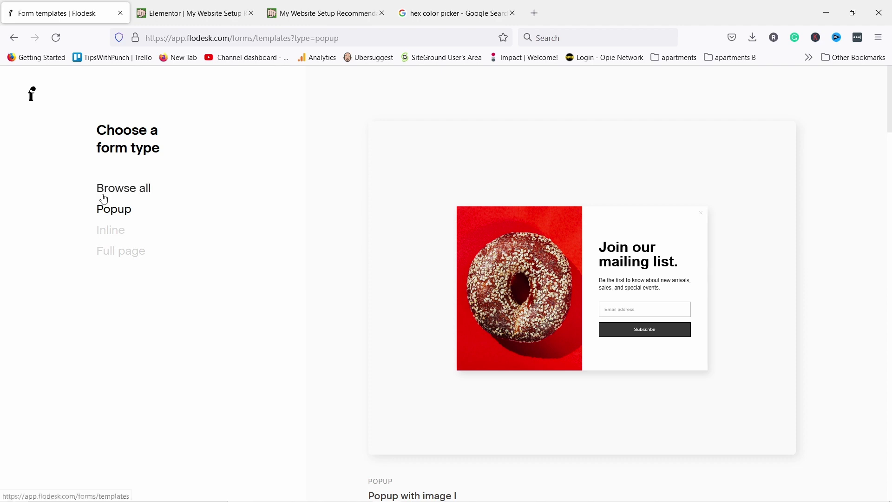
mouse_move(554, 144)
scroll(538, 149, down, 10)
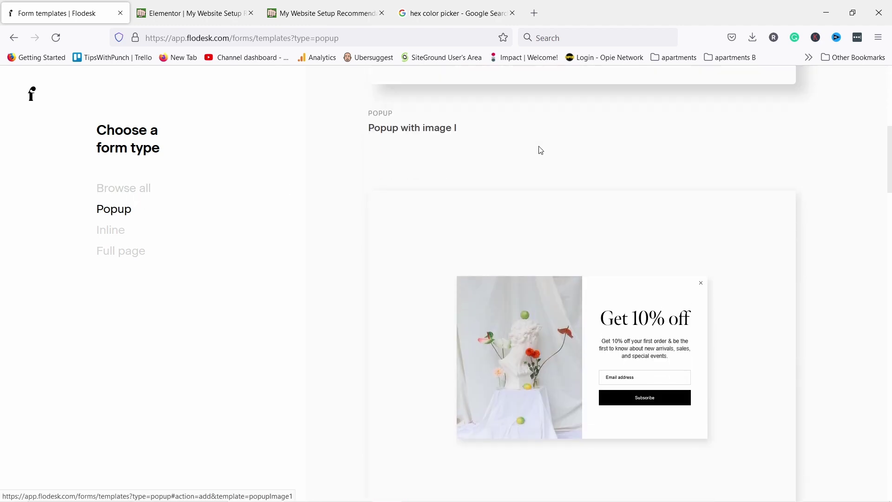
scroll(498, 135, down, 5)
scroll(500, 133, down, 9)
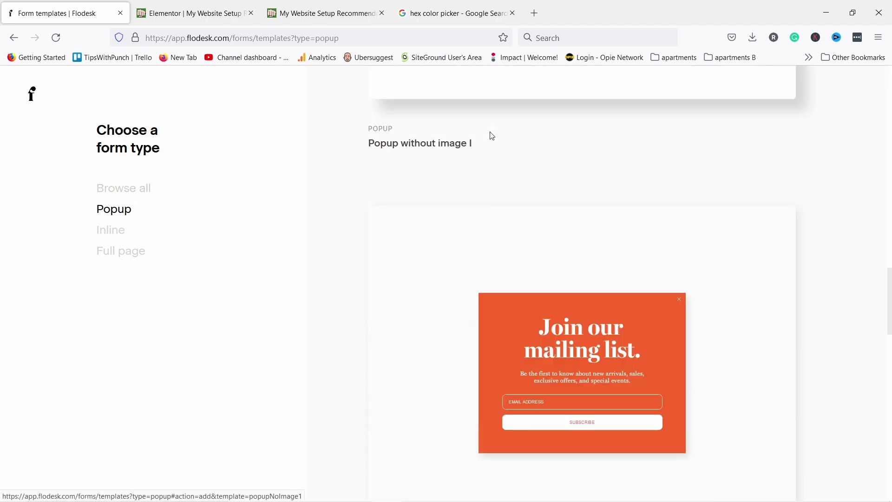
scroll(490, 135, down, 10)
scroll(524, 175, up, 15)
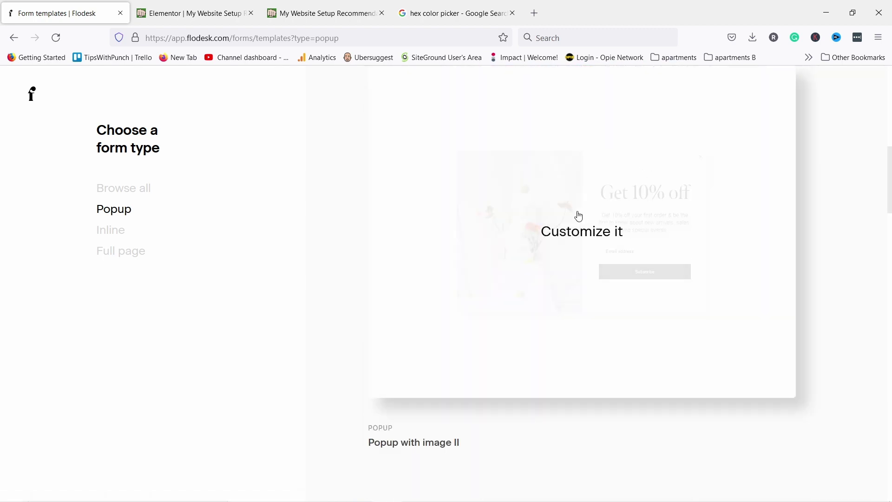
click(576, 236)
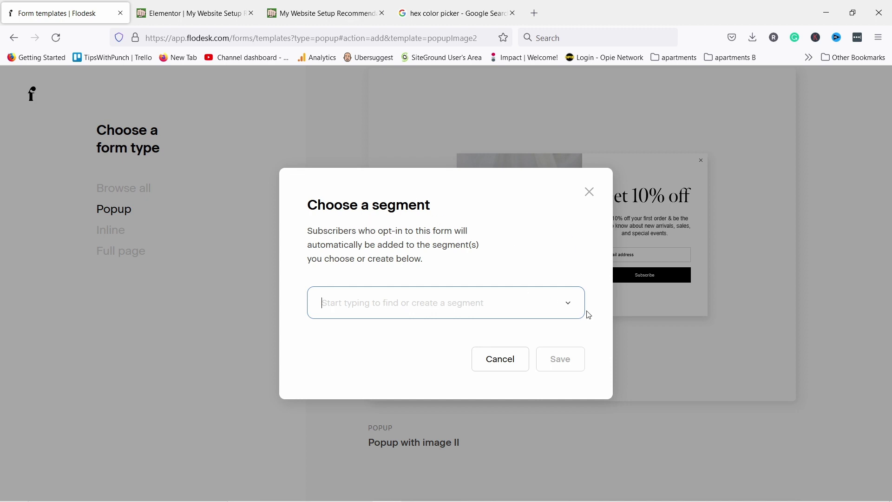
Assign the 'welcome' segment to the new popup form and save
click(568, 306)
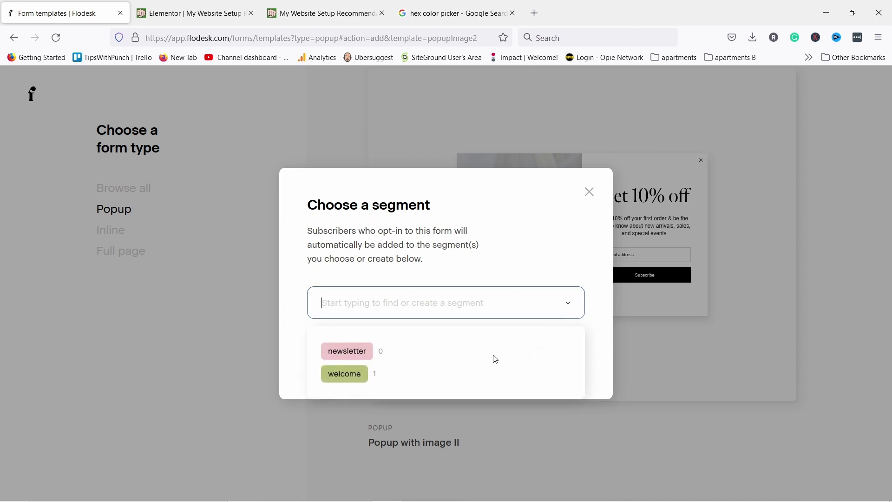
click(357, 375)
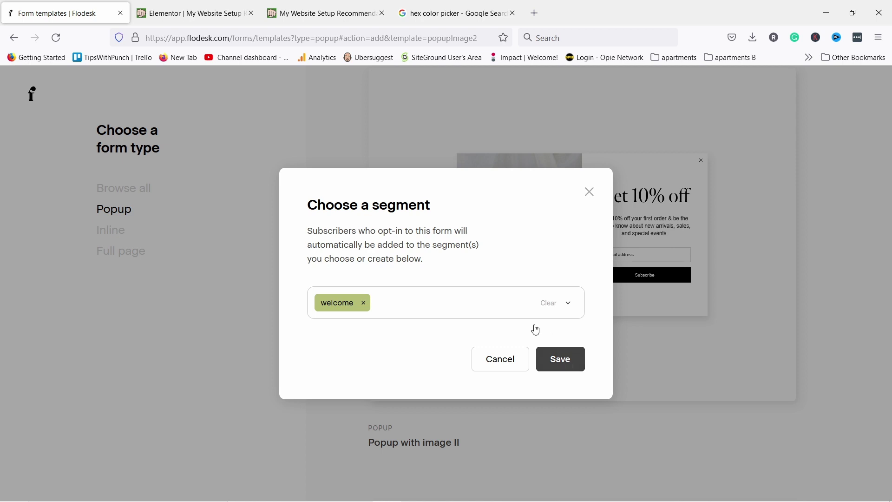
click(553, 356)
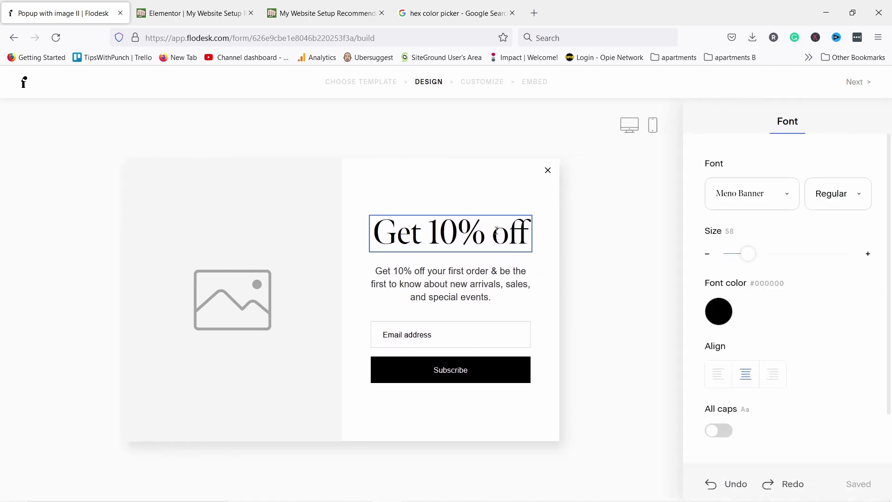
Replace the 'Get 10% off' heading with 'Get your FREE e-book', with e-book on its own line
drag(523, 235, 378, 240)
text(Hello)
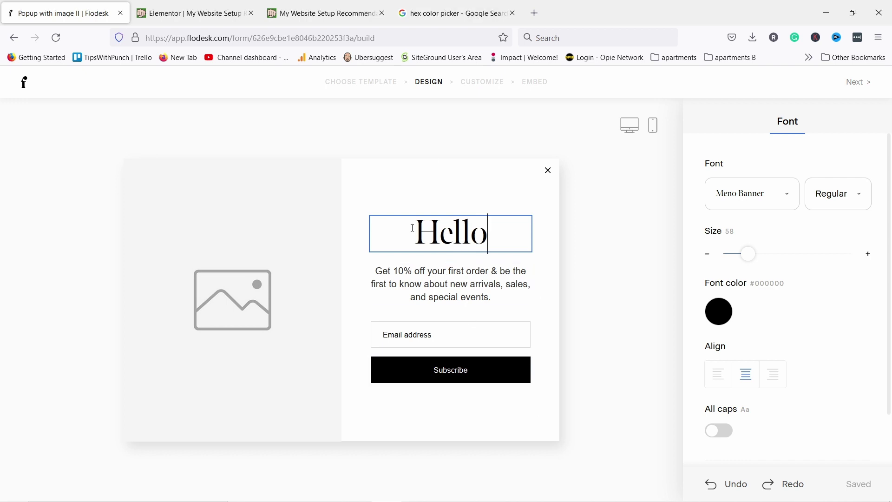
double_click(413, 228)
text(Get your FREE e-book)
click(484, 236)
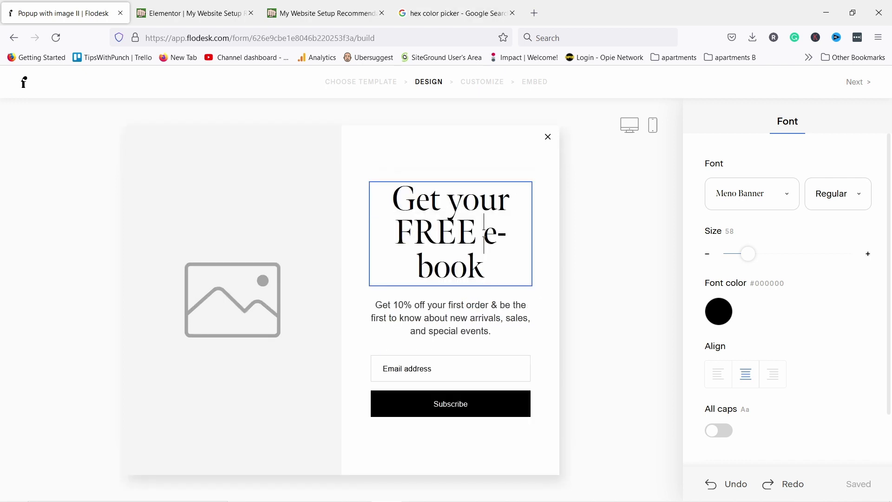
key(BackSpace)
key(Return)
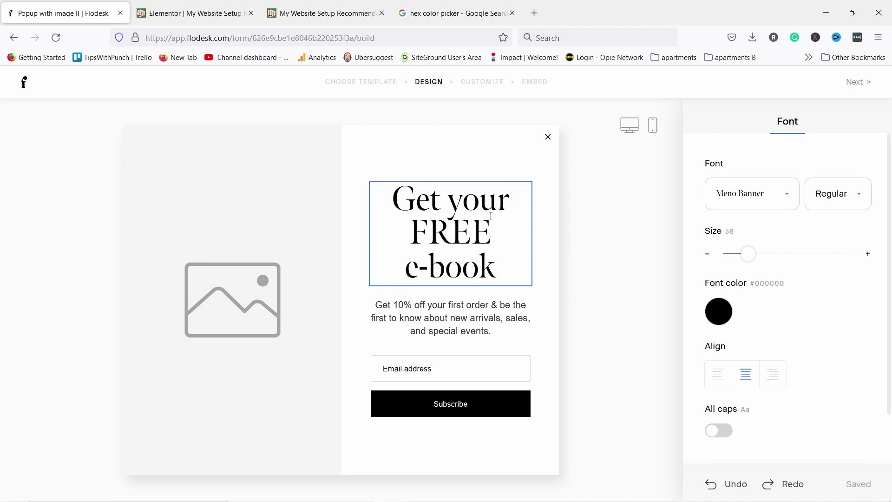
Replace the body paragraph with the exclusive YouTube tips message for subscribers
click(468, 319)
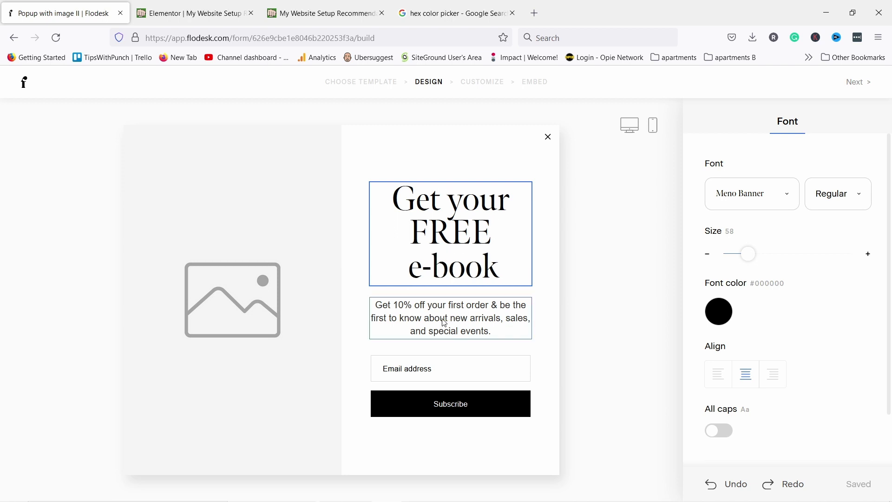
drag(492, 330, 372, 305)
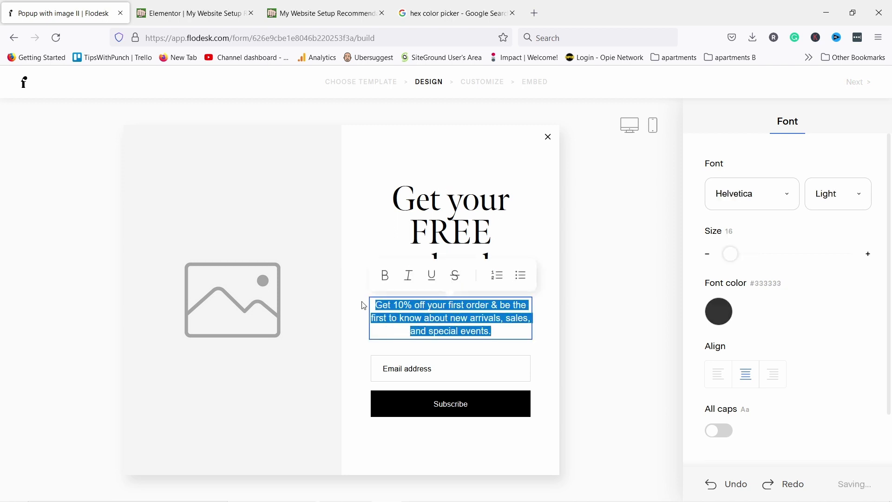
text(Get Exclusive YouTube Tips That I Only Share With Email Subscribers)
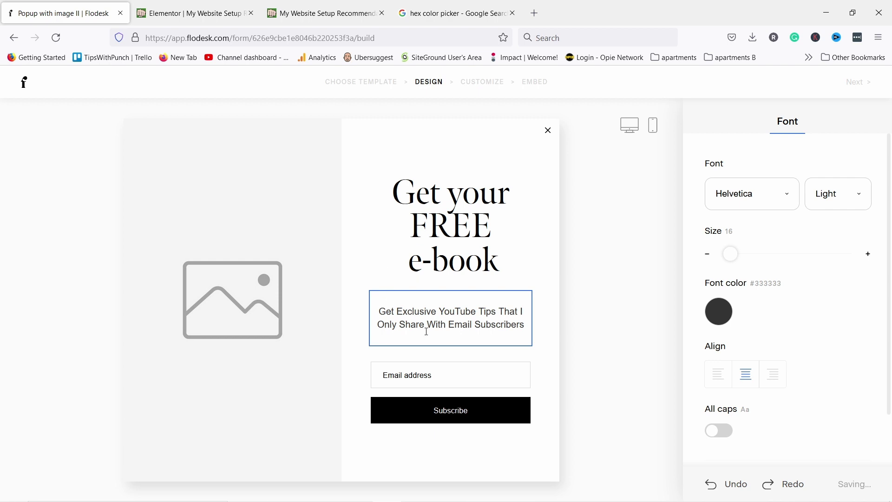
Add a First name field to the form and move it above the Email address field
click(542, 342)
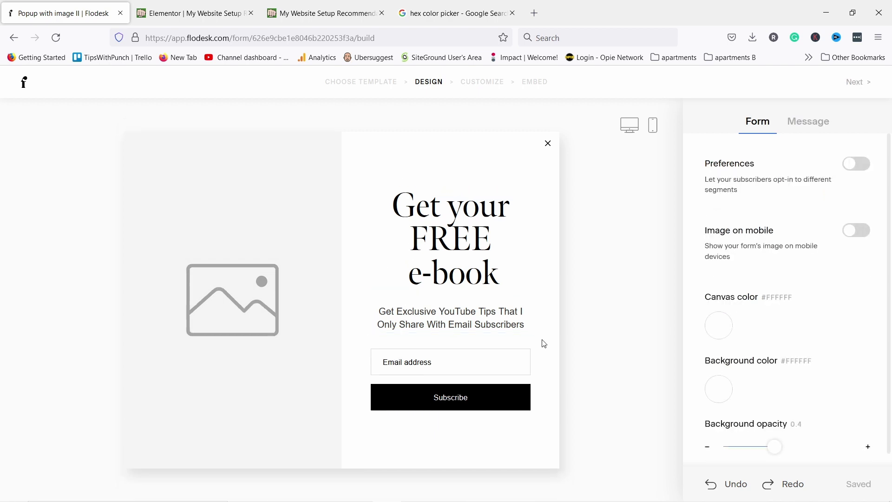
click(423, 365)
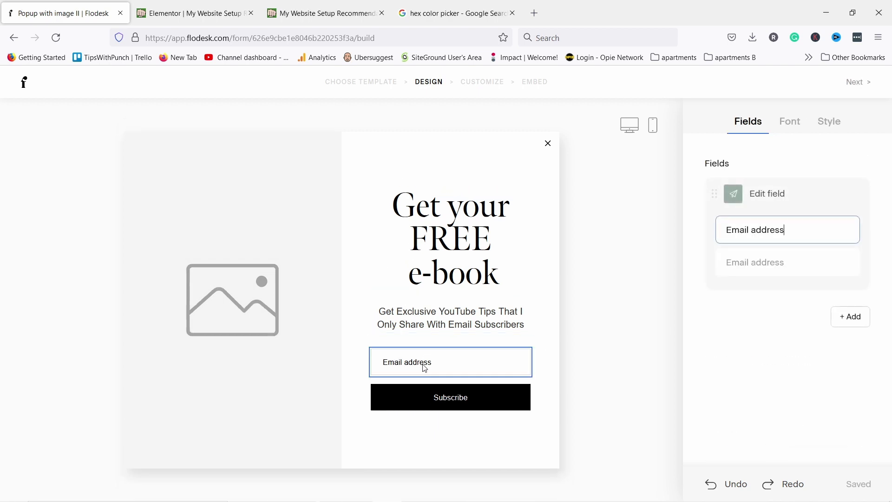
click(850, 319)
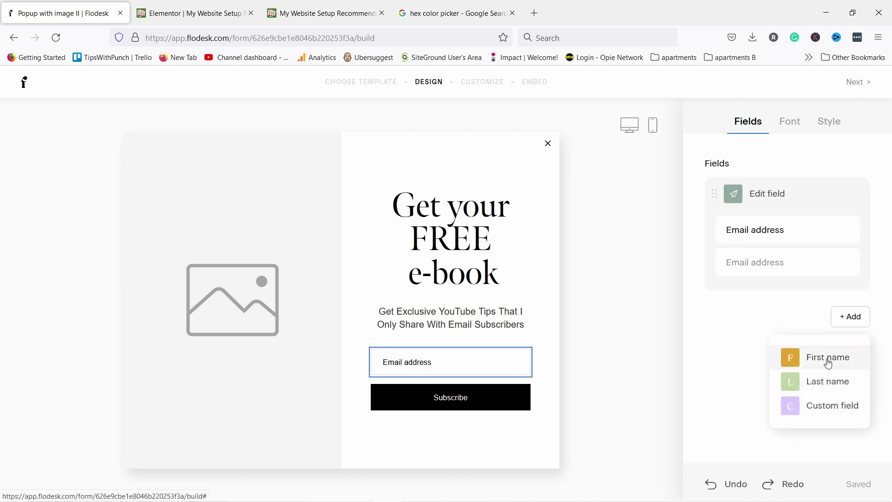
click(786, 359)
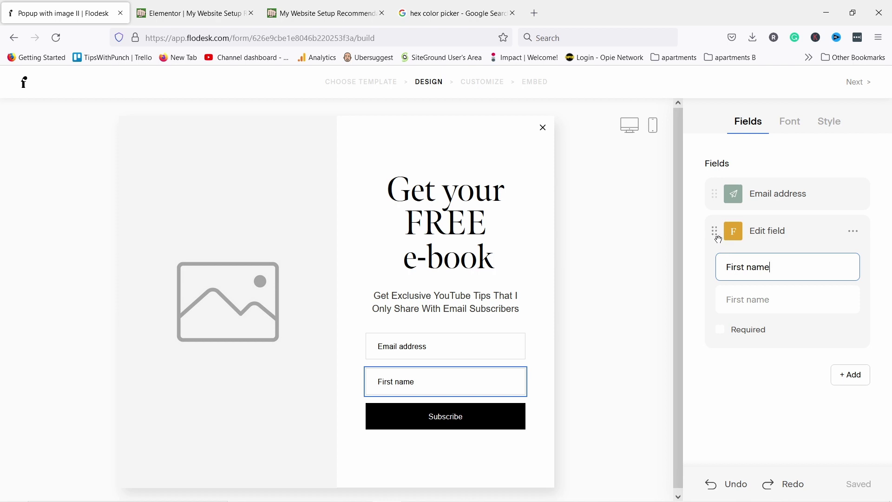
drag(718, 239, 724, 183)
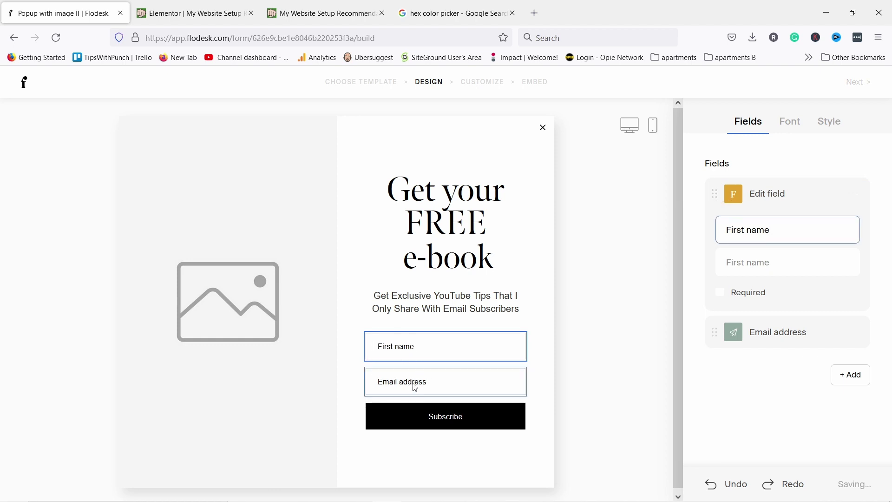
Give the fields a bordered style with white fill, dark grey #797979 border and 16-size text
click(834, 126)
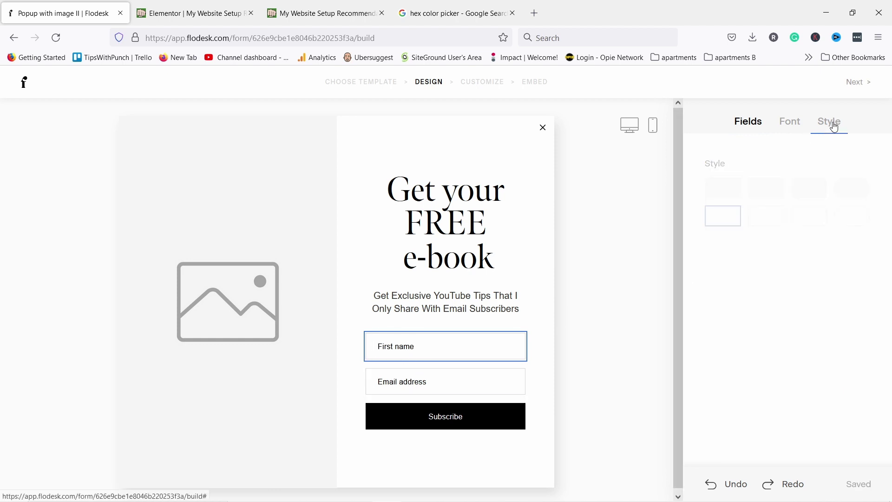
click(764, 190)
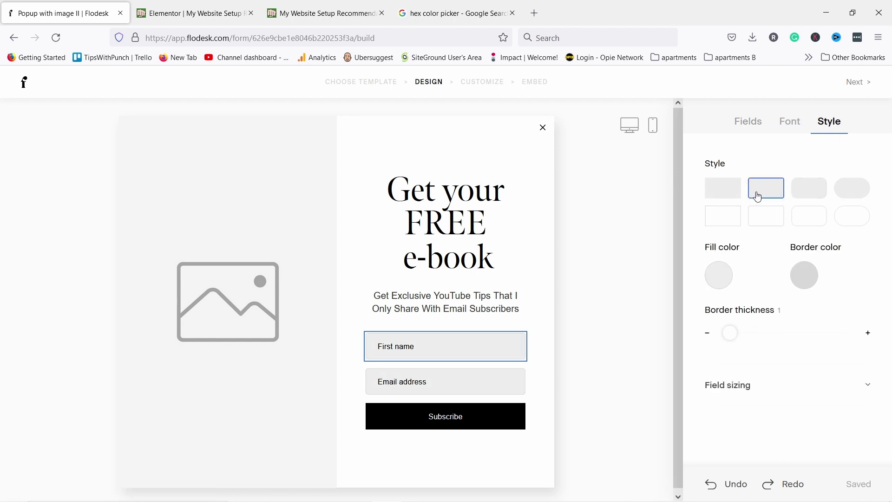
click(715, 284)
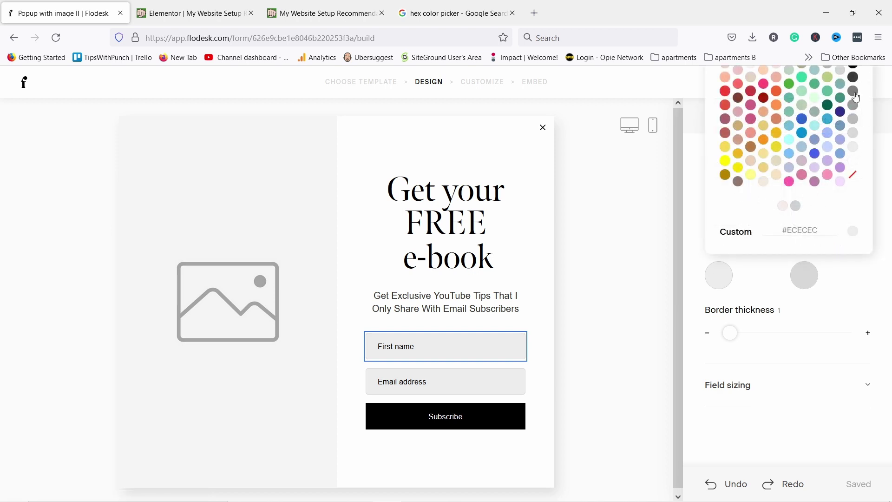
click(853, 153)
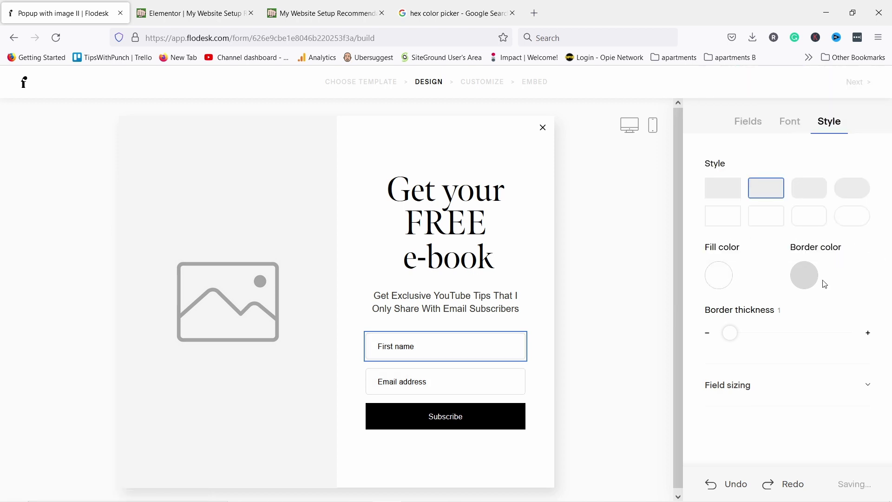
click(804, 273)
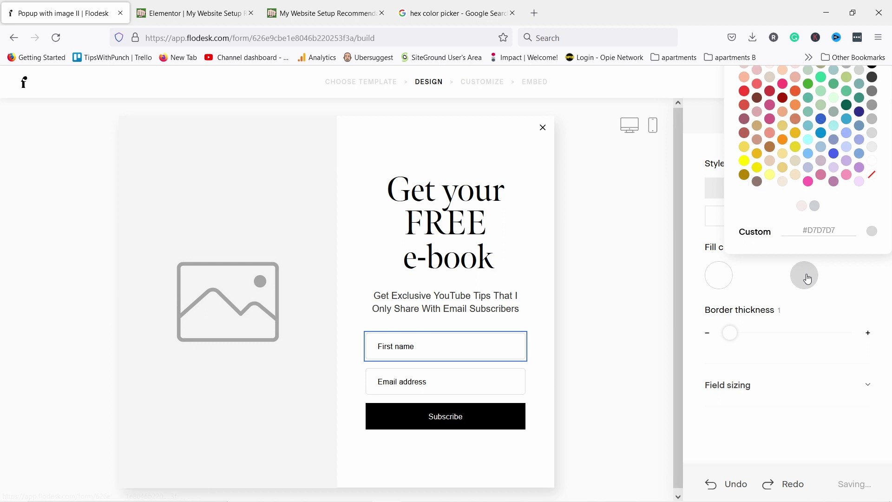
click(873, 93)
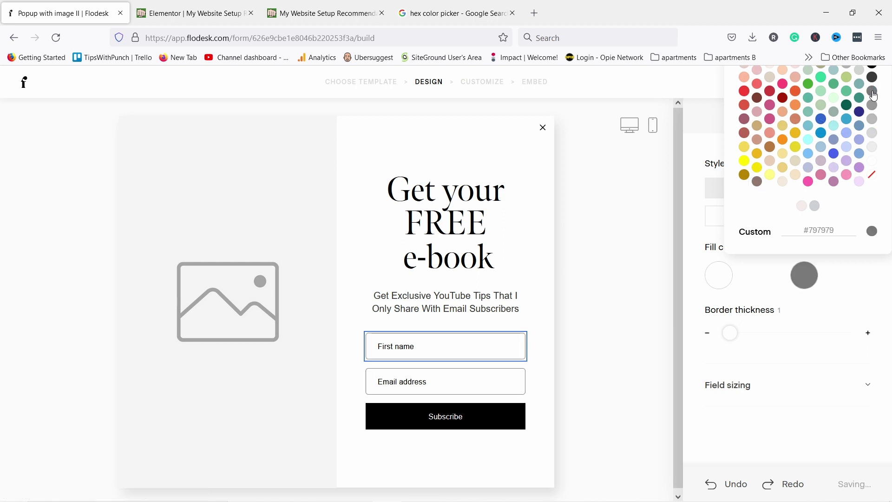
click(857, 308)
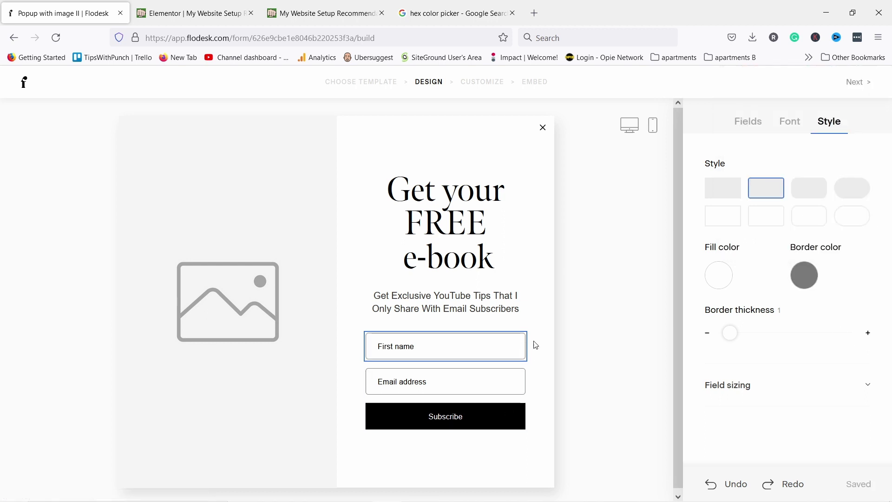
click(792, 127)
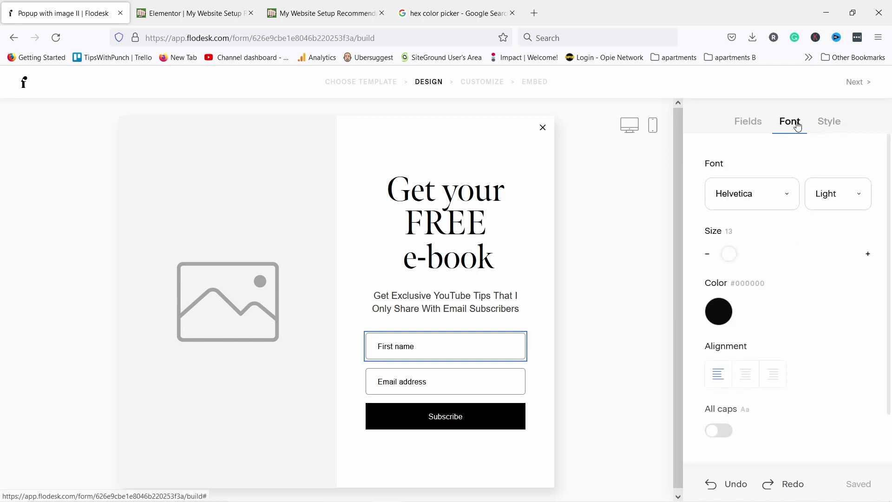
drag(732, 255, 734, 254)
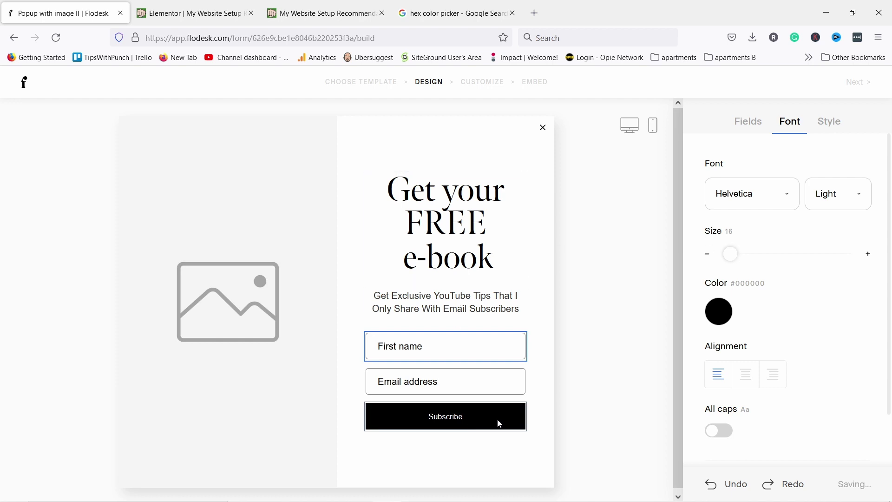
Switch the Subscribe button to the second style with a light pink fill and black border
click(474, 417)
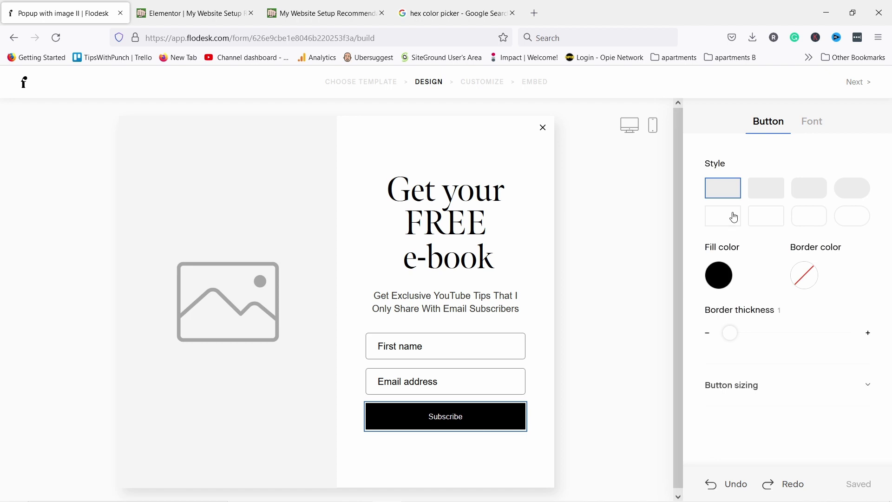
click(753, 188)
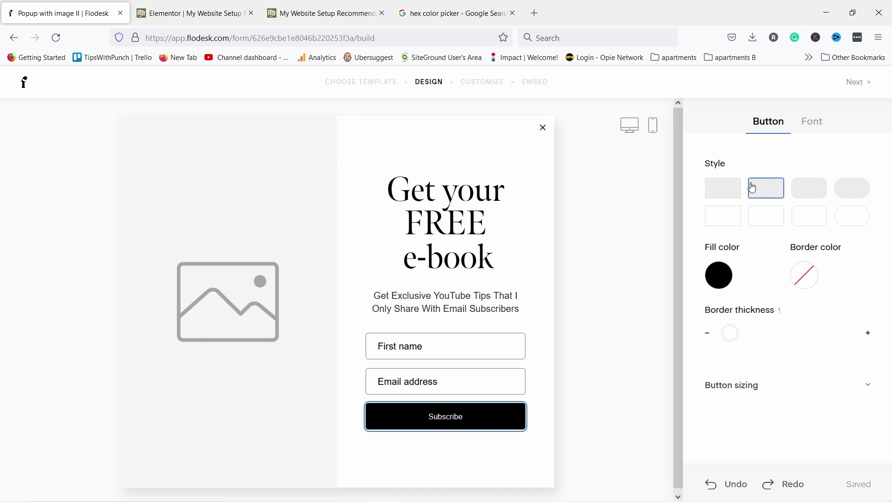
click(719, 276)
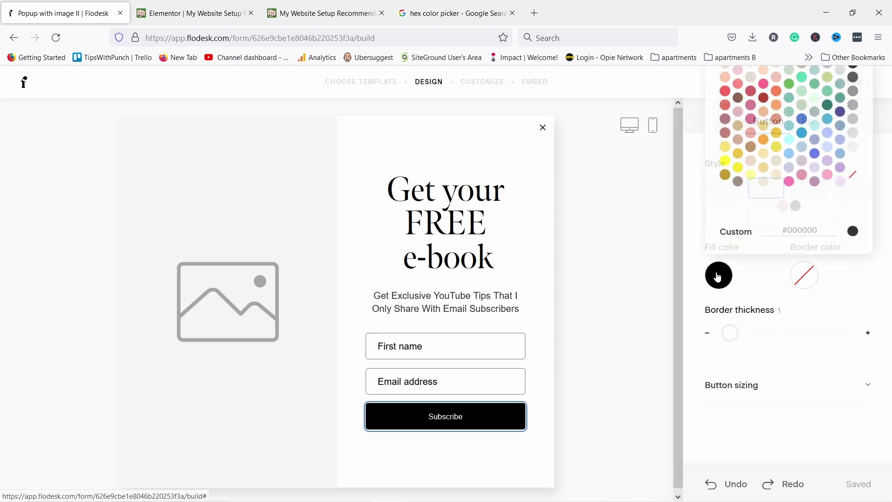
click(783, 210)
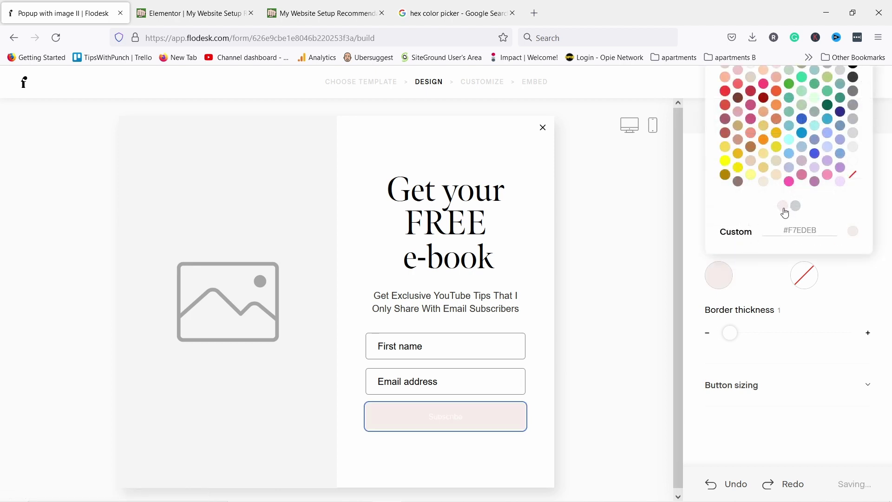
click(804, 279)
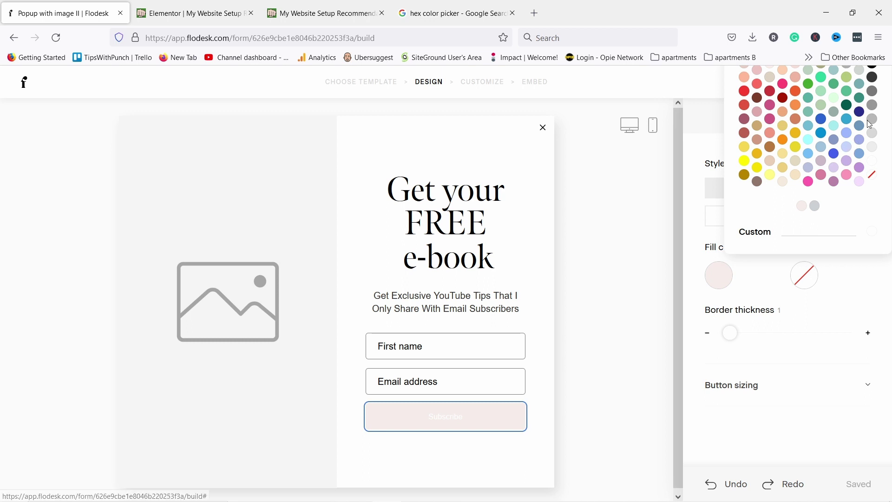
click(873, 75)
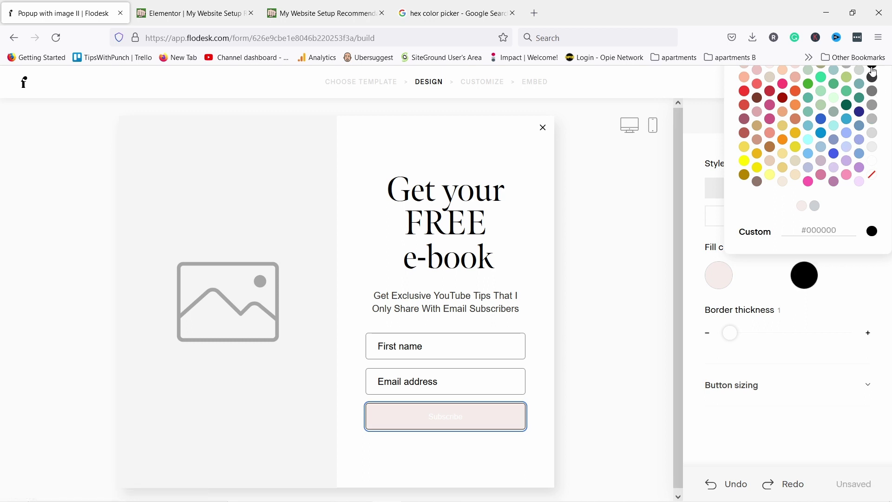
click(765, 362)
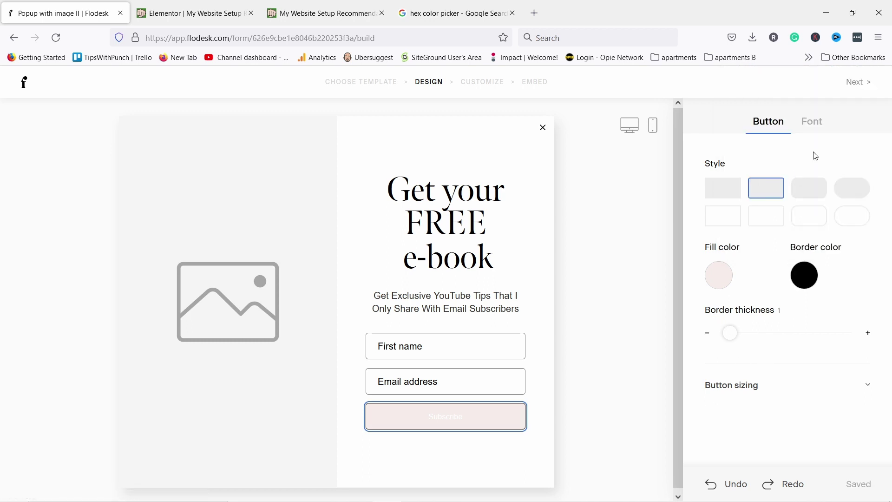
Make the Subscribe button text black, size 23, in all caps
click(818, 124)
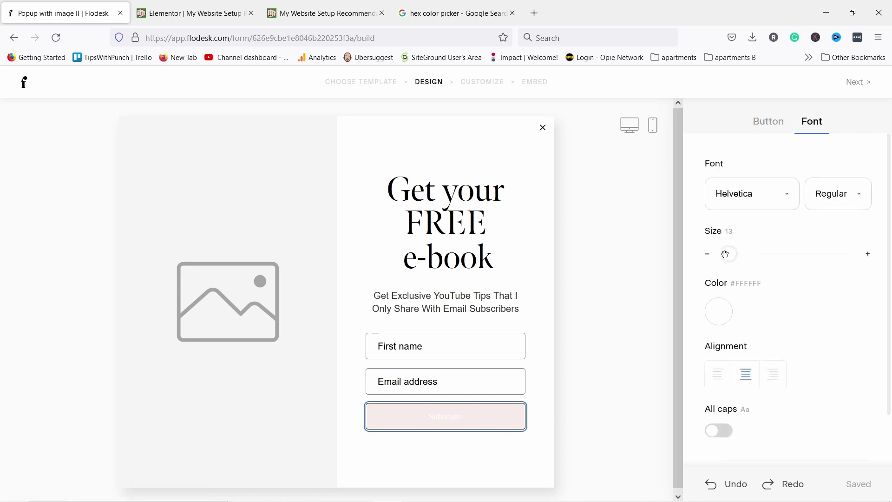
click(726, 315)
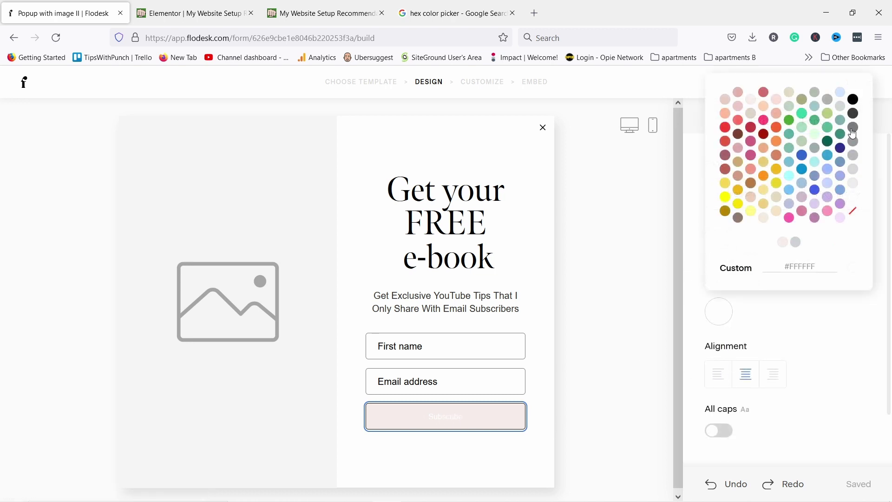
click(796, 308)
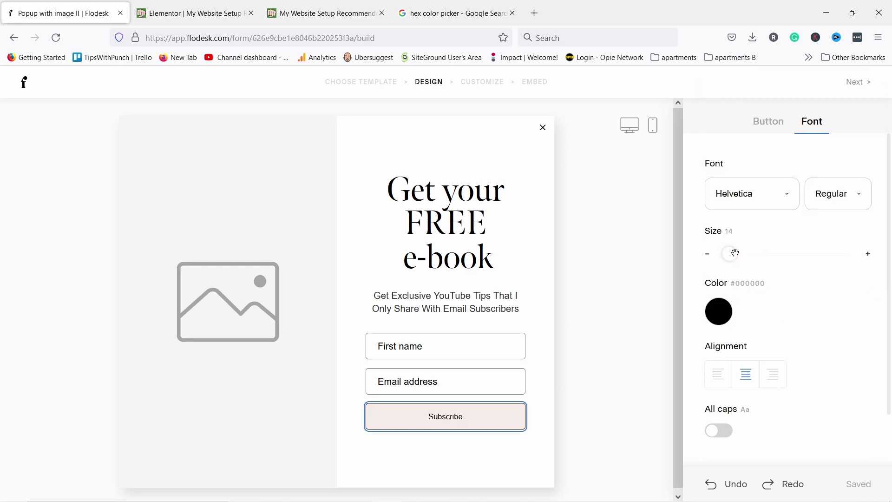
drag(736, 253, 738, 254)
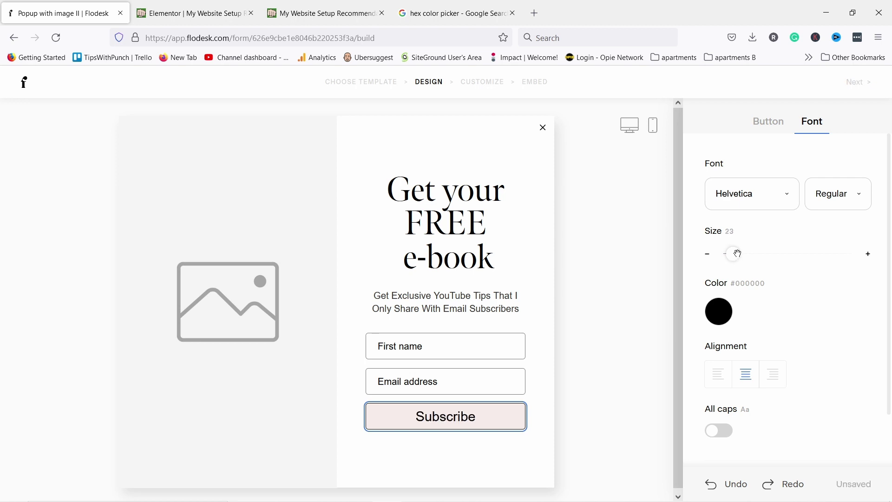
click(719, 430)
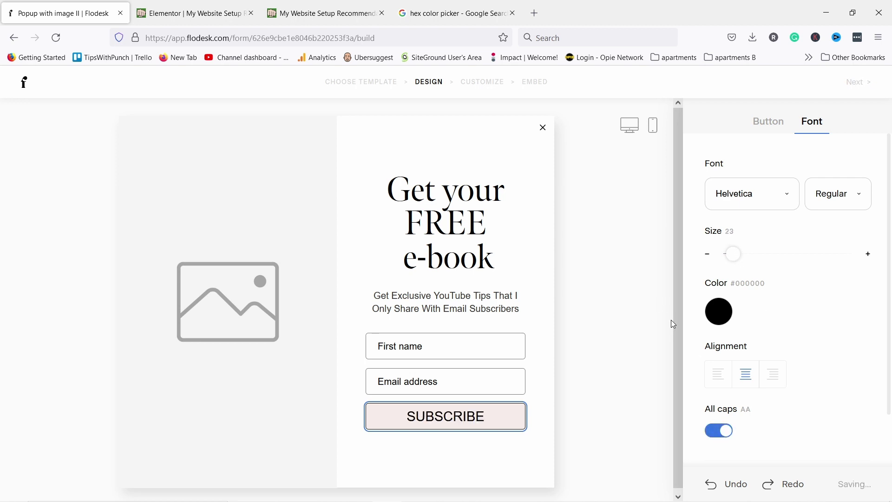
click(219, 226)
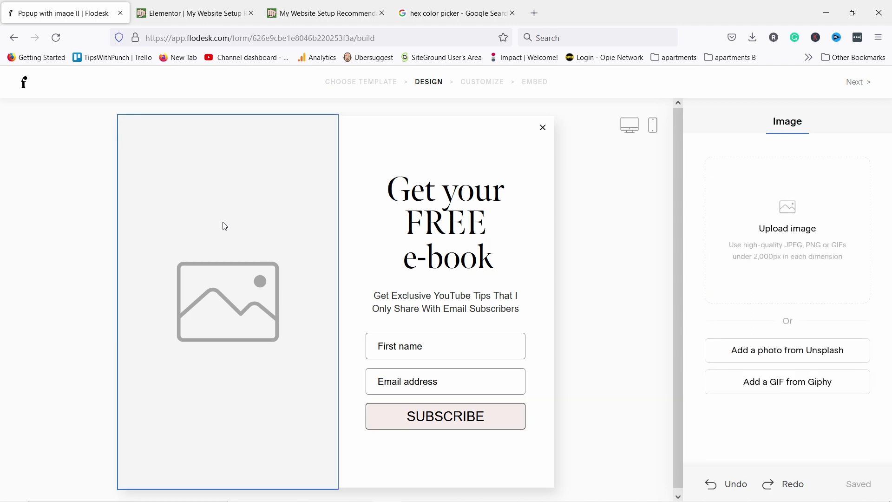
Upload the youtube-tips-ebook cover image into the popup's image block
click(782, 214)
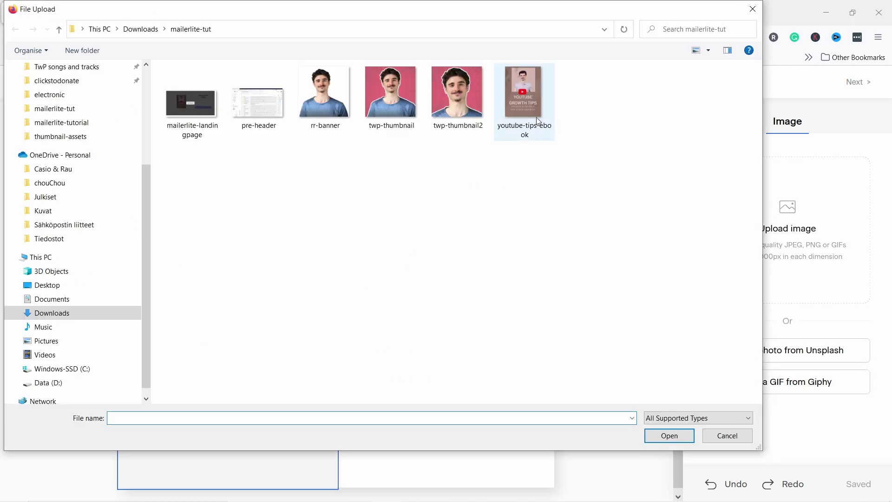
click(528, 94)
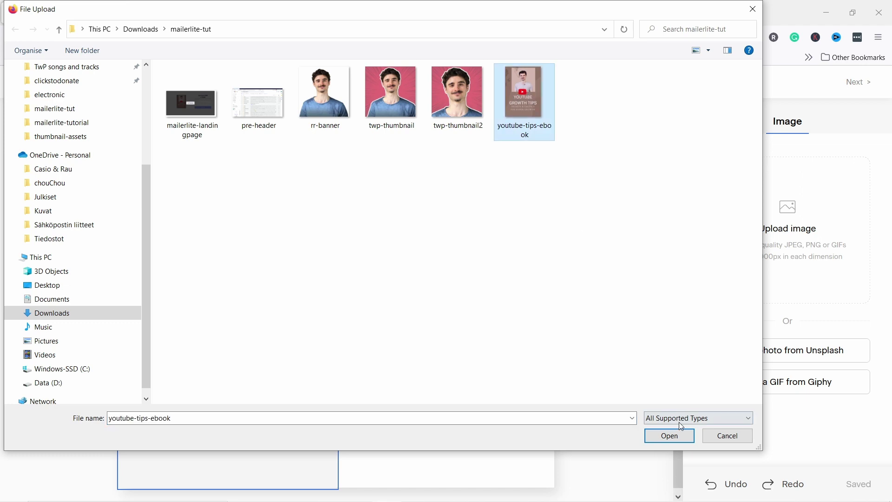
click(678, 435)
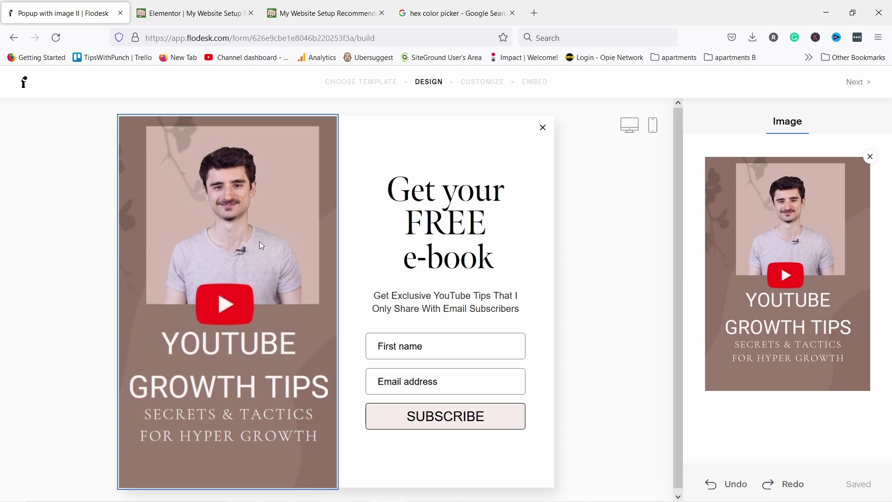
click(385, 129)
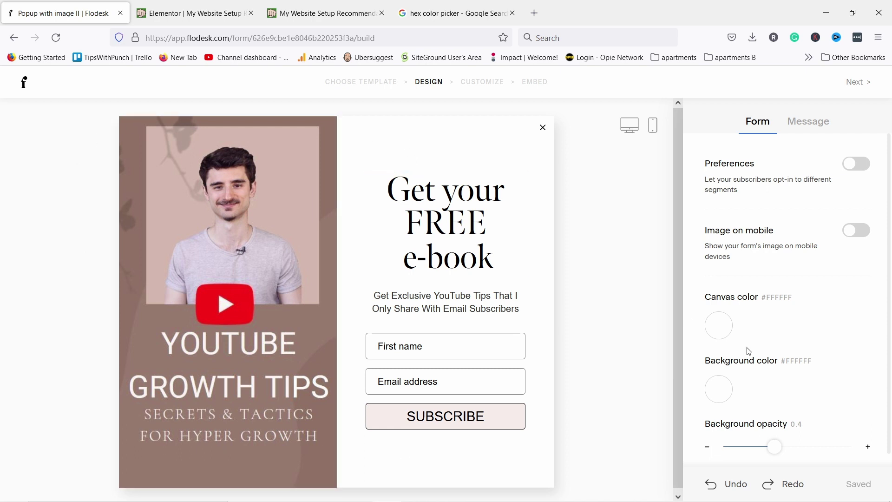
Set the popup's background colour to black at 0.31 opacity
click(715, 398)
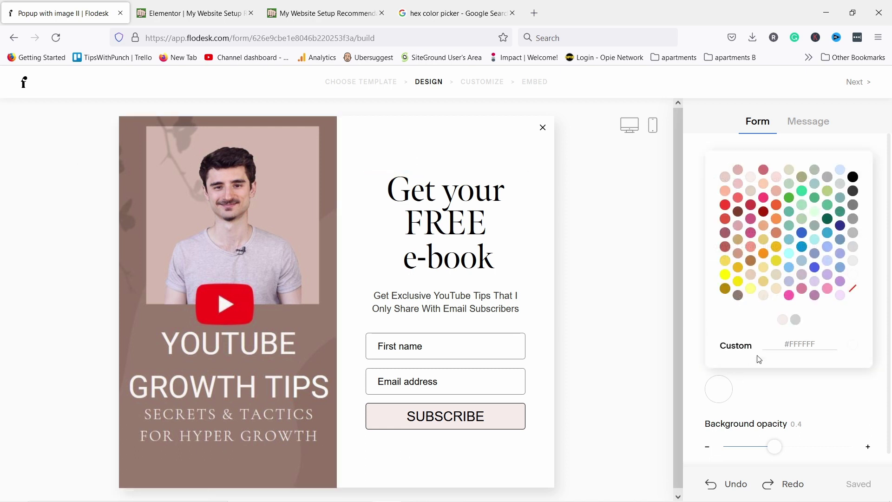
click(782, 320)
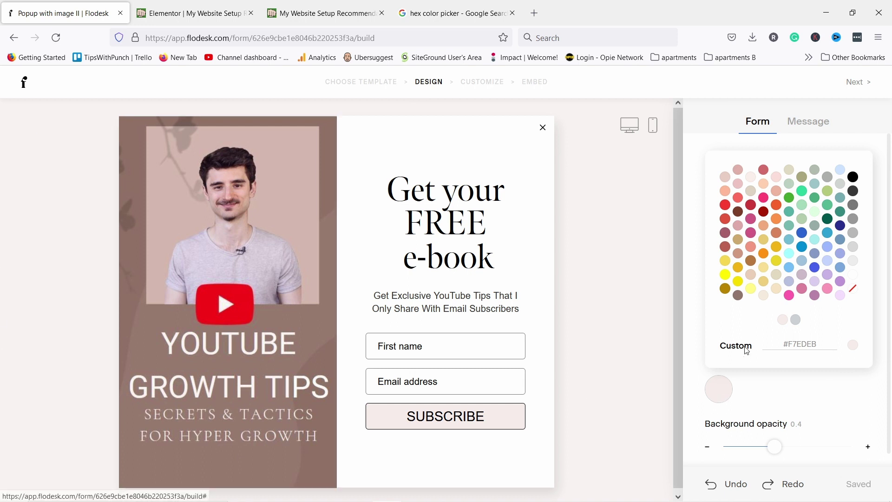
click(853, 177)
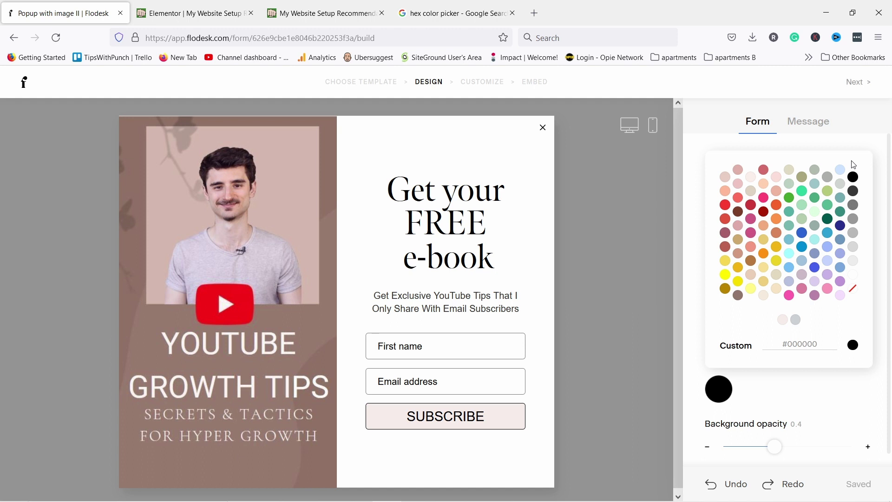
click(859, 140)
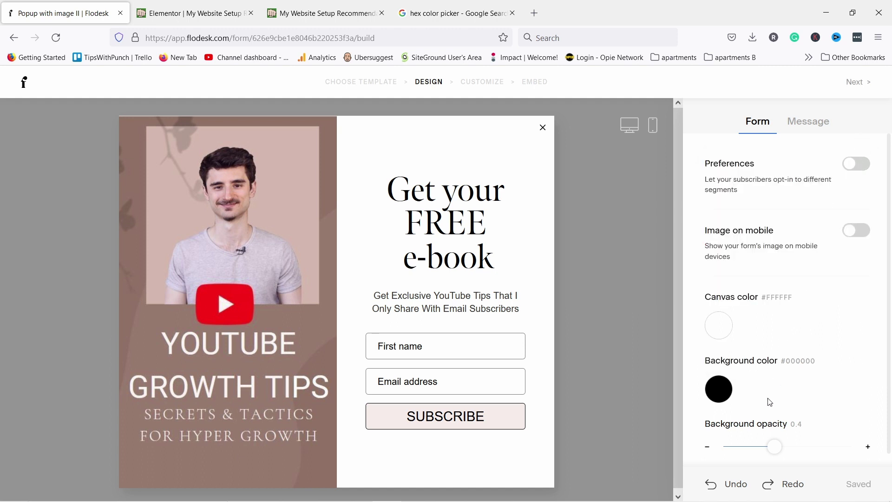
drag(777, 448, 765, 447)
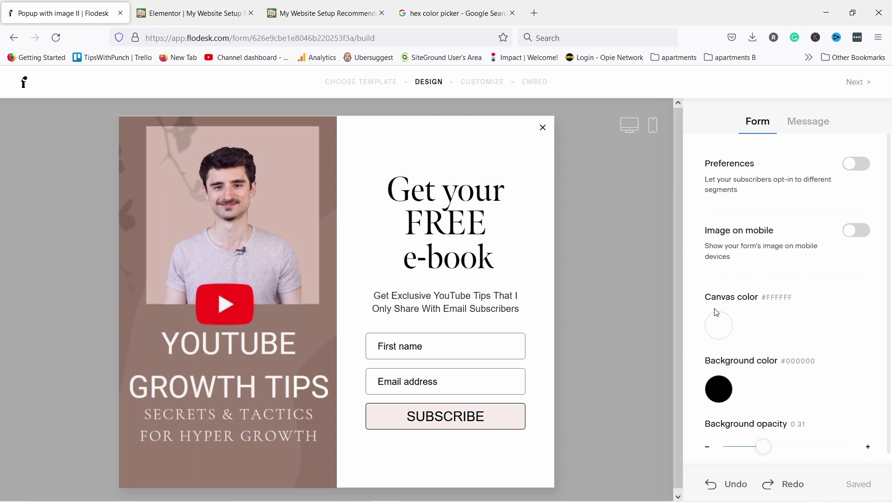
Keep the form canvas white (#FFFFFF) and check the popup in mobile preview before returning to editing
click(718, 332)
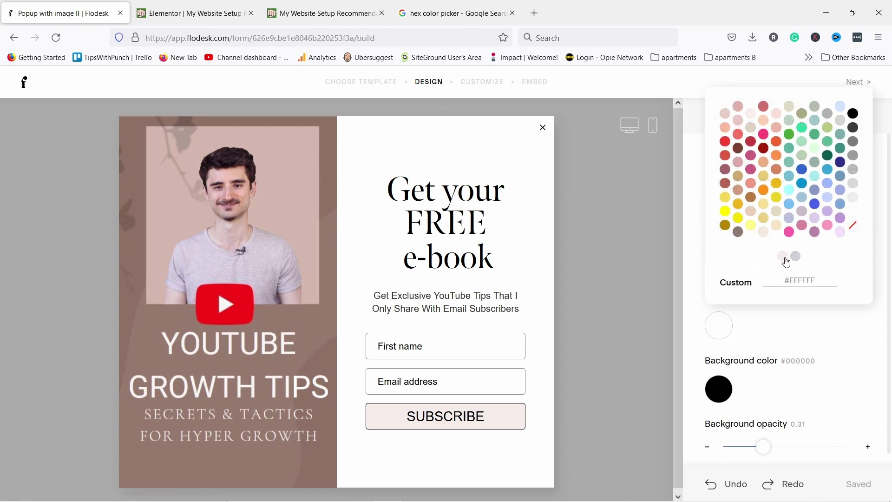
click(783, 256)
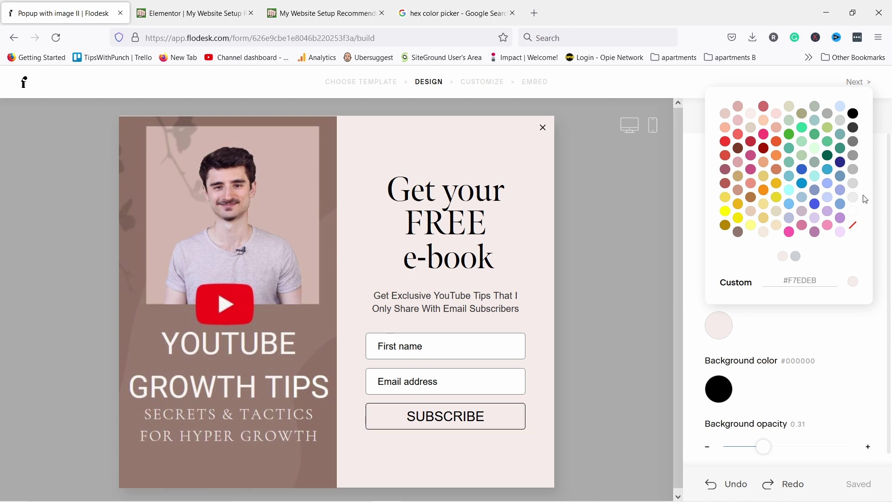
click(855, 212)
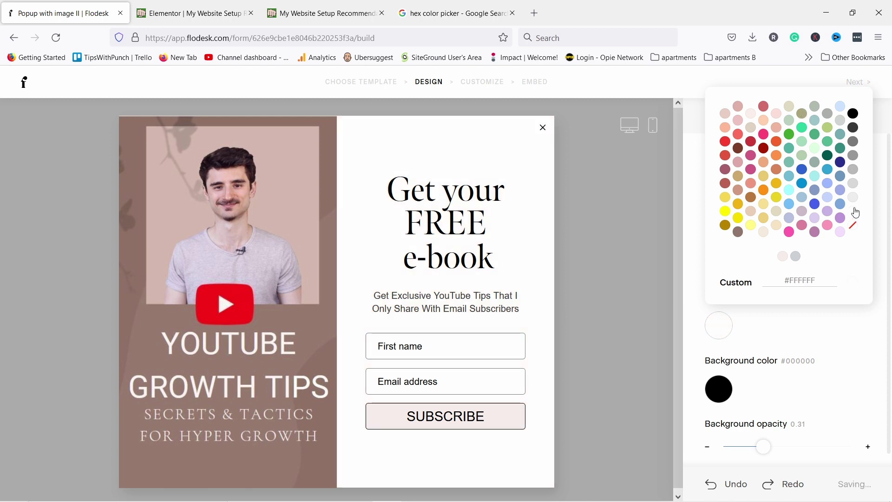
click(653, 125)
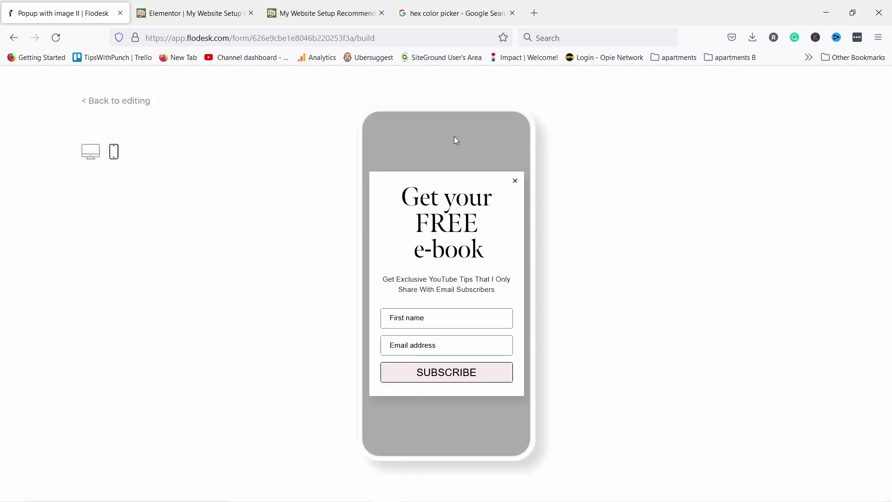
click(133, 101)
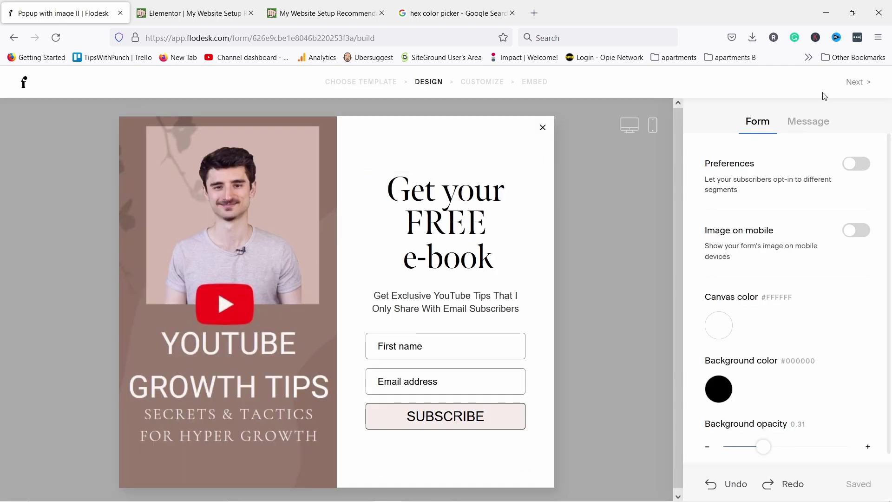
Leave double opt-in set to No and choose 'After 30 seconds' for the popup display timing
click(853, 84)
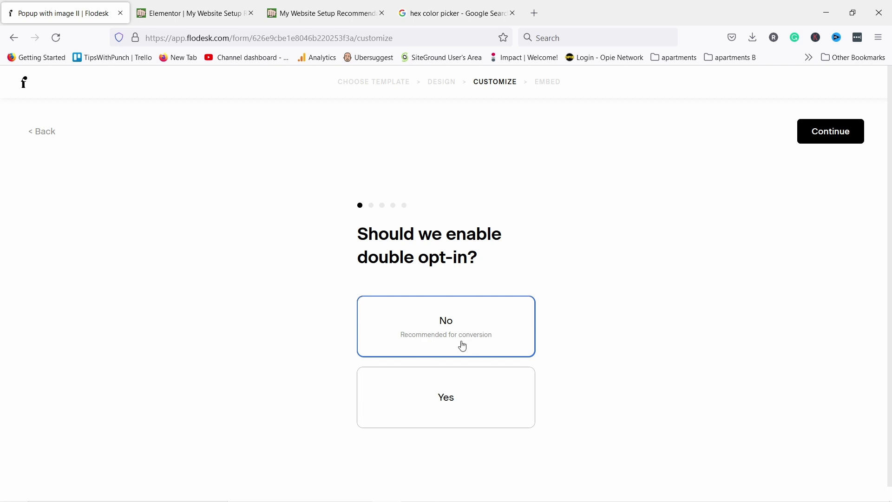
click(836, 134)
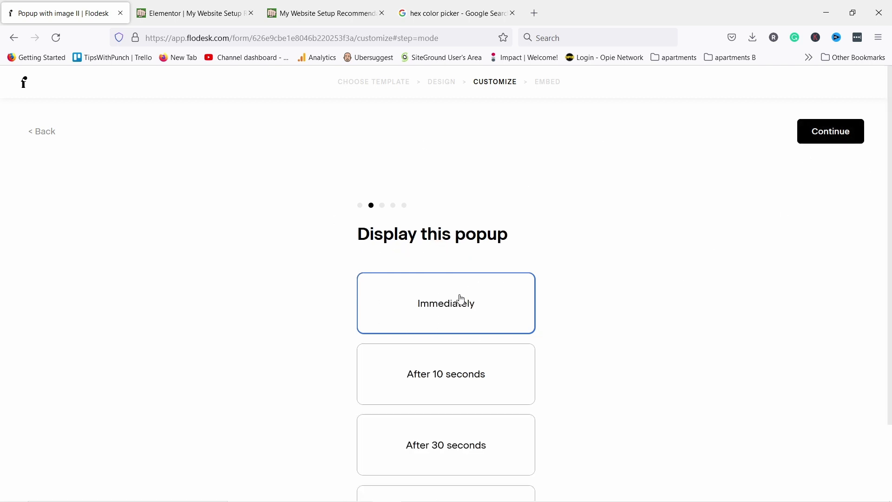
scroll(450, 372, down, 2)
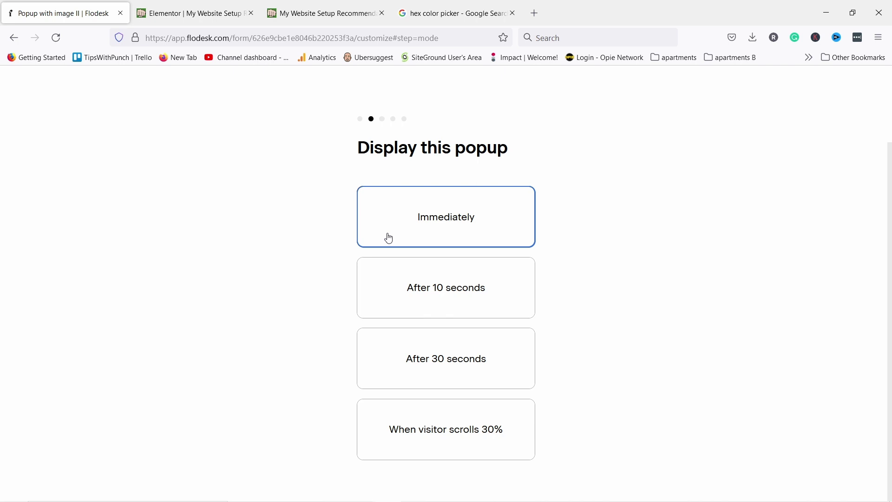
click(401, 361)
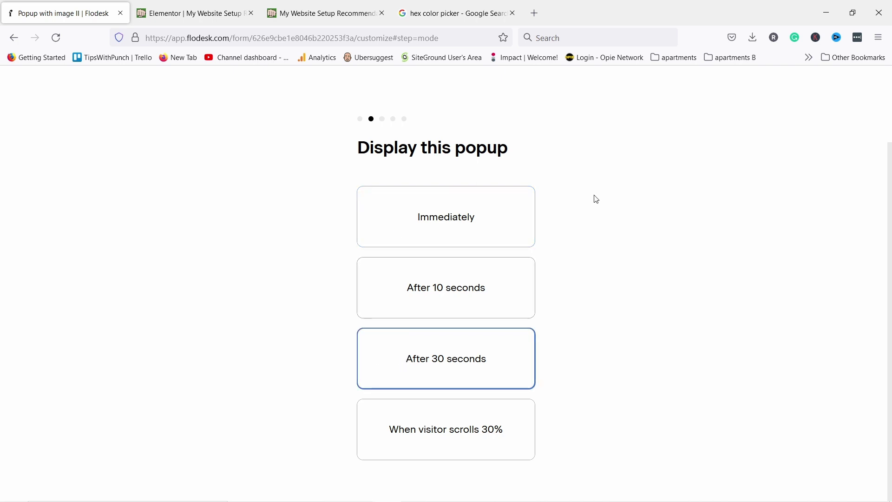
scroll(612, 178, up, 2)
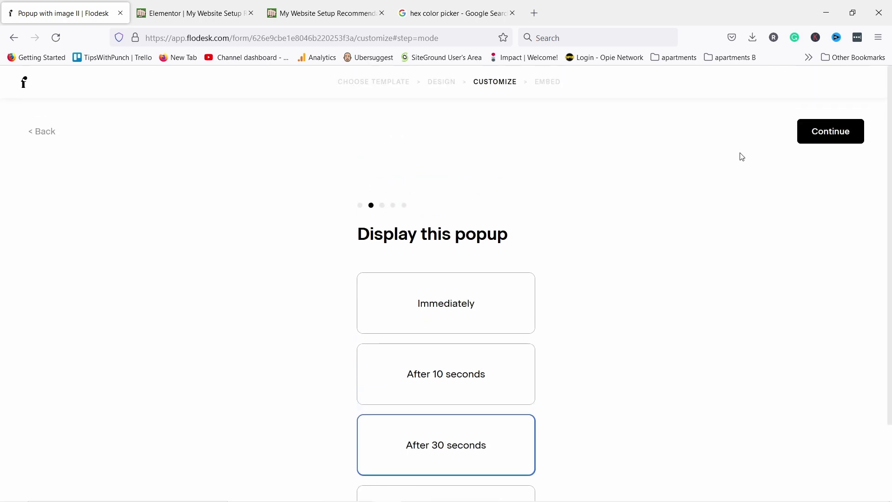
click(823, 135)
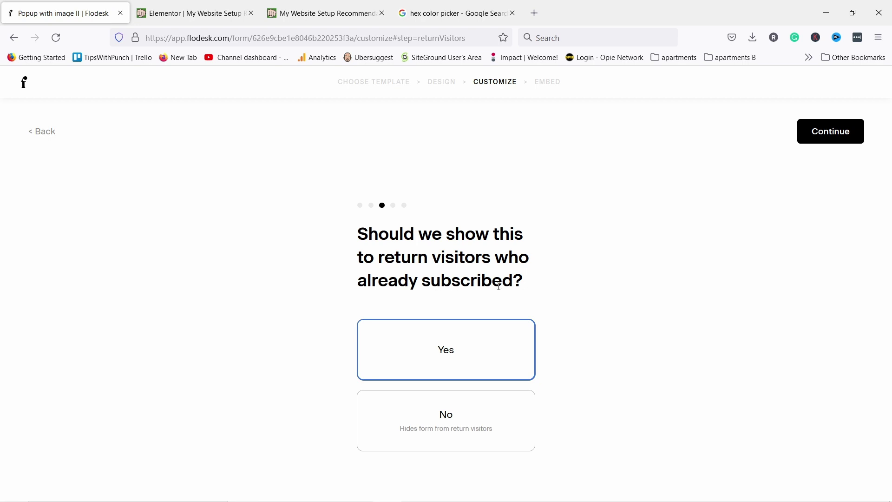
Choose No for return visitors and 'Do not notify me', keep the success message, copy the header code
click(492, 418)
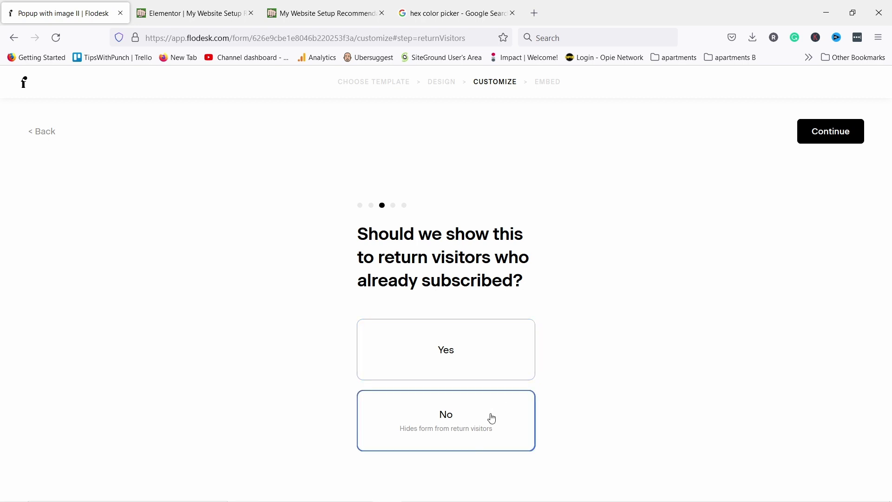
click(832, 140)
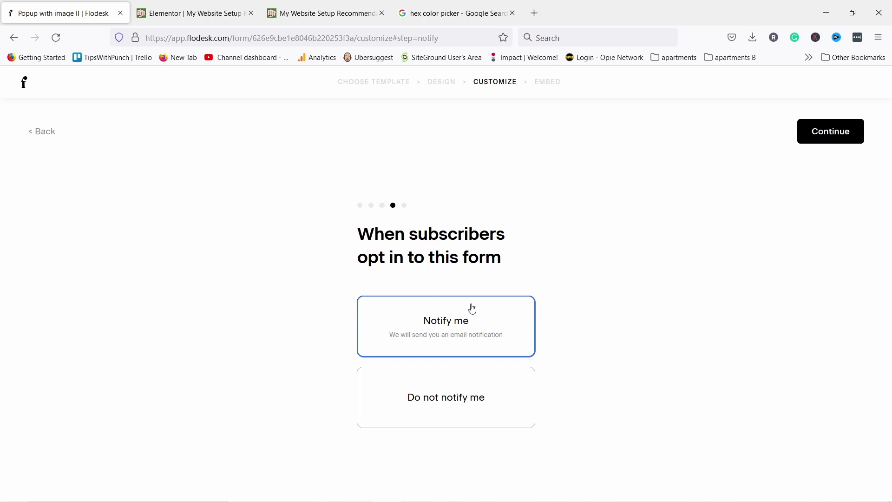
click(436, 408)
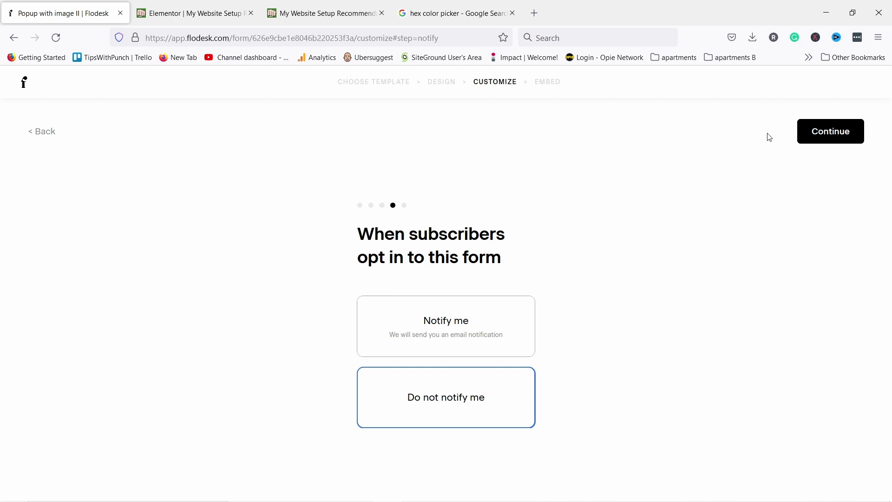
click(824, 140)
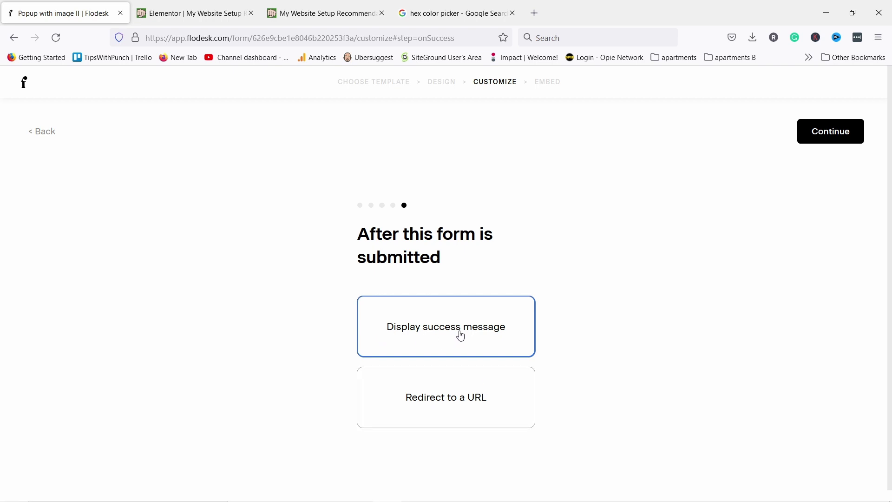
click(834, 132)
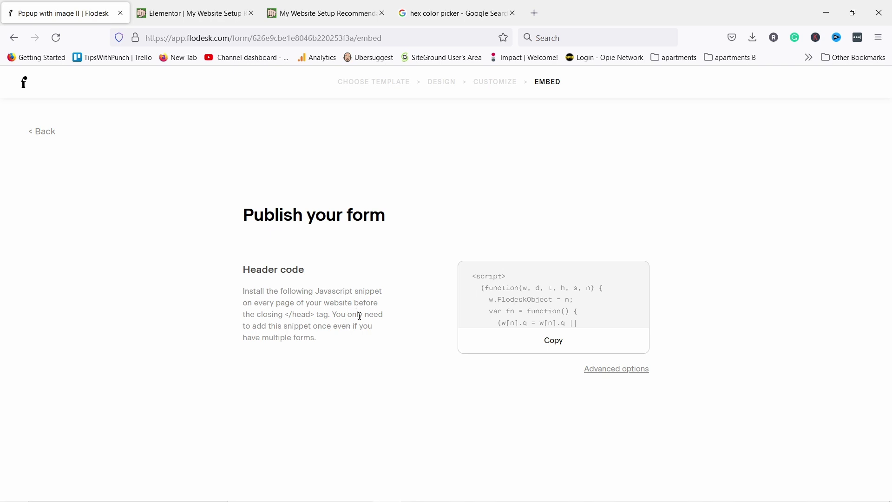
click(545, 348)
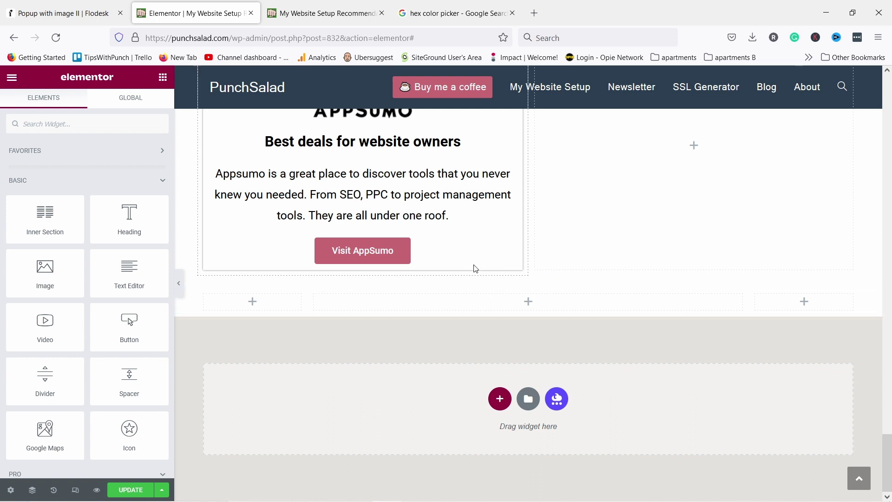
Paste the Flodesk script into an HTML widget below the AppSumo card, then Update and preview the page
click(43, 124)
text(html)
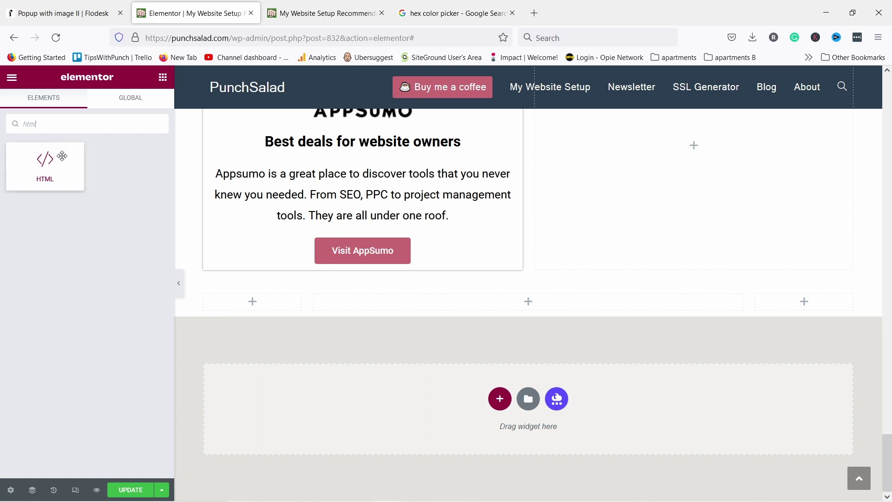
drag(70, 165, 496, 303)
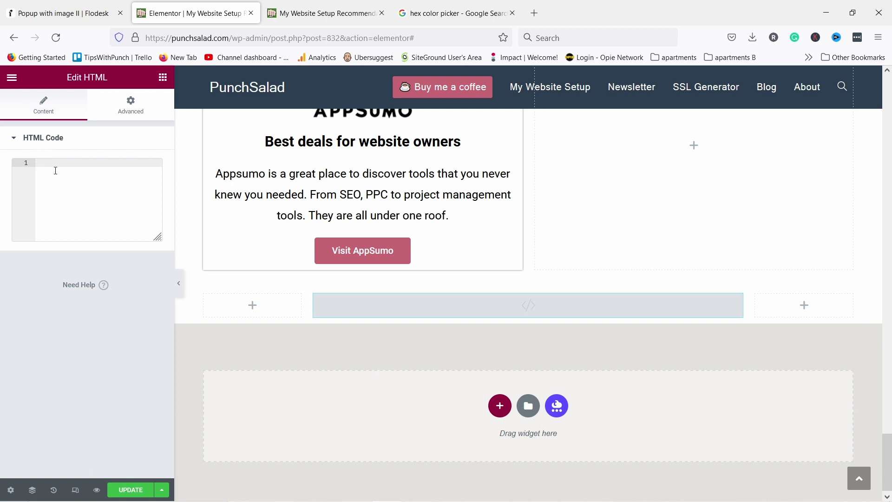
key(ctrl+v)
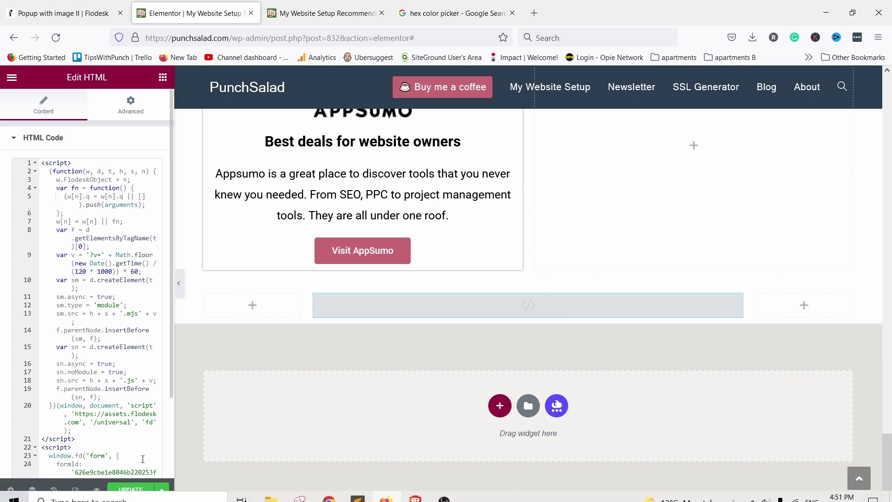
click(129, 490)
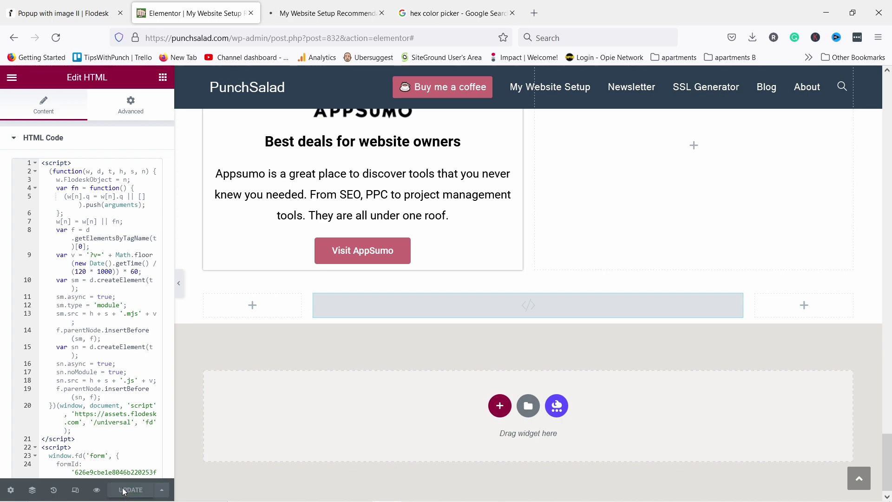
click(97, 490)
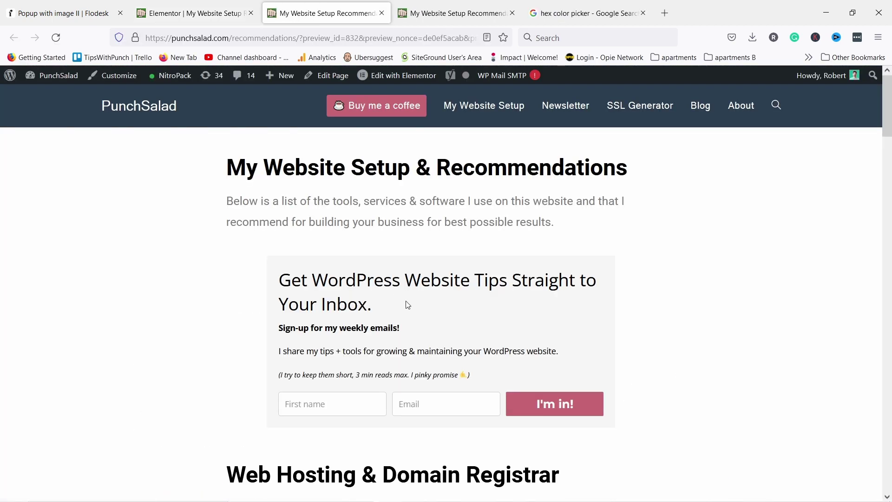
Scroll the page preview until the e-book popup appears, then return to the Flodesk tab
scroll(409, 304, down, 10)
scroll(411, 311, down, 15)
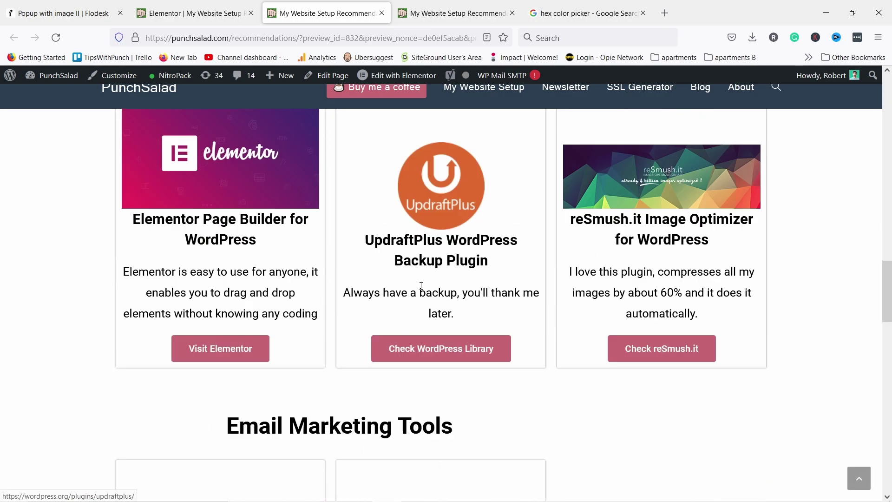
scroll(411, 280, up, 1)
scroll(400, 278, down, 12)
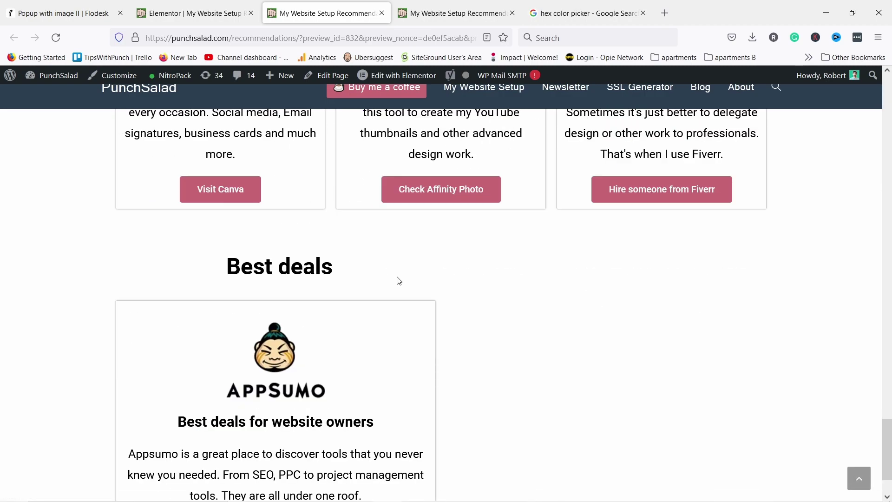
scroll(400, 280, up, 8)
scroll(404, 288, down, 8)
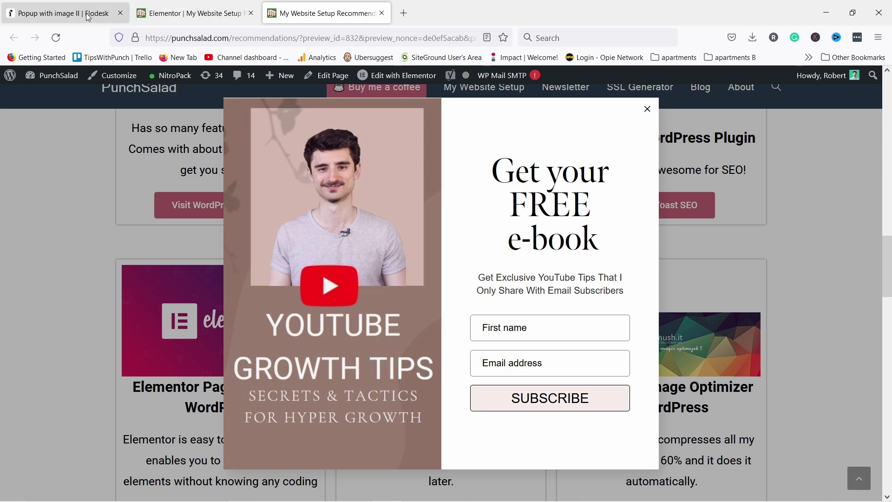
click(55, 15)
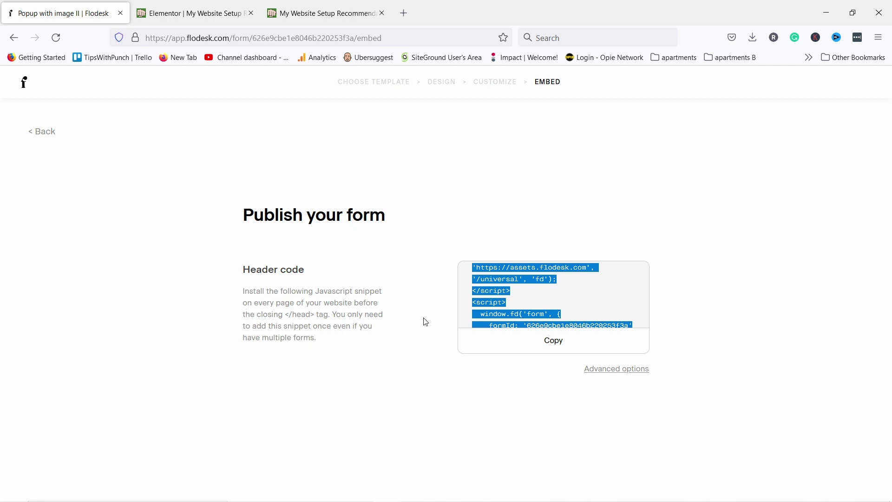
From the forms list, start a new form and scroll through the Full page templates
click(27, 86)
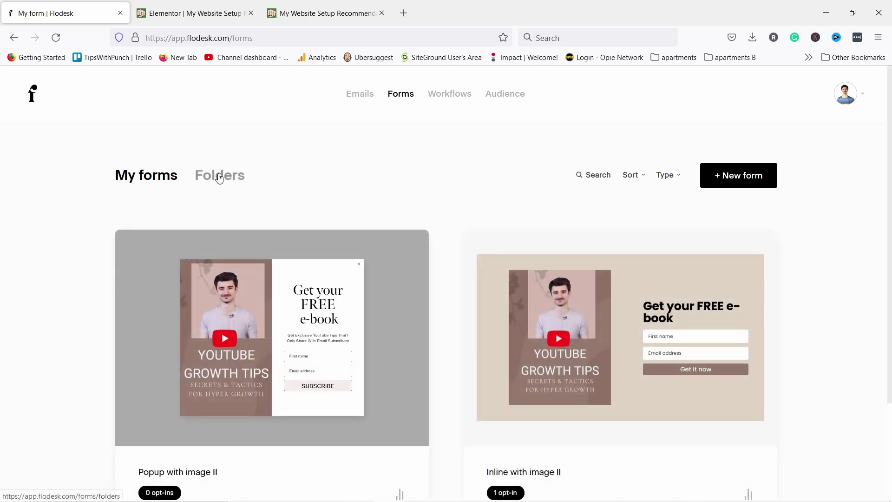
scroll(266, 190, down, 2)
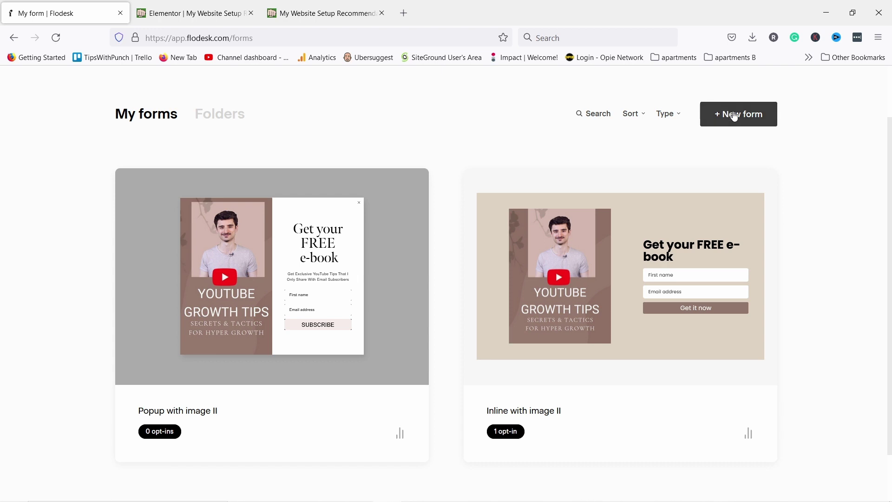
click(731, 115)
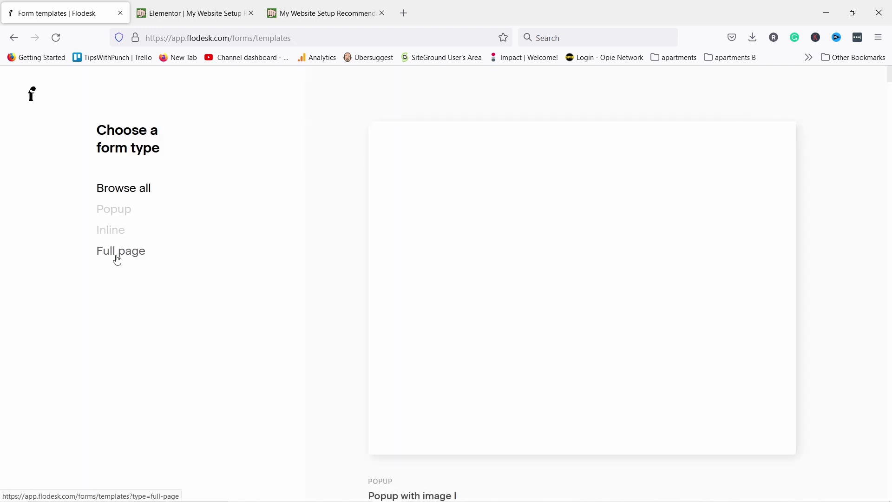
click(118, 259)
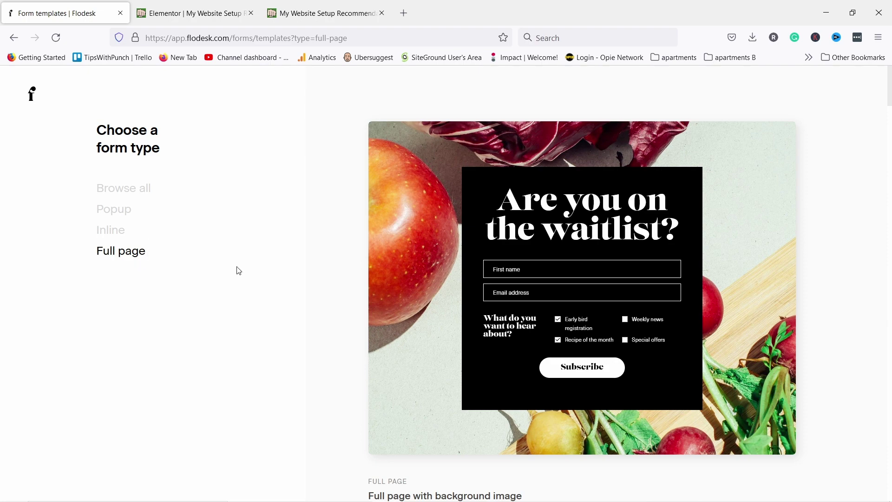
scroll(564, 199, down, 15)
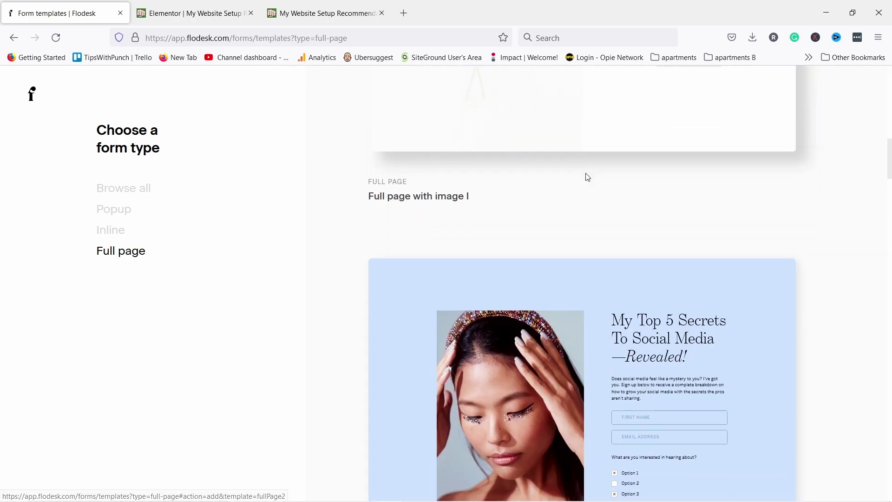
scroll(590, 179, down, 20)
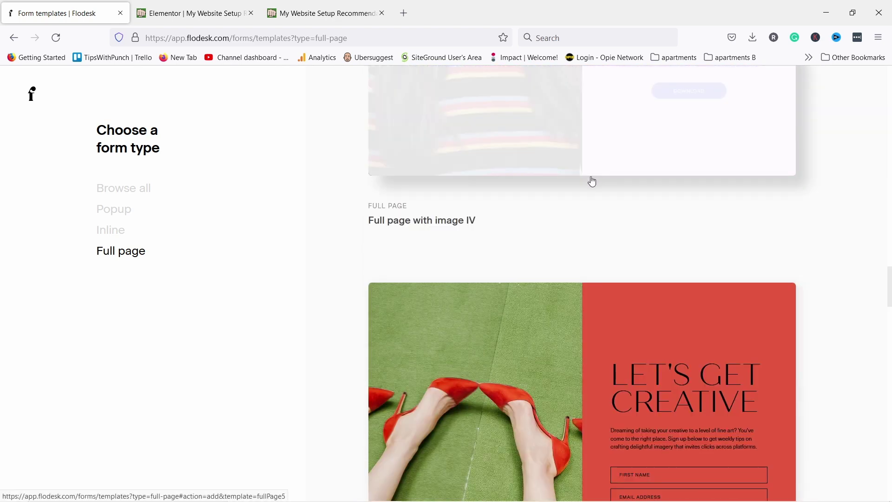
scroll(590, 184, up, 8)
scroll(576, 232, down, 3)
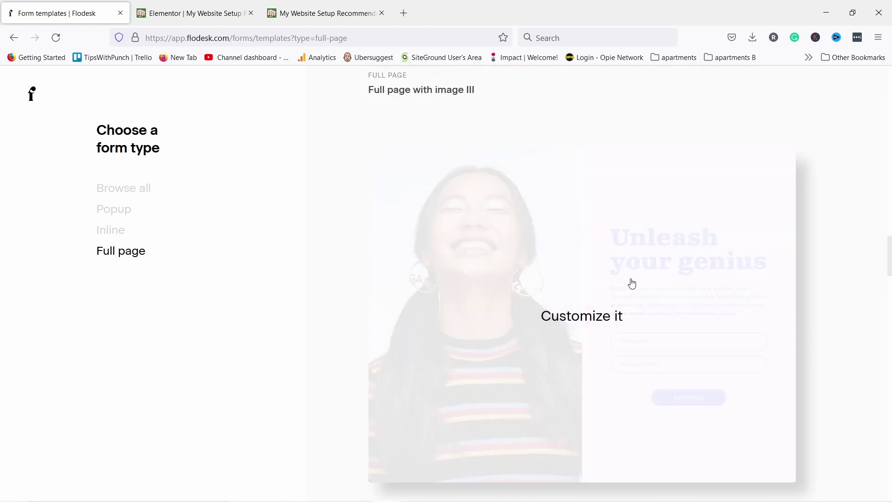
Customize the 'Unleash your genius' full-page template, add sign-ups to the welcome segment, and save
click(574, 325)
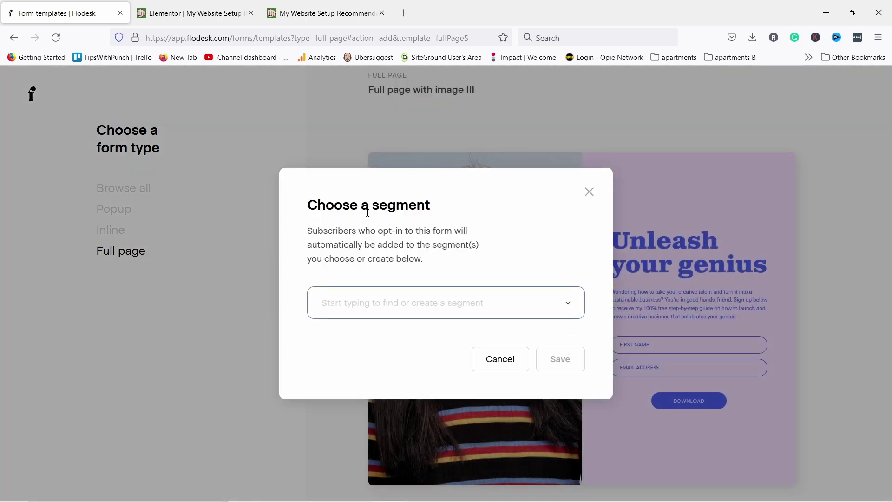
click(568, 303)
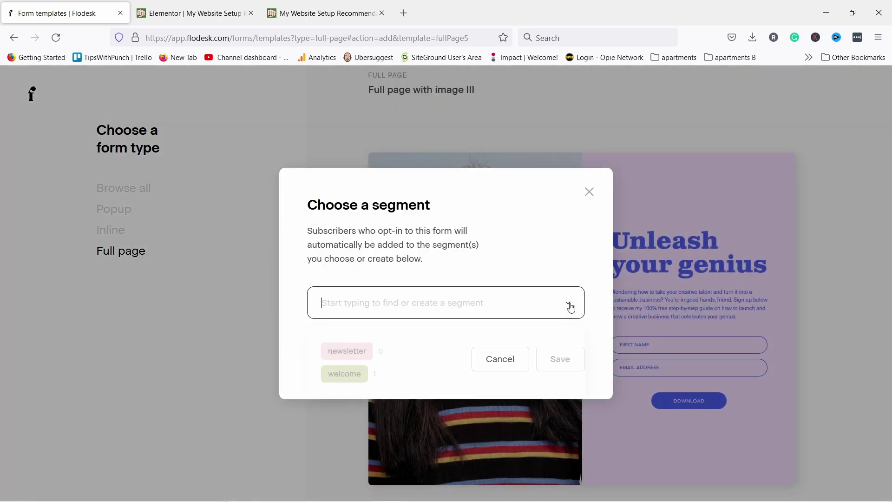
click(364, 376)
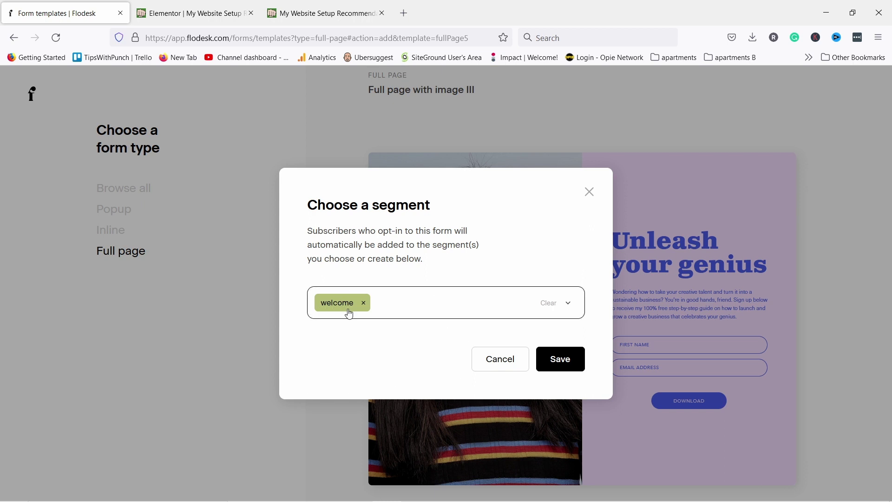
click(564, 361)
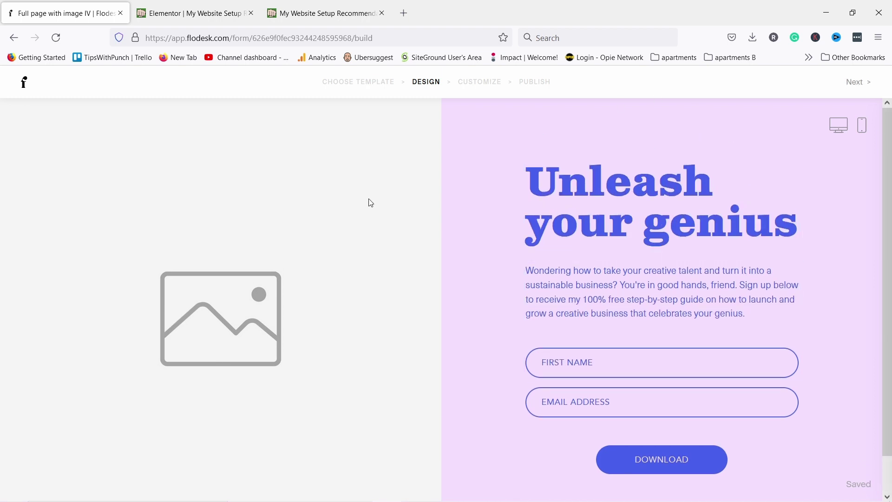
Replace the form image with the uploaded youtube-tips-ebook cover
click(229, 225)
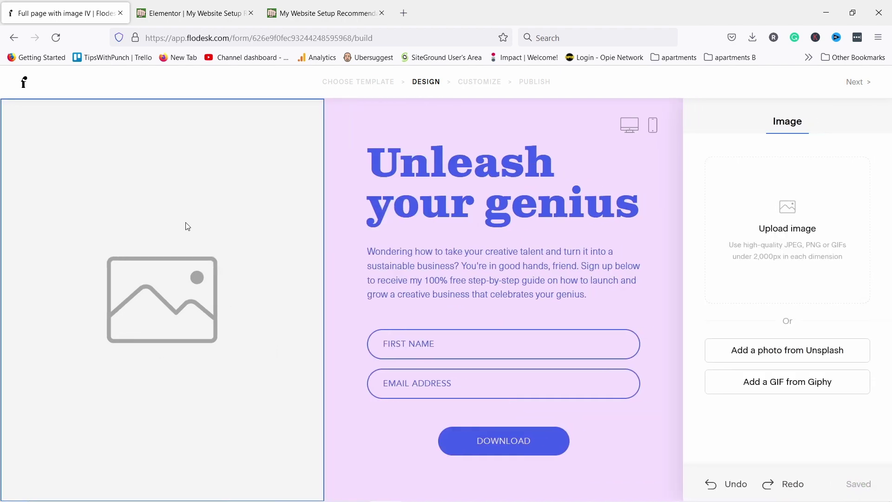
click(793, 215)
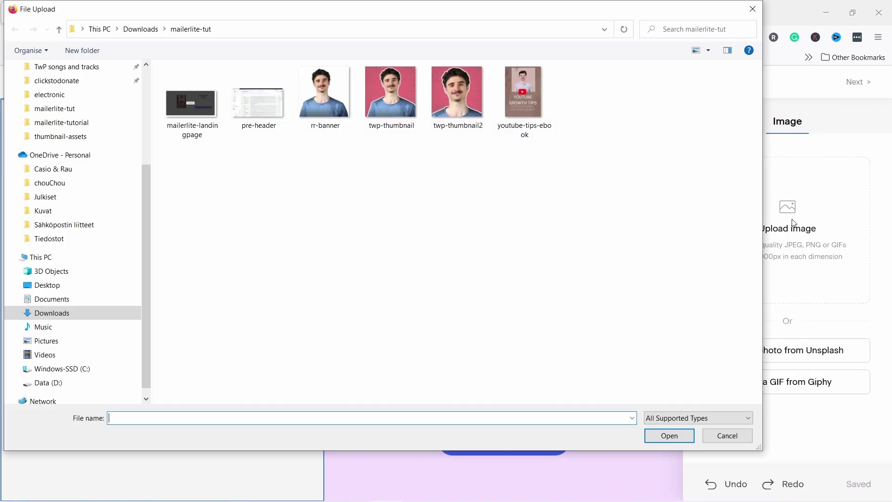
click(520, 102)
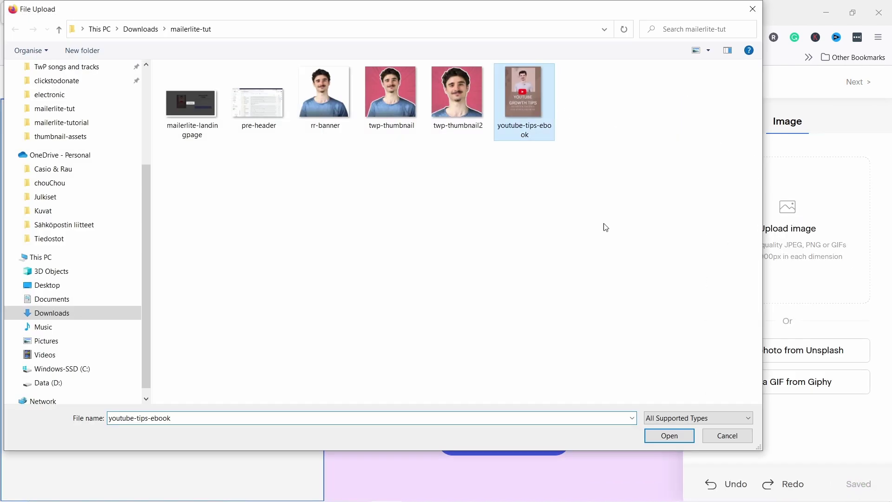
click(670, 441)
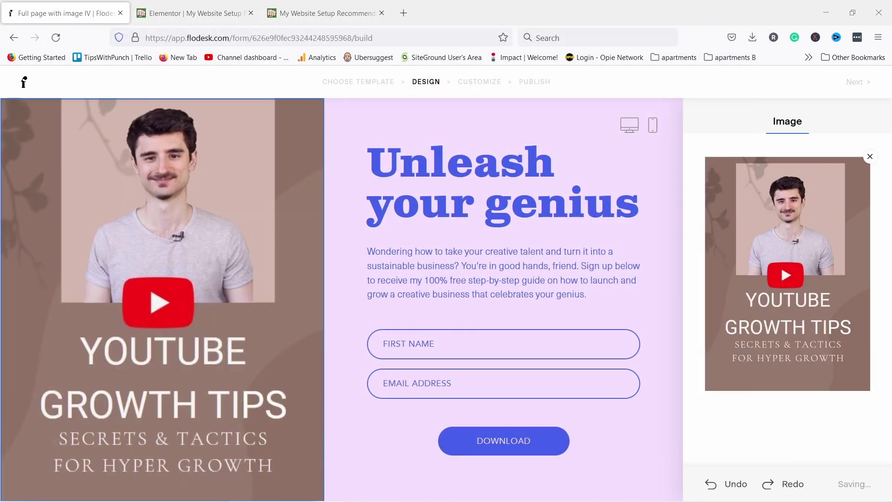
Change the form headline to 'Get your FREE e-book'
click(422, 218)
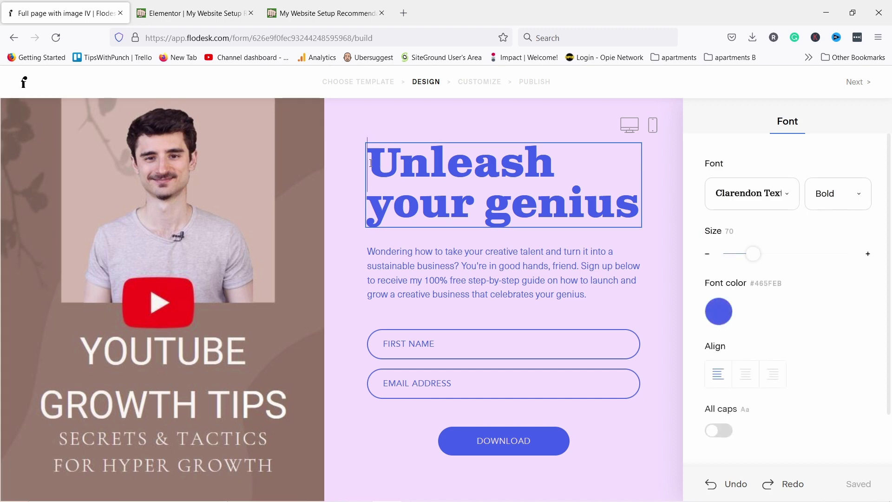
drag(372, 163, 642, 195)
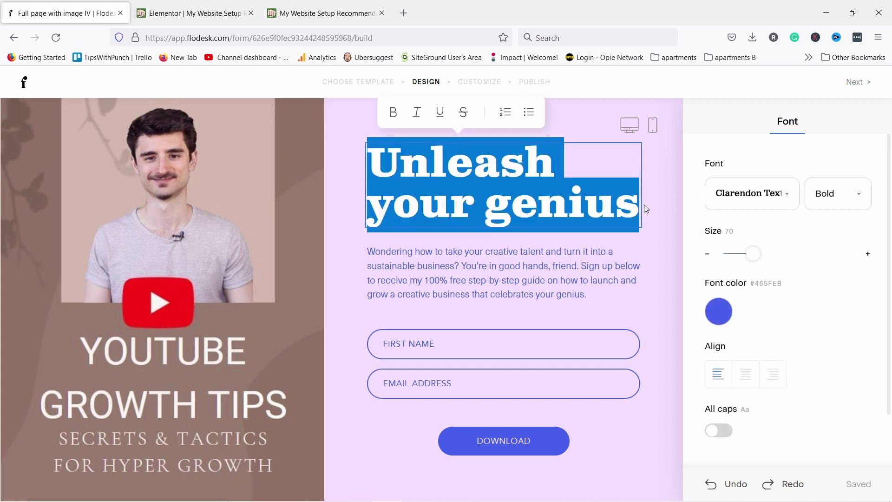
text(ORERE)
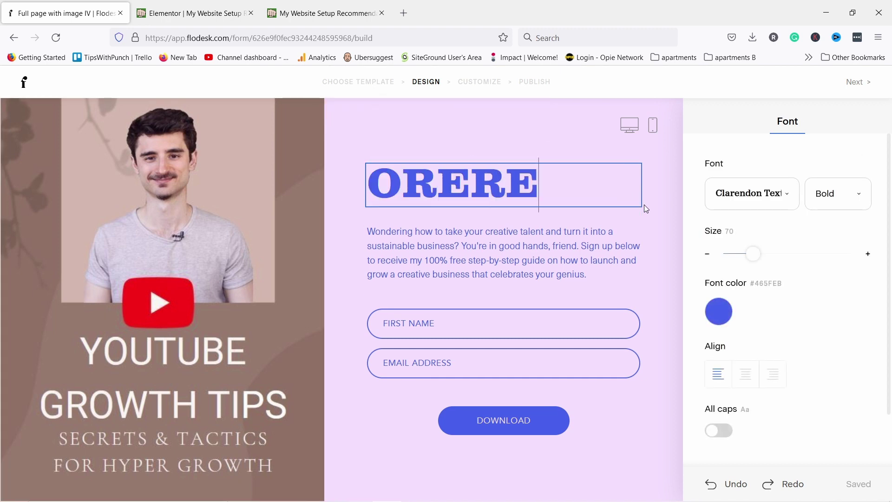
drag(552, 173, 367, 184)
text(Get your FREE e-book)
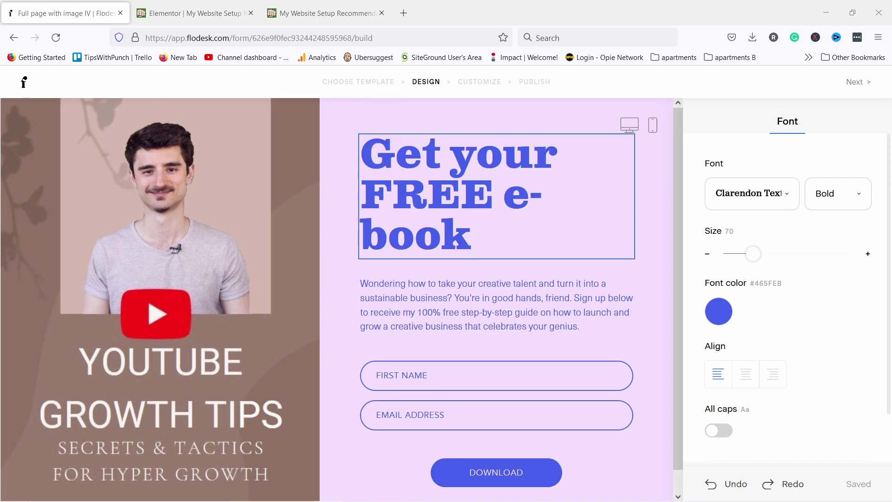
Paste the new exclusive YouTube tips text over the description paragraph
click(390, 299)
key(ctrl+a)
drag(581, 326, 341, 282)
text(Get Exclusive YouTube Tips That I Only Share With Email Subscribers)
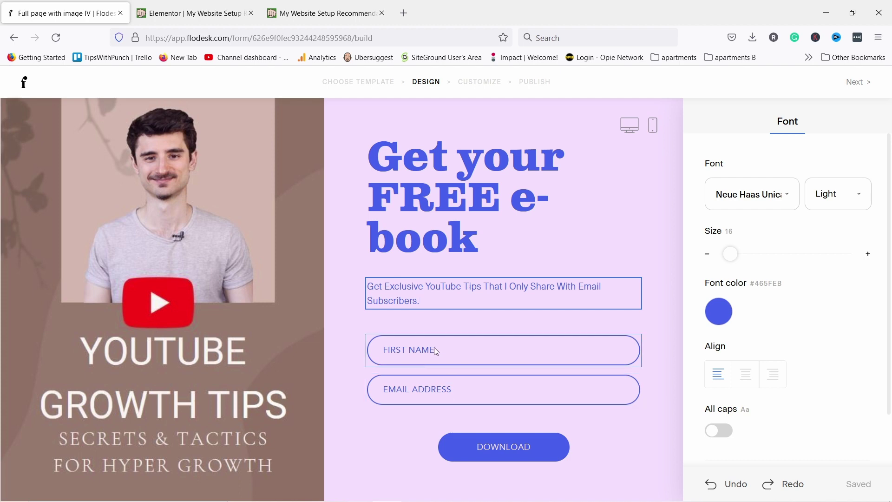
Make First name required and set the field text to Poppins at size 19
click(422, 352)
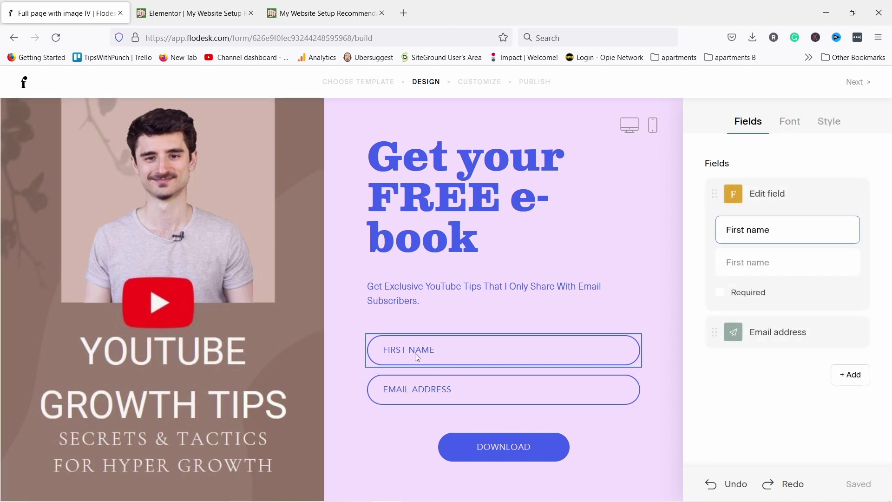
click(720, 294)
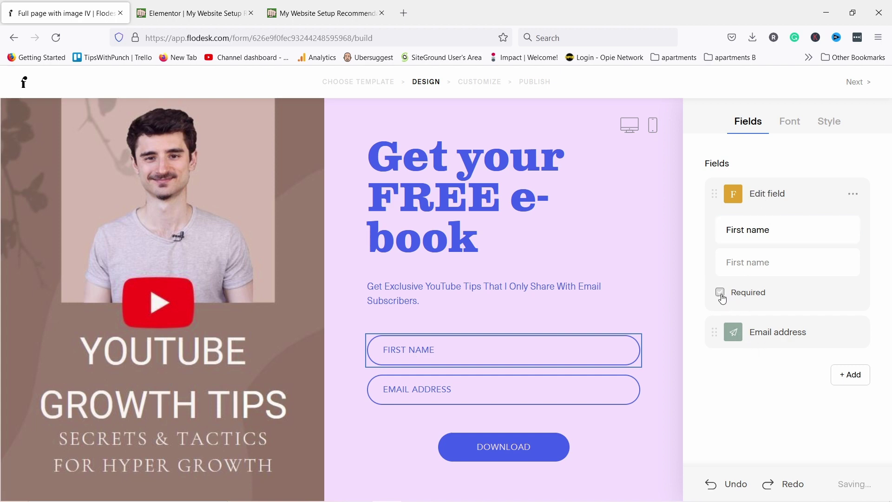
click(792, 124)
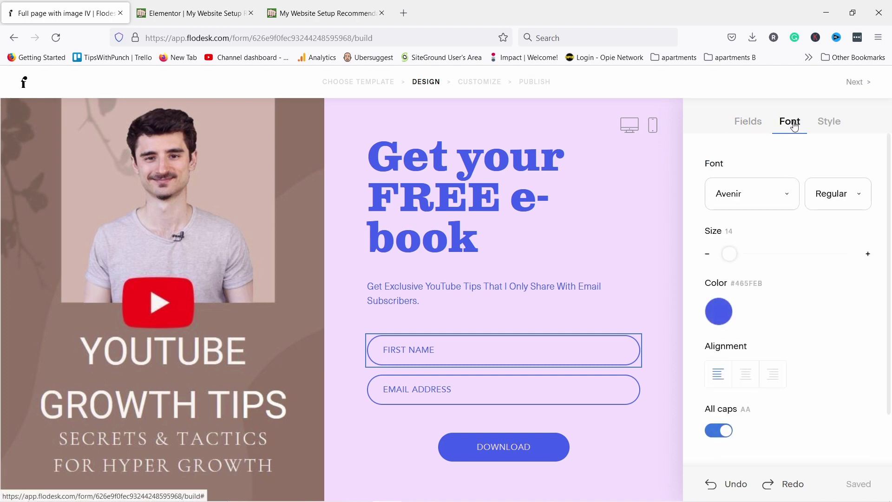
drag(730, 254, 736, 254)
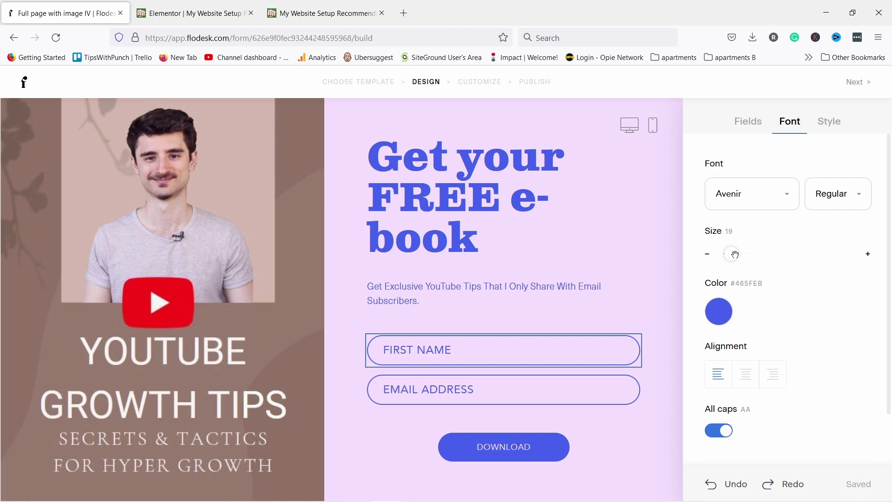
click(790, 198)
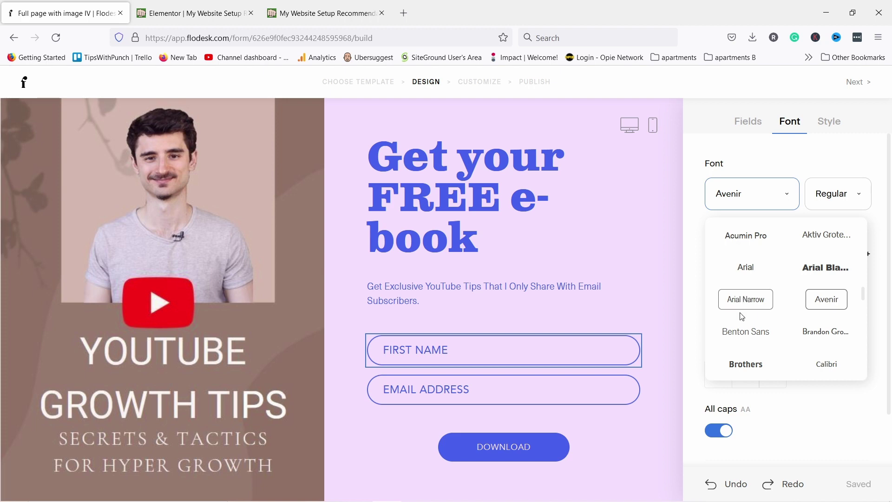
scroll(753, 307, down, 10)
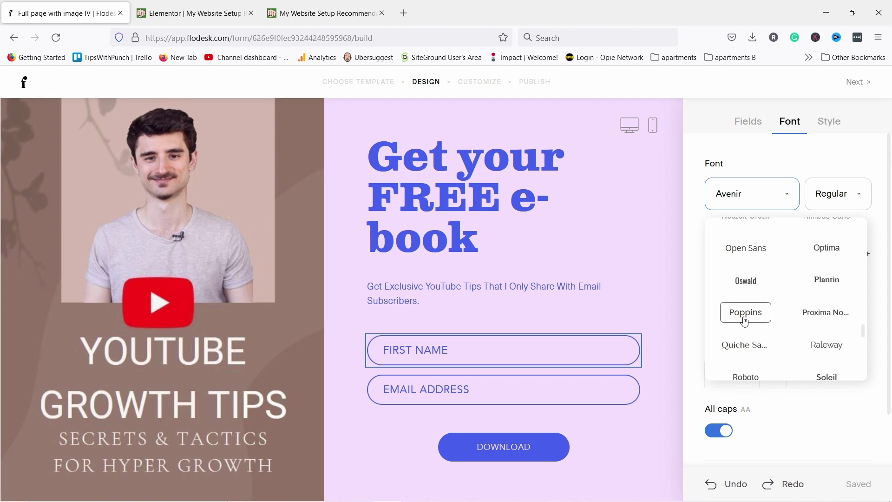
click(767, 318)
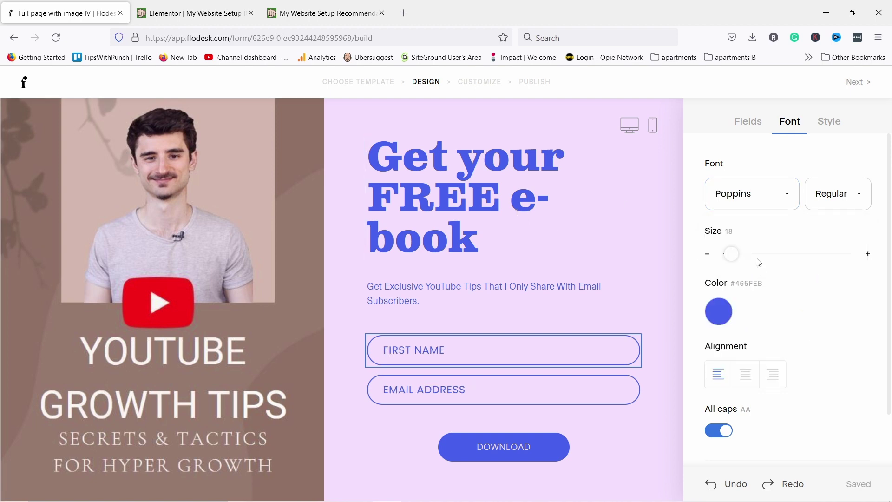
Make field text black without all caps and style the fields as square white boxes
click(718, 319)
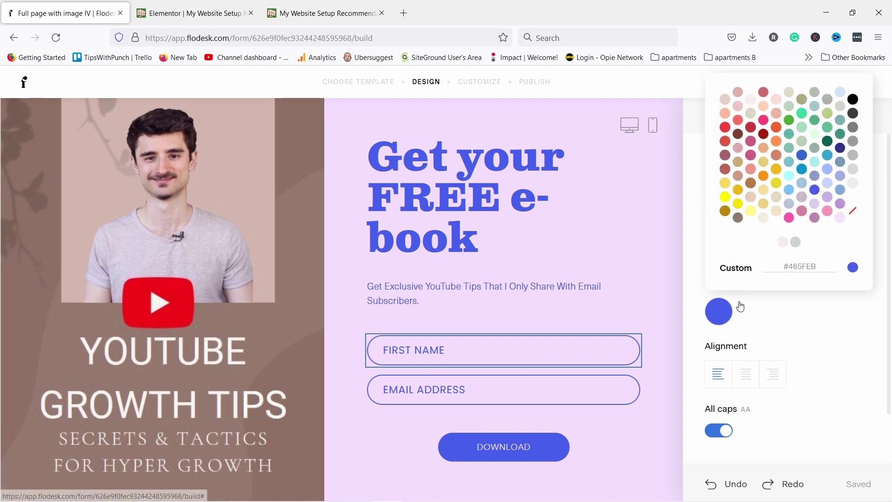
click(852, 99)
click(839, 315)
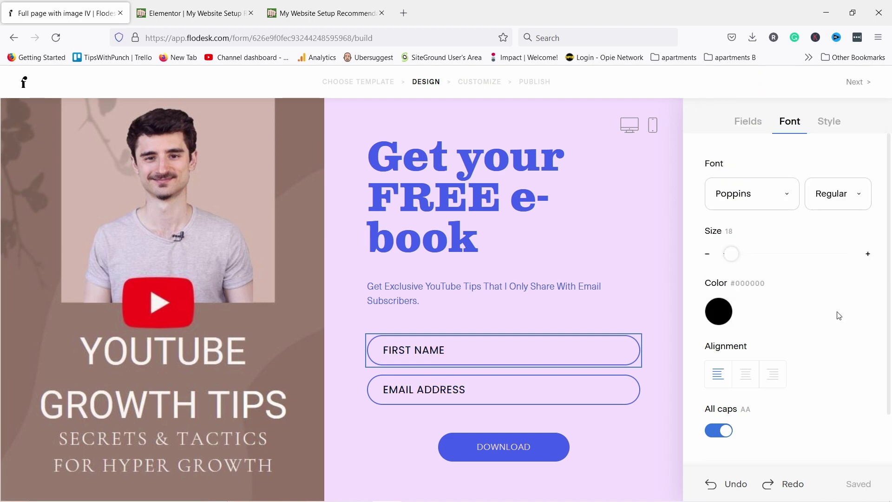
click(719, 431)
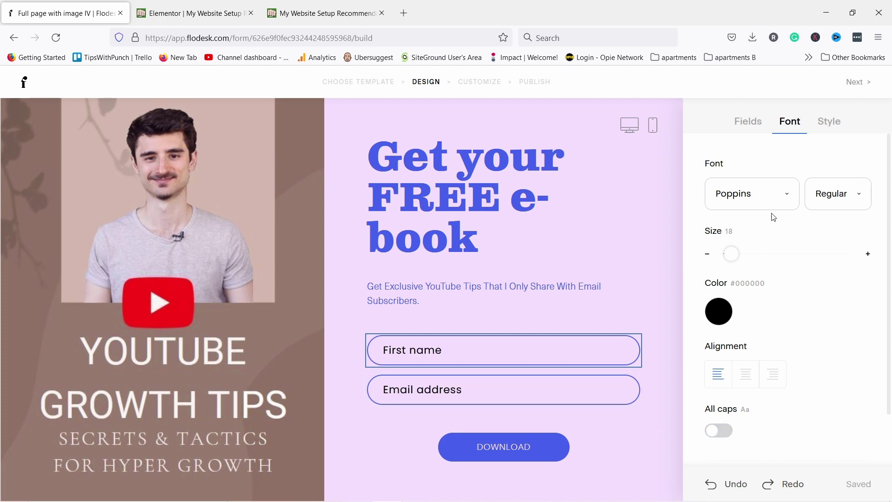
click(829, 125)
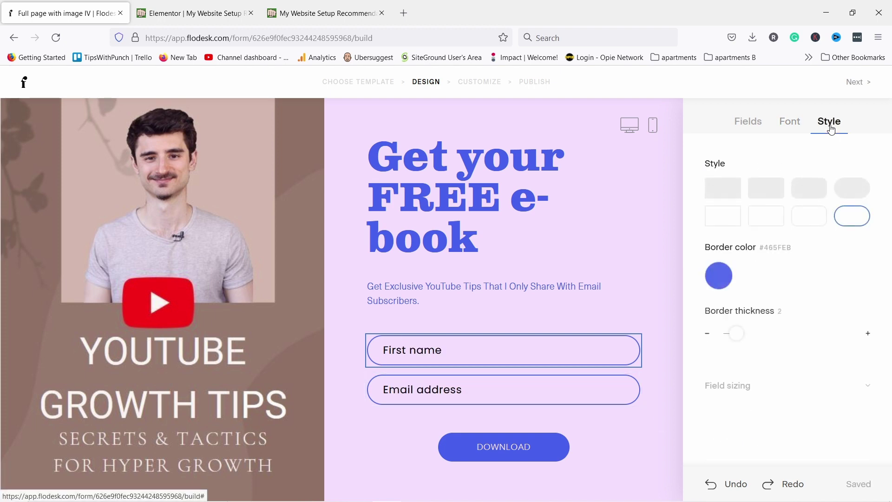
click(764, 187)
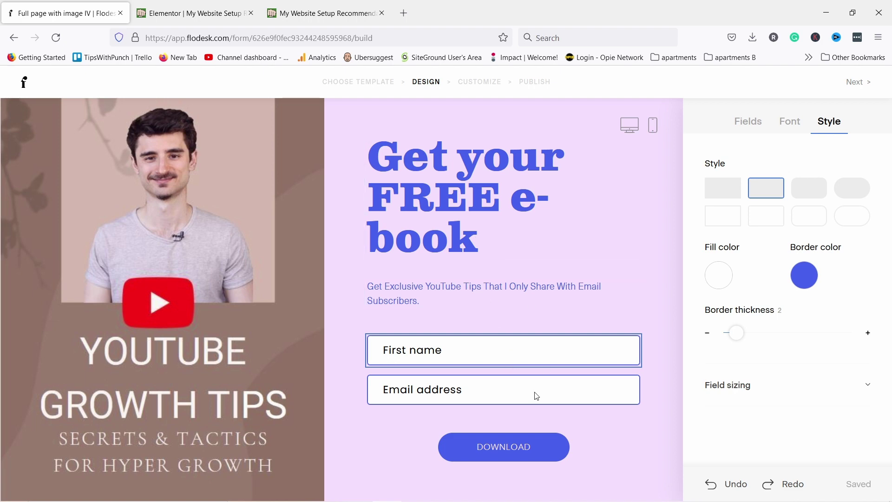
click(464, 446)
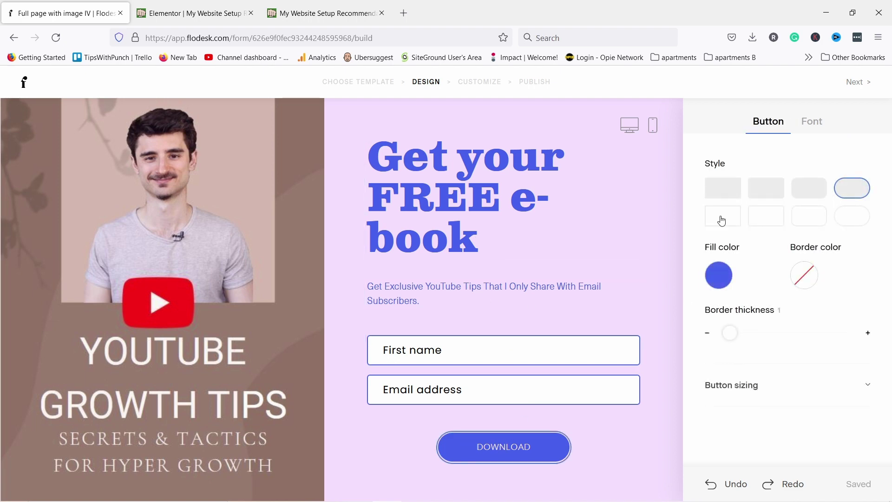
Make the DOWNLOAD button rectangular with a pale pink fill and black text
click(768, 188)
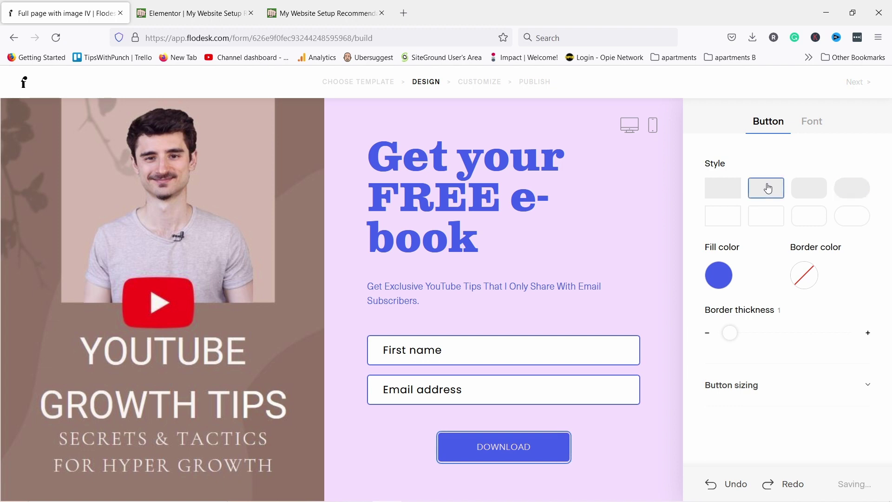
click(717, 278)
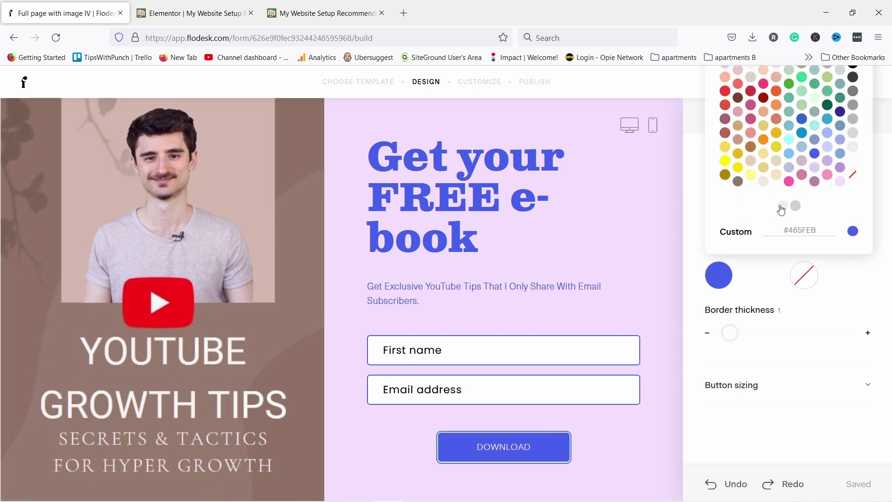
click(784, 206)
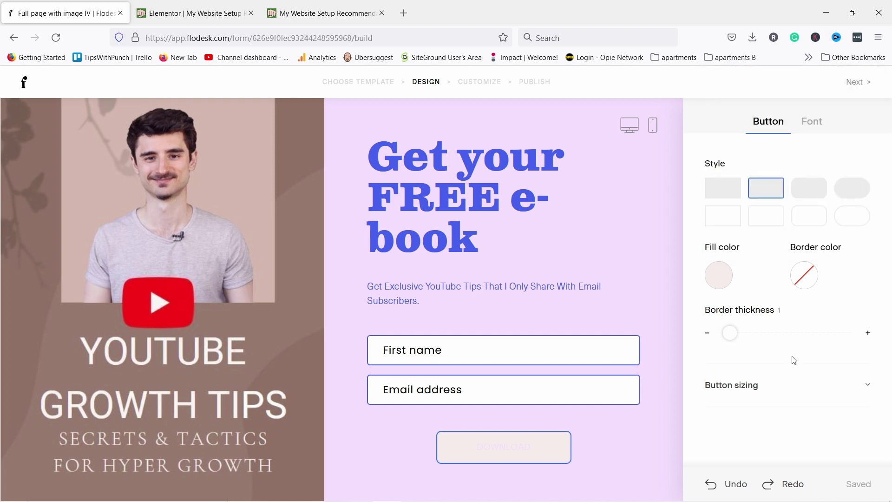
click(817, 129)
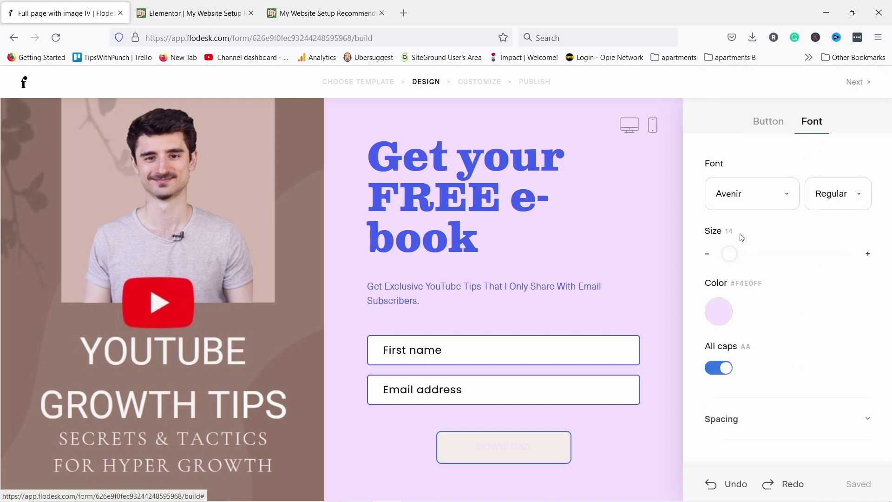
click(719, 312)
click(853, 106)
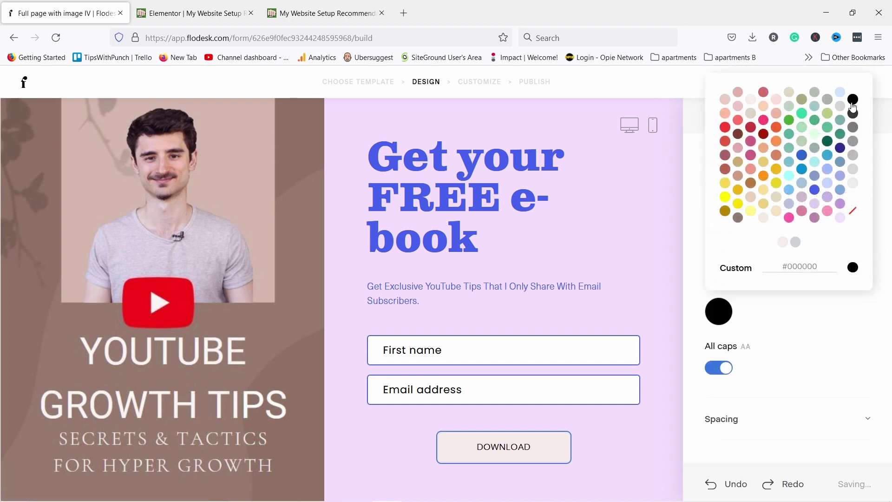
Give the DOWNLOAD button a black border of thickness 2
click(784, 194)
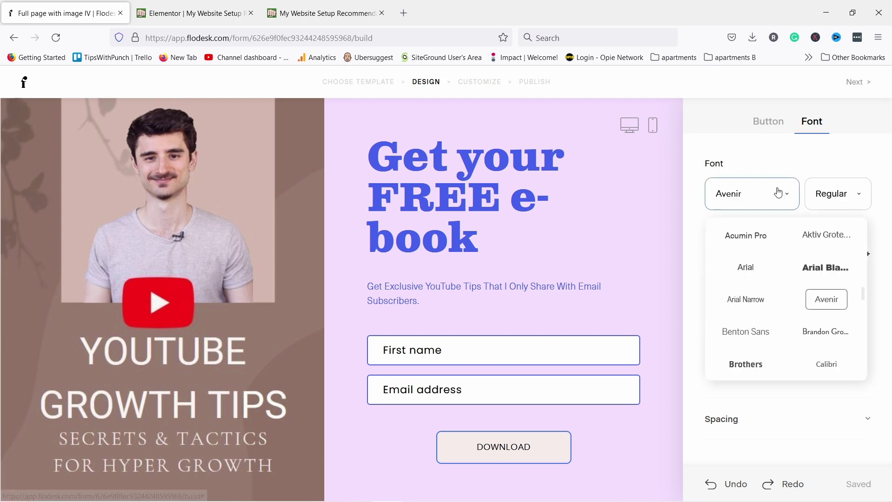
click(769, 121)
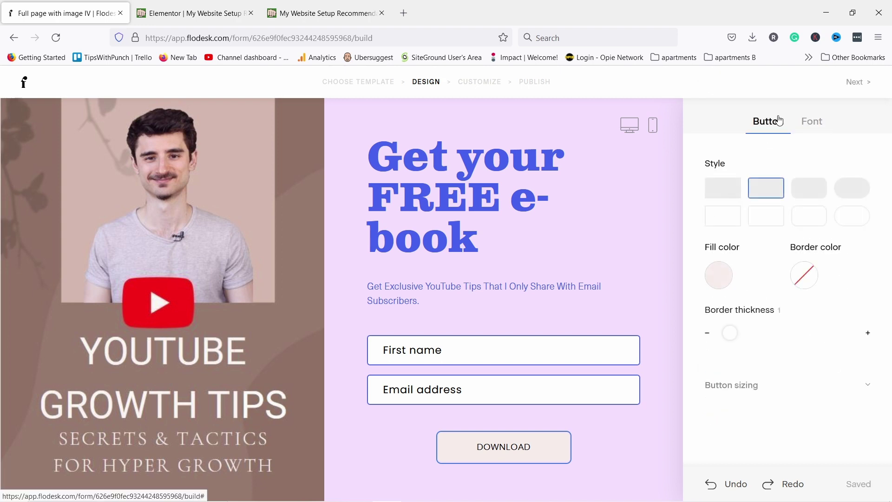
click(808, 275)
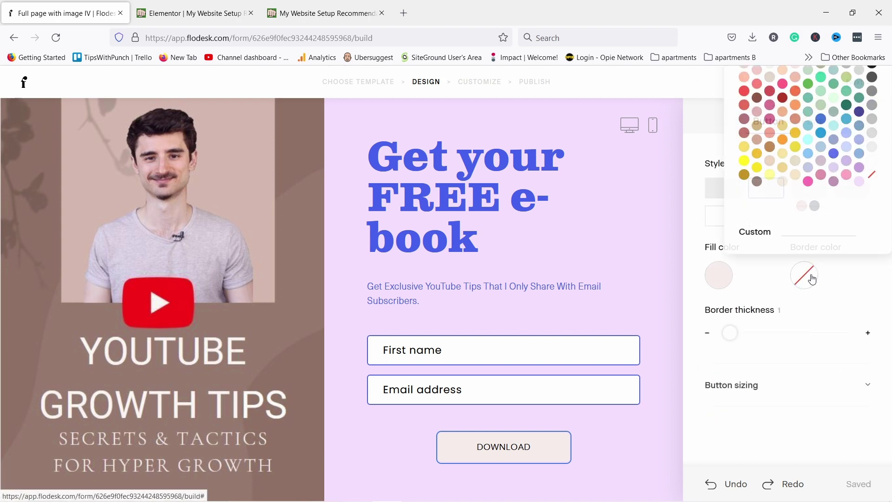
click(873, 72)
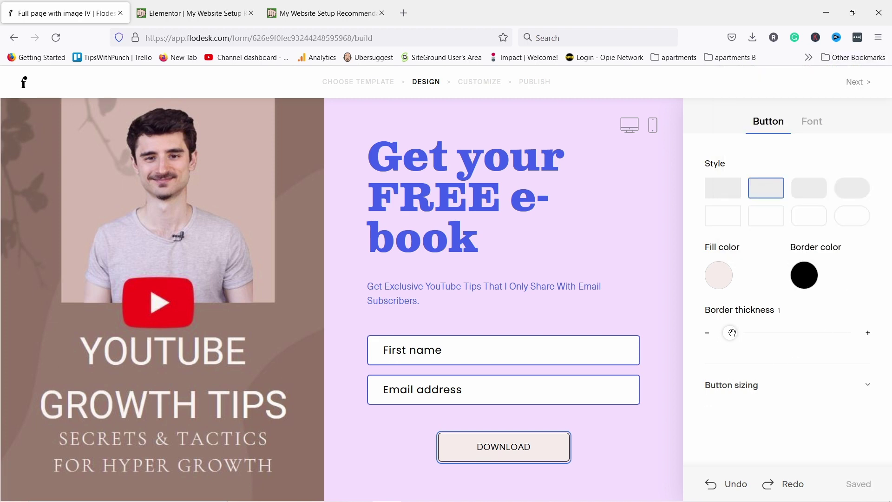
drag(736, 332, 737, 331)
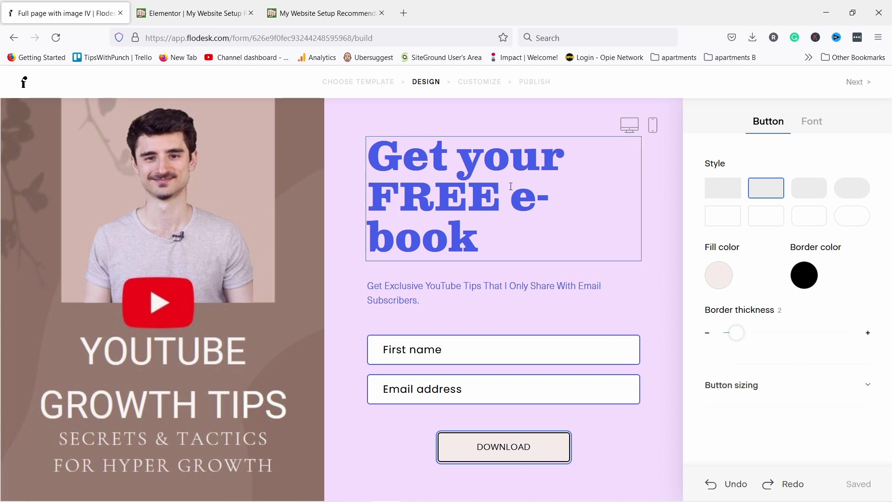
Turn the 'Get your FREE e-book' heading text black
click(493, 233)
triple_click(466, 173)
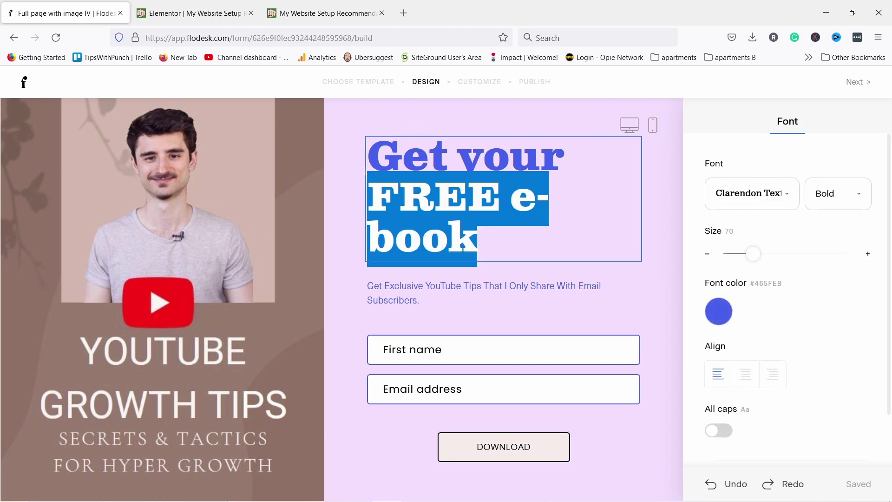
click(719, 315)
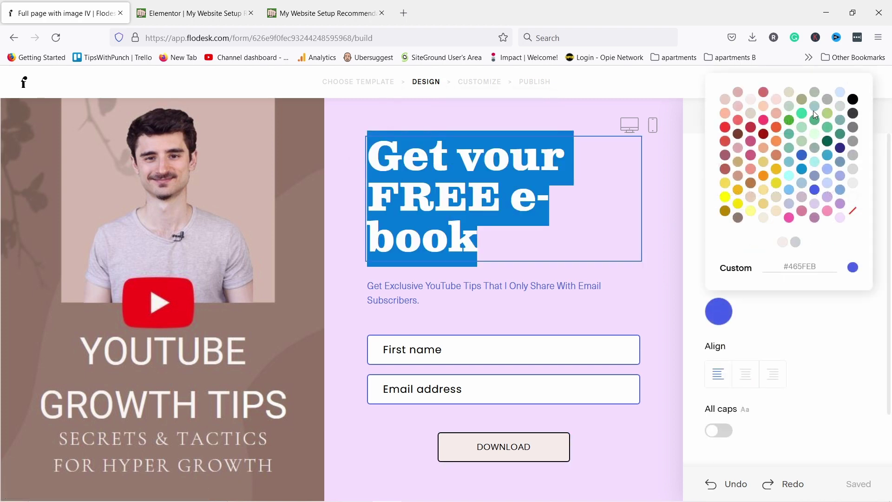
click(855, 99)
Turn the YouTube tips subtitle paragraph black
click(455, 277)
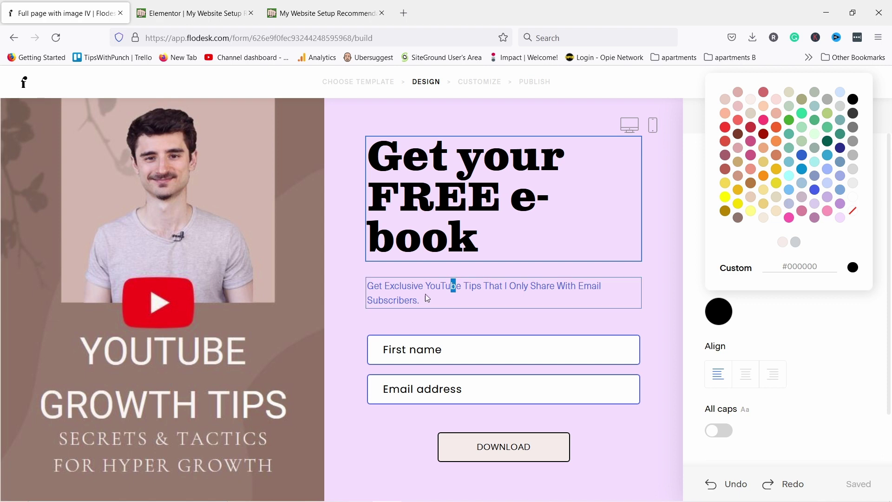
triple_click(426, 293)
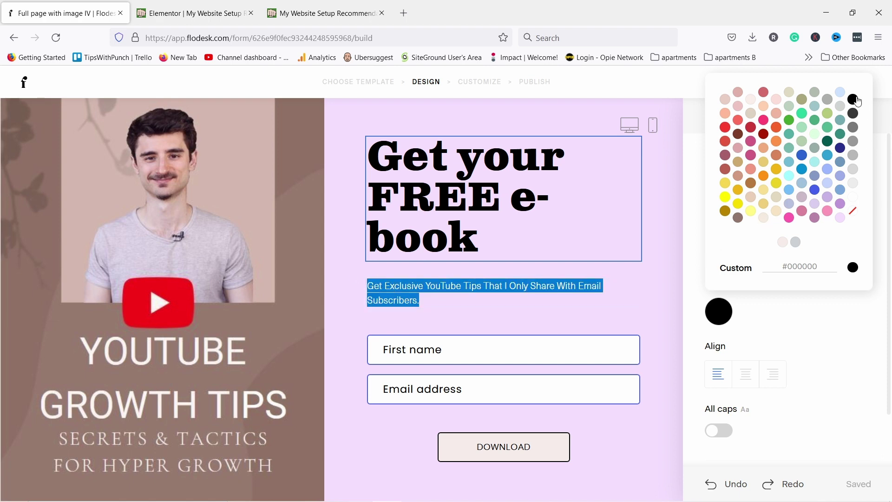
click(429, 302)
triple_click(429, 302)
click(719, 312)
click(854, 99)
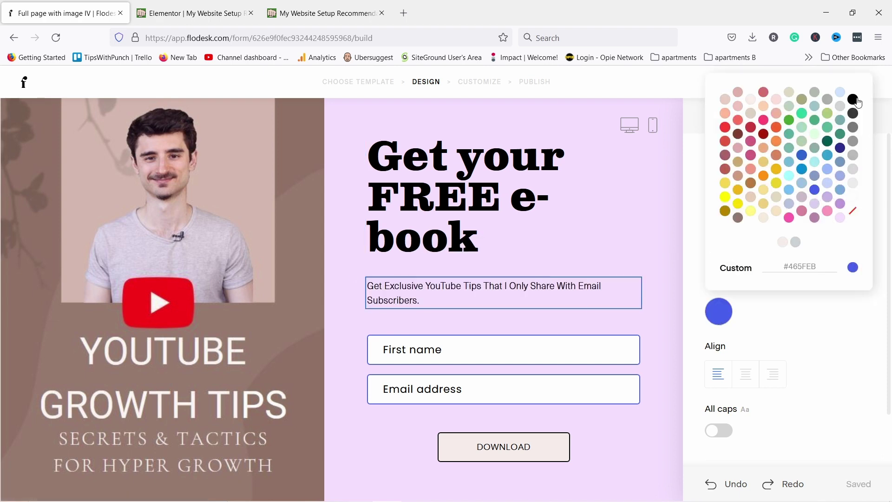
click(343, 109)
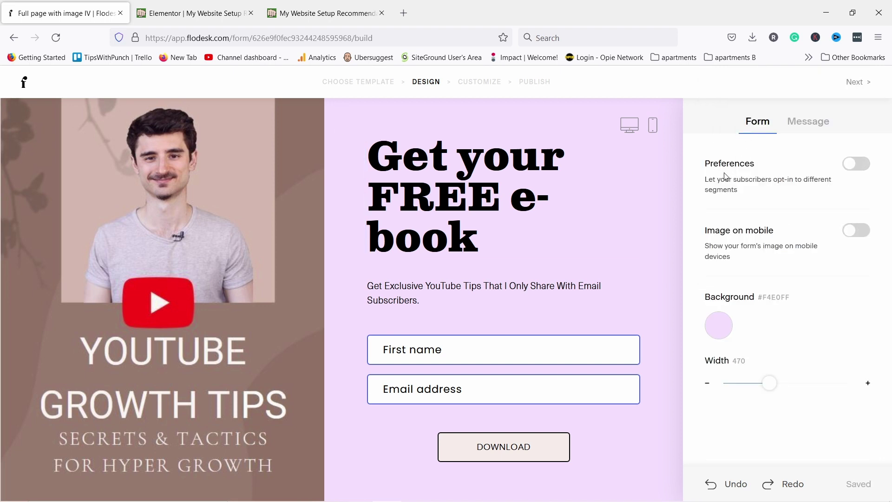
Leave preferences off, set a white #FFFFFF background and width 480, and show the success message options
click(854, 165)
scroll(497, 329, down, 2)
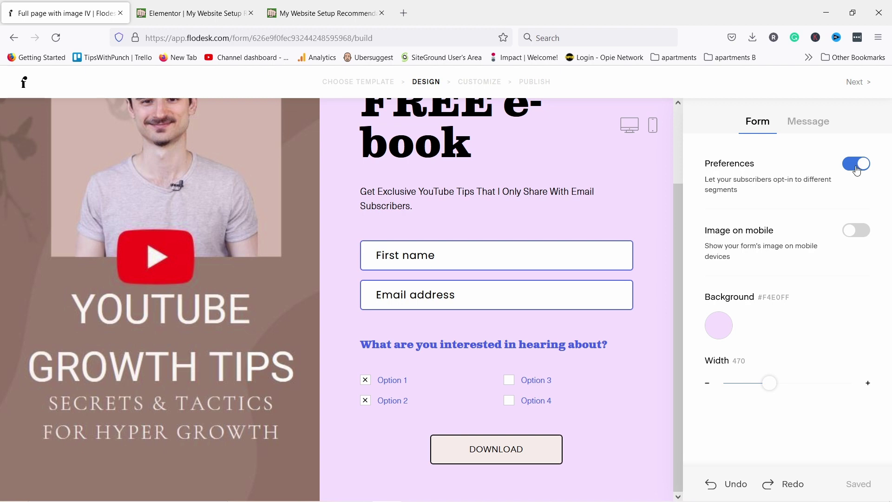
click(857, 165)
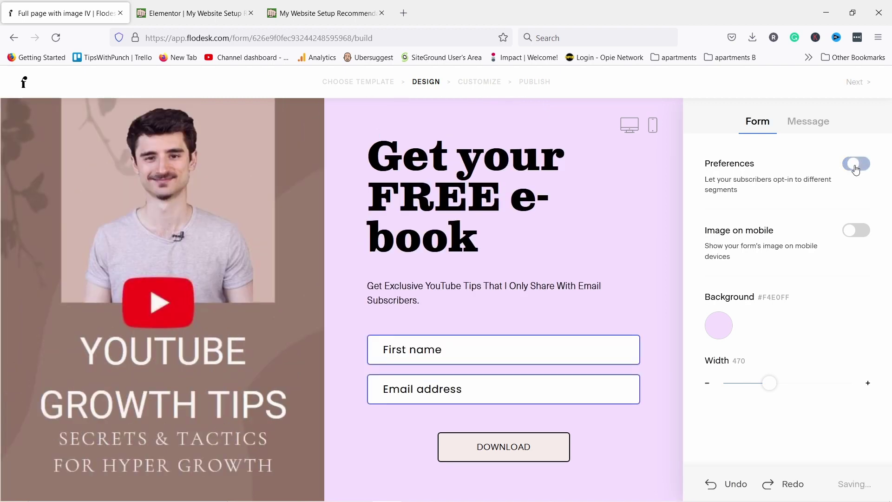
click(723, 324)
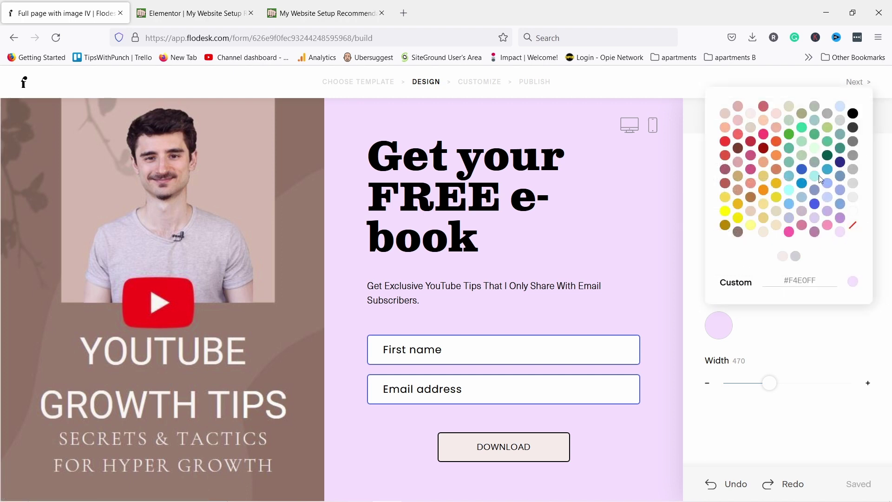
click(854, 199)
click(854, 212)
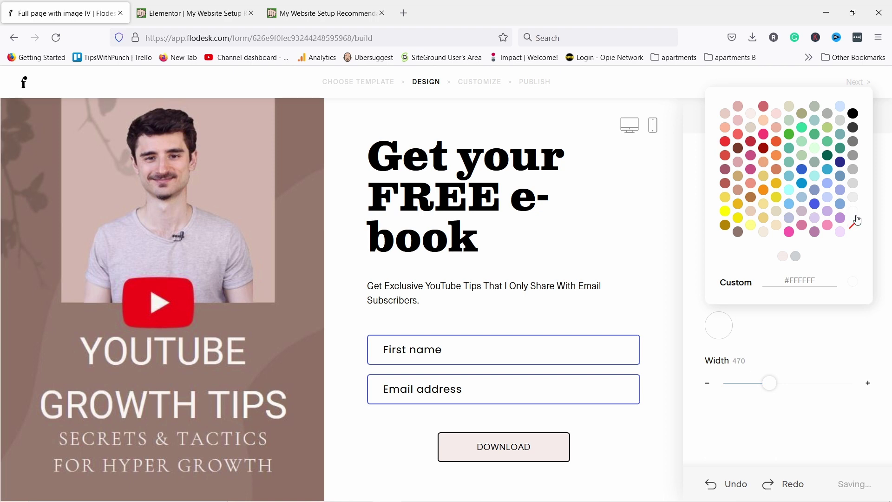
click(833, 341)
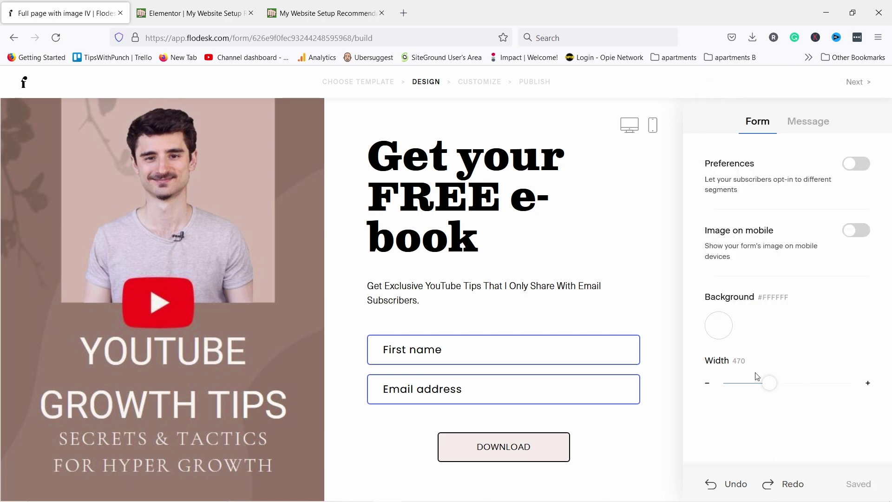
mouse_move(769, 383)
mouse_down()
mouse_move(792, 383)
mouse_move(774, 383)
mouse_up()
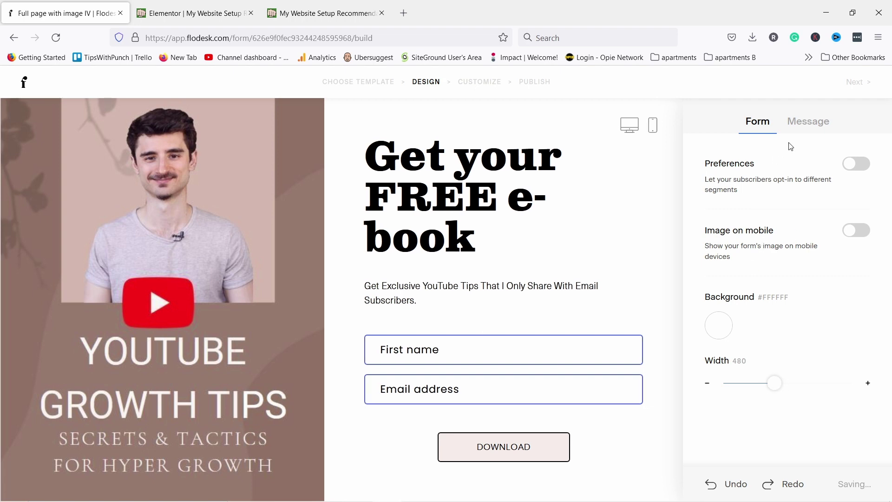
click(806, 123)
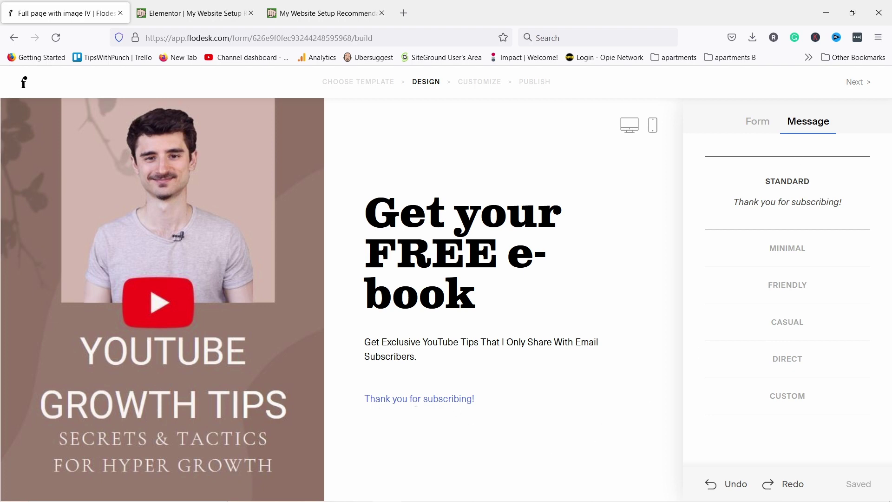
Choose the Direct 'You've successfully signed up!' message and return to the Form settings
click(792, 360)
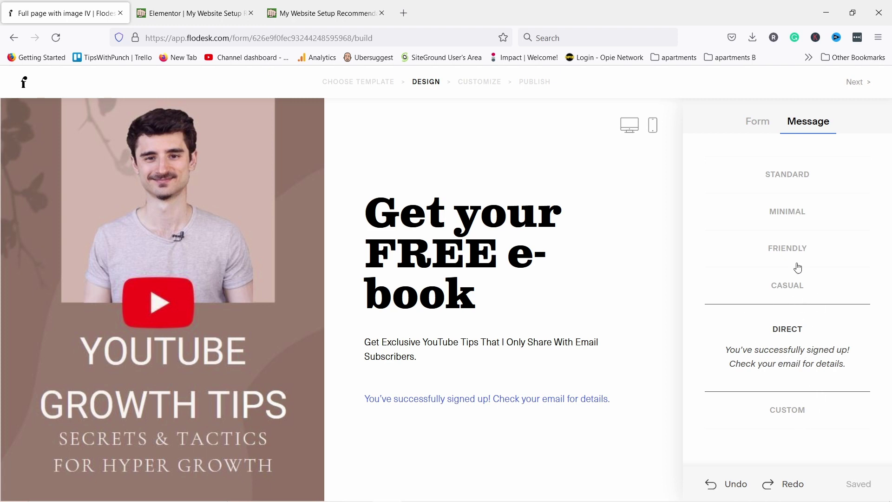
click(797, 415)
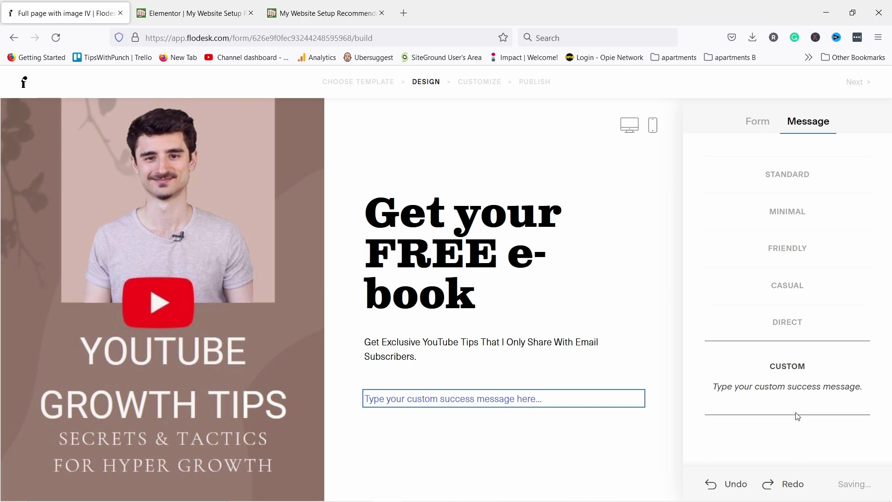
click(792, 324)
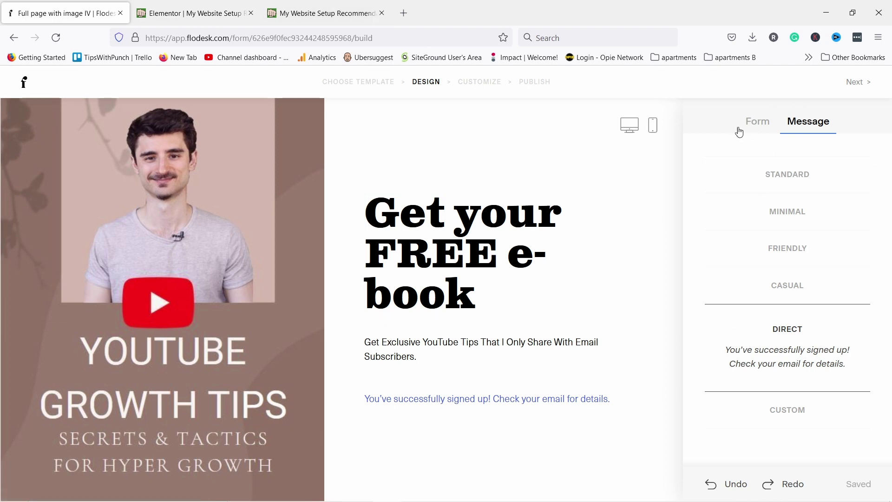
click(757, 120)
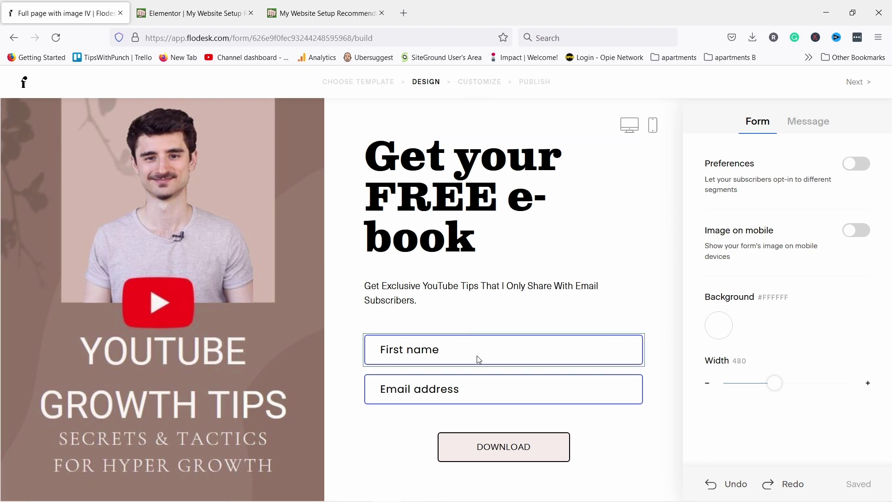
Give the First name and Email address fields black borders, then preview the form on mobile
click(455, 355)
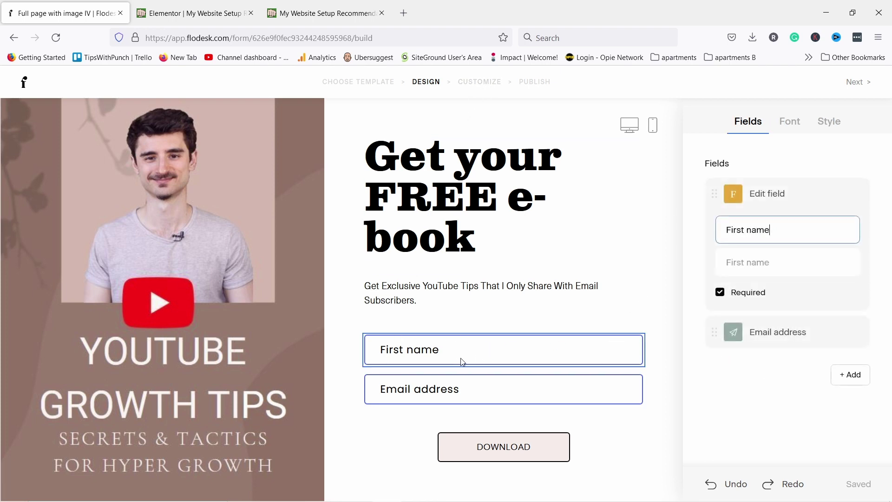
click(829, 122)
click(809, 279)
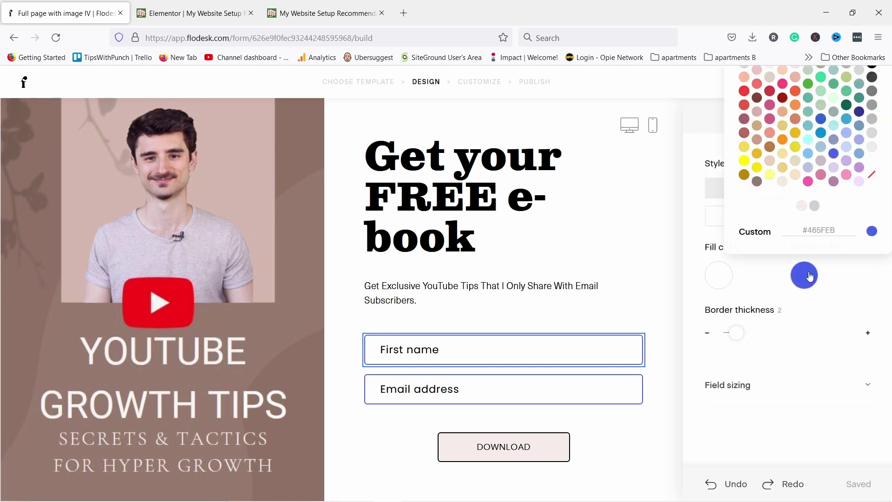
click(872, 75)
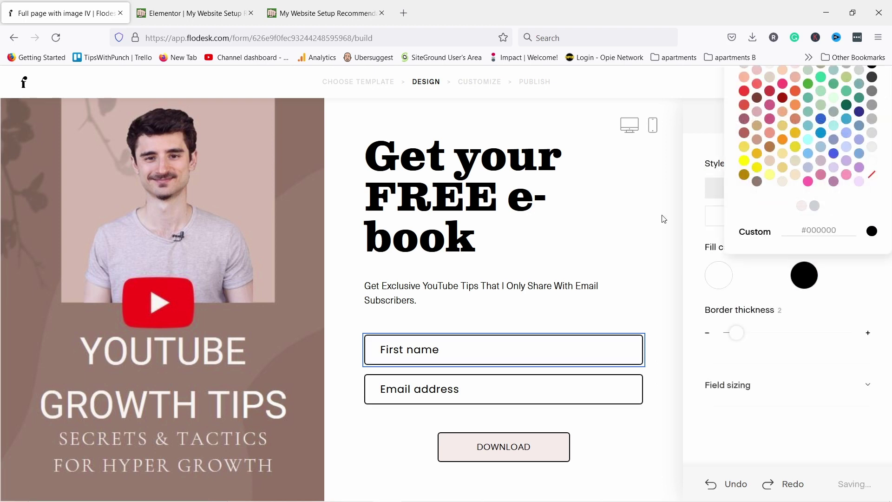
click(654, 223)
click(637, 152)
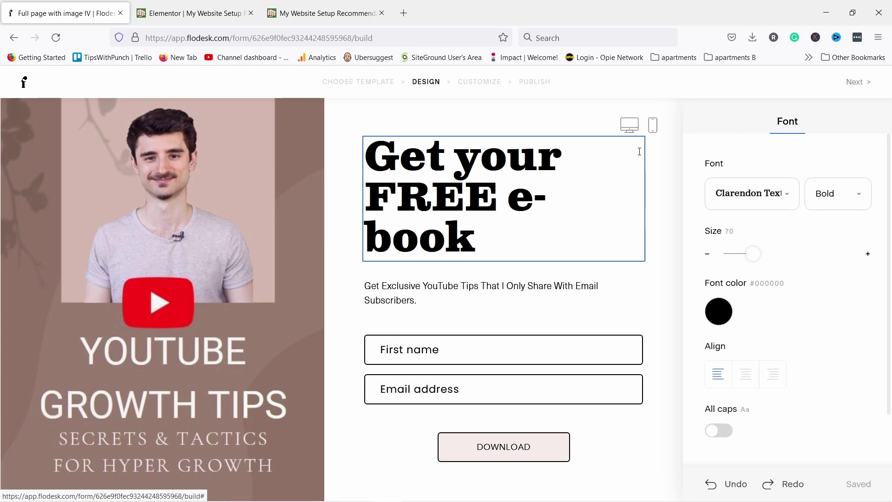
click(652, 125)
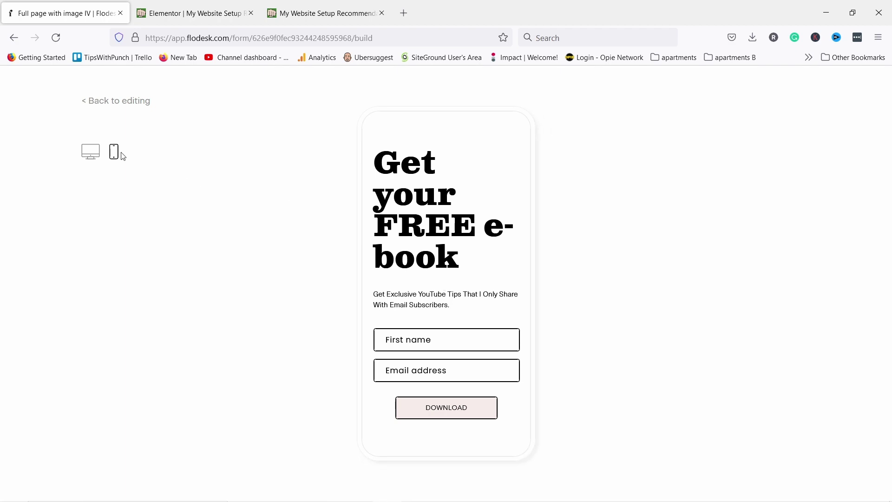
Switch back to desktop preview, return to editing, and go Next to the customize step
click(92, 151)
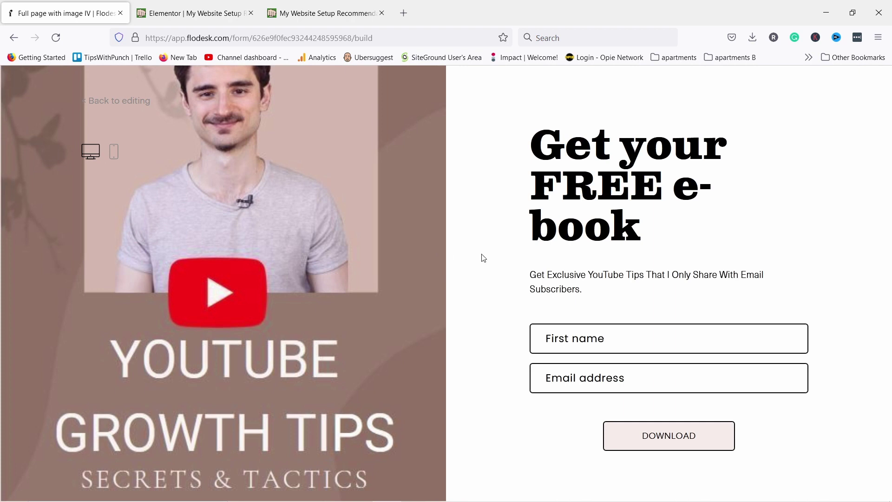
click(114, 104)
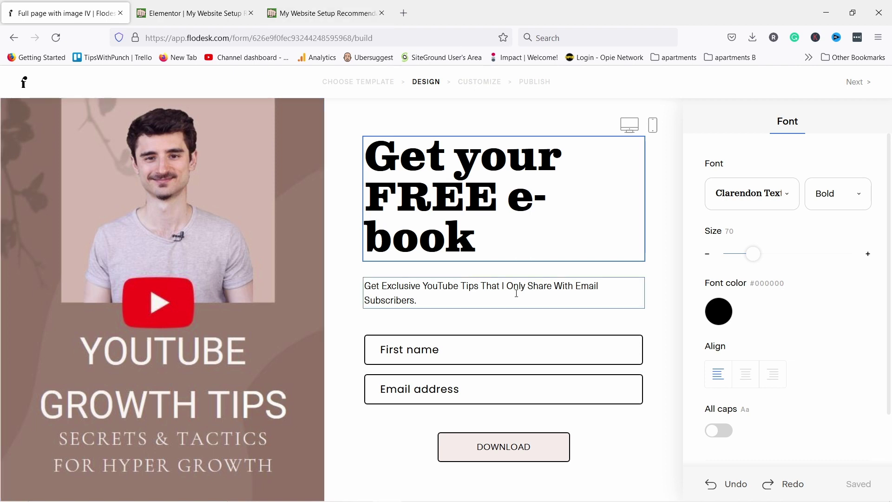
click(854, 83)
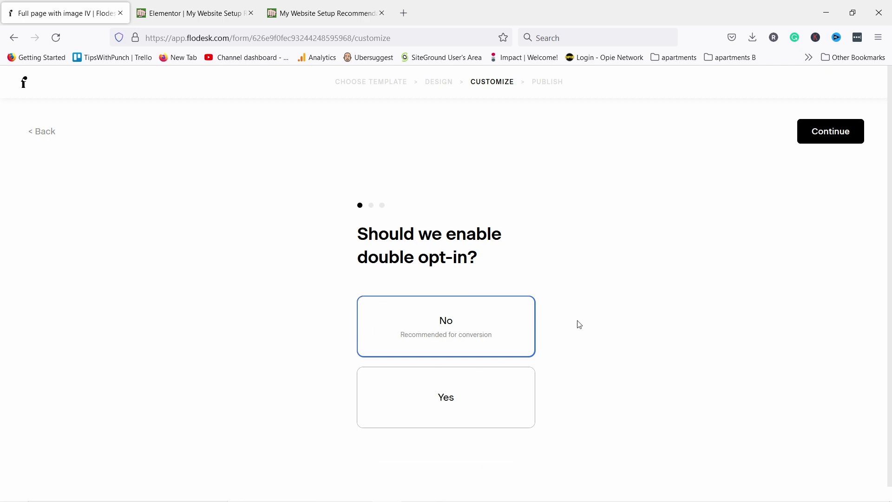
Skip double opt-in and signup notifications, keep the success message, and save the form
click(821, 135)
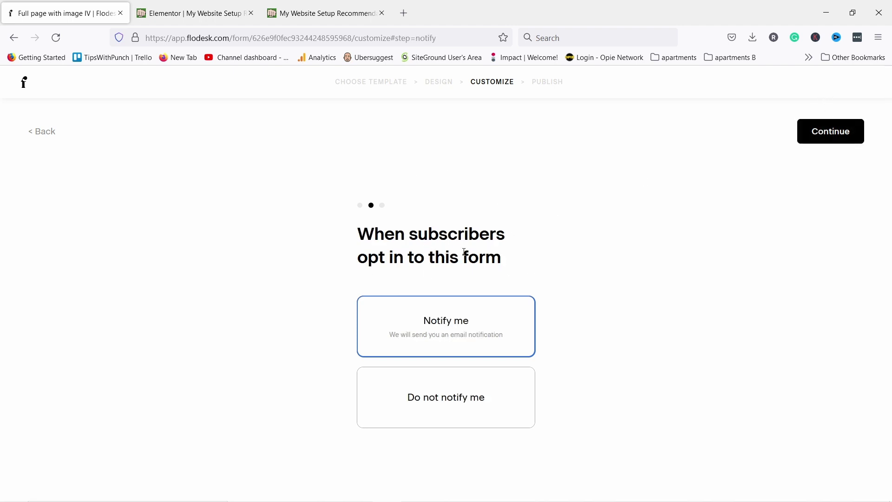
click(405, 398)
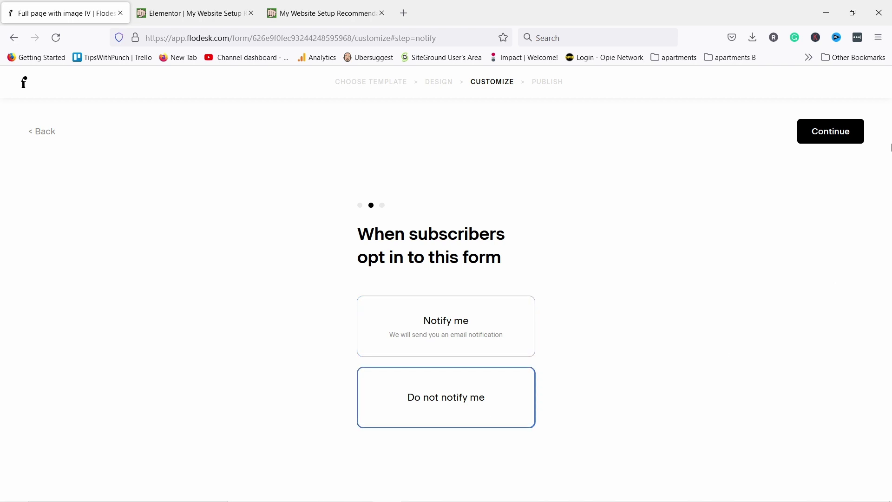
click(821, 134)
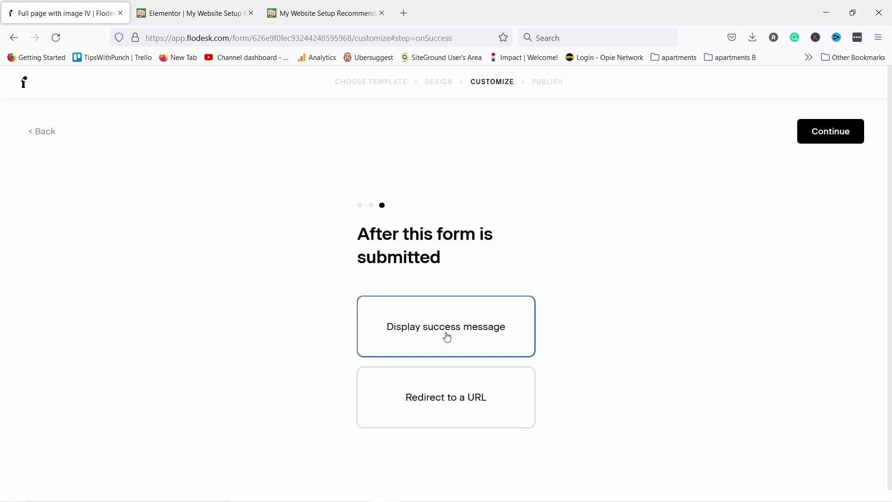
click(840, 134)
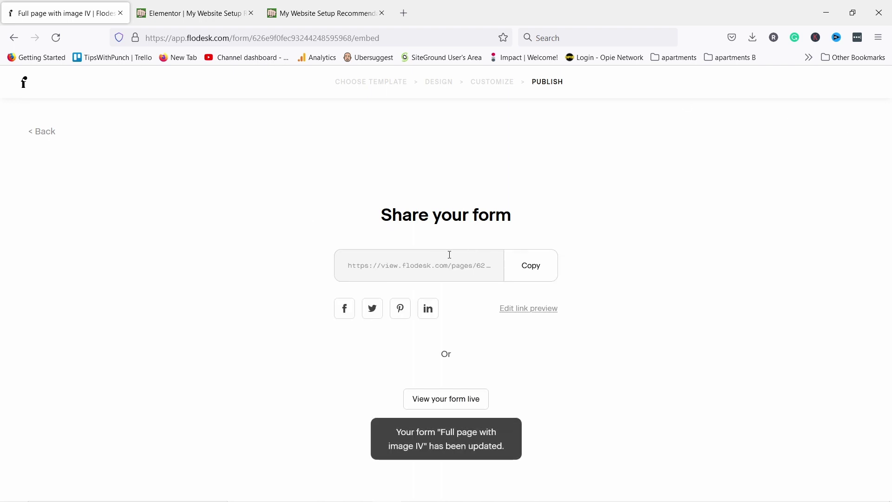
Copy the form's share link and open a new private Firefox window
click(532, 274)
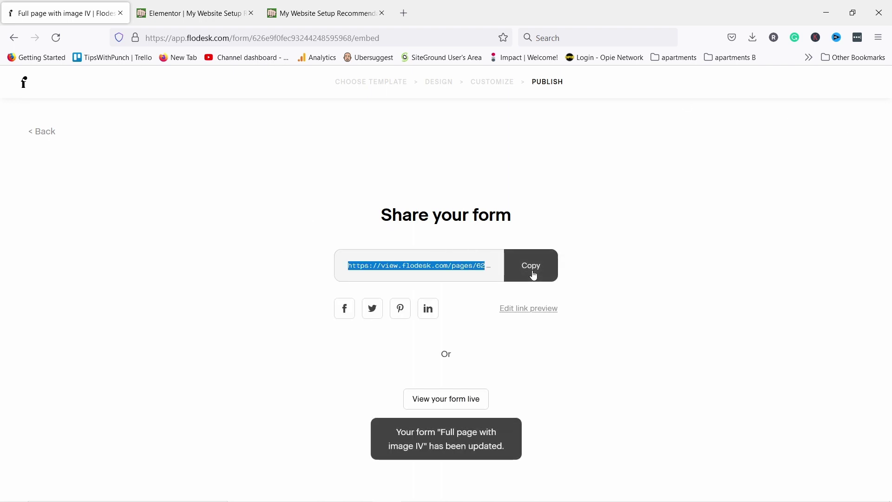
click(880, 37)
click(793, 122)
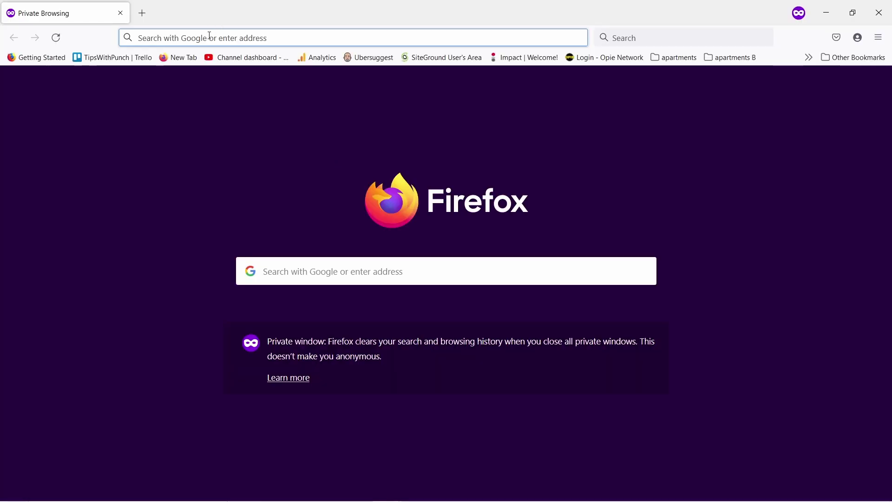
Load the copied form share link in the private window
click(195, 31)
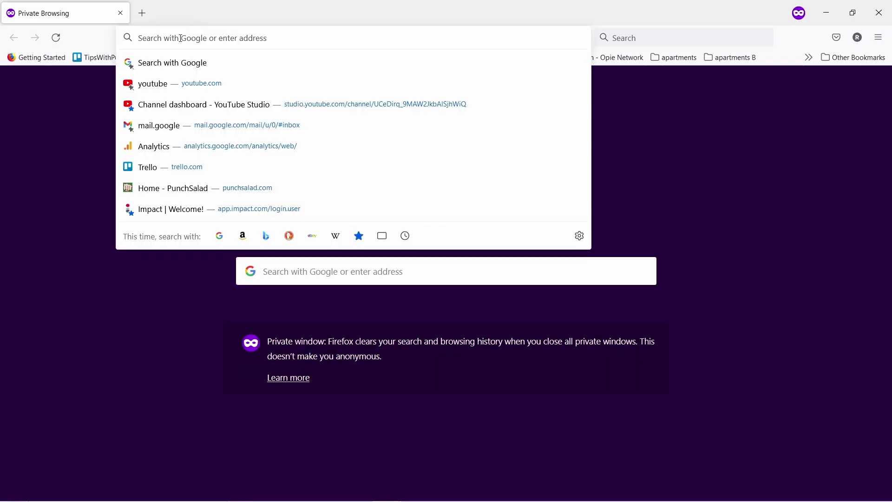
key(ctrl+v)
key(Return)
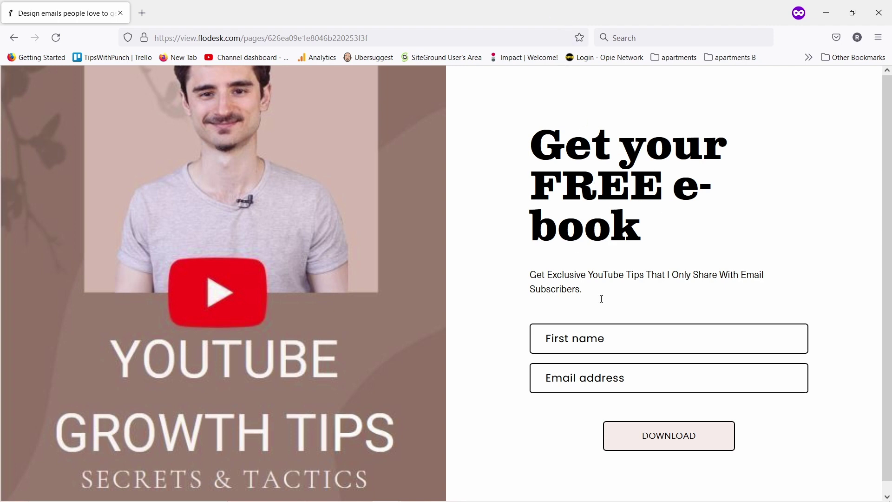
Submit a test signup with a name and email address, then close the private window
click(581, 334)
text(Rot)
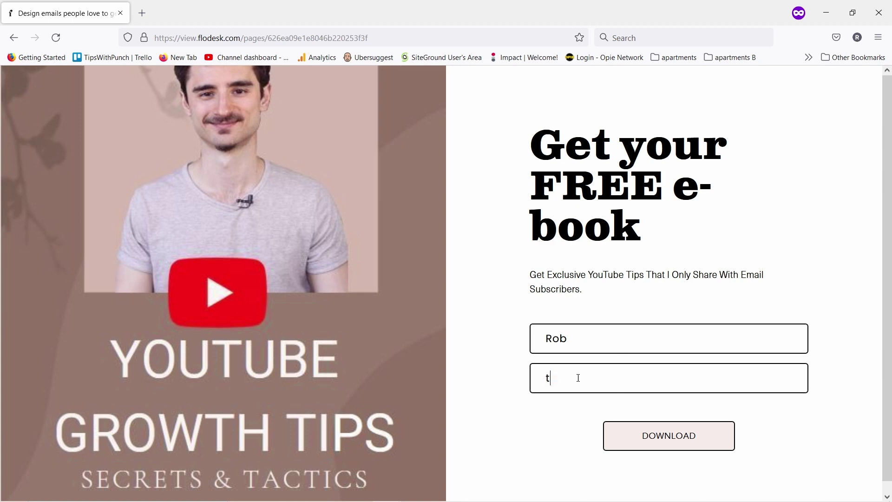
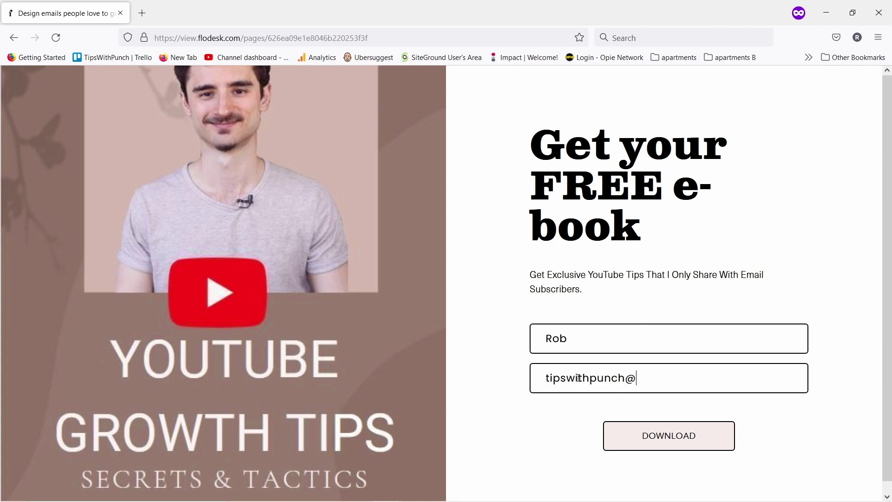
click(693, 443)
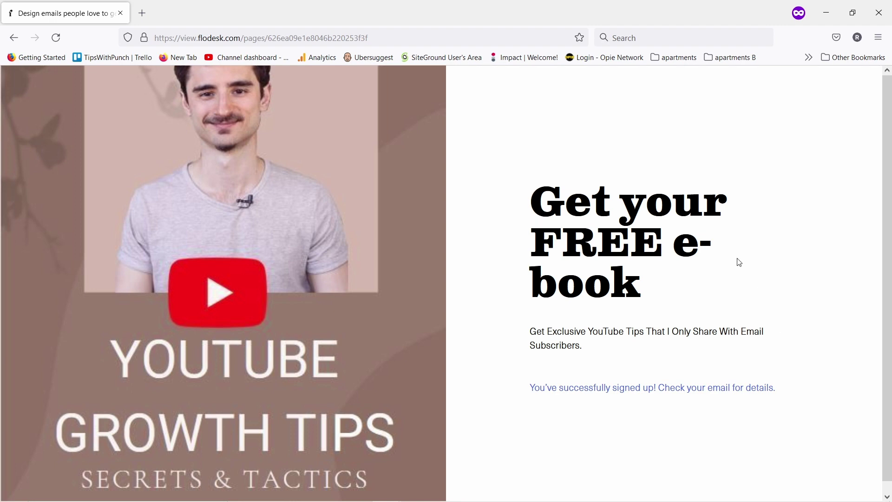
click(120, 13)
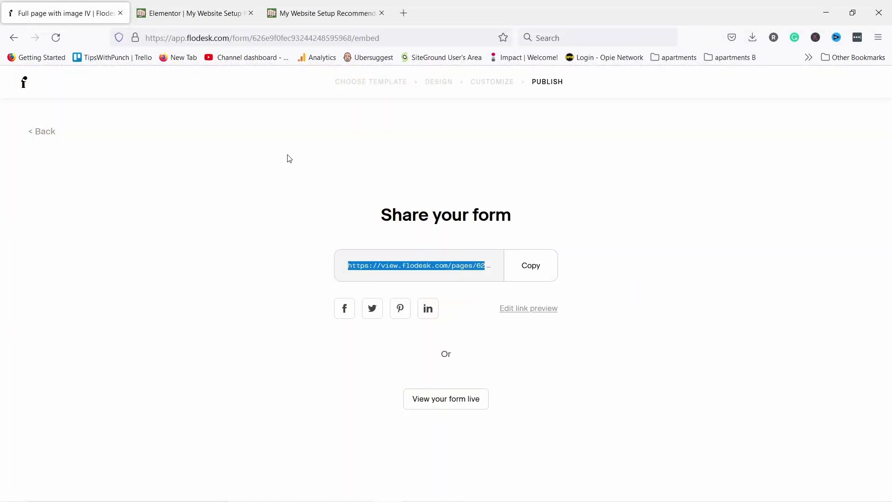
From the forms list, go to Domain setup via the profile avatar menu
click(27, 93)
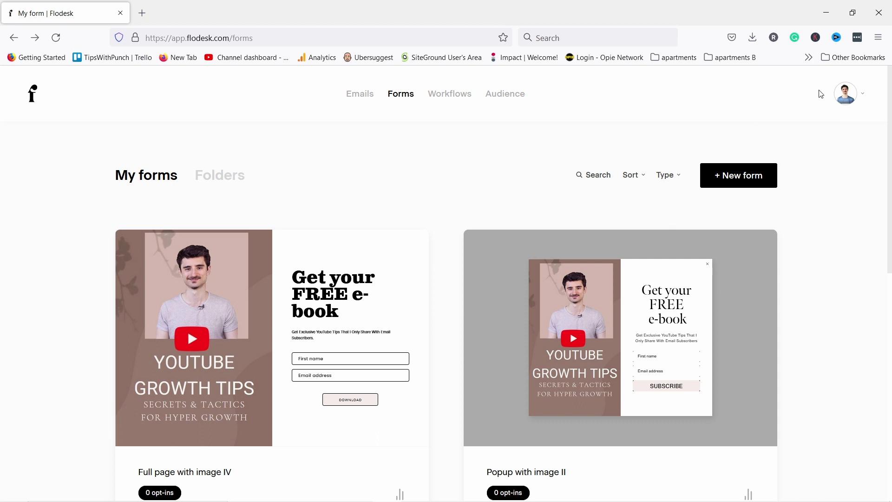
click(850, 95)
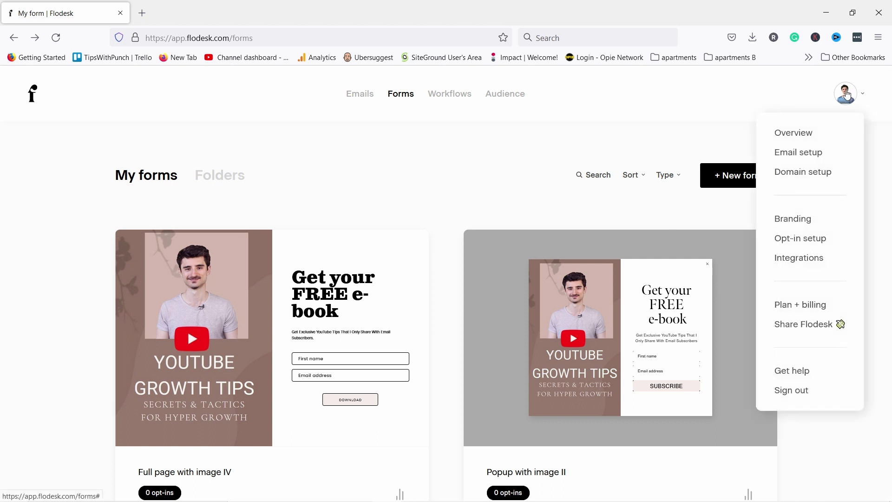
click(797, 175)
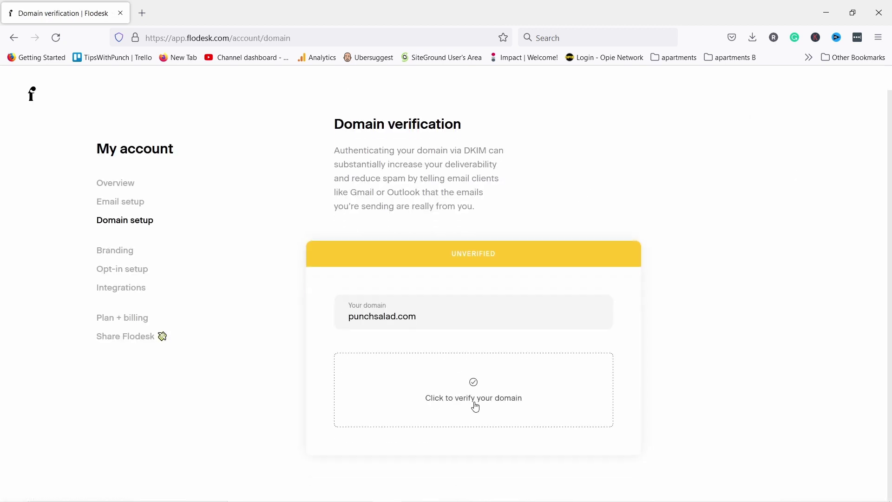
Start DKIM verification for punchsalad.com with Cloudflare as provider, revealing the two CNAME records
click(481, 407)
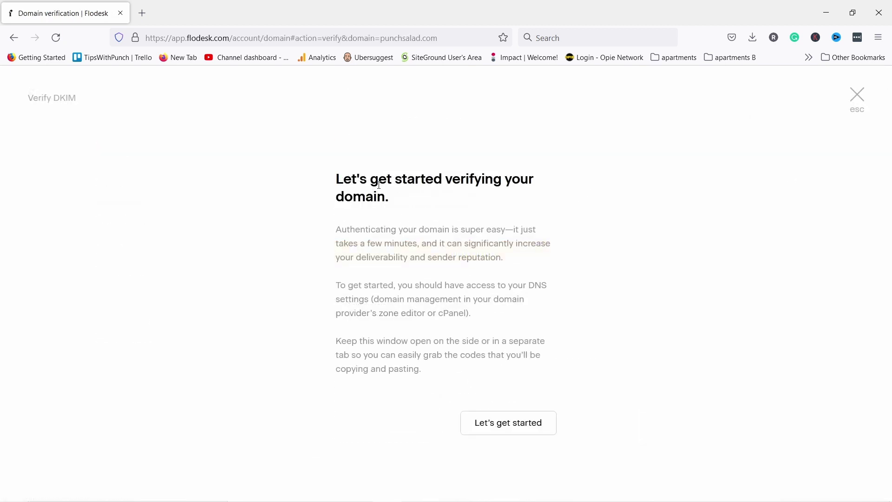
click(508, 428)
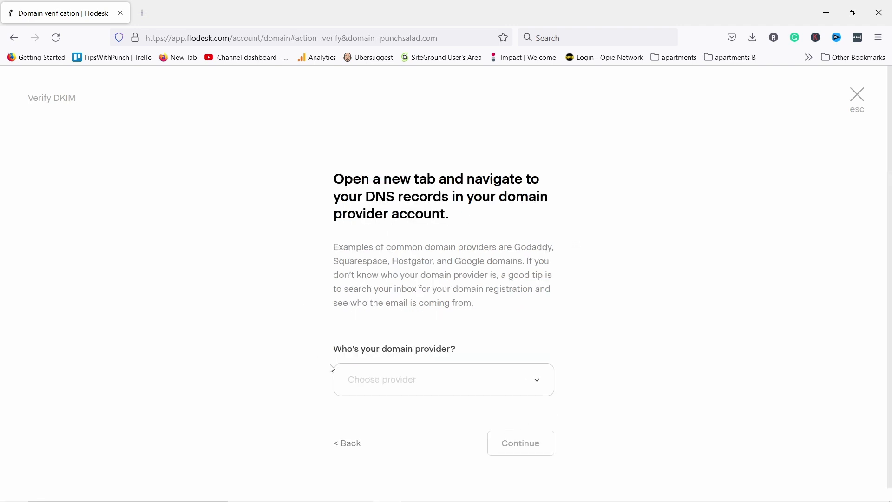
click(485, 367)
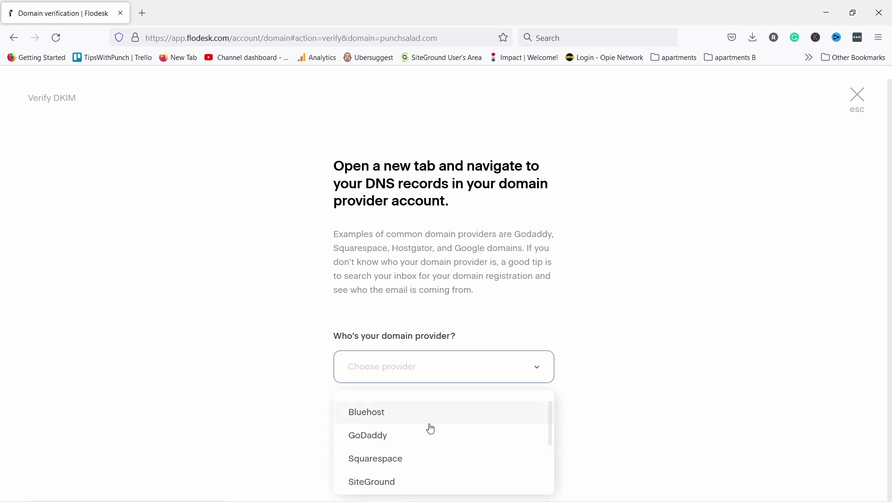
scroll(431, 430, down, 3)
scroll(432, 443, up, 3)
scroll(408, 448, down, 3)
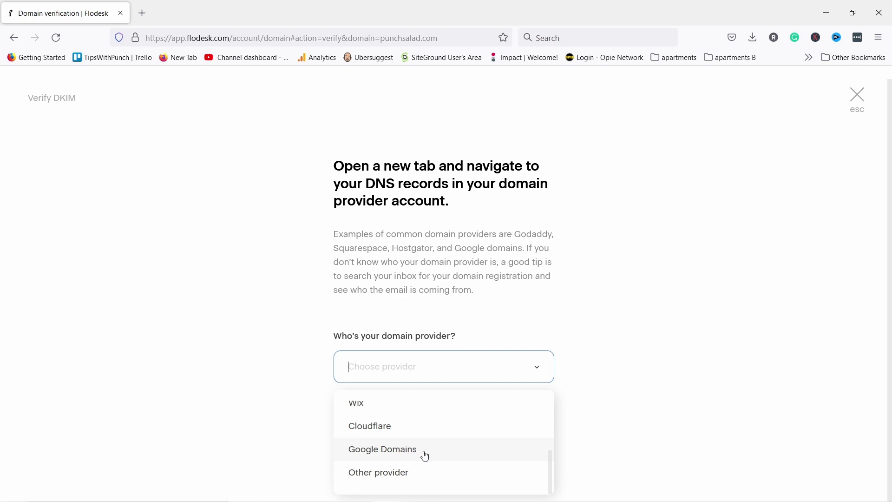
click(370, 427)
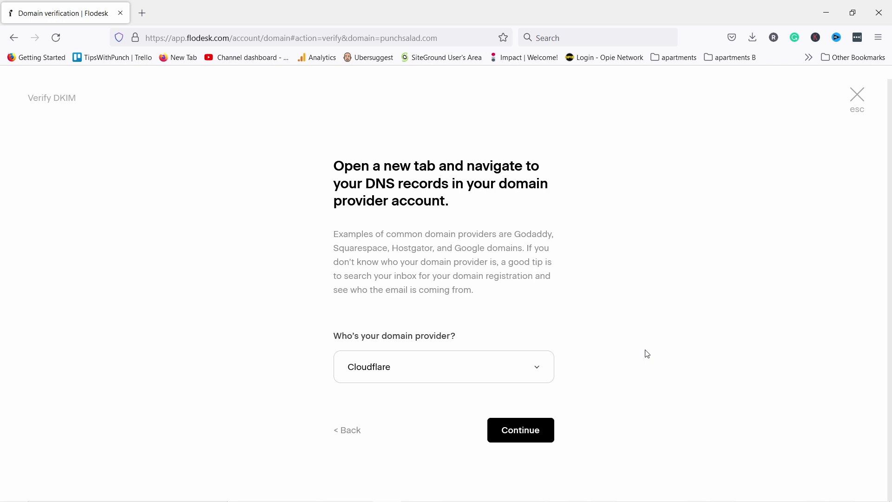
click(525, 437)
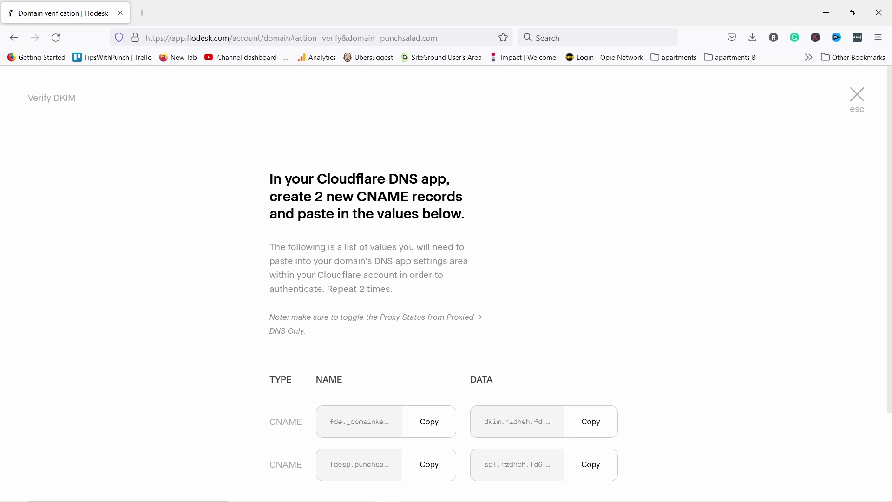
drag(389, 178, 455, 180)
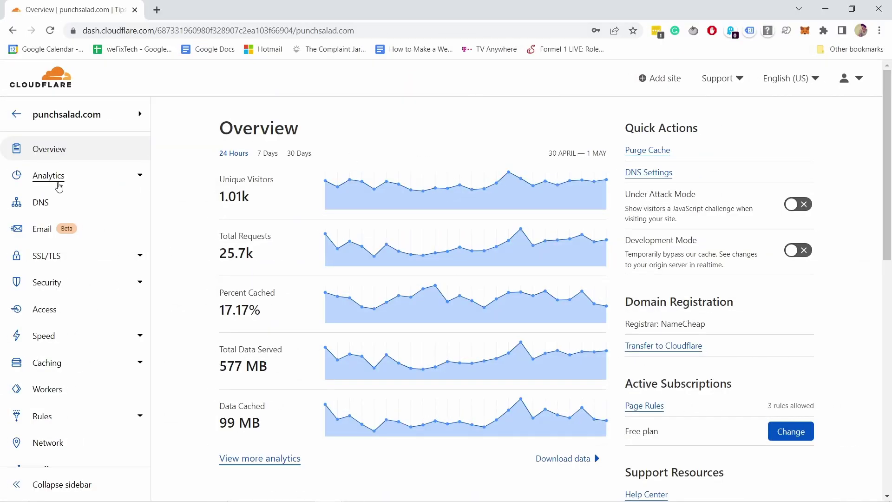
In punchsalad.com's Cloudflare DNS, add a CNAME record named fde._domainkey, copied from Flodesk
click(40, 205)
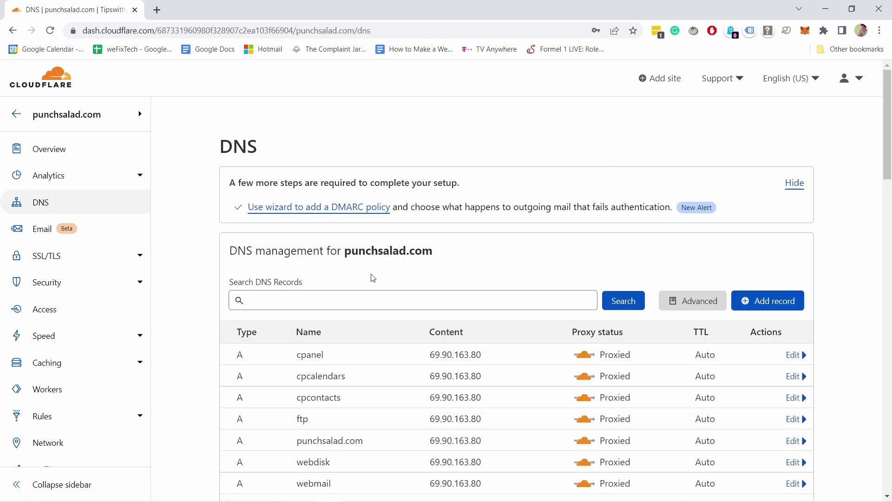
key(alt+Tab)
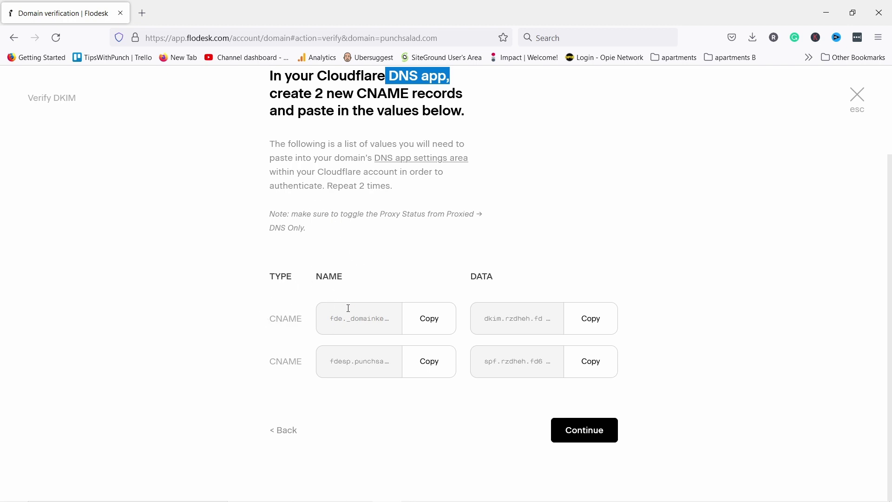
click(408, 327)
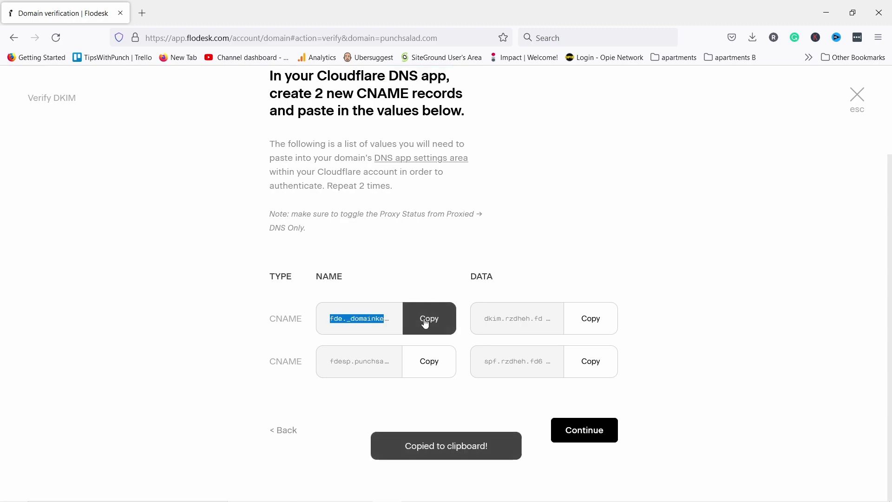
key(alt+Tab)
scroll(450, 260, down, 1)
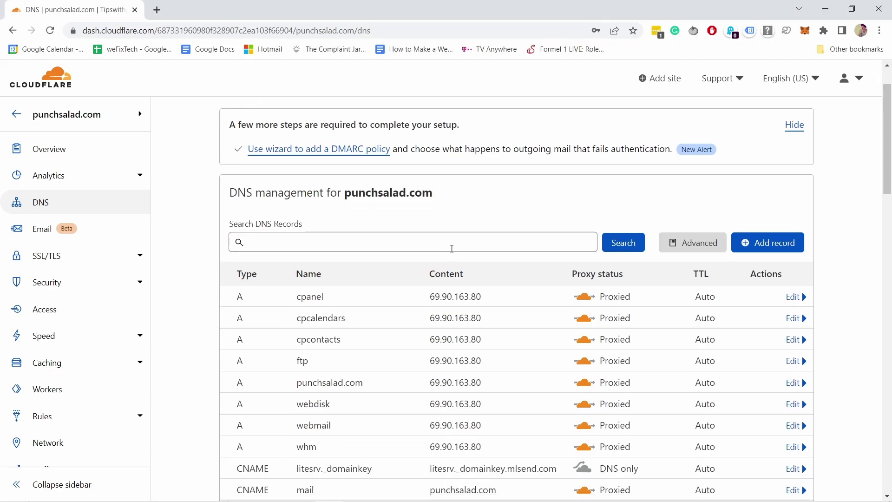
click(777, 242)
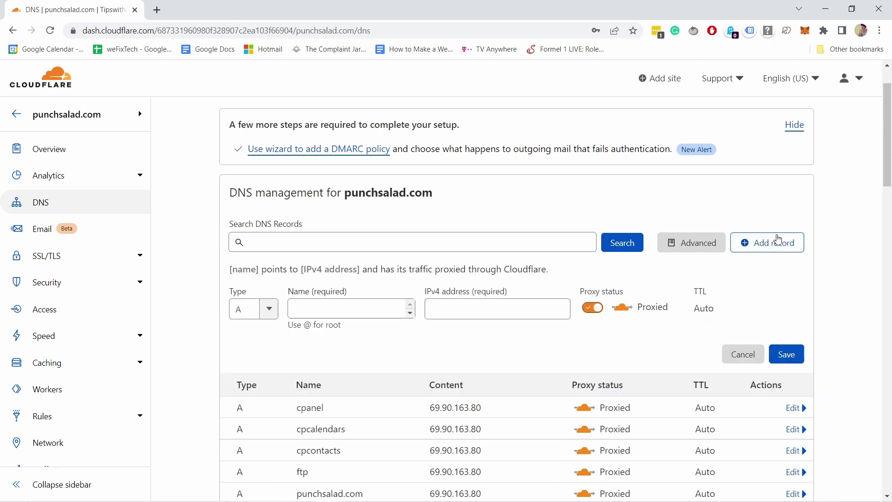
click(274, 317)
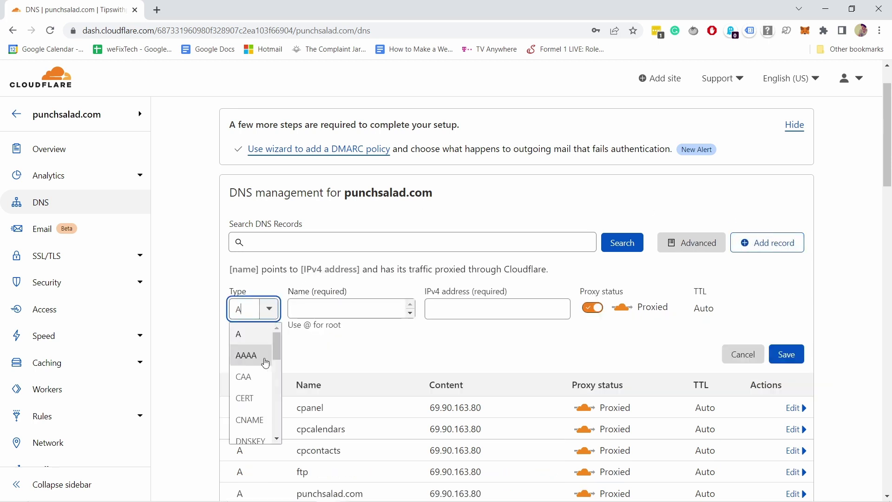
scroll(261, 367, down, 2)
scroll(259, 371, up, 1)
click(258, 364)
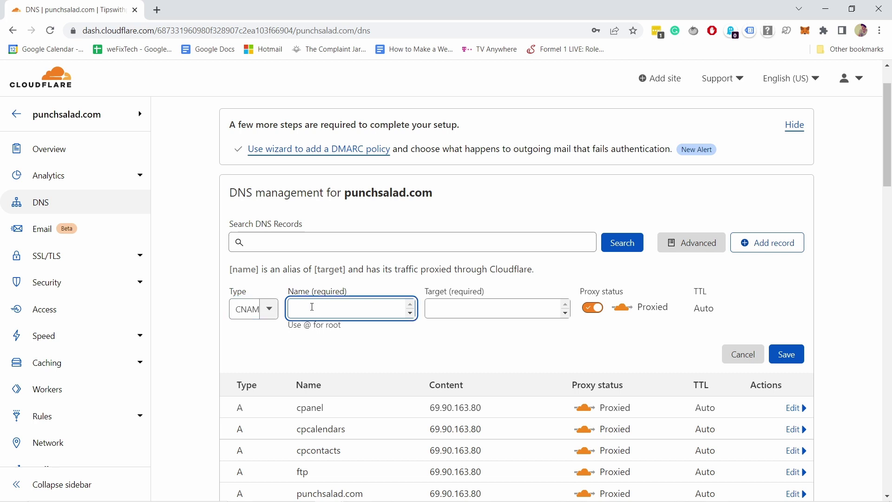
key(ctrl+v)
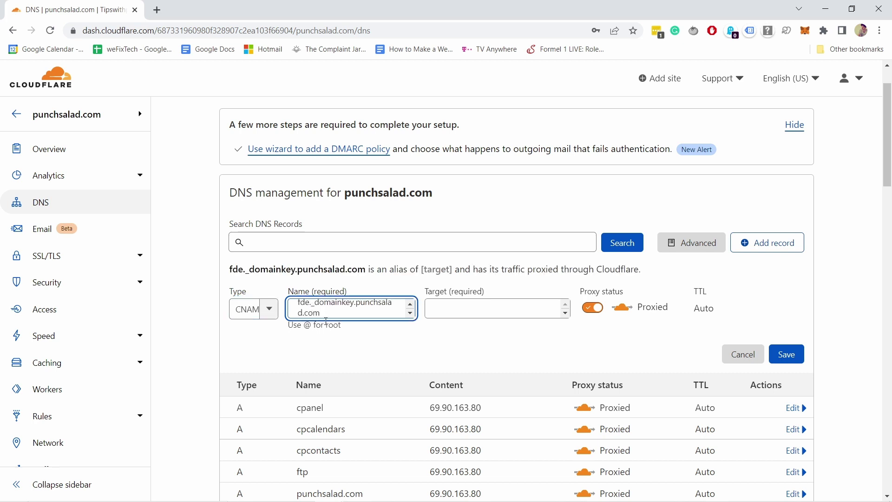
Point it to dkim.rzdheh.fd68.fdske.com, set it to DNS only, and save
key(alt+Tab)
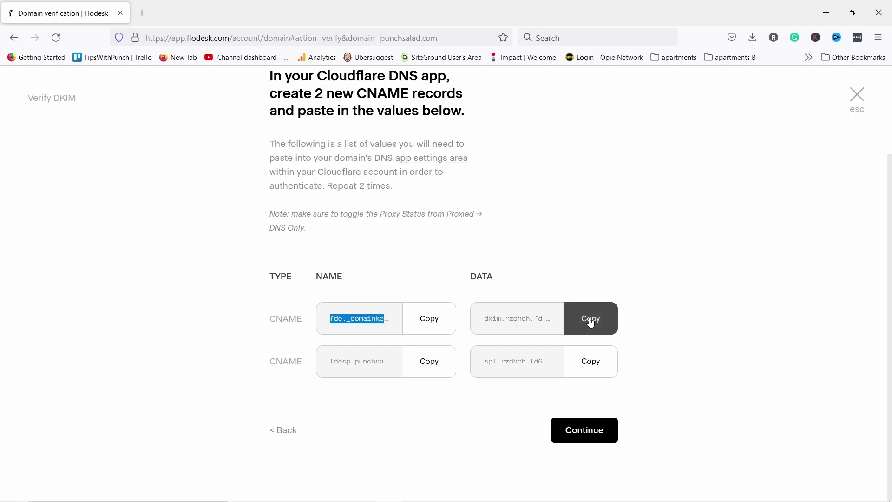
click(590, 319)
key(alt+Tab)
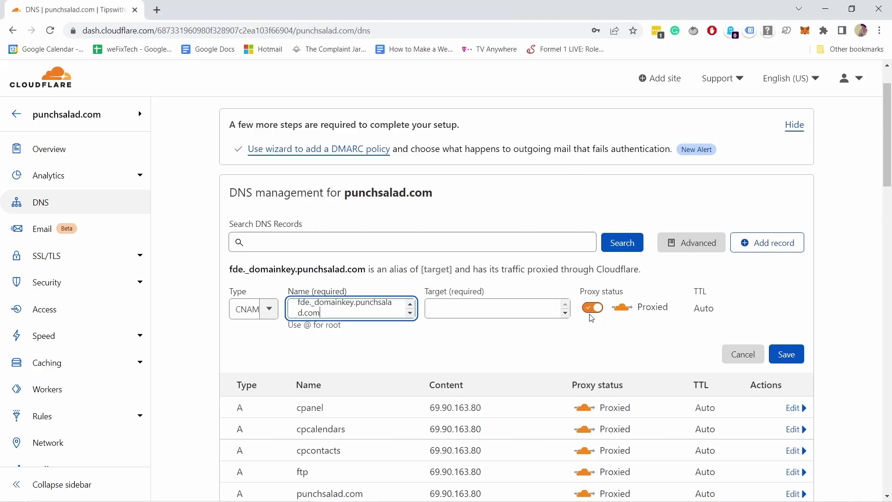
click(447, 308)
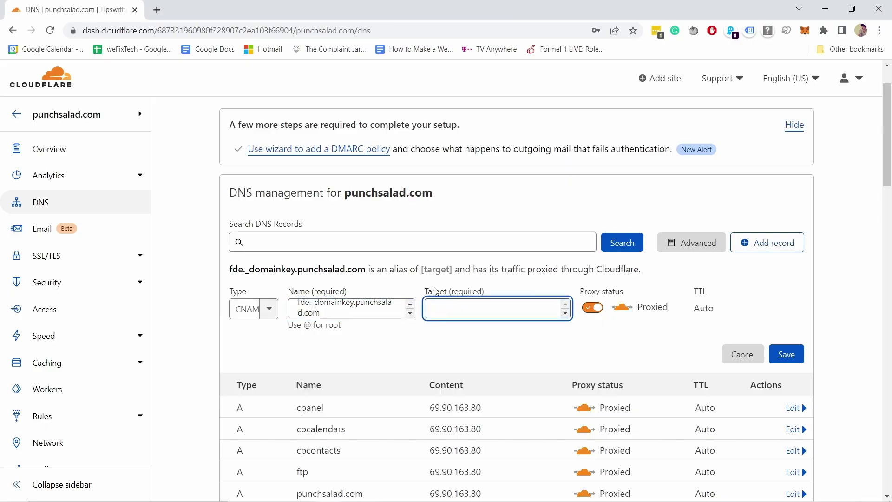
key(ctrl+v)
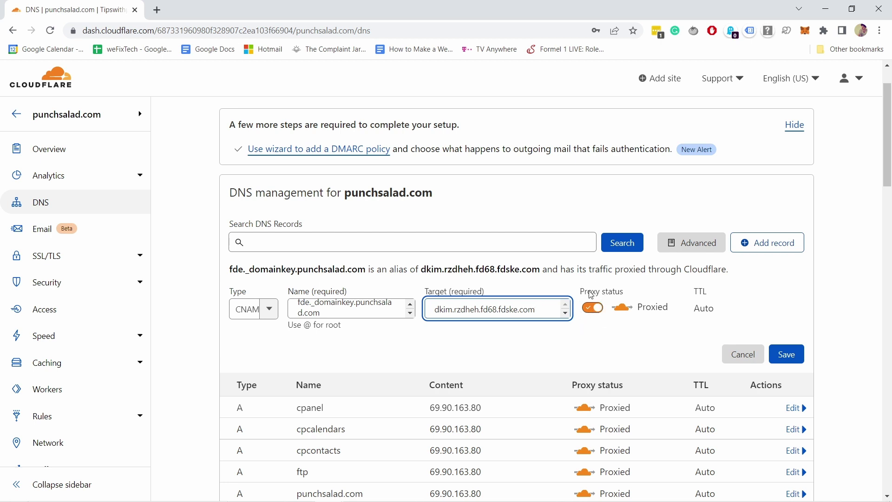
click(596, 310)
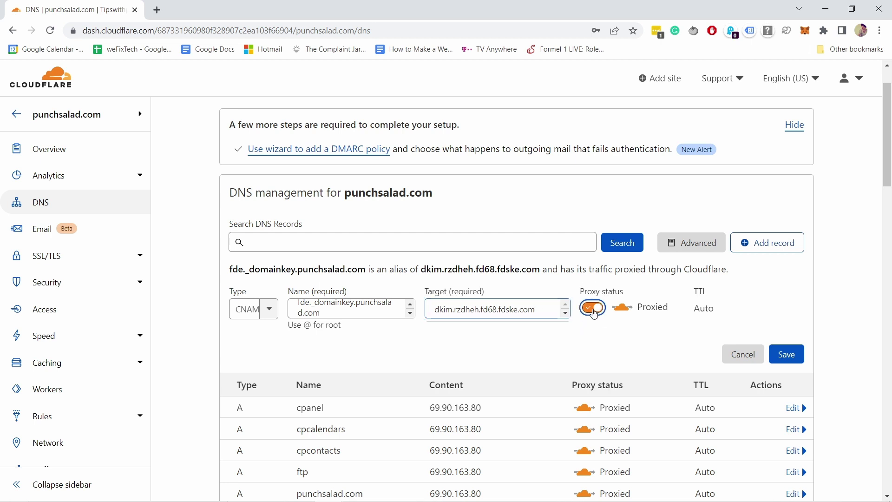
click(789, 361)
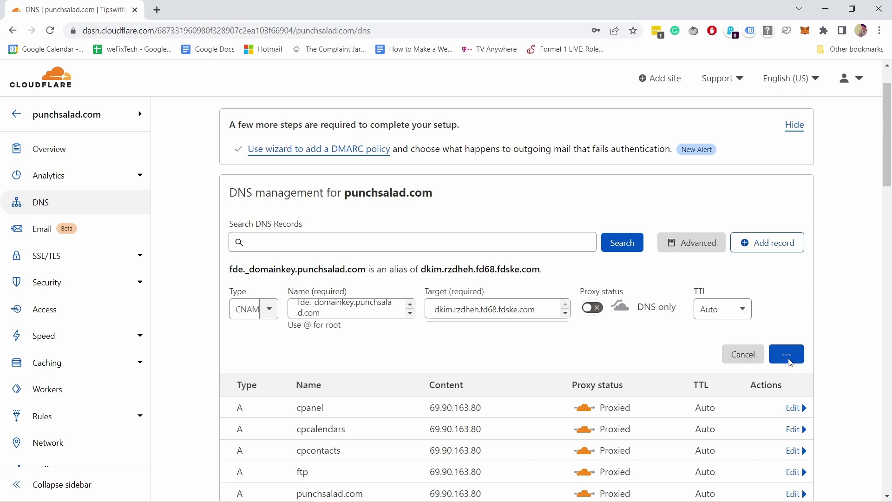
Add another CNAME record in Cloudflare named fdesp.punchsalad.com, copied from Flodesk
click(760, 245)
click(249, 309)
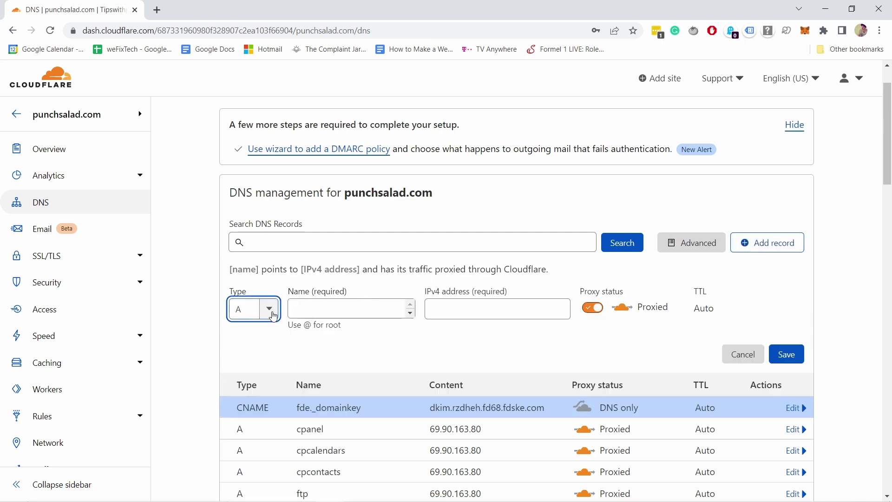
scroll(252, 362, down, 2)
click(252, 362)
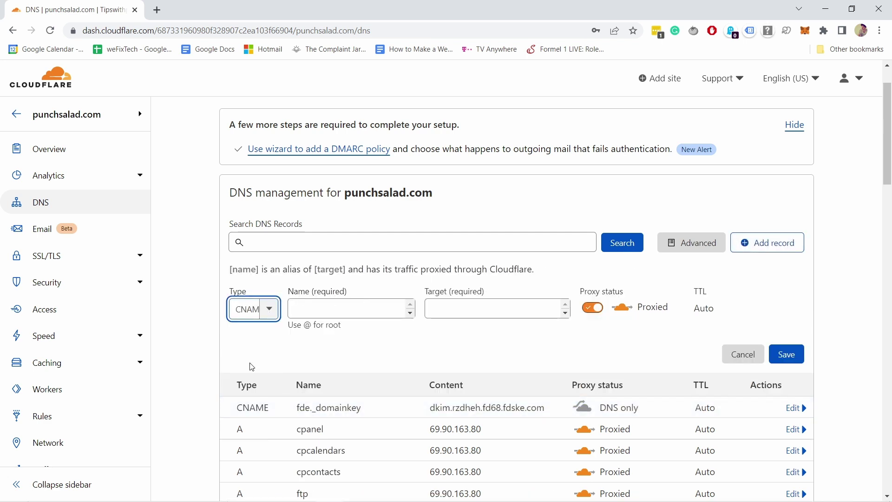
key(alt+Tab)
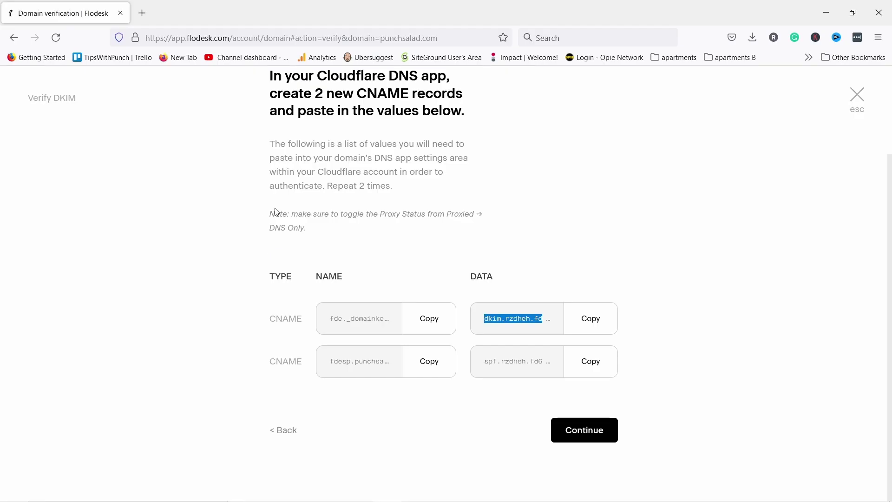
click(424, 364)
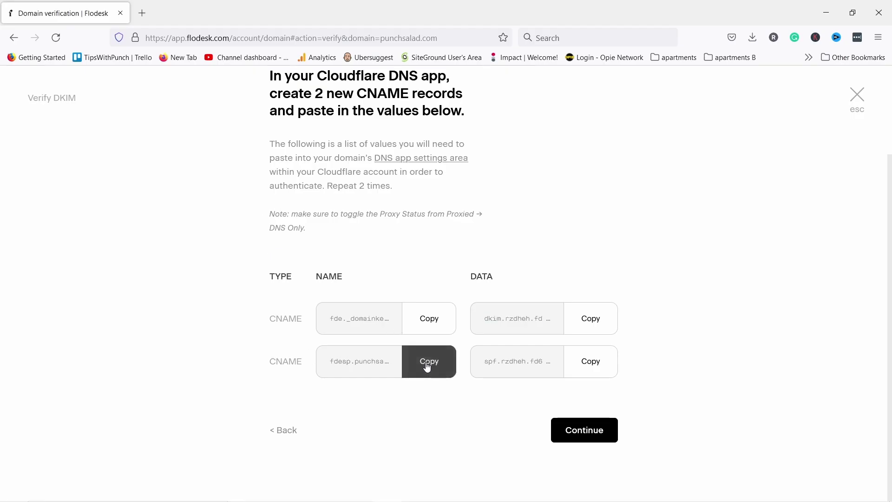
key(alt+Tab)
click(321, 306)
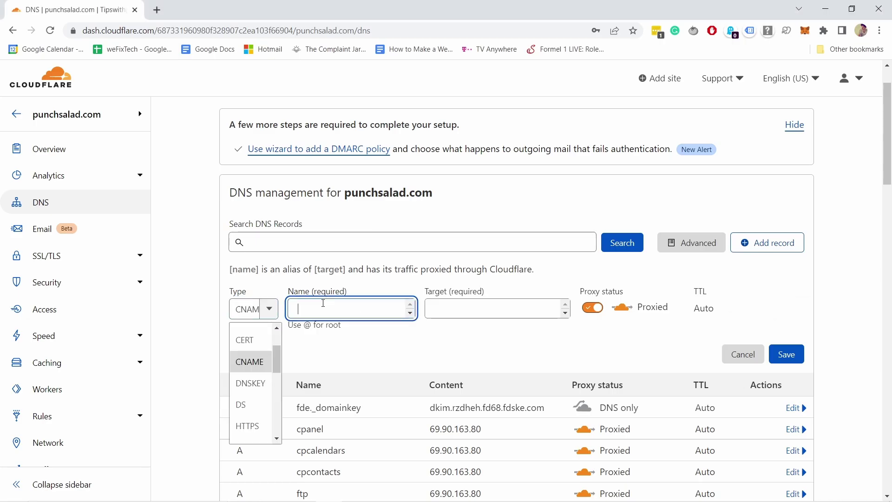
key(ctrl+v)
Target it to spf.rzdheh.fd68.fdske.com as DNS only, save it, and go back to Flodesk
key(alt+Tab)
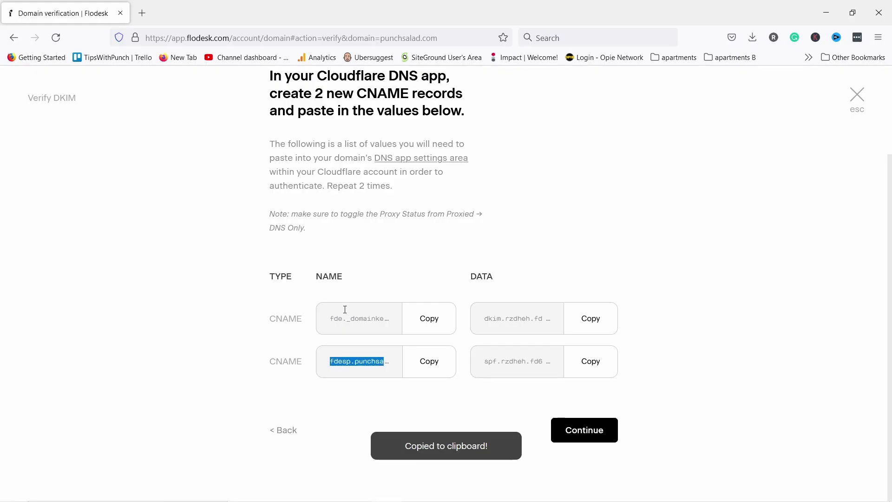
click(606, 363)
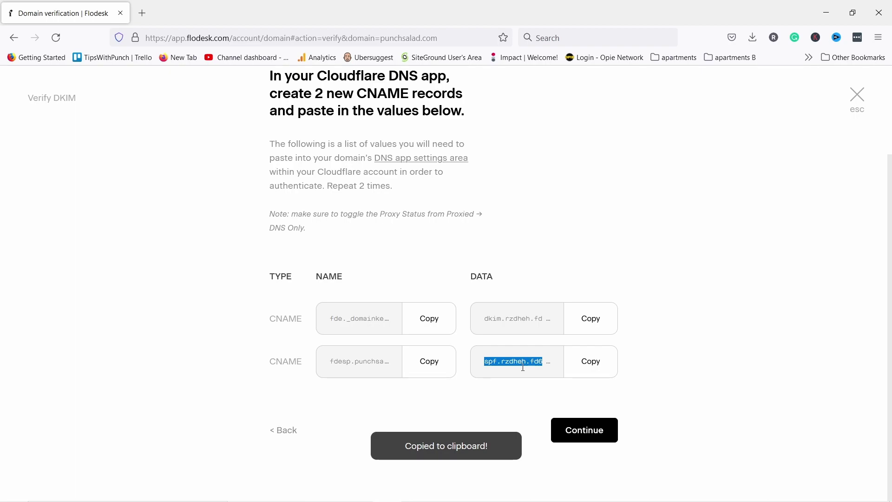
key(alt+Tab)
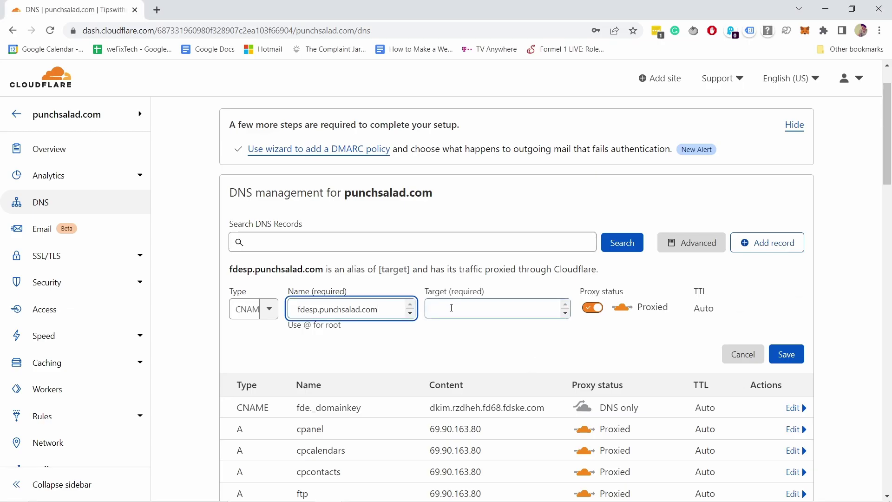
click(453, 312)
key(ctrl+v)
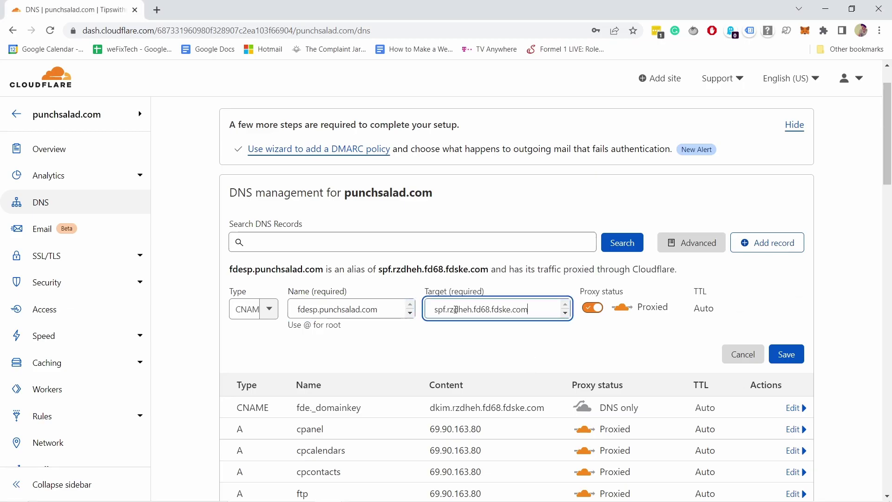
click(593, 309)
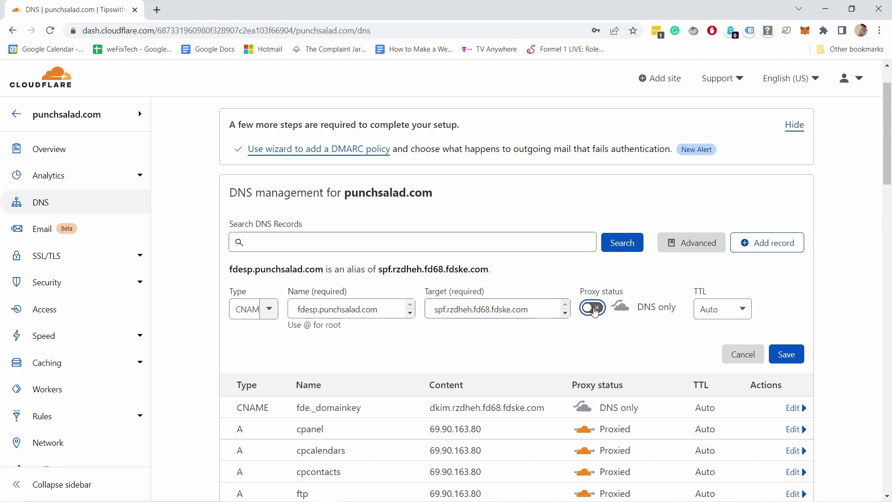
click(785, 355)
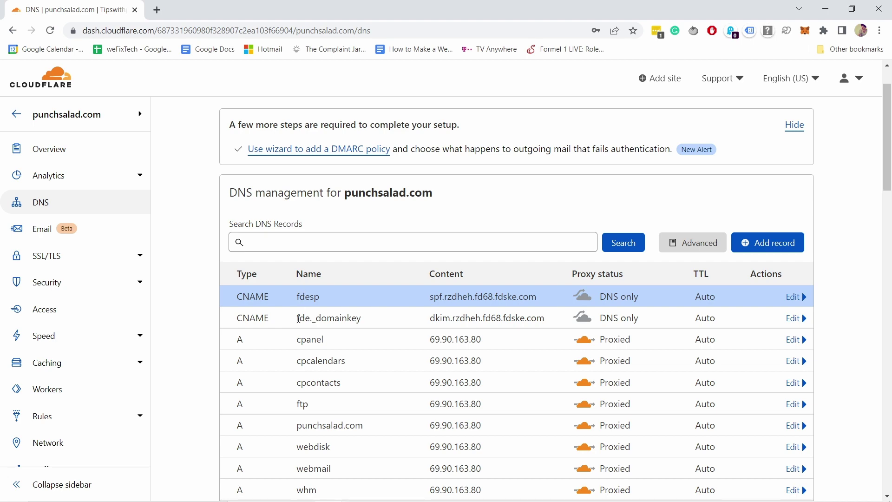
key(alt+Tab)
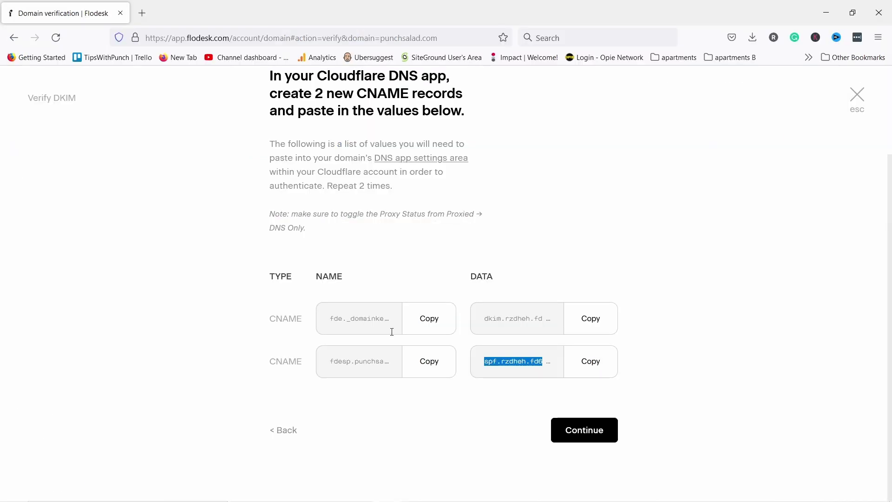
Continue and Finish the Verify DKIM dialog so punchsalad.com shows Verified
click(596, 436)
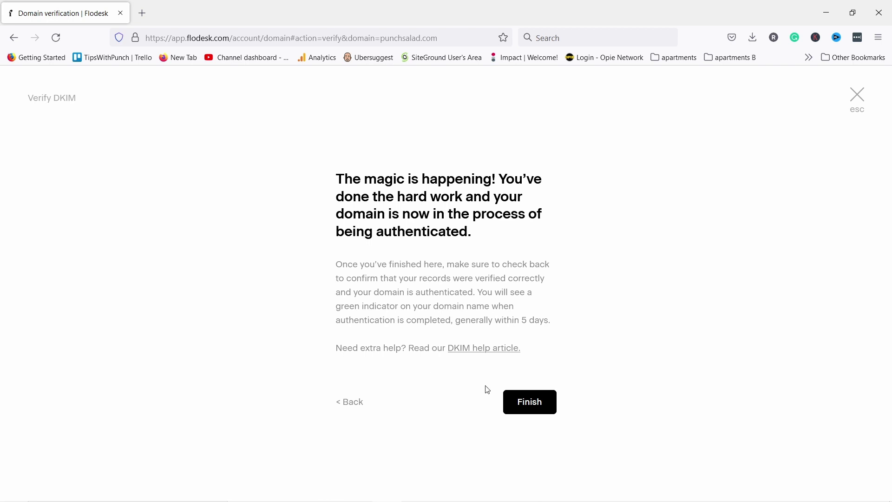
click(534, 403)
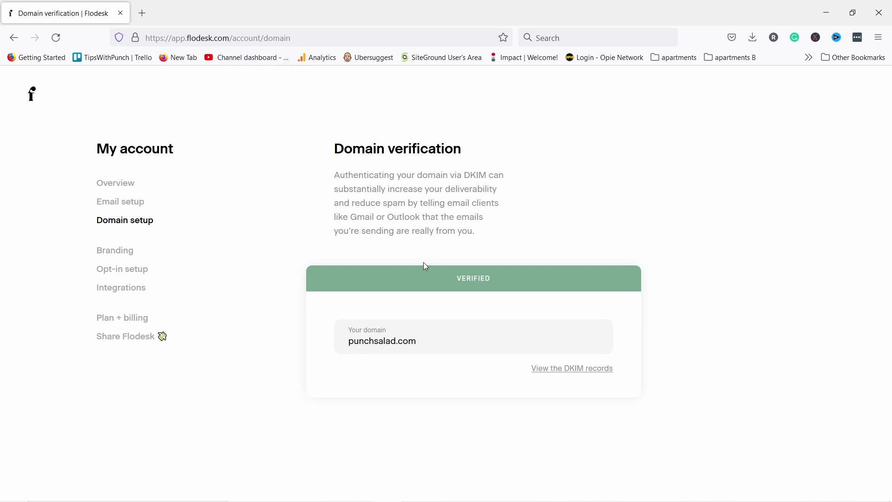
drag(458, 281, 507, 284)
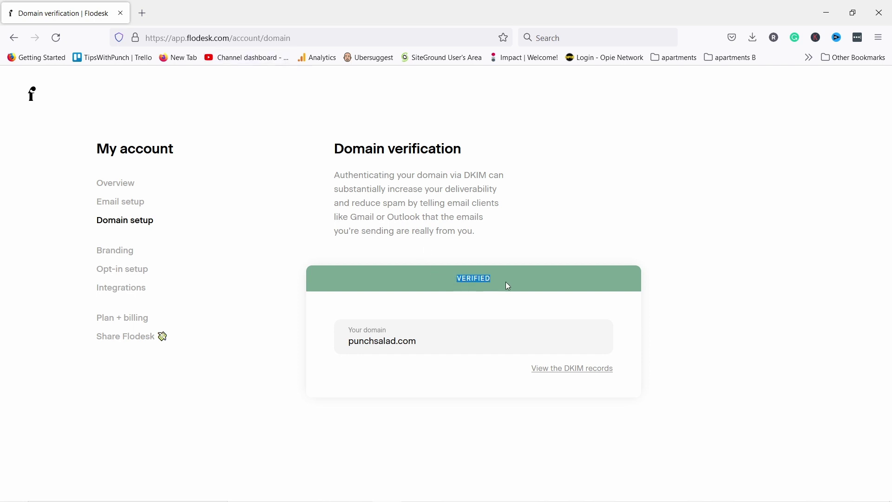
click(517, 219)
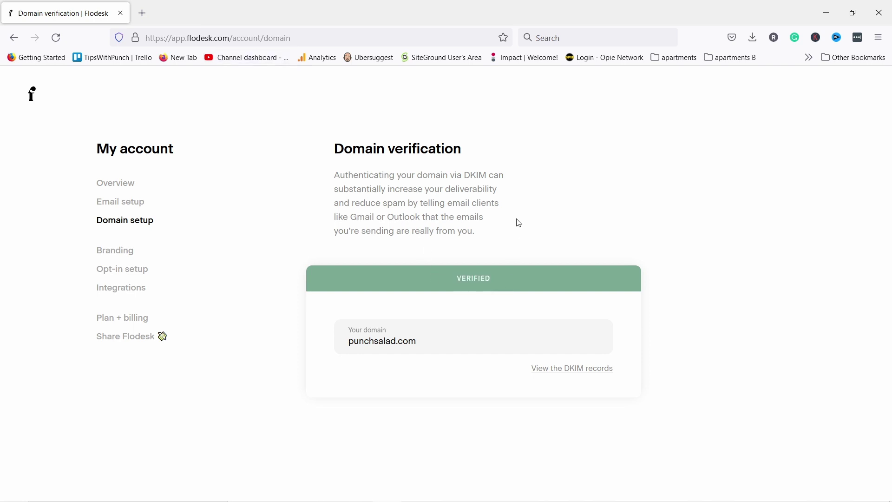